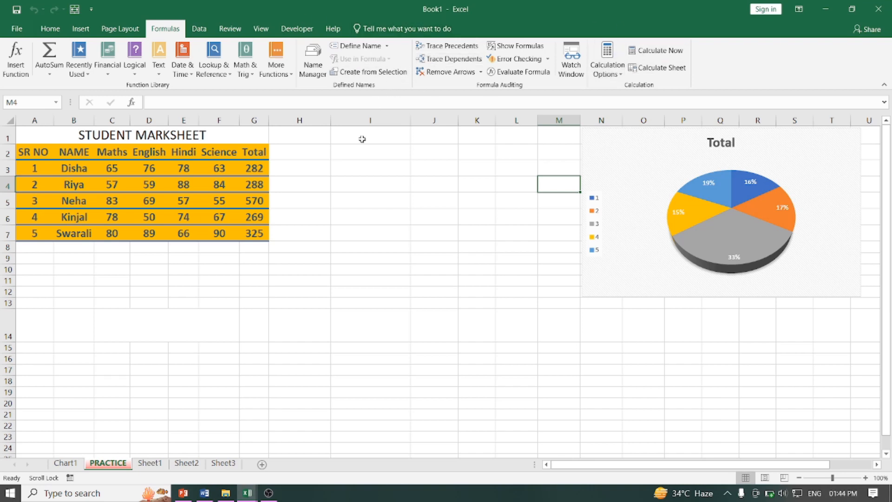
Apply borders around all cells of the student marksheet table in A1:G7
left_click(393, 196)
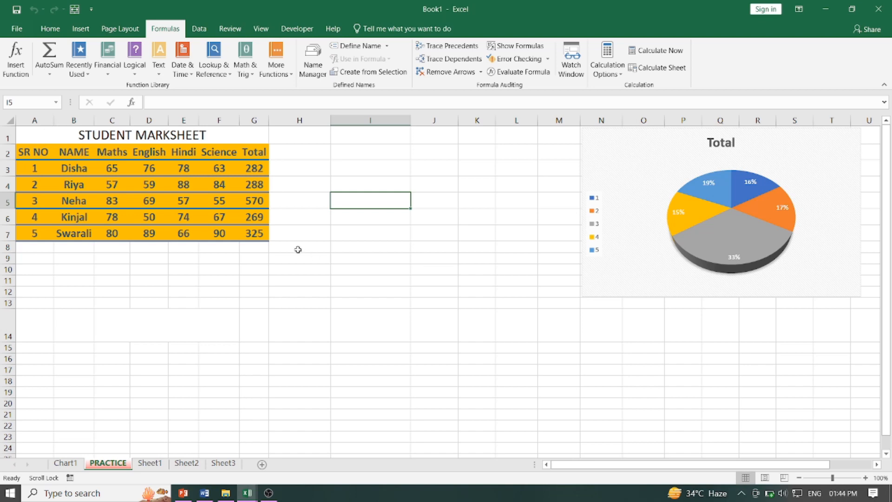
left_click(80, 136)
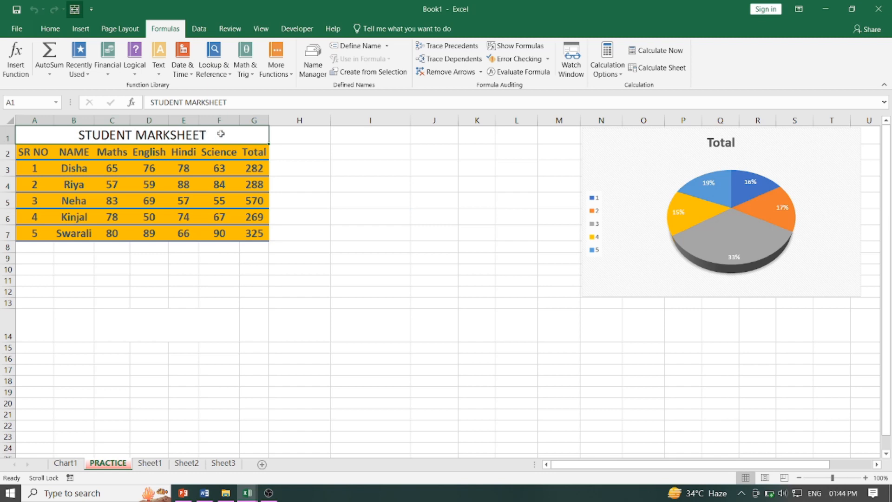
left_click_drag(221, 134, 242, 227)
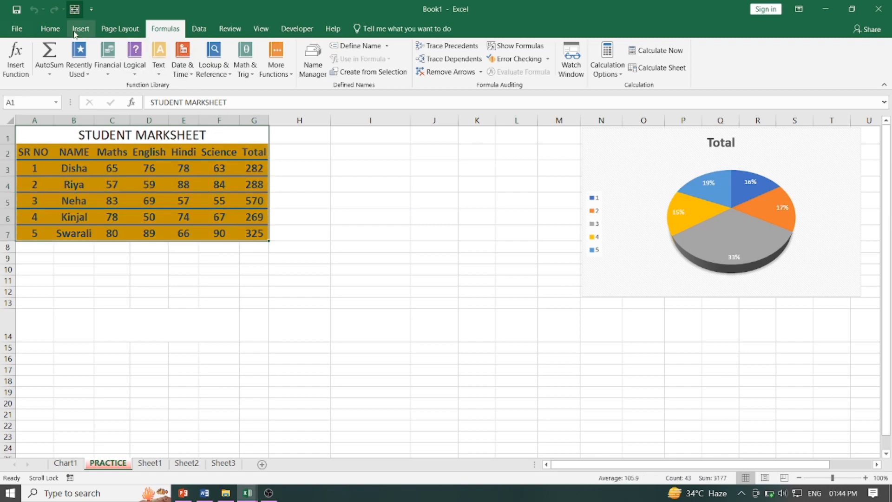
left_click(51, 29)
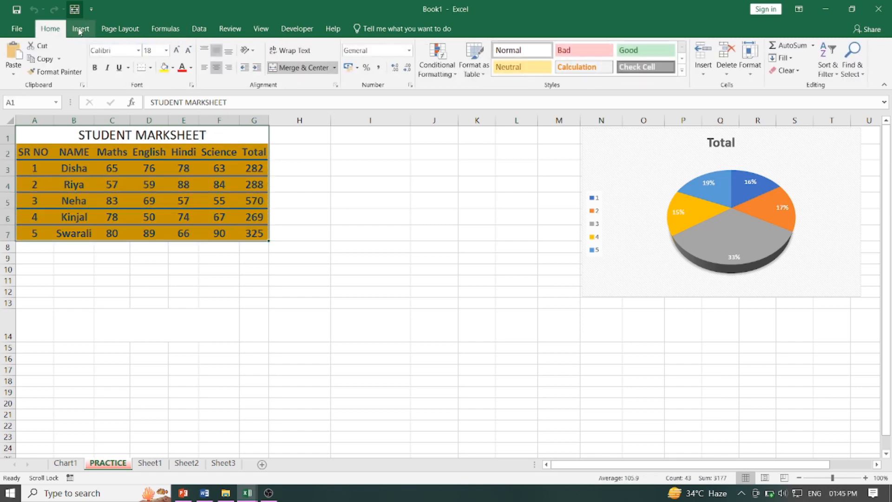
left_click(151, 68)
left_click(177, 167)
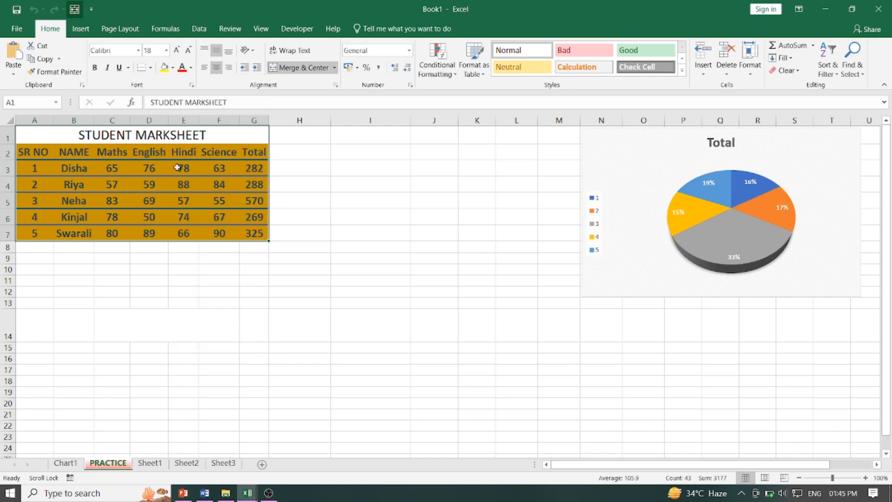
Add the column headers AVE, MIN and MAX in H2:J2, beside the Total header
left_click(282, 146)
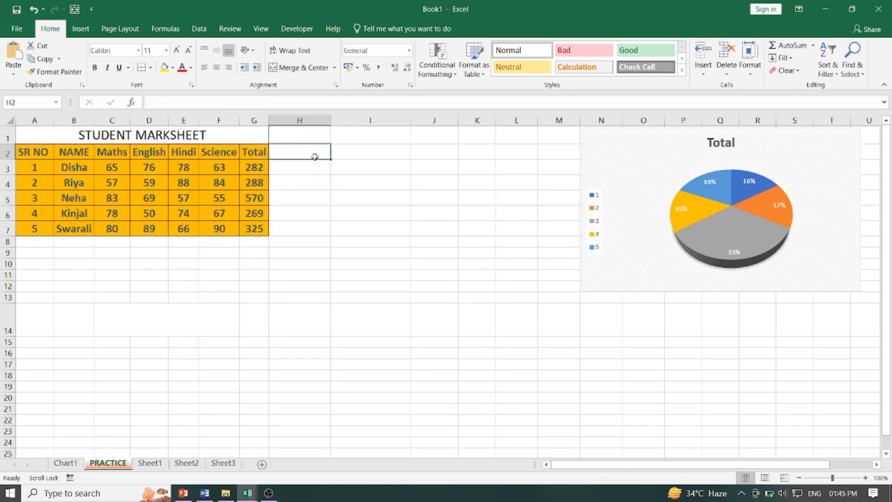
type("AVE")
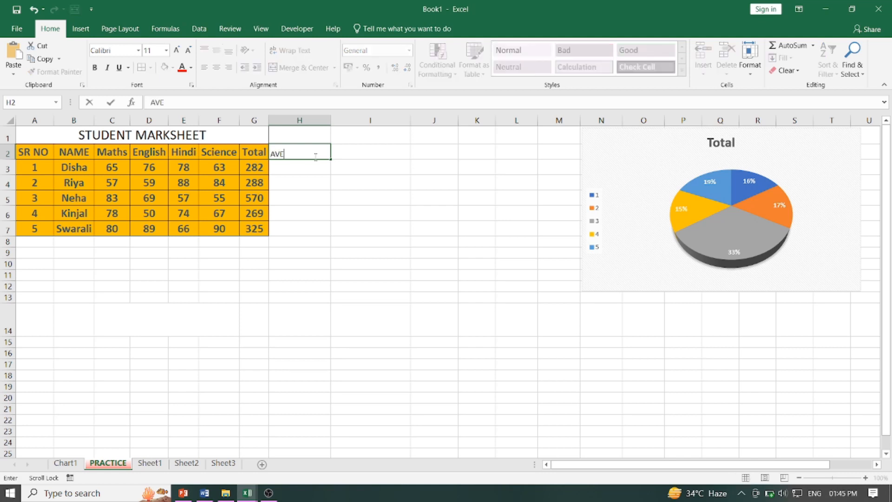
key("Tab")
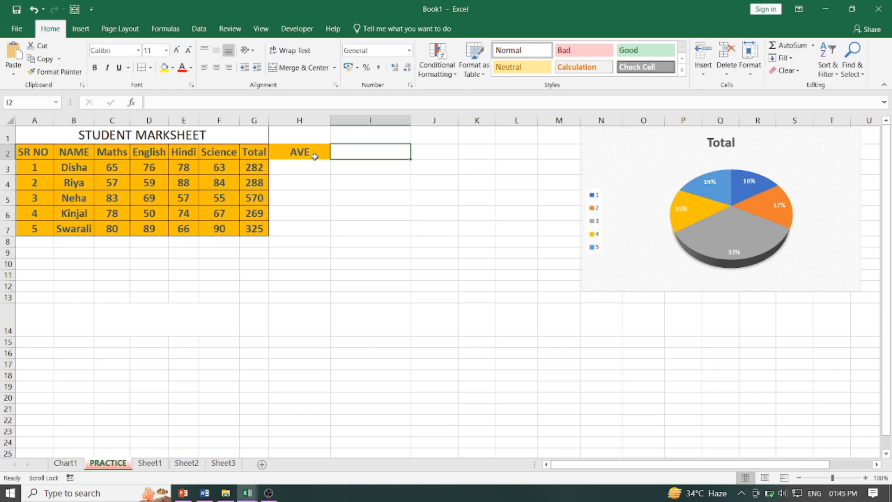
type("MIN")
key("Tab")
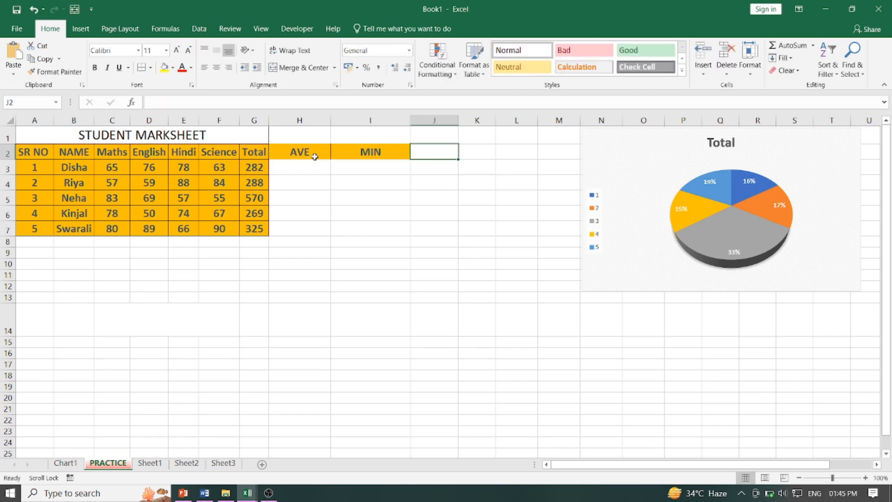
type("MAX")
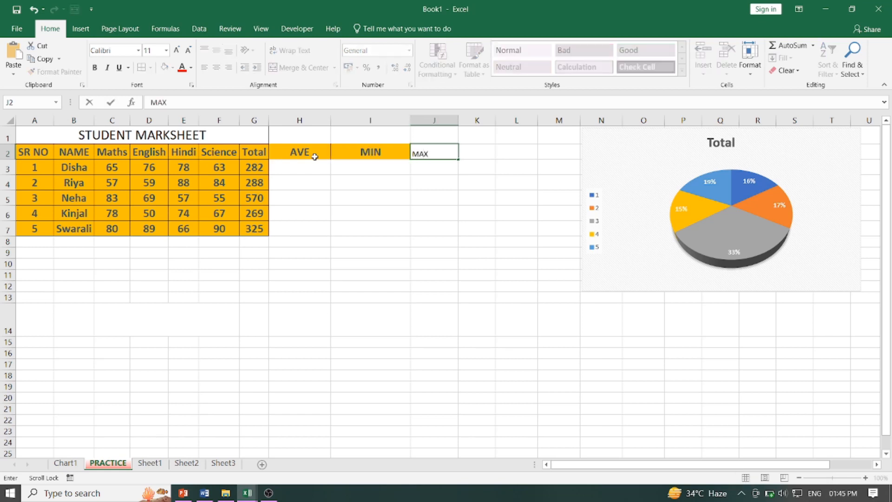
key("Tab")
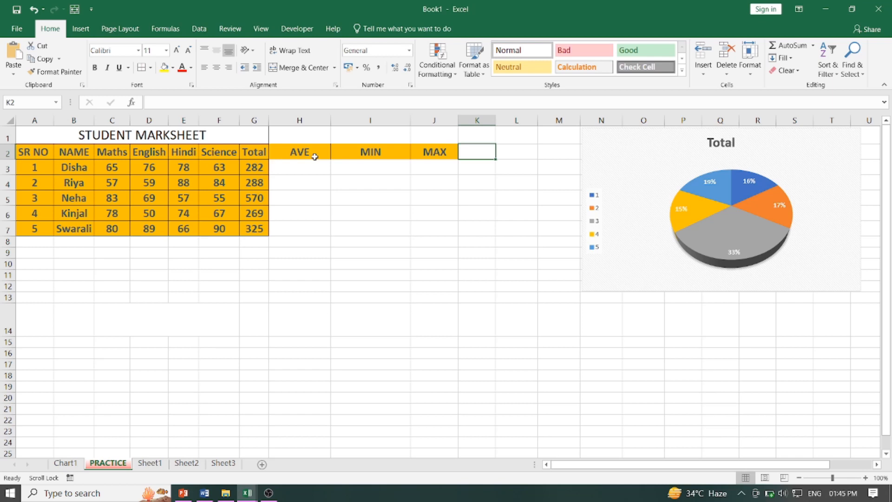
Continue the header row with RESULT, GRADE, UPPER and LOWER in K2:N2
type("RESU")
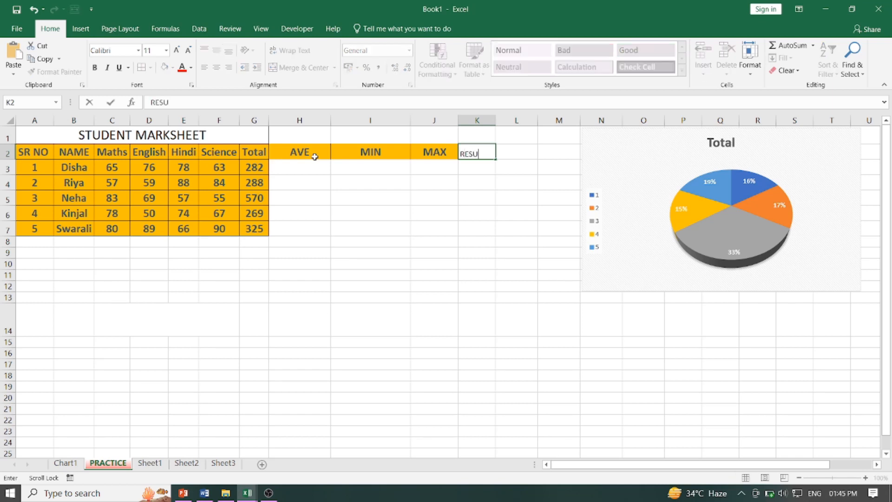
type("LT")
key("Tab")
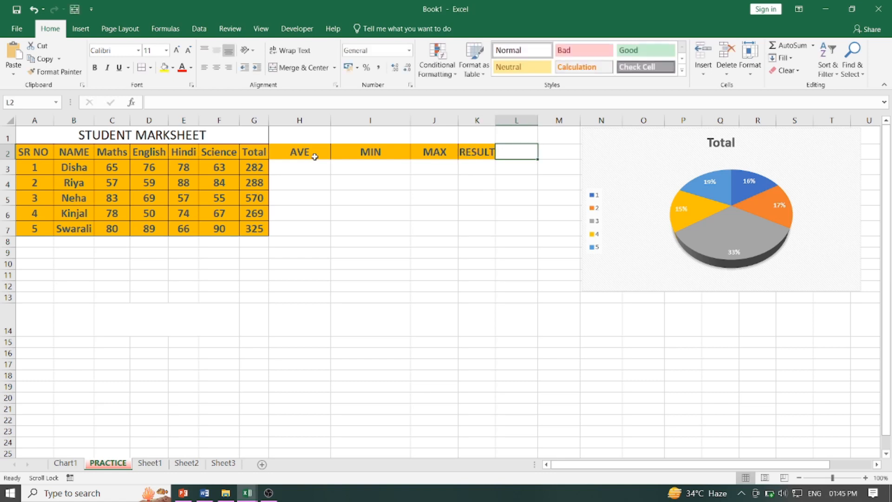
type("GRADE")
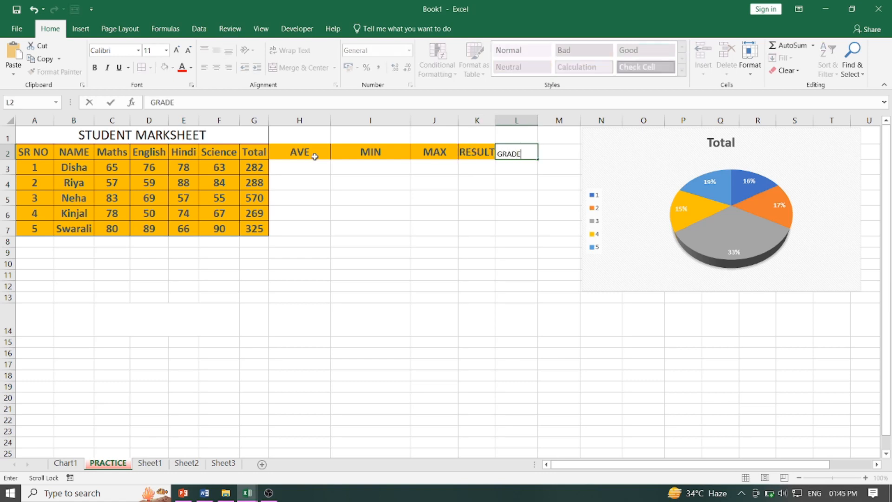
key("Tab")
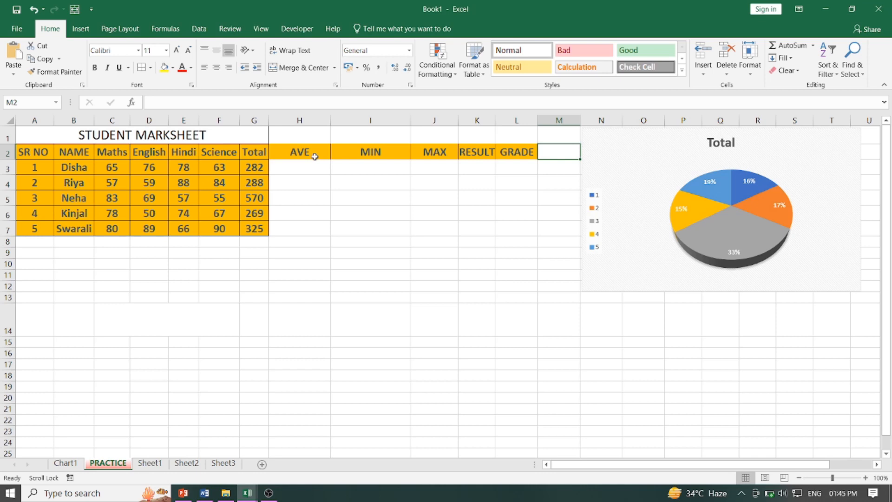
type("UPPER")
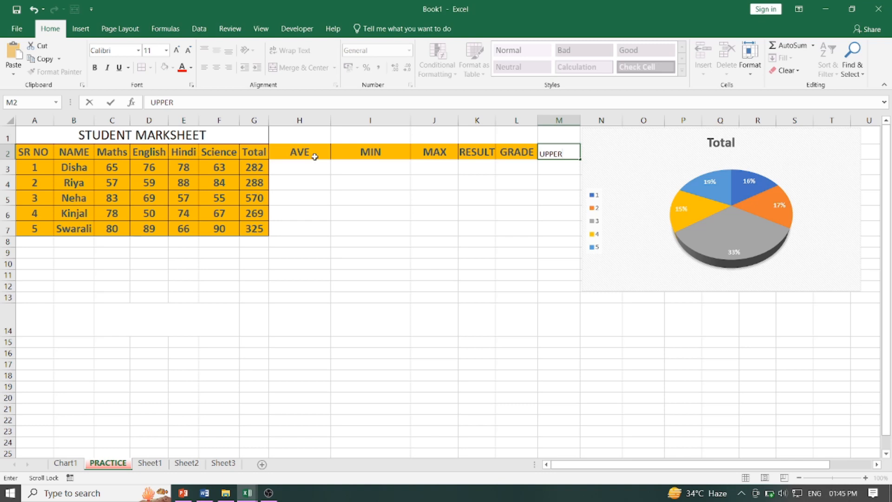
key("Tab")
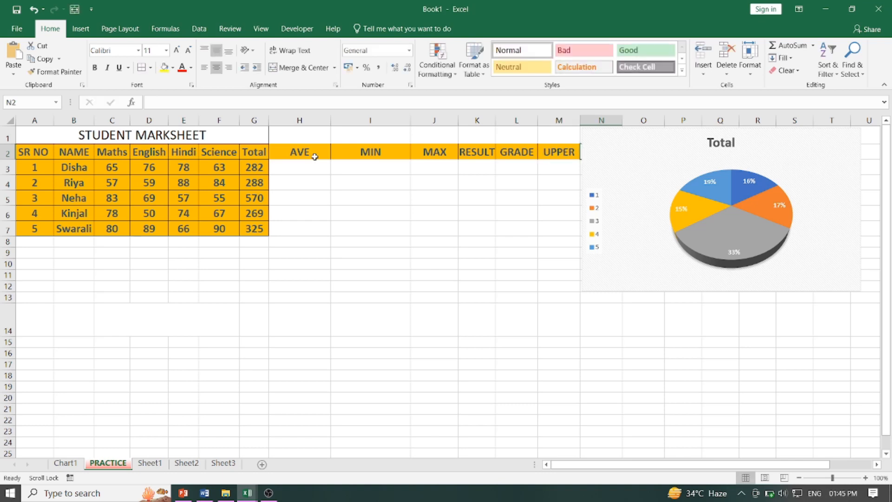
type("LOWER")
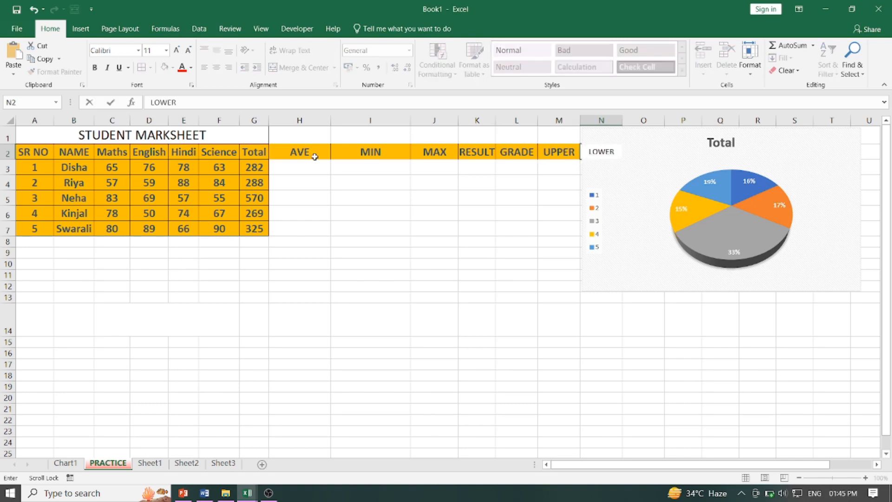
key("Tab")
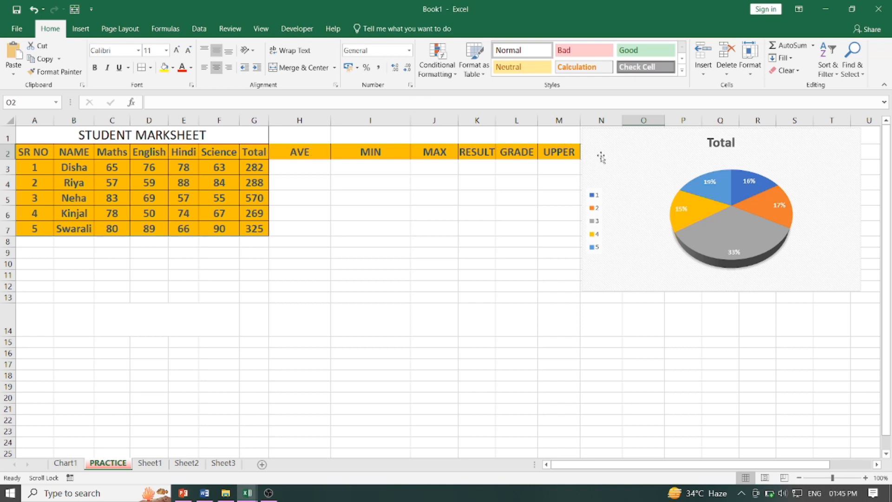
Move the Total pie chart down clear of the header row and re-enter the LOWER header in N2
left_click_drag(600, 156, 646, 305)
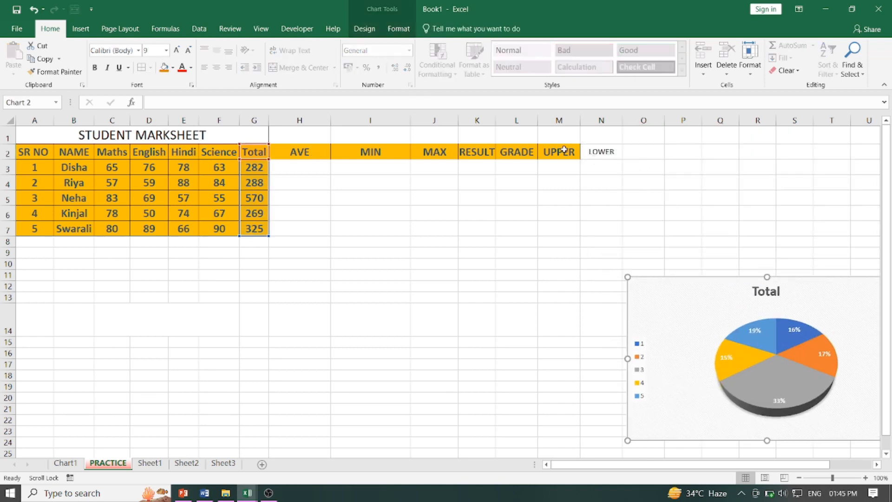
left_click(602, 151)
key("Tab")
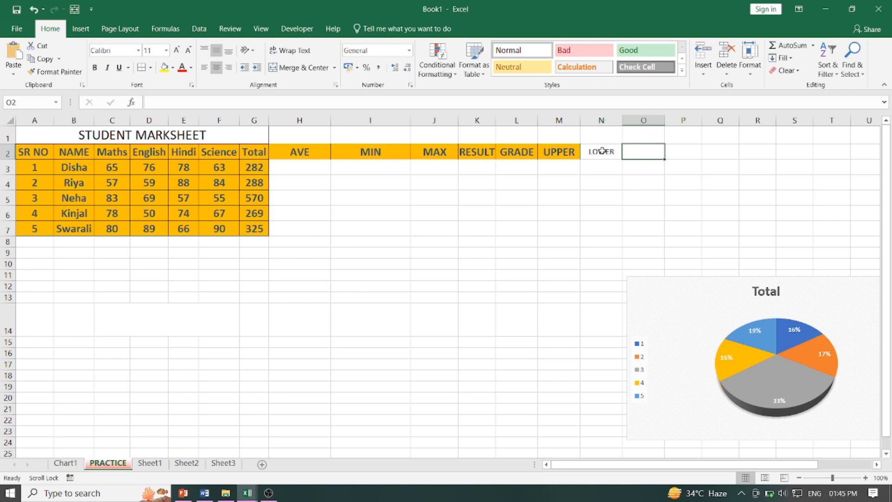
left_click(602, 151)
key("Delete")
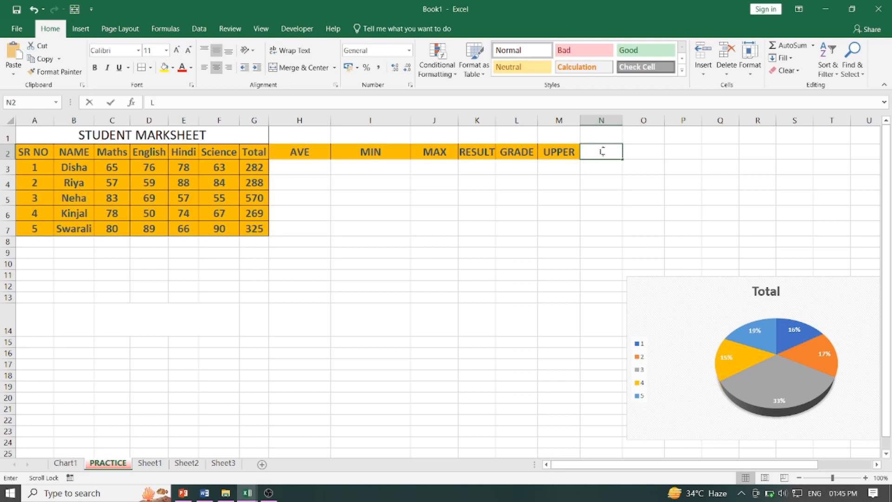
type("LOWER")
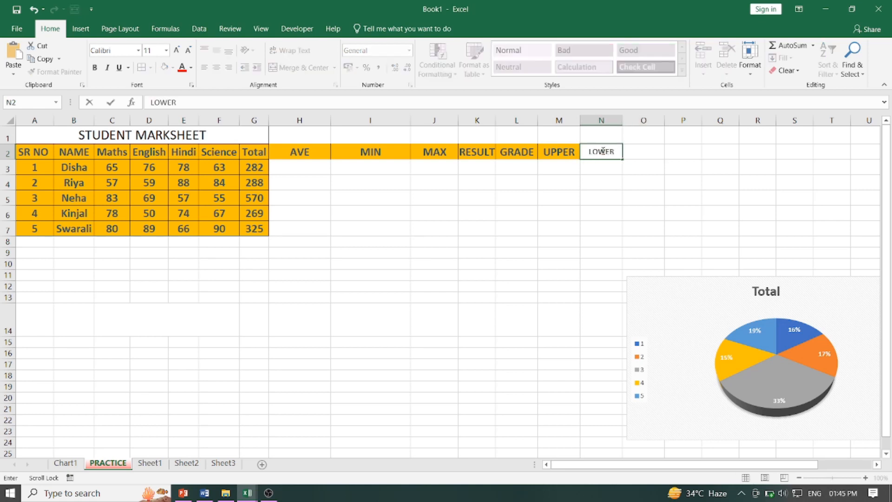
key("Tab")
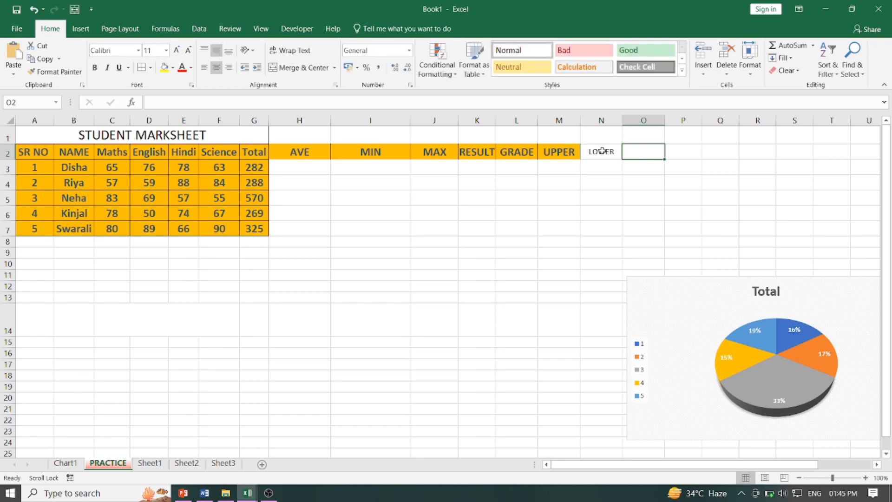
Add the column headers LEN and PROPER in O2 and P2
type("LEN")
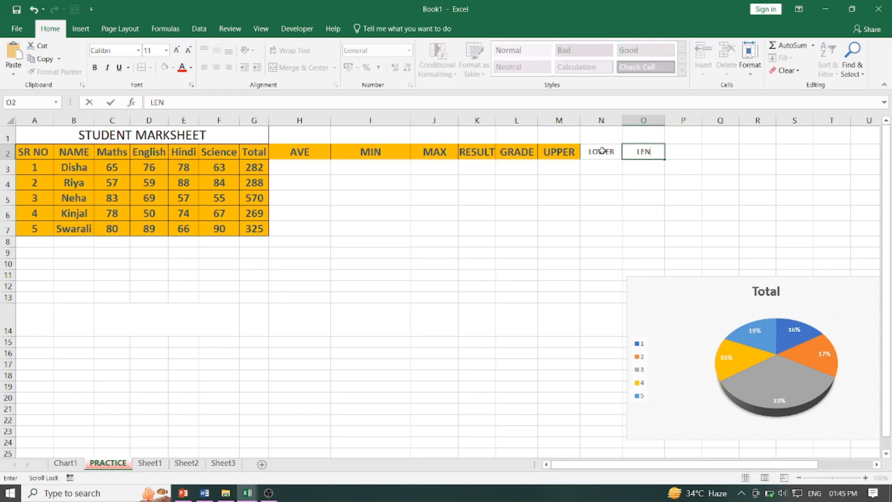
key("Tab")
type("PROPER")
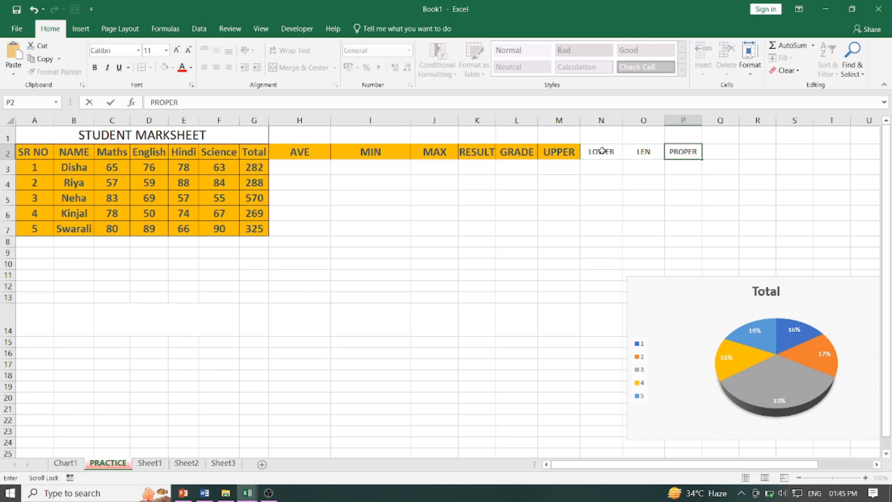
key("Tab")
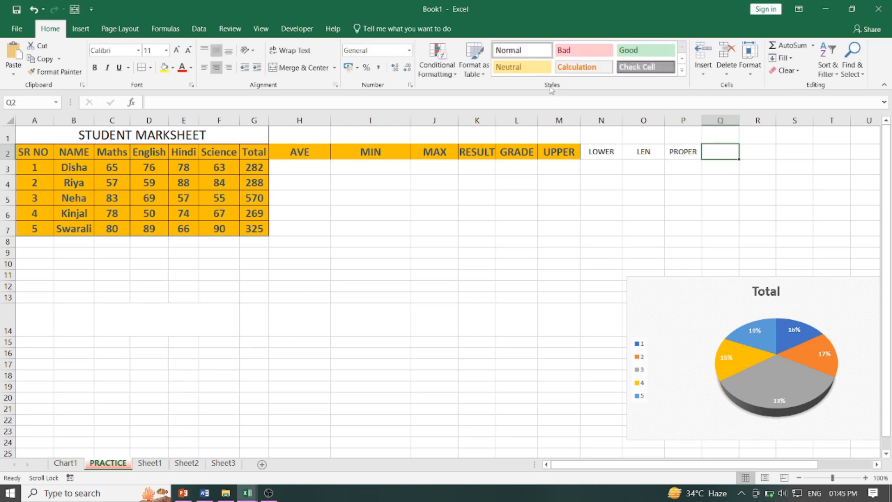
Copy the UPPER header's formatting to N2:P2 and widen columns O and P to fit their headers
left_click(560, 151)
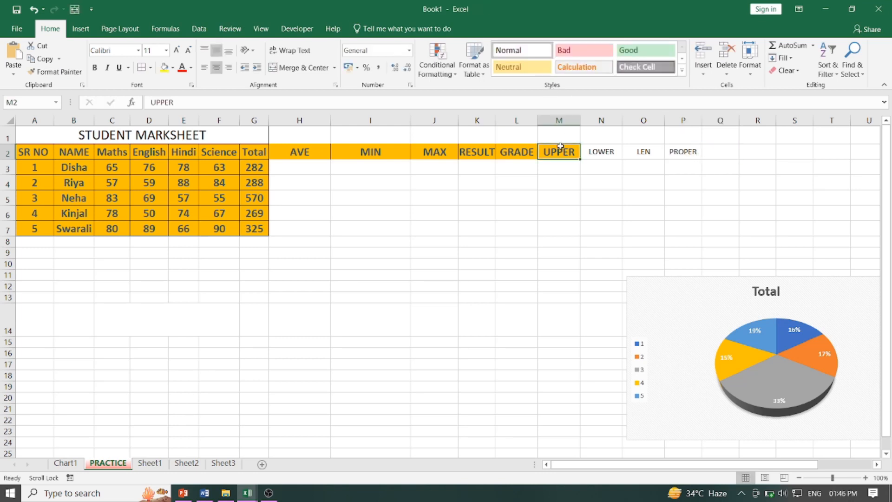
left_click(55, 72)
left_click_drag(588, 153, 681, 154)
left_click(496, 203)
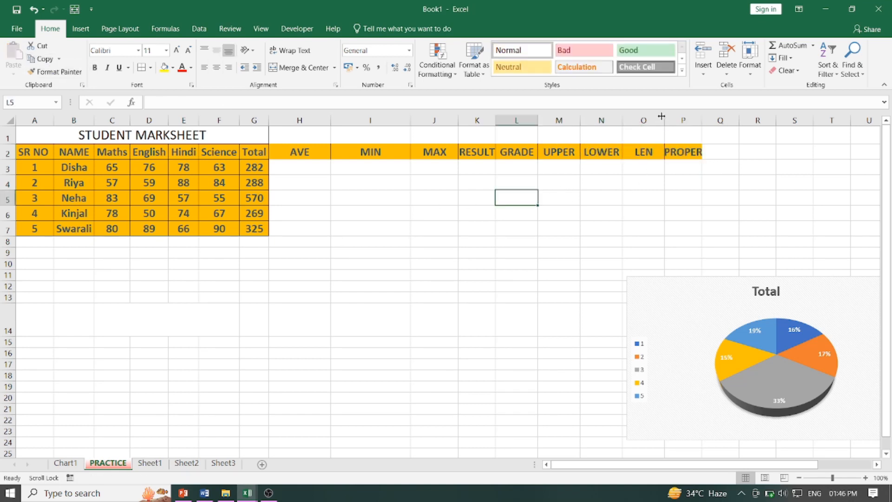
left_click_drag(662, 116, 724, 120)
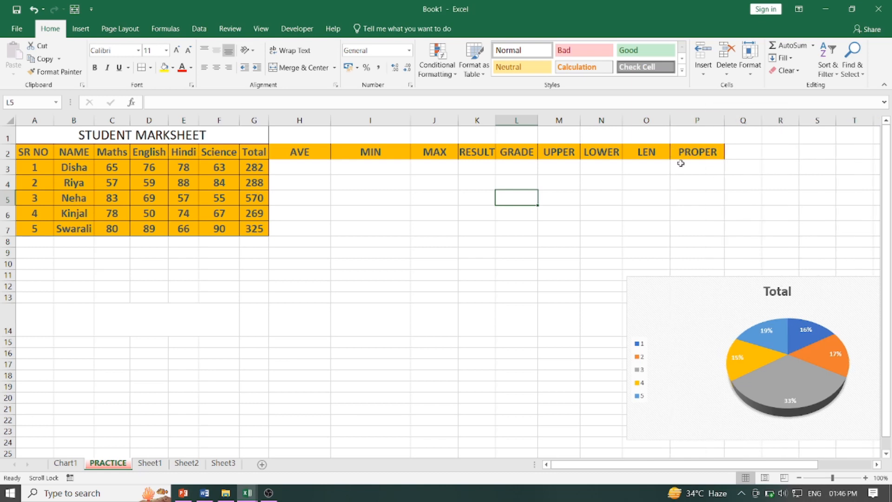
Try averaging the four subject marks C3:F3 in H3 with AVERAGE and clear the cell
left_click(307, 167)
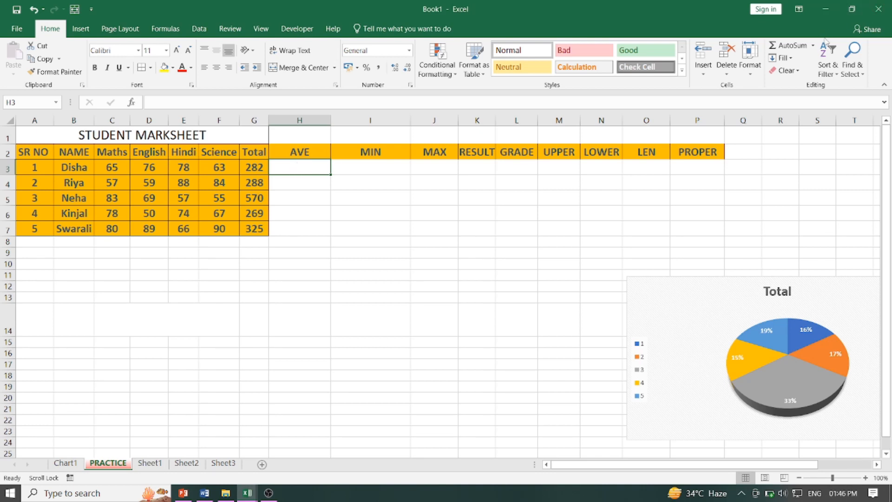
left_click(165, 28)
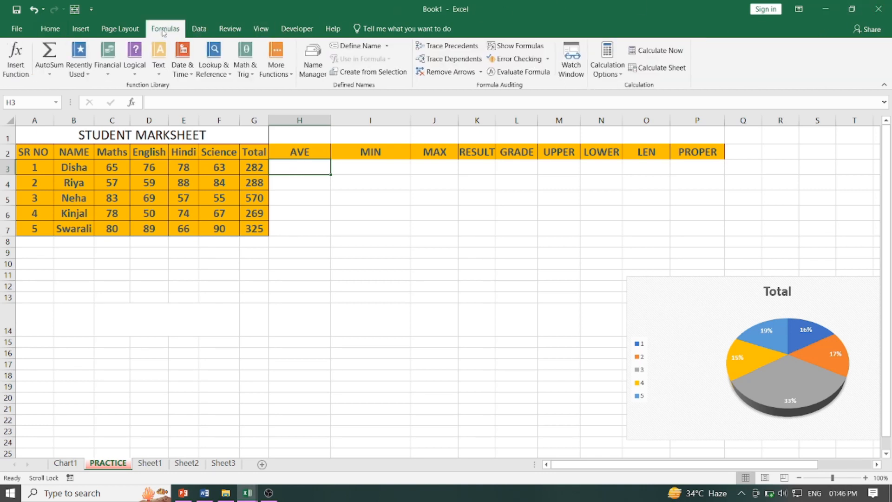
left_click(50, 72)
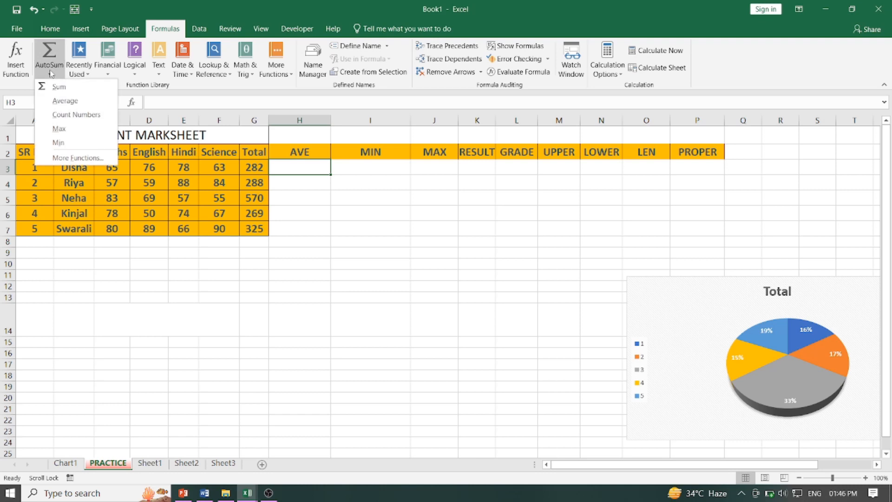
left_click(60, 106)
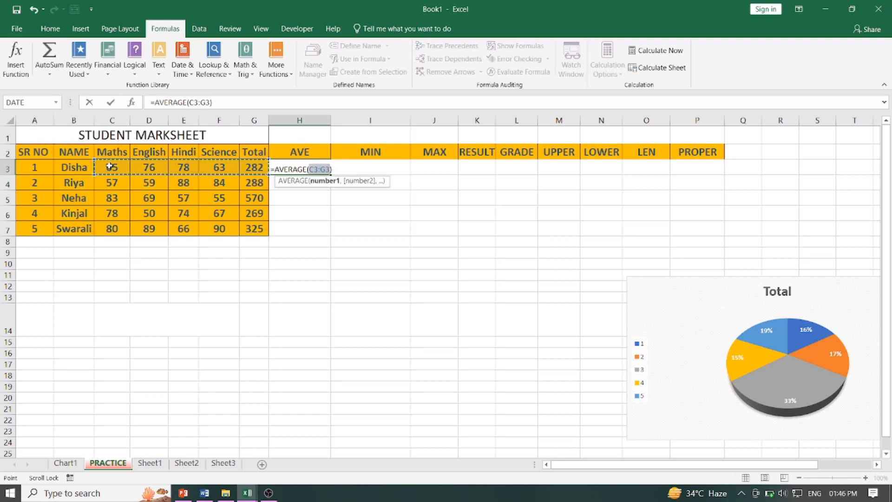
left_click_drag(109, 166, 217, 163)
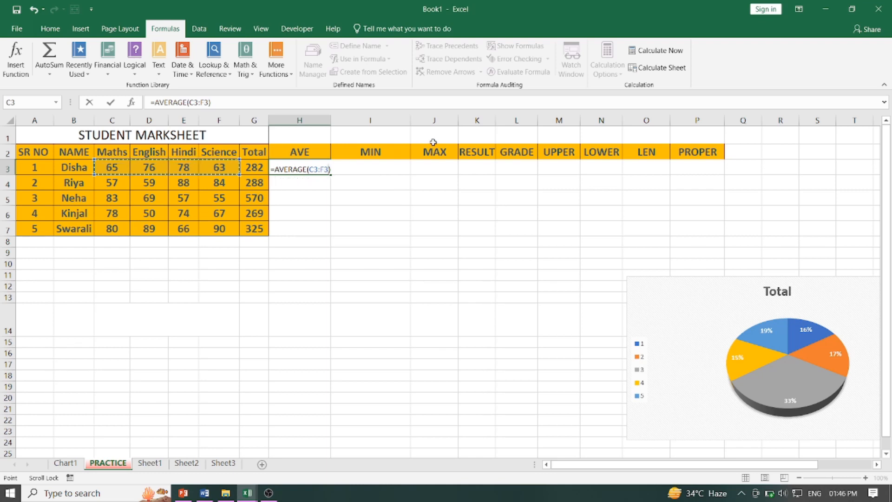
key("Return")
left_click(292, 163)
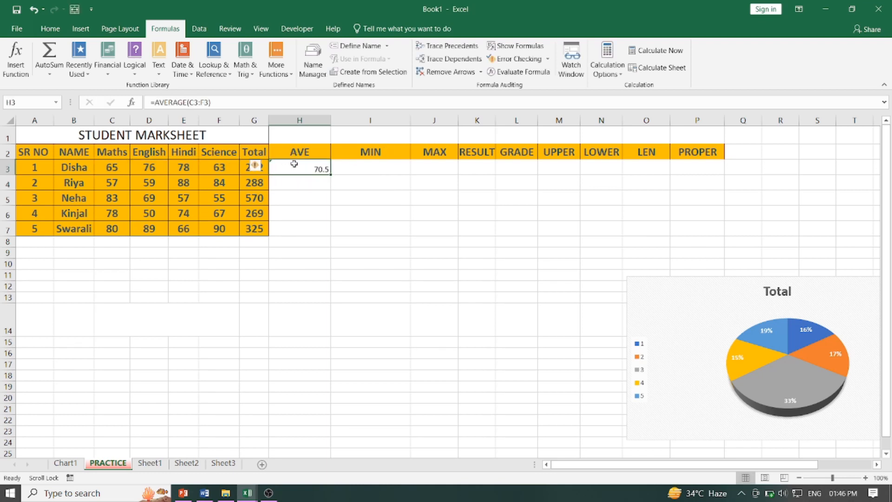
key("Delete")
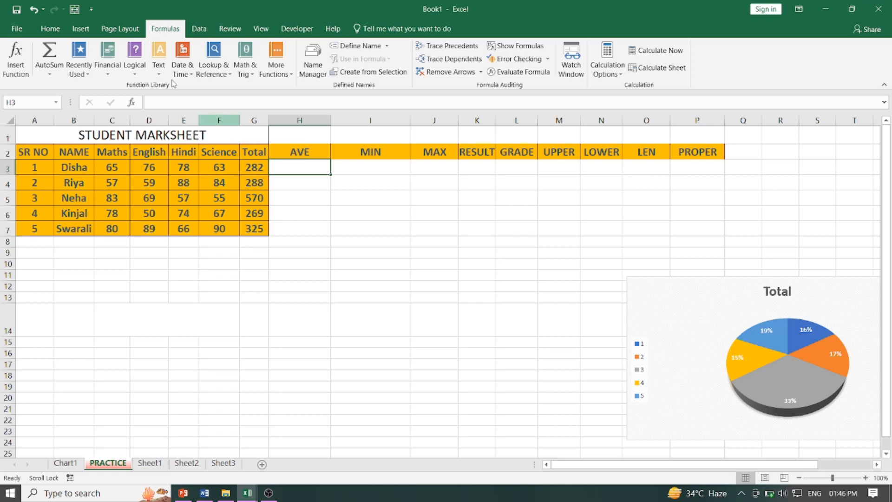
Enter the formula =AVERAGE(C3:F3) in H3 for the first student's average
left_click(49, 74)
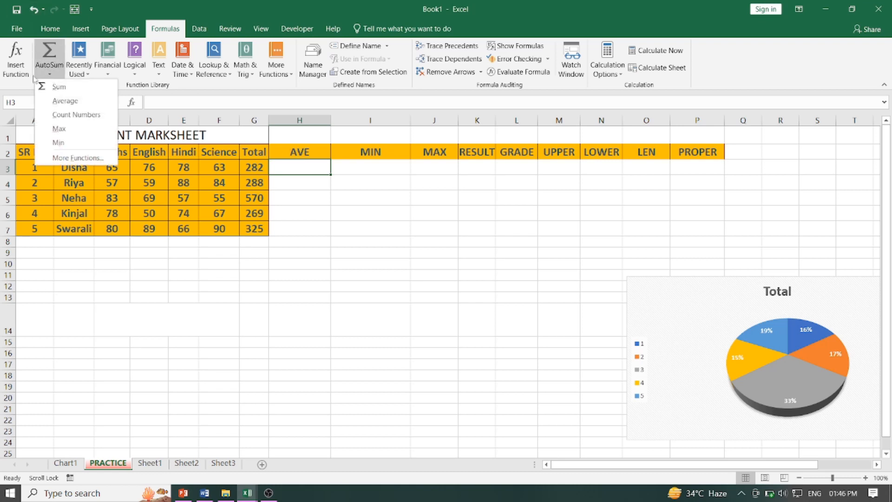
left_click(55, 101)
left_click_drag(111, 168, 220, 165)
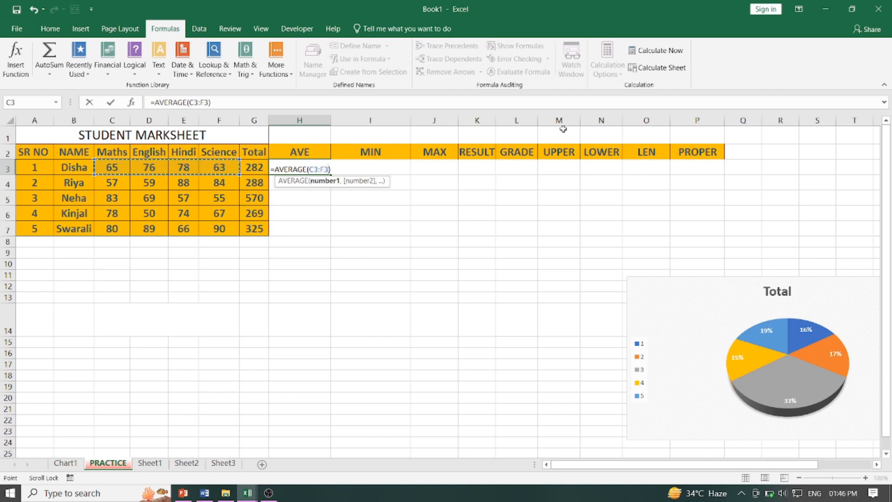
key("Return")
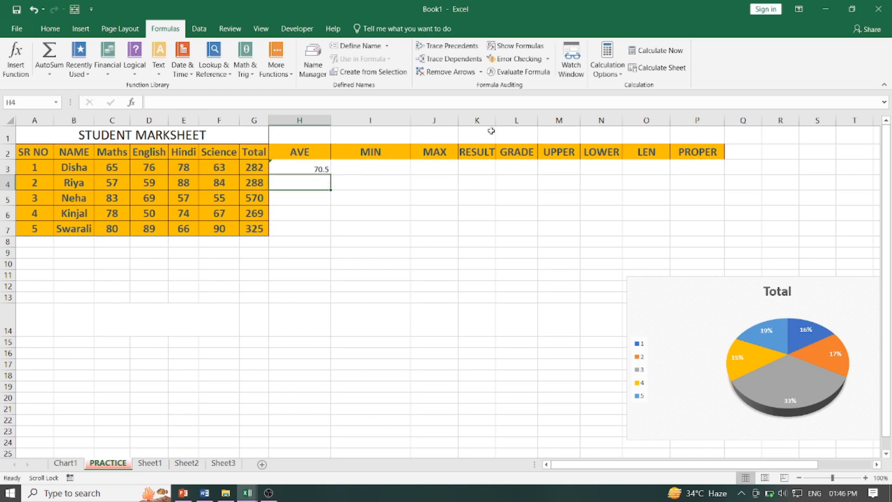
Try filling the average formula from H3 down to H7 and undo the fill
left_click(303, 169)
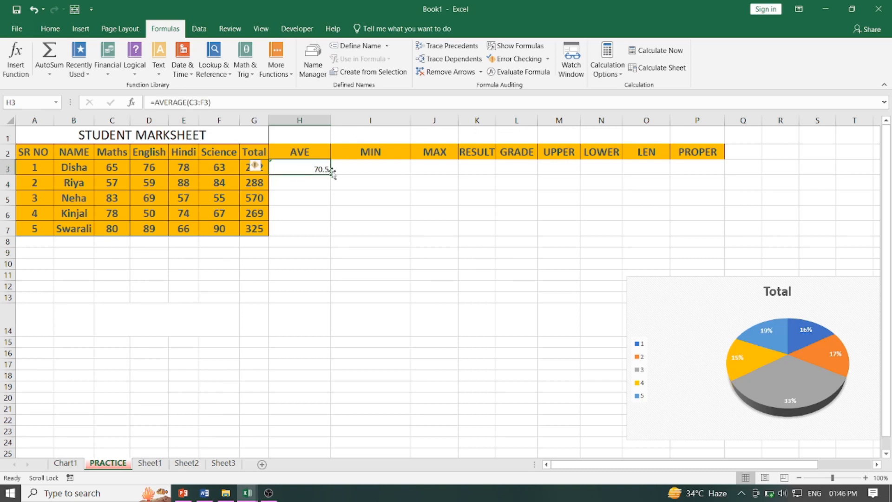
left_click_drag(330, 176, 331, 236)
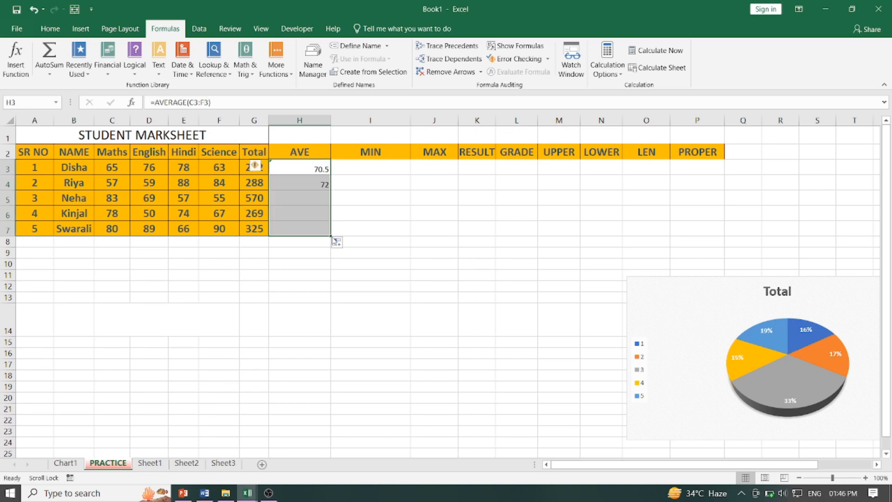
left_click(35, 9)
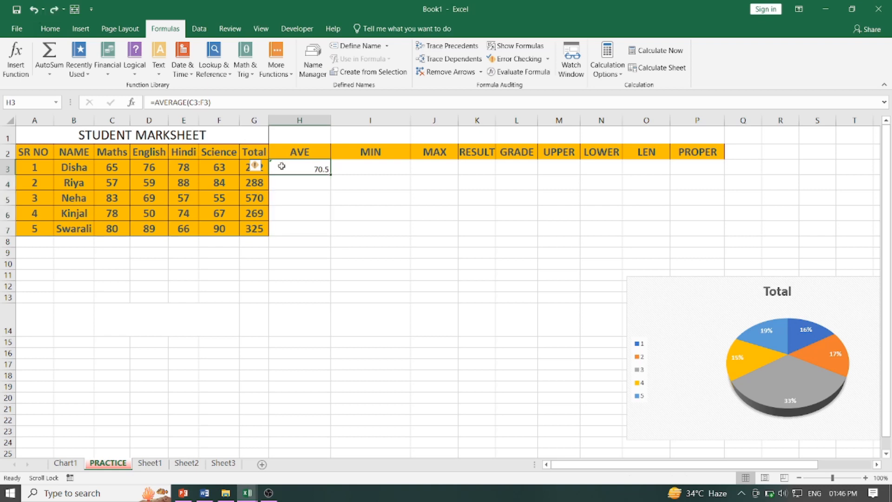
Copy the average formula in H3 and paste it into H4:H7
left_click(50, 29)
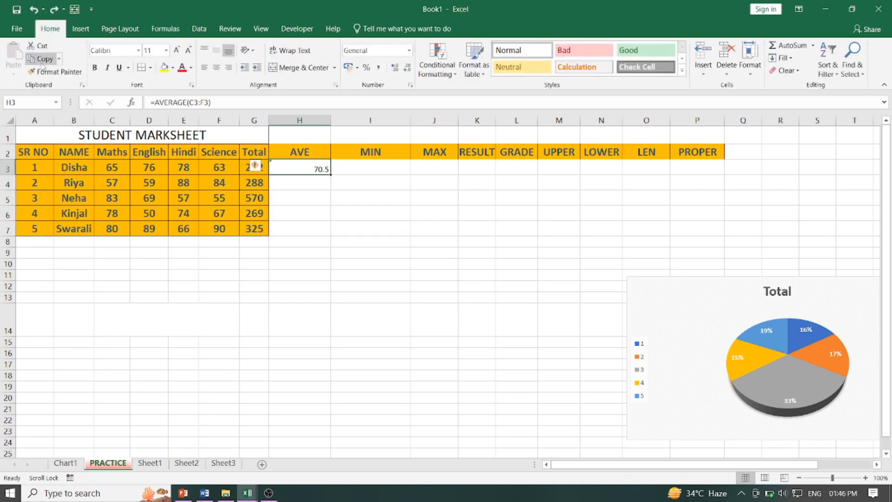
left_click(43, 59)
left_click_drag(289, 183, 297, 229)
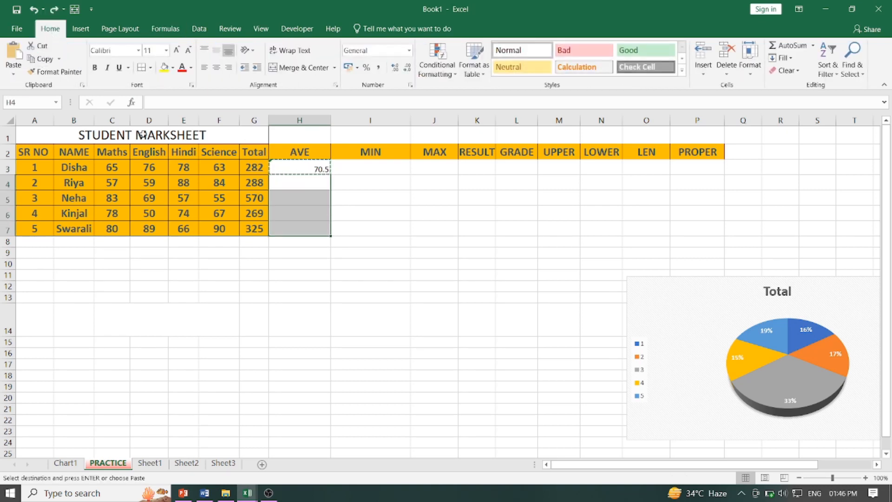
left_click(10, 52)
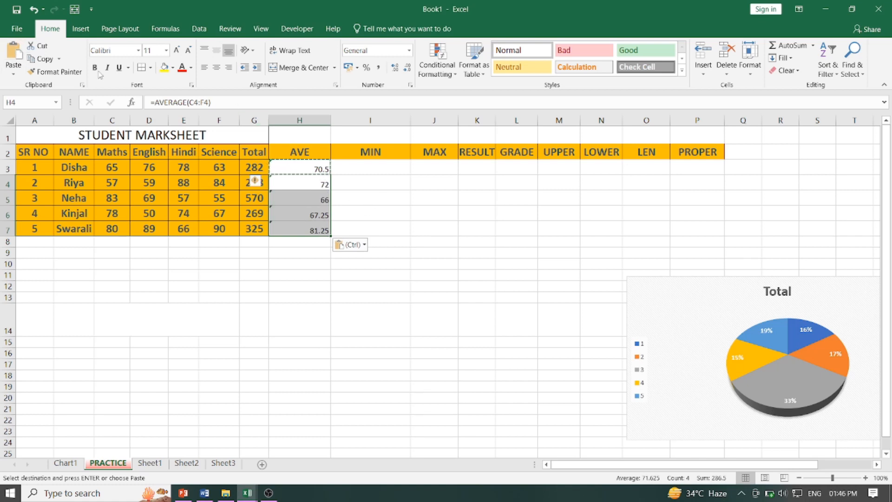
Copy the formatting of Total cell G3 to the average cells H3:H7
left_click(255, 167)
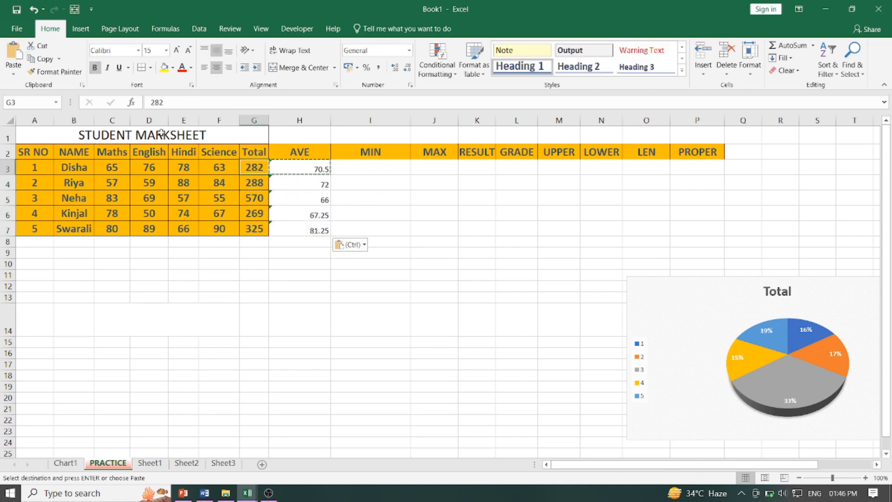
left_click(55, 72)
left_click_drag(283, 161, 302, 230)
left_click(378, 257)
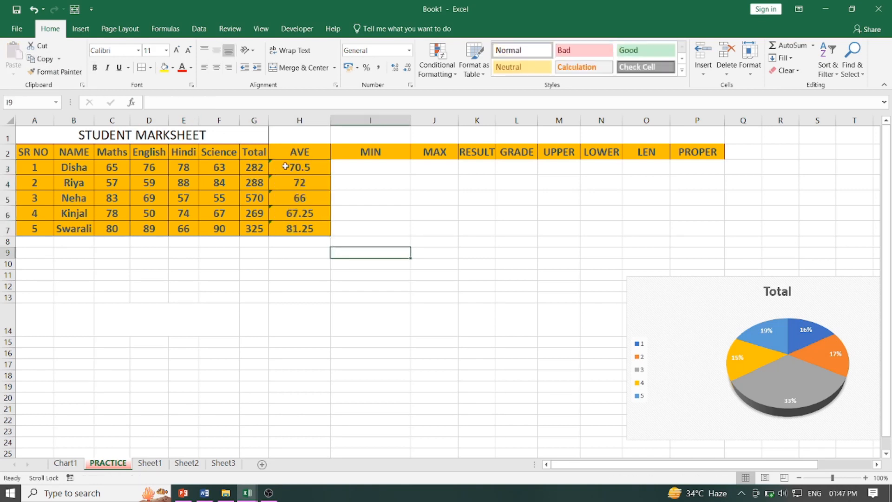
Copy the formatting of H3:H7 to the empty result cells I3:P7
left_click_drag(286, 167, 300, 229)
left_click(55, 72)
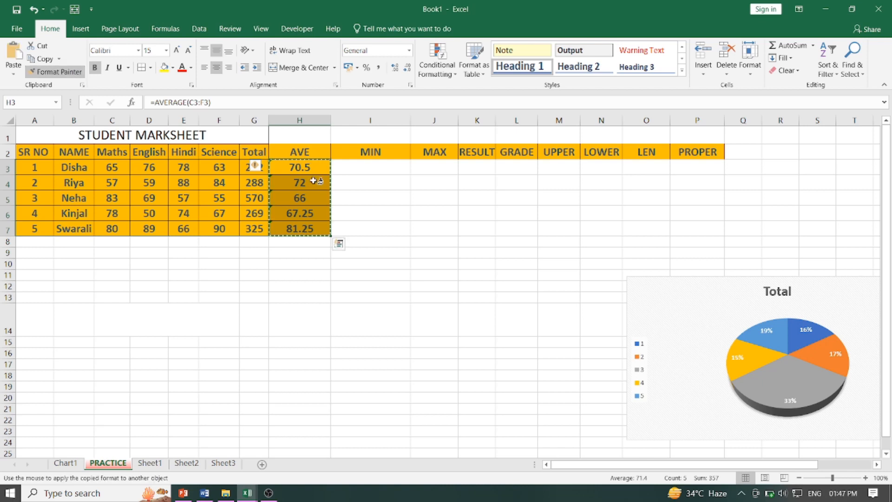
mouse_move(344, 167)
left_mouse_down()
mouse_move(614, 229)
mouse_move(716, 230)
left_mouse_up()
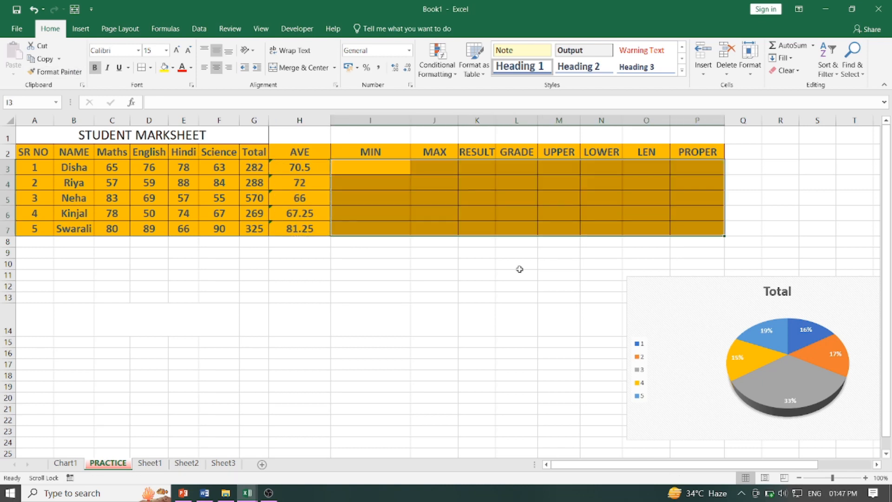
left_click(477, 297)
Enter =MIN(C3:F3) in I3 and fill the formula down to I7
left_click(379, 170)
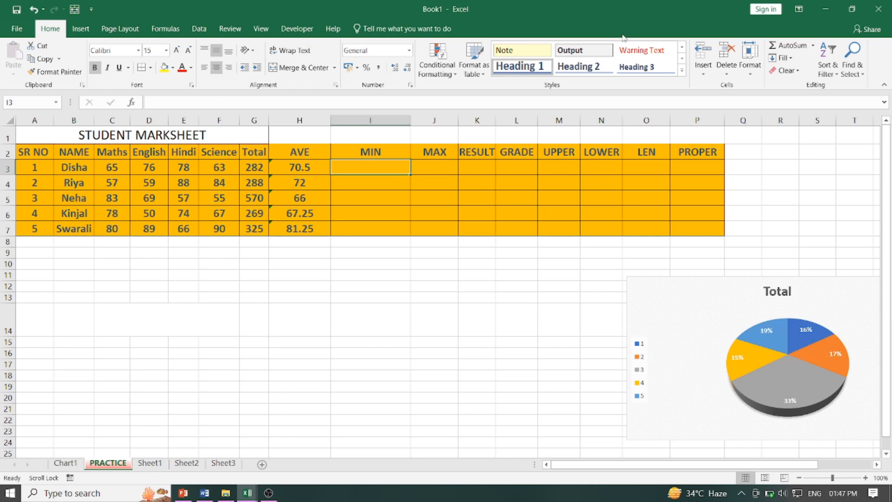
left_click(172, 28)
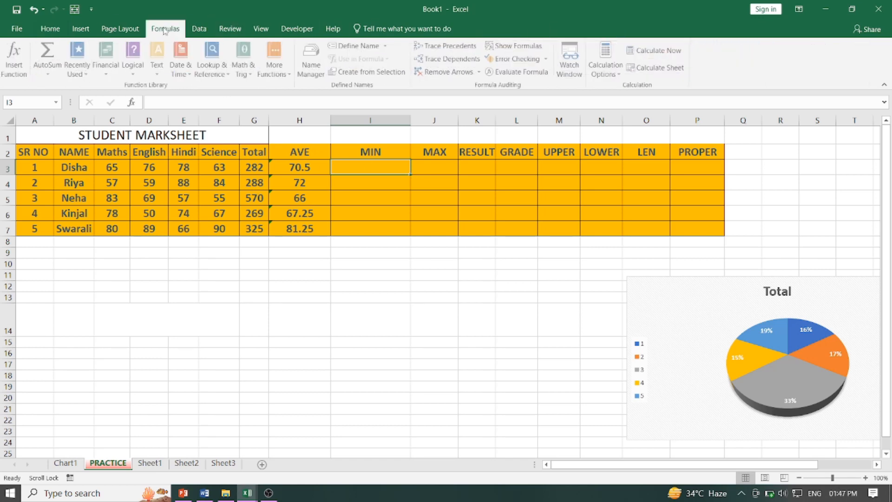
left_click(49, 74)
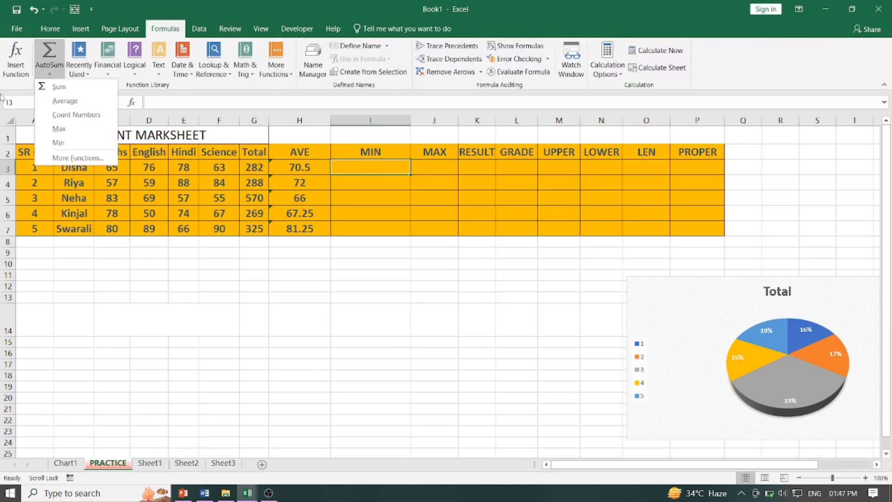
left_click(58, 142)
left_click_drag(113, 165, 238, 153)
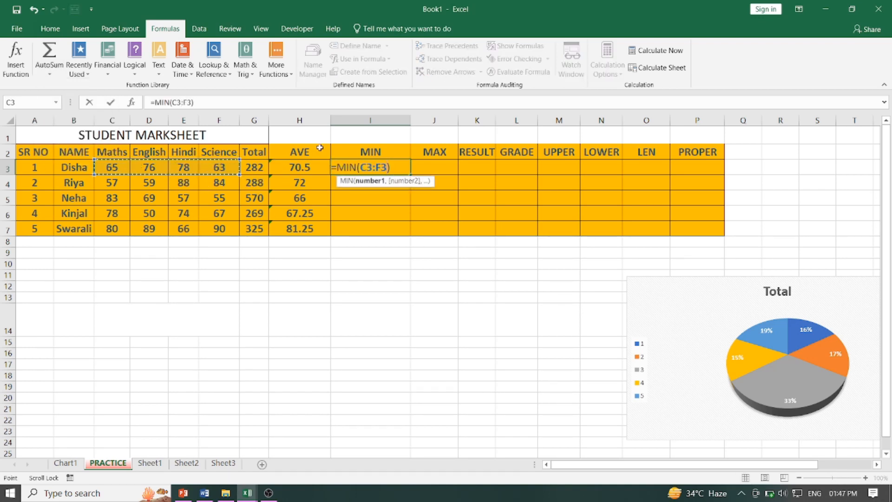
key("Return")
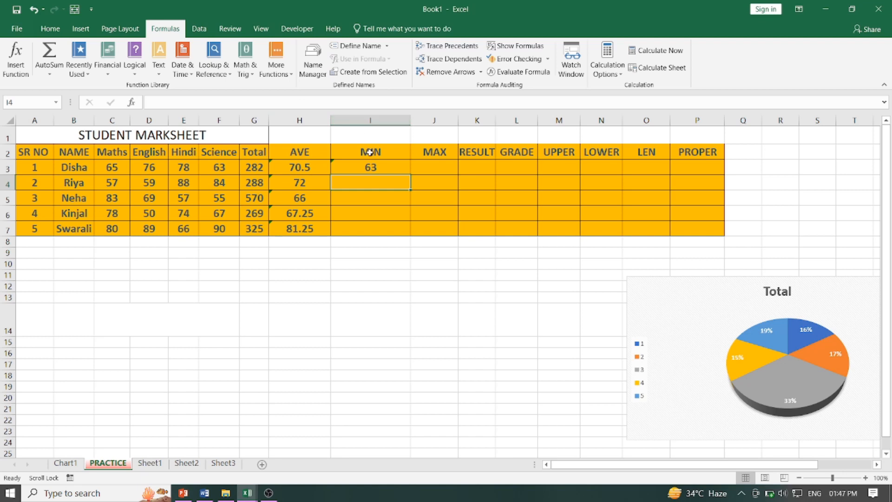
left_click(371, 162)
left_click_drag(411, 175, 411, 236)
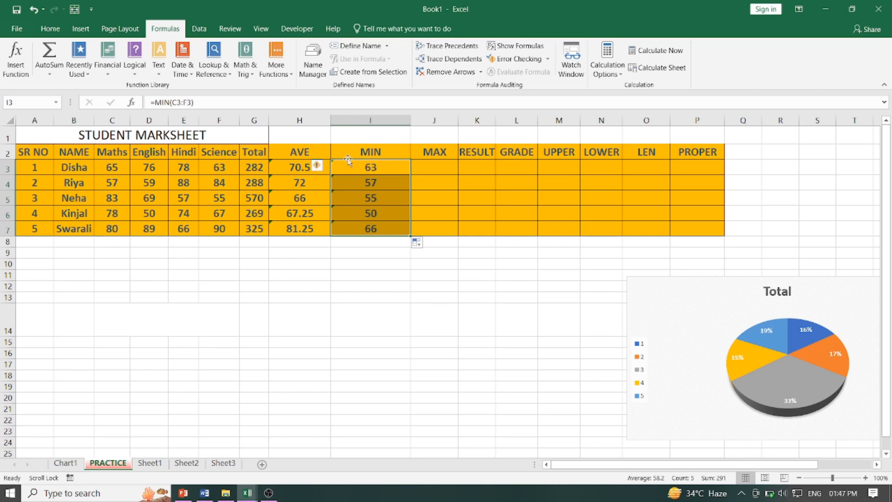
left_click(371, 163)
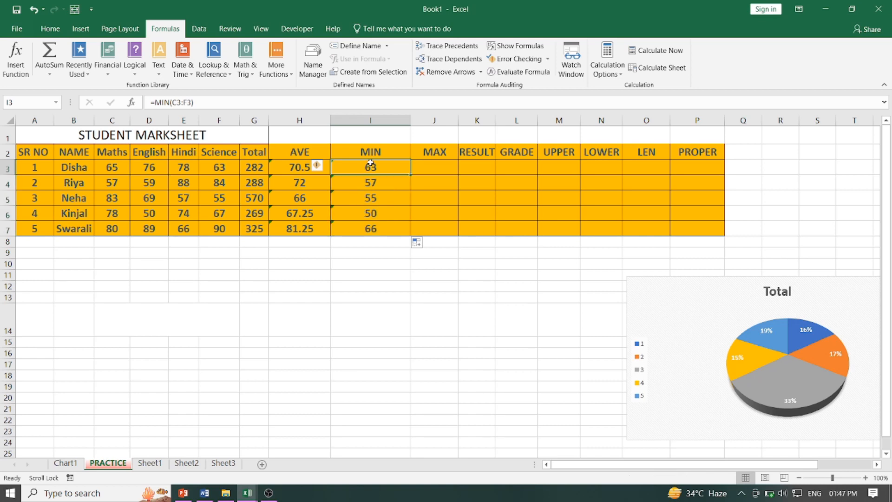
left_click(49, 69)
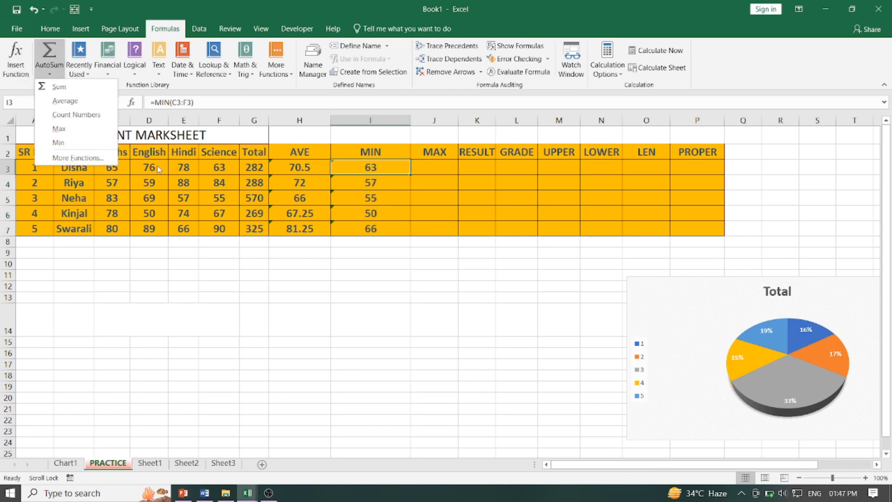
left_click(315, 267)
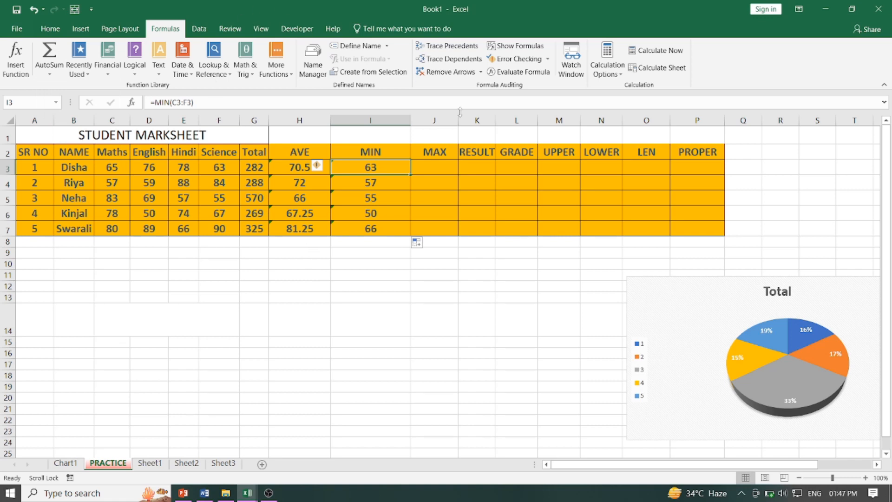
Enter =MAX(C3:F3) in J3 and fill the formula down to J7
left_click(433, 166)
left_click(50, 74)
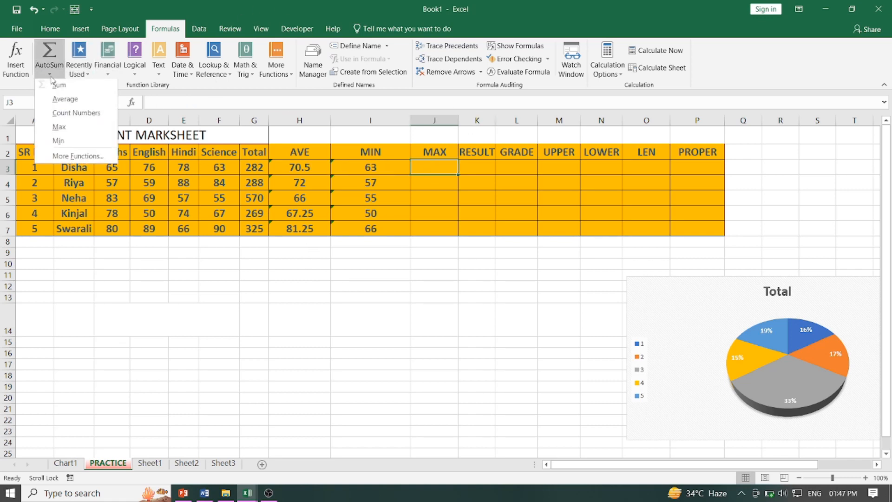
left_click(63, 130)
left_click_drag(116, 165, 221, 163)
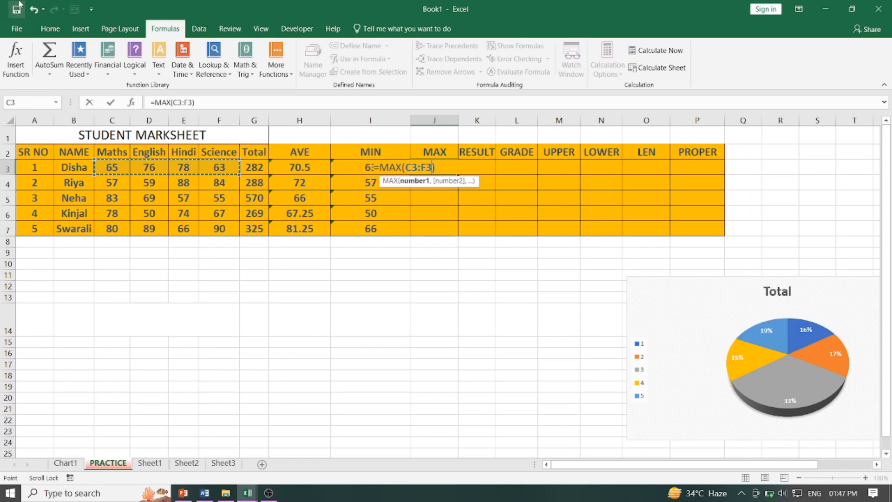
key("Return")
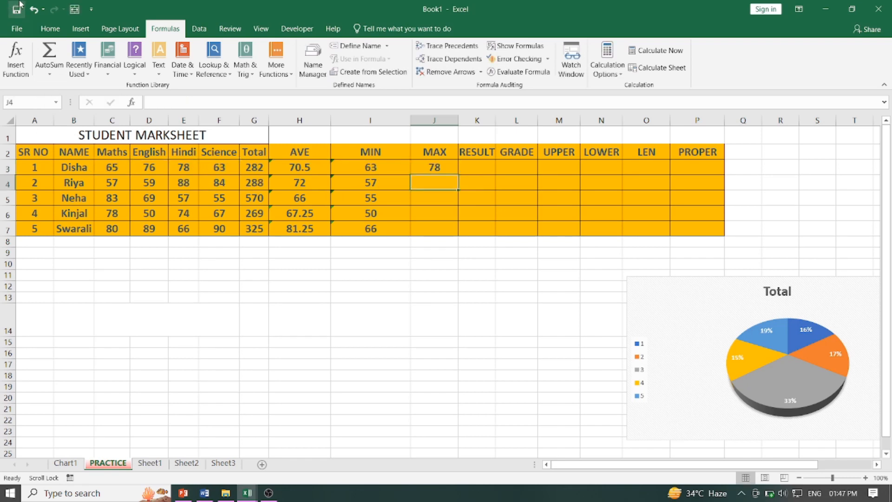
left_click(433, 165)
left_click_drag(460, 175, 460, 236)
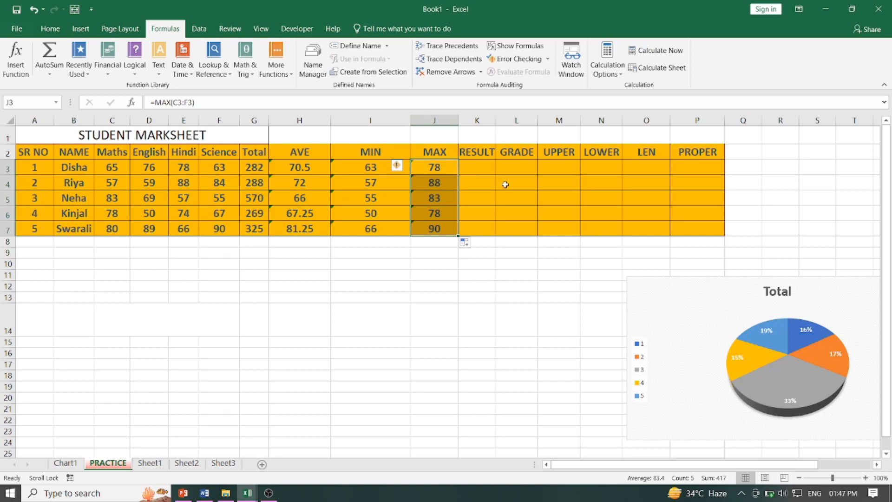
Widen the RESULT column K and the Total column G
left_click(488, 166)
left_click_drag(496, 123, 510, 124)
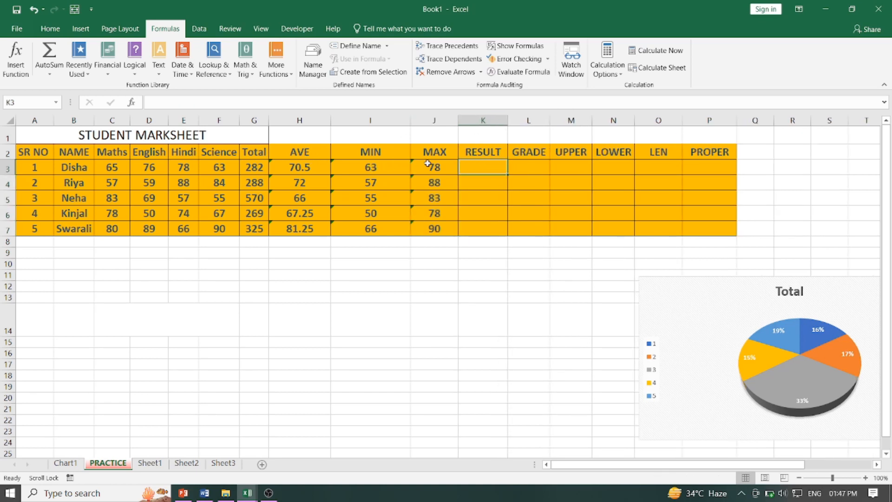
left_click_drag(269, 121, 287, 163)
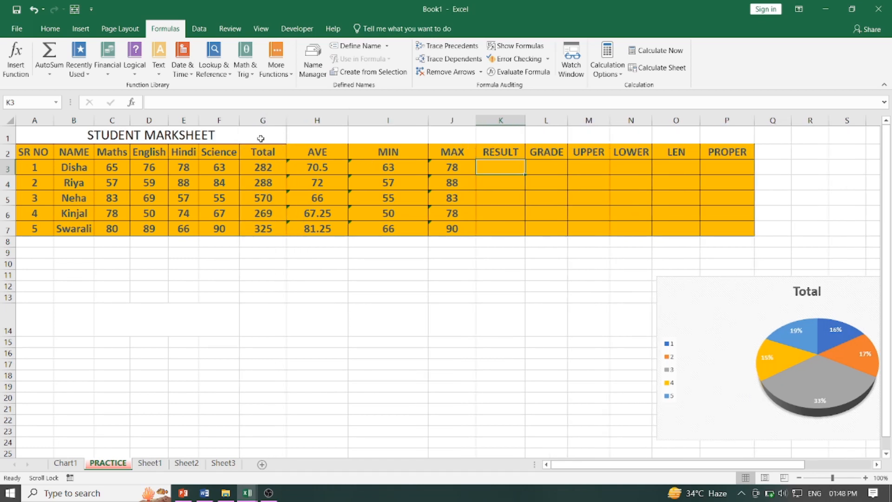
Re-merge and center the STUDENT MARKSHEET title across A1:P1 to span all the table's columns
left_click_drag(262, 138, 739, 137)
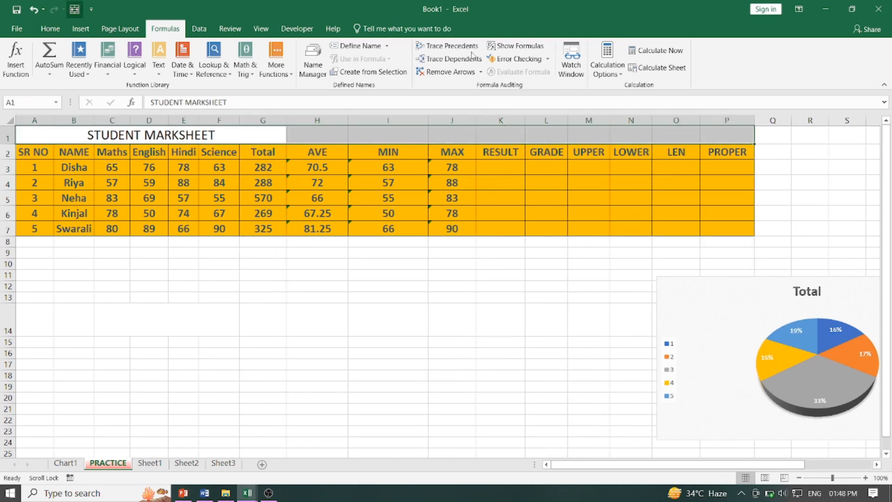
left_click(49, 29)
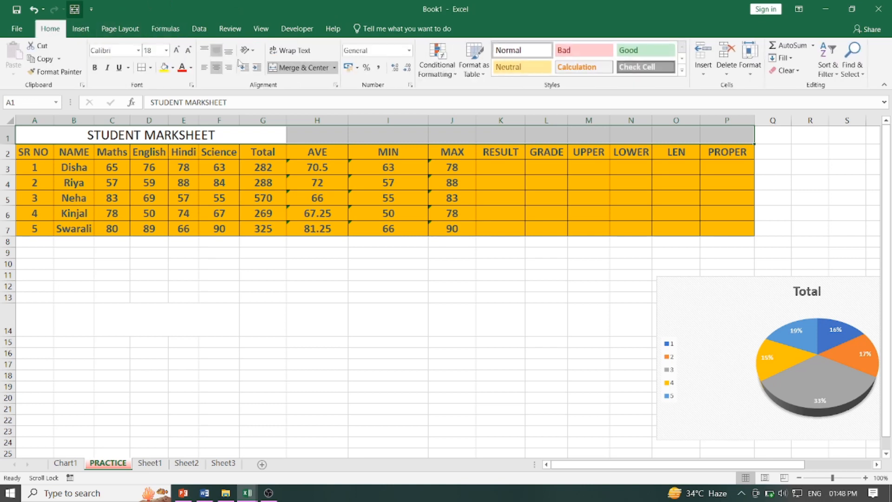
left_click(292, 68)
left_click(291, 68)
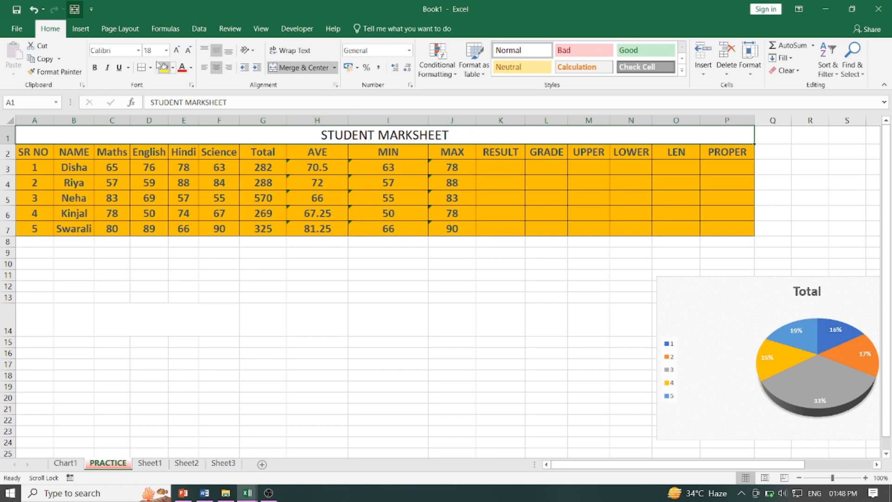
Fill the merged title cell with the green theme color
left_click(173, 67)
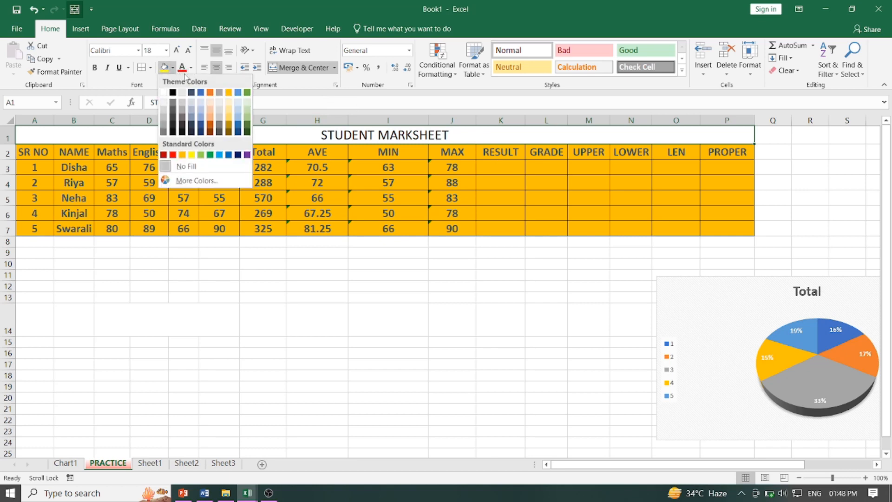
left_click(244, 91)
left_click(335, 253)
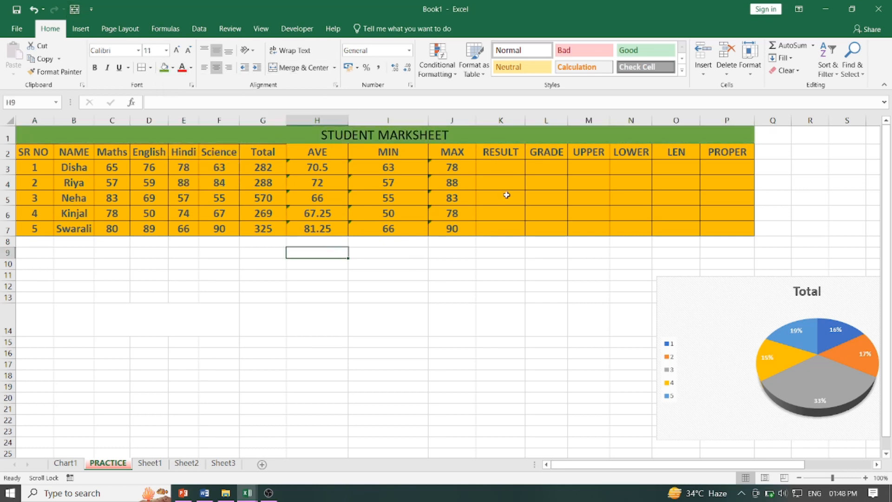
left_click(484, 167)
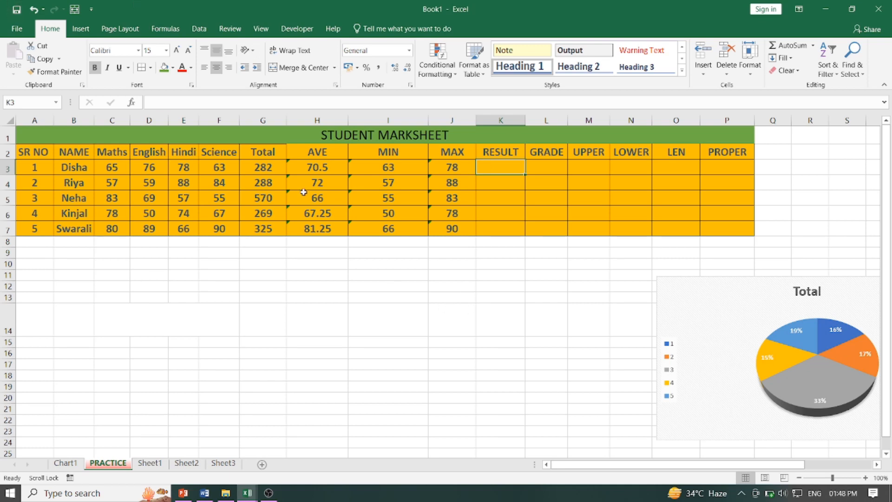
left_click_drag(256, 163, 261, 227)
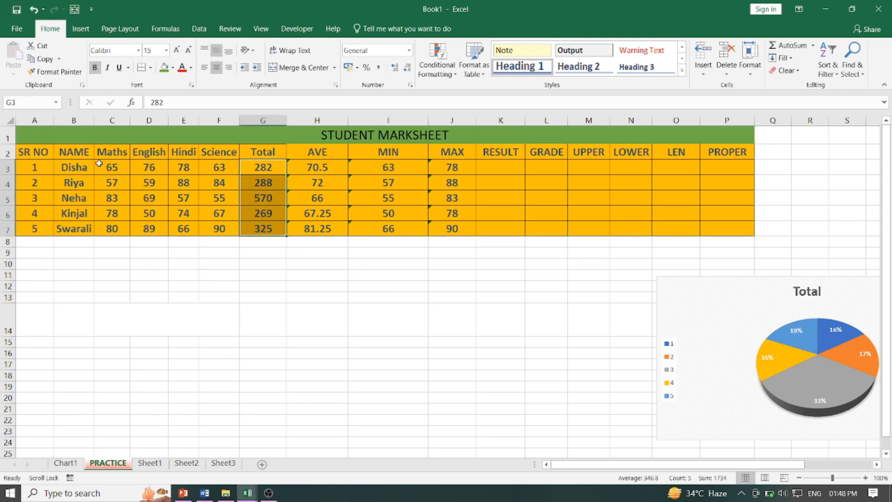
left_click(265, 166)
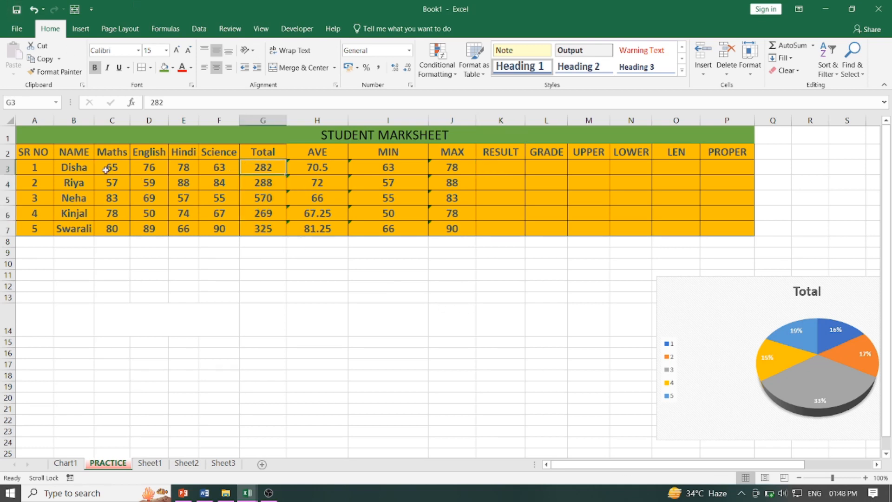
left_click_drag(106, 169, 212, 168)
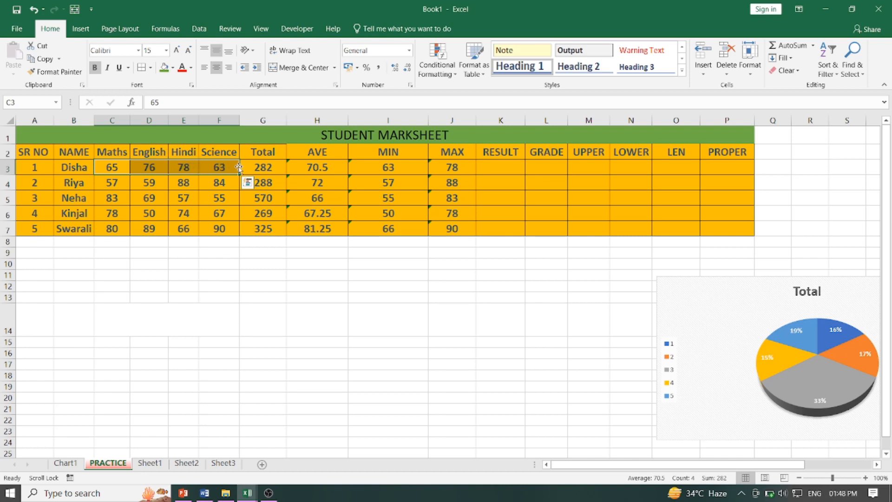
left_click(280, 268)
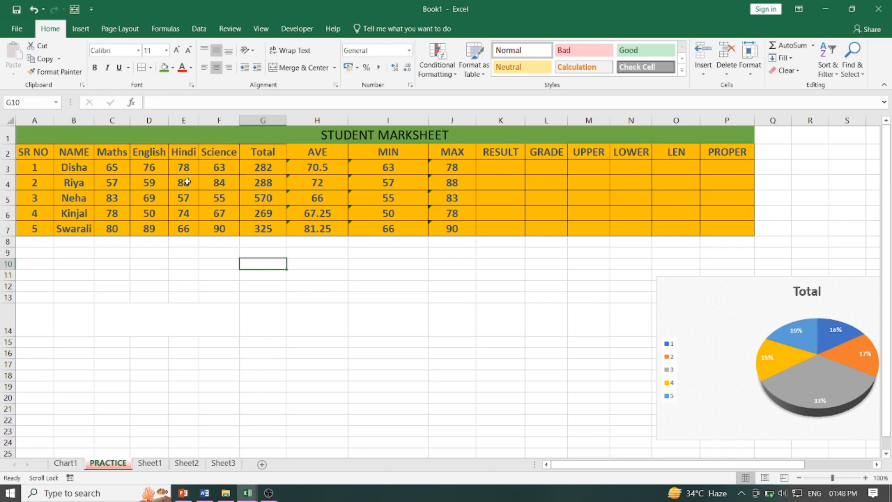
Change the second student's marks in C4:F4 to 22 in Maths, 23 in English, 36 in Hindi and 35 in Science
left_click(112, 199)
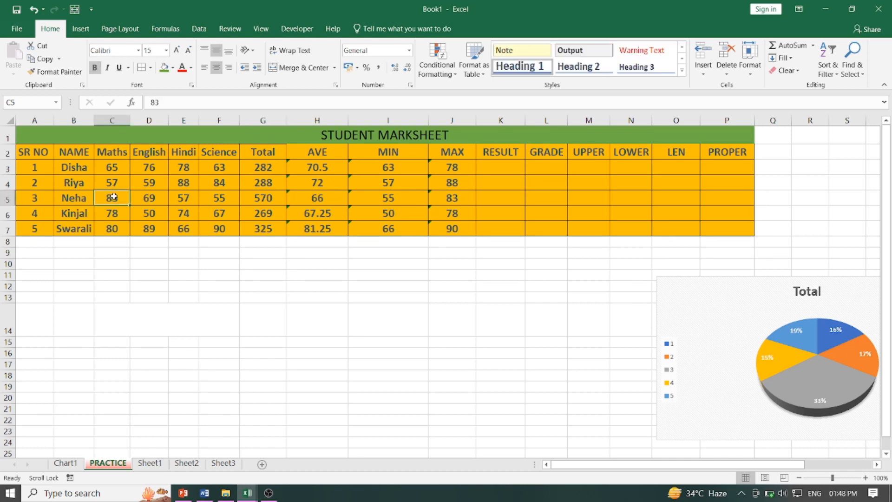
left_click(125, 180)
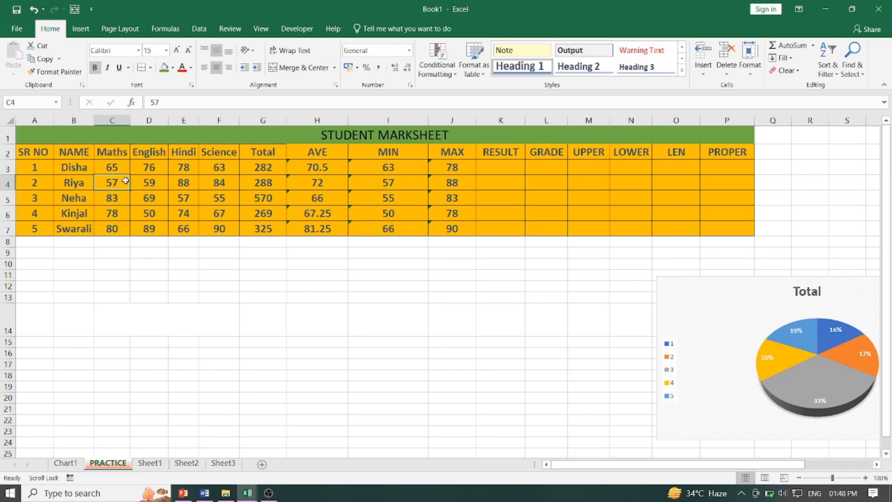
type("22")
key("Tab")
type("23")
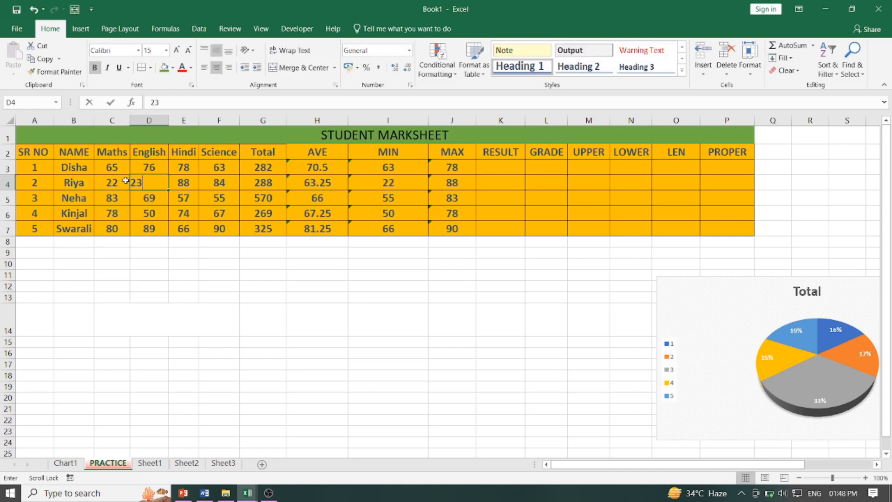
key("Tab")
type("36")
key("Tab")
type("35")
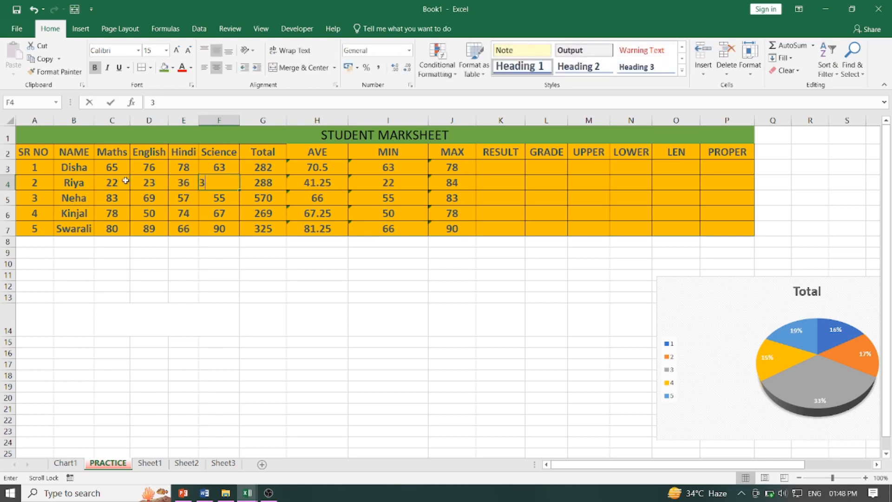
key("Tab")
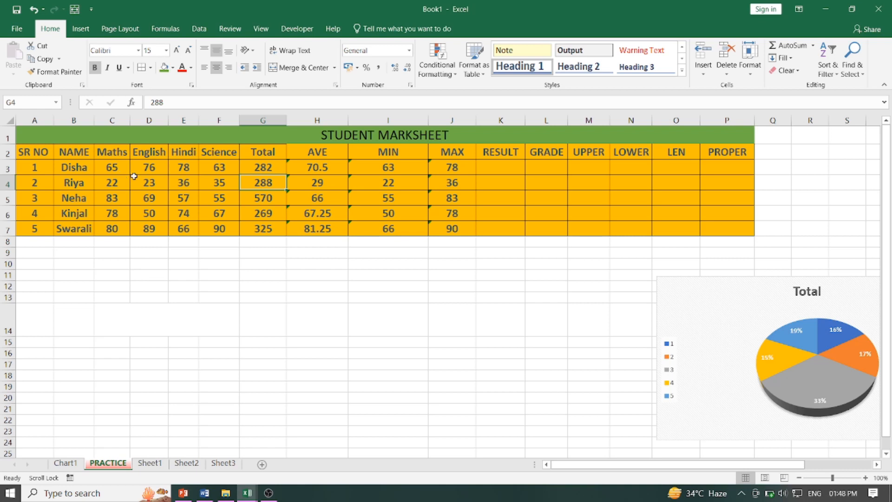
Try to update the Total column by filling G3 down to G7
left_click(272, 169)
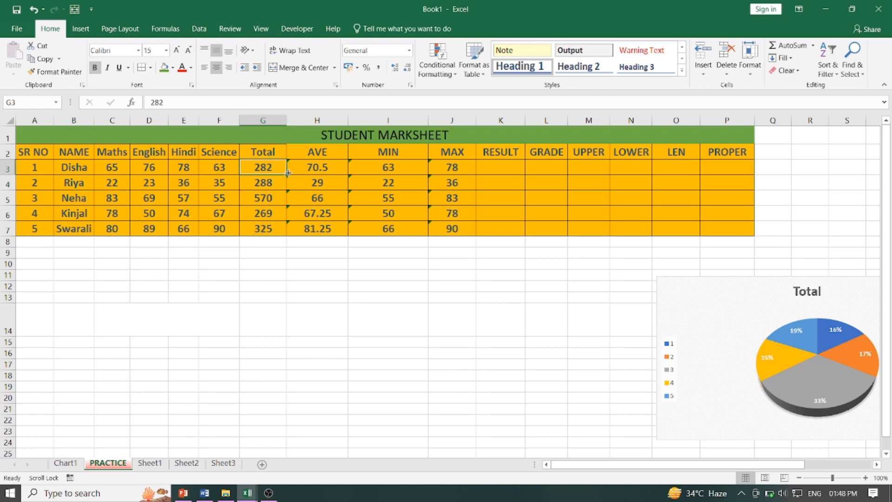
left_click_drag(287, 176, 286, 248)
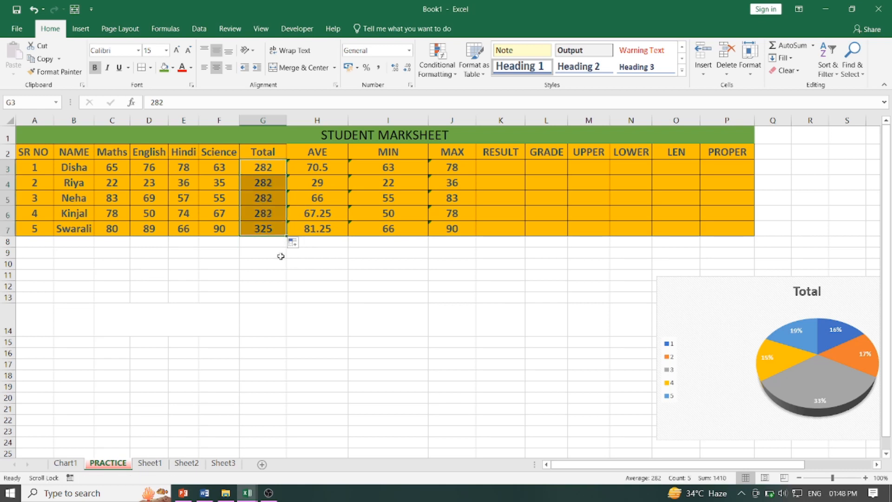
left_click(267, 275)
Try to update the totals by copying G3 and pasting it into G4:G7
left_click(264, 168)
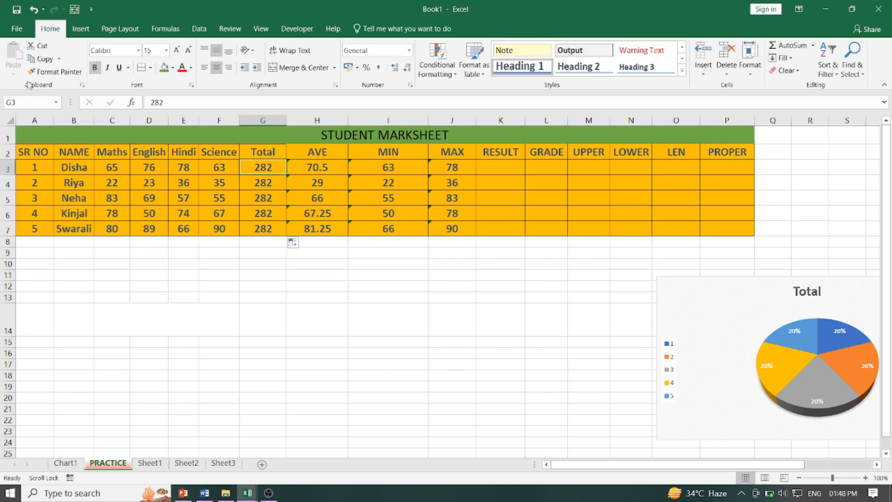
left_click(42, 60)
left_click_drag(260, 183, 264, 229)
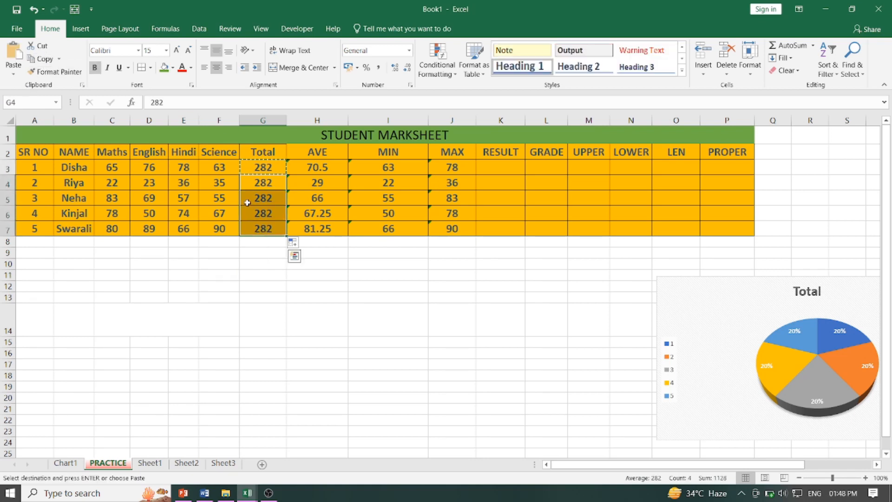
left_click(13, 64)
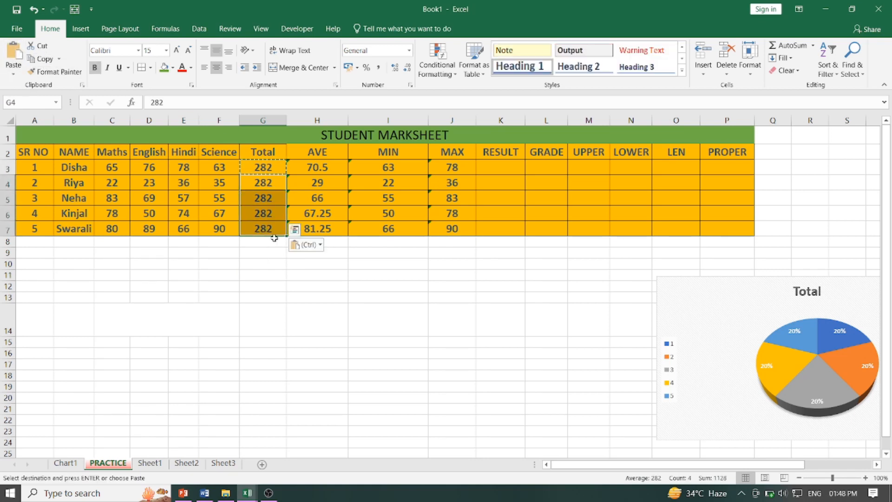
left_click(263, 252)
Enter =SUM(C3:F3) in G3 and fill the formula down to G7
left_click(263, 167)
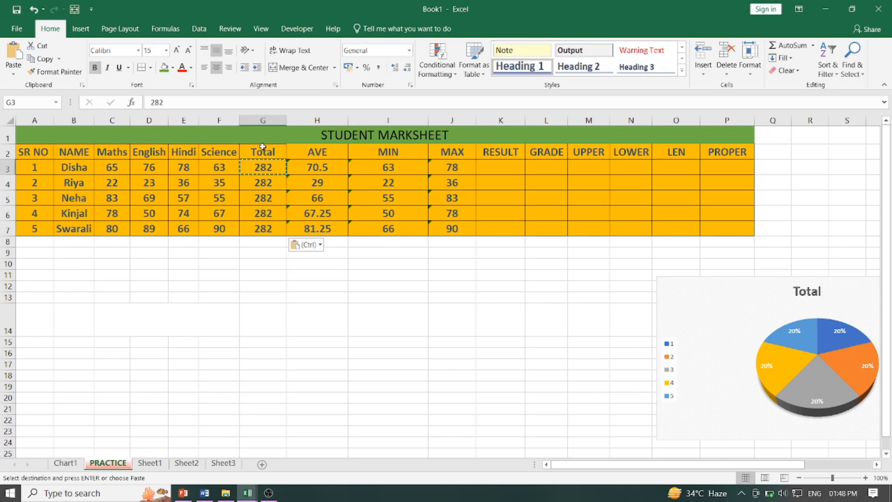
left_click(165, 29)
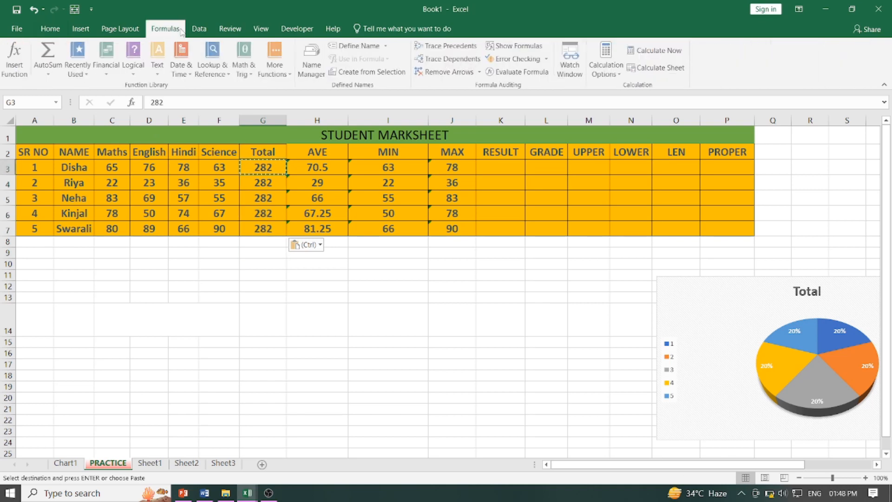
left_click(50, 72)
left_click(70, 89)
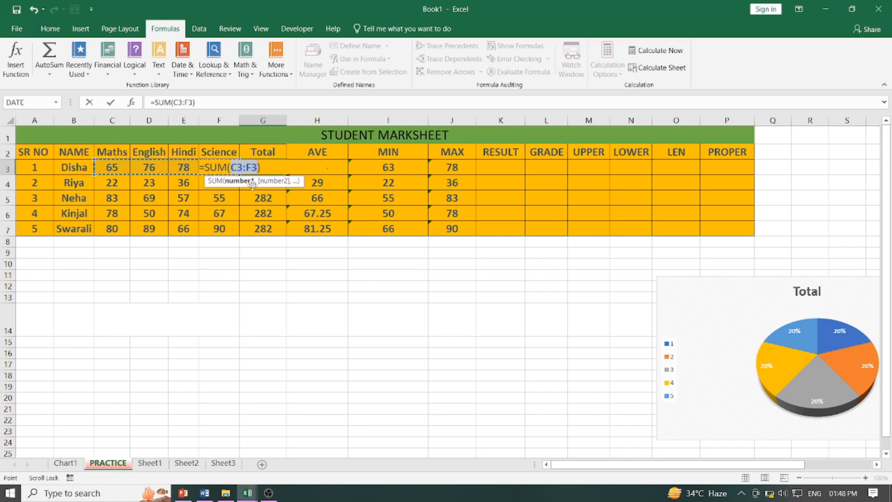
key("Return")
left_click(265, 166)
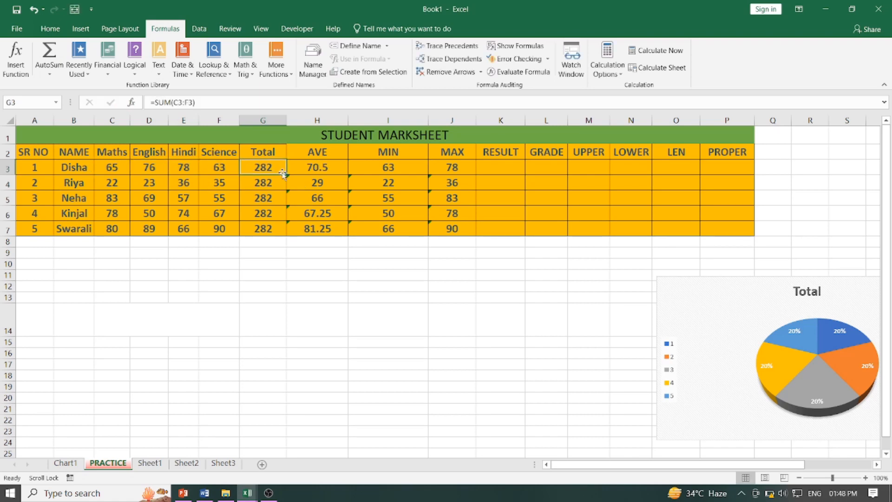
left_click_drag(287, 175, 288, 236)
left_click(259, 274)
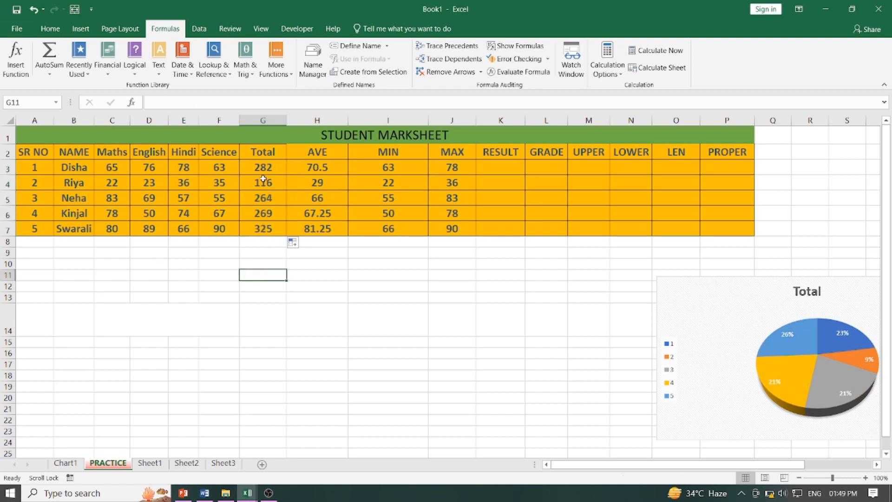
left_click_drag(120, 185, 214, 187)
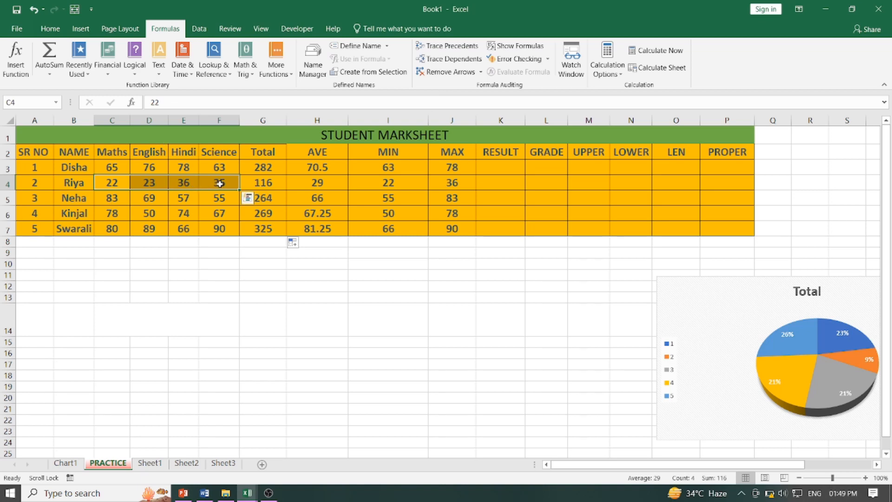
Insert the IF function into RESULT cell K3 and move its arguments dialog clear of the first student's row
left_click(499, 157)
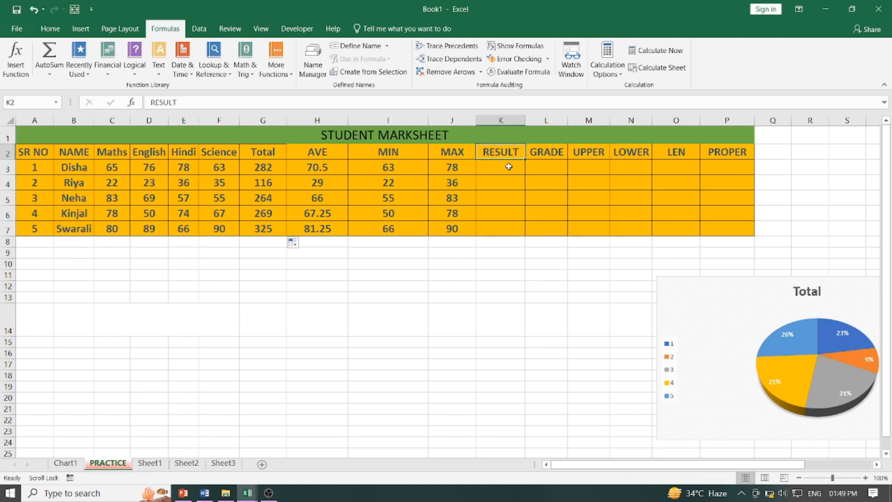
left_click(501, 170)
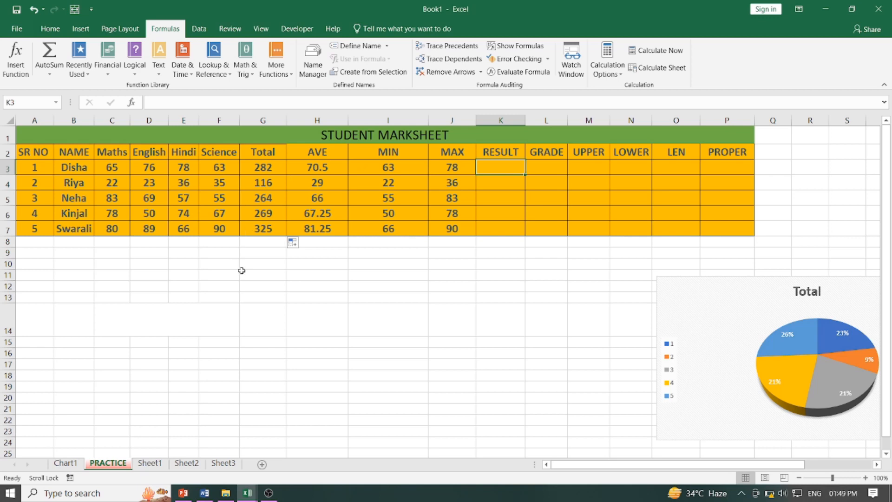
left_click(49, 75)
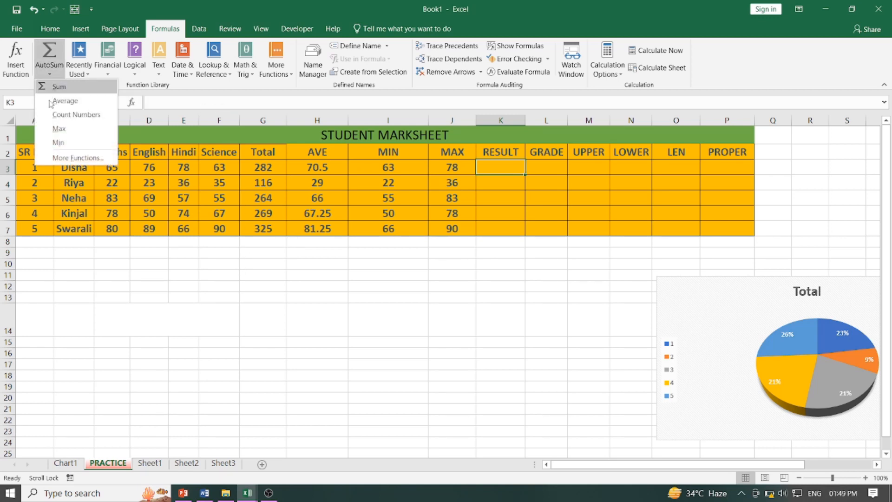
left_click(68, 154)
left_click_drag(304, 182, 246, 192)
left_click(188, 304)
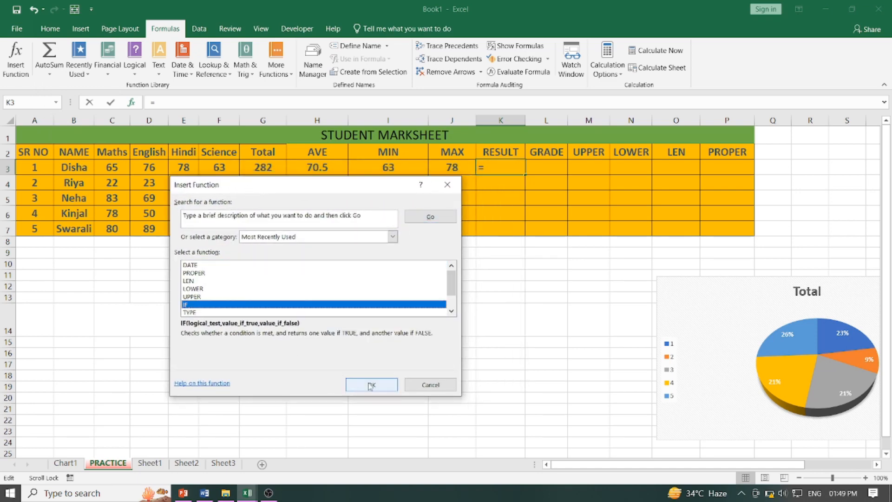
left_click(348, 382)
left_click_drag(343, 210, 382, 236)
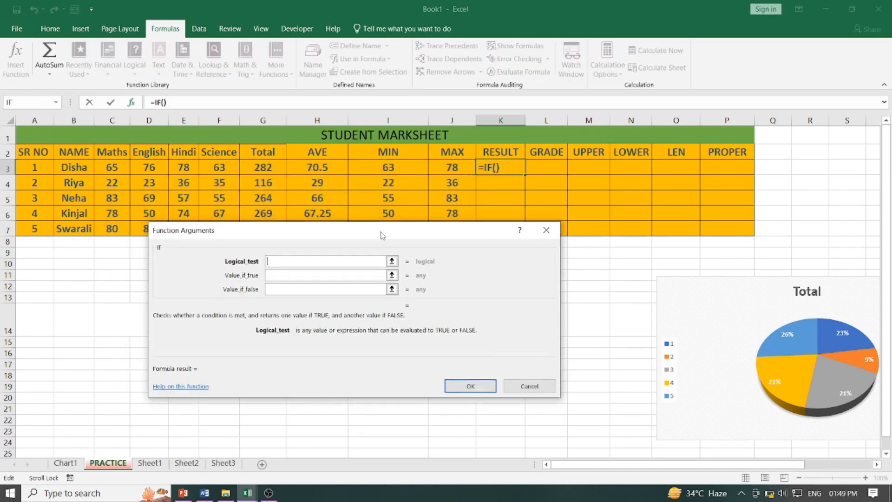
Complete the IF formula in K3 with test G3>200, PASS if true and FAIL if false, and fill it down to K7
left_click(261, 170)
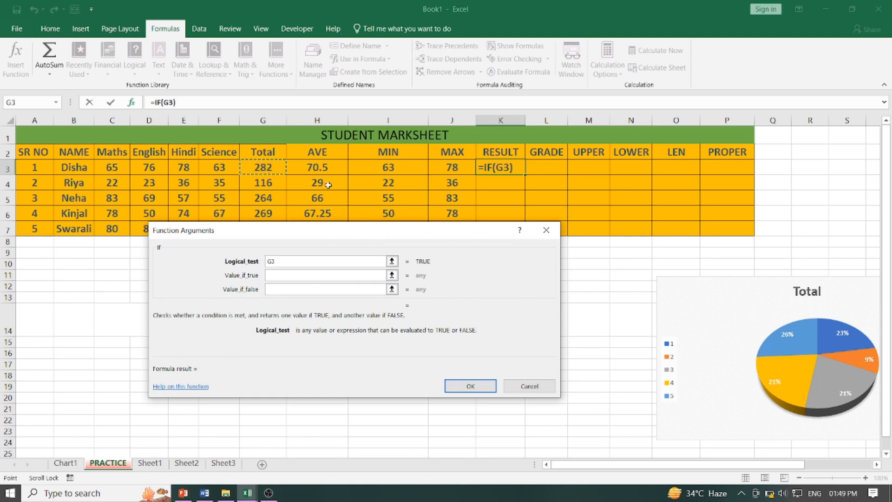
type(">200")
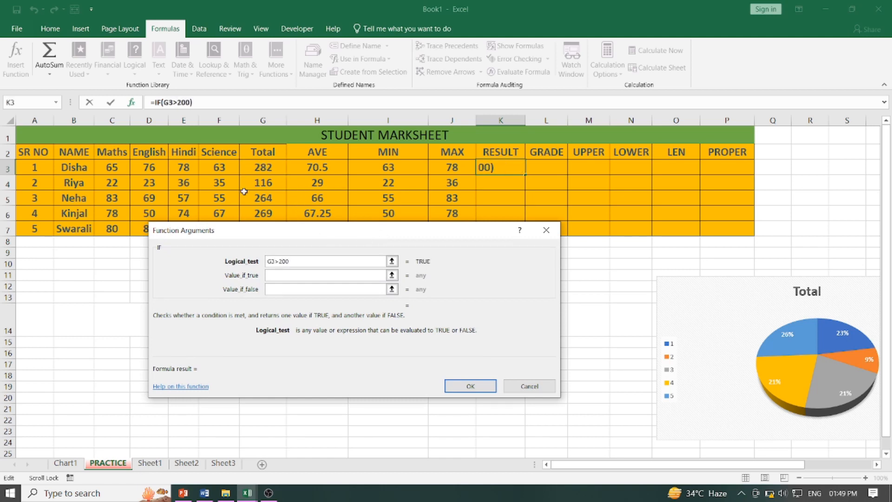
left_click(281, 278)
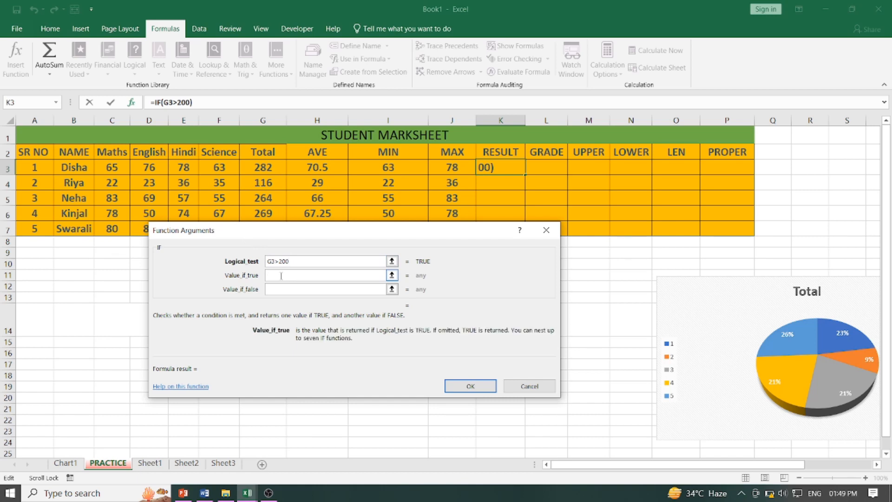
type("PASS")
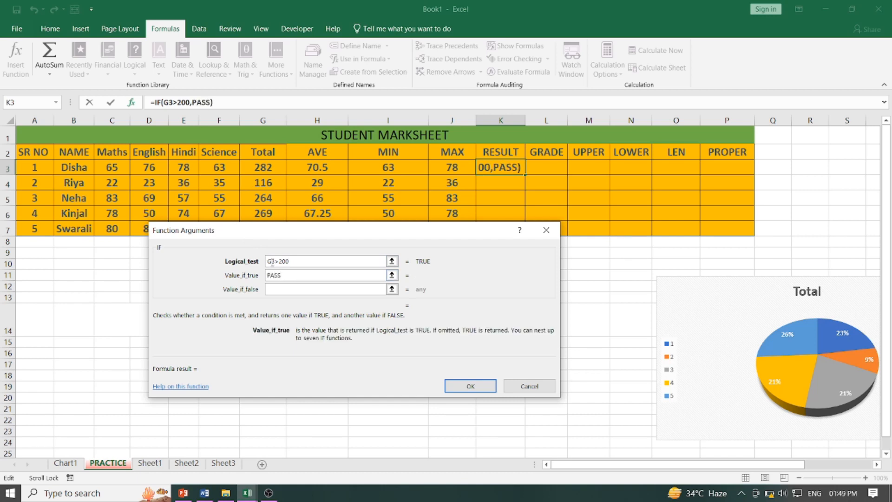
left_click(283, 290)
type("FAIL")
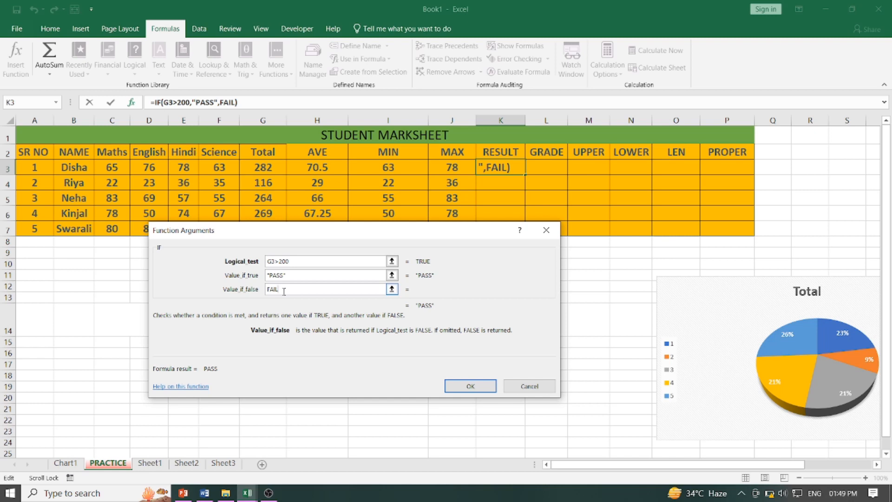
left_click(477, 386)
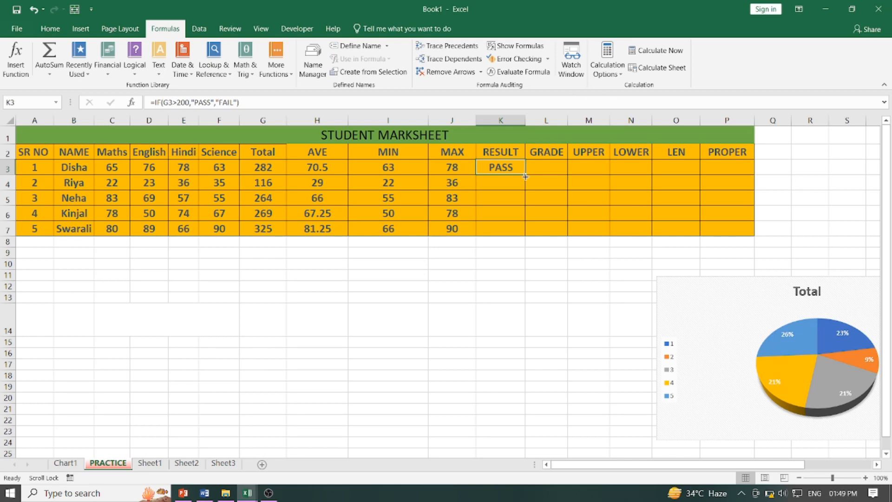
left_click_drag(525, 177, 512, 233)
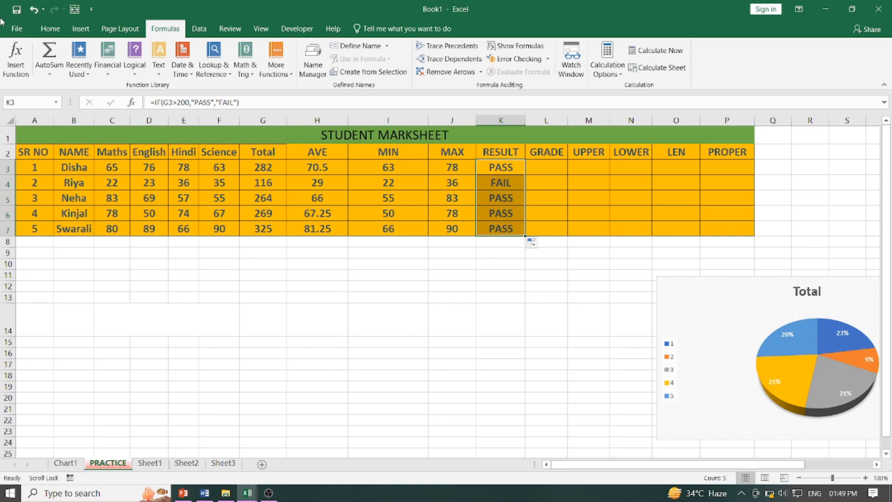
Insert an IF function in GRADE cell L3 with test G3>200, A if true and C if false, and fill it down to L7
left_click(554, 167)
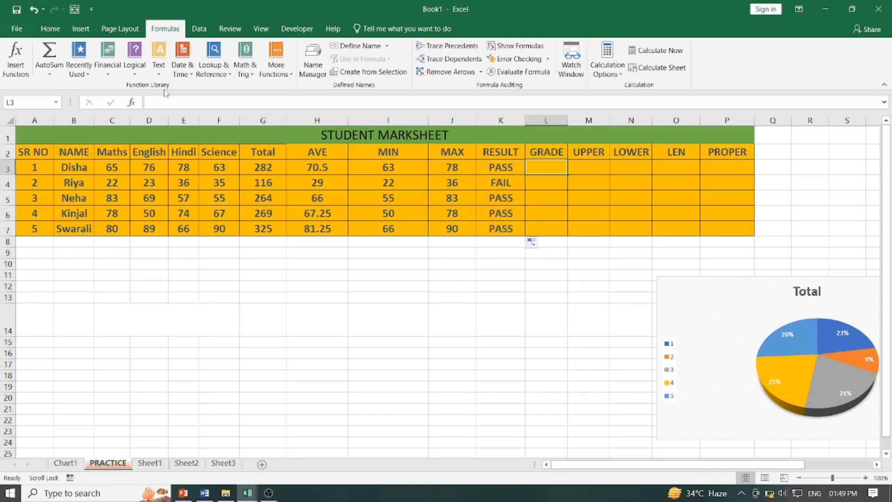
left_click(50, 71)
left_click(76, 157)
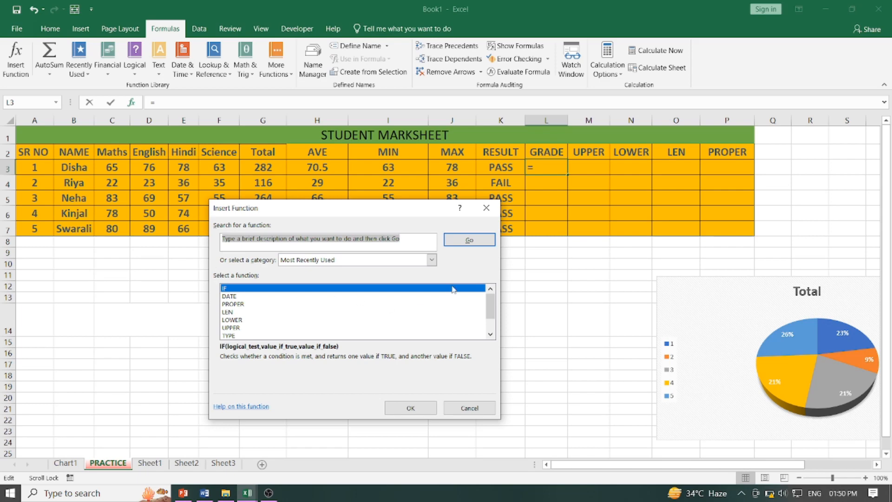
left_click(420, 408)
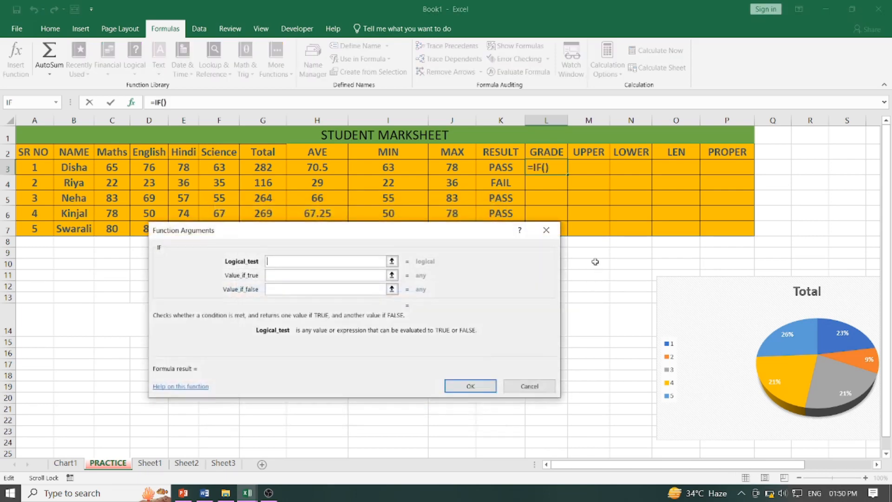
left_click(258, 168)
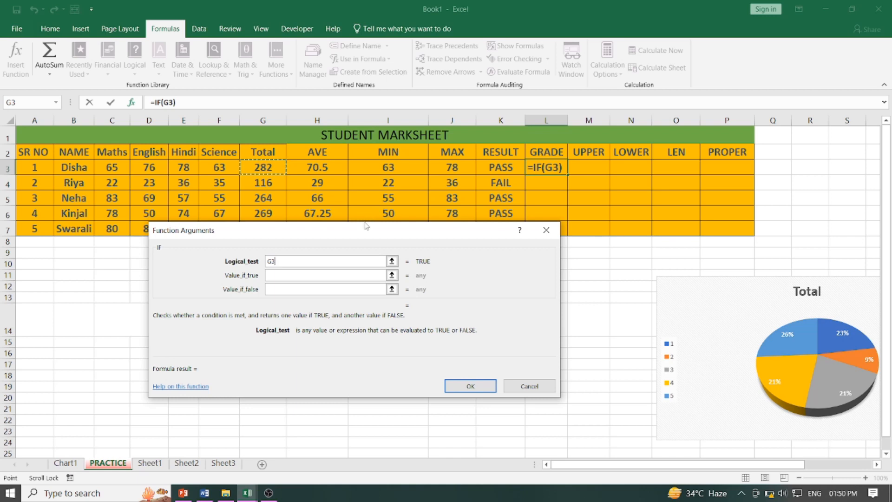
type(">200")
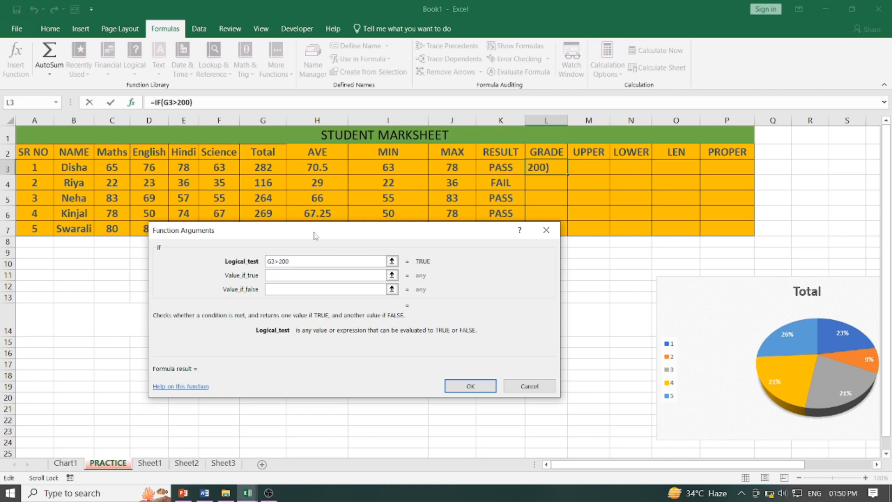
left_click(296, 276)
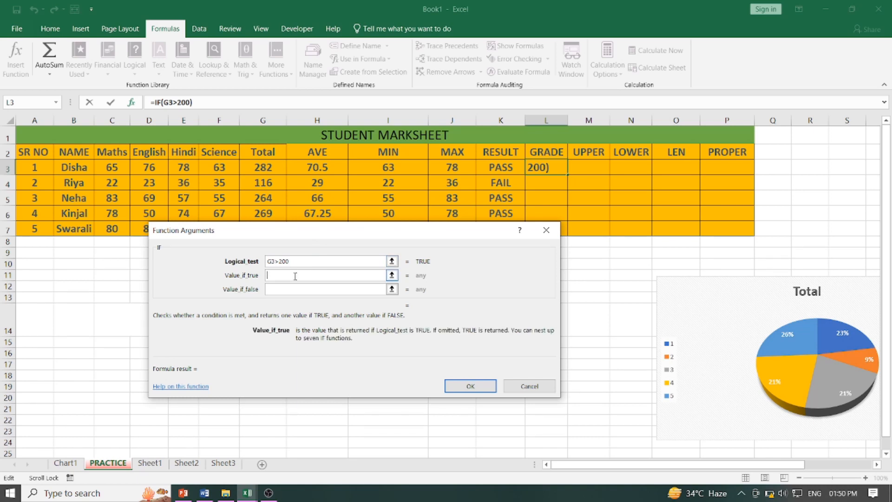
type("a")
key("BackSpace")
type("A")
left_click(287, 289)
type("C")
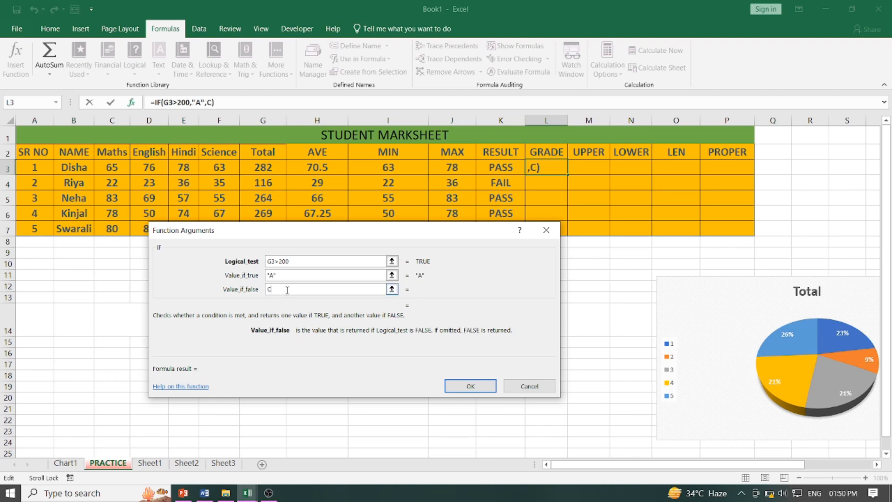
left_click(470, 387)
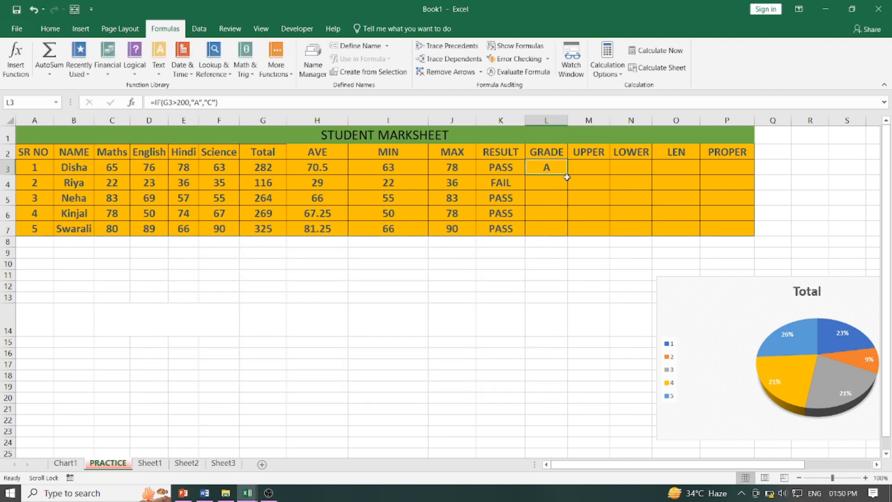
left_click_drag(569, 173, 568, 235)
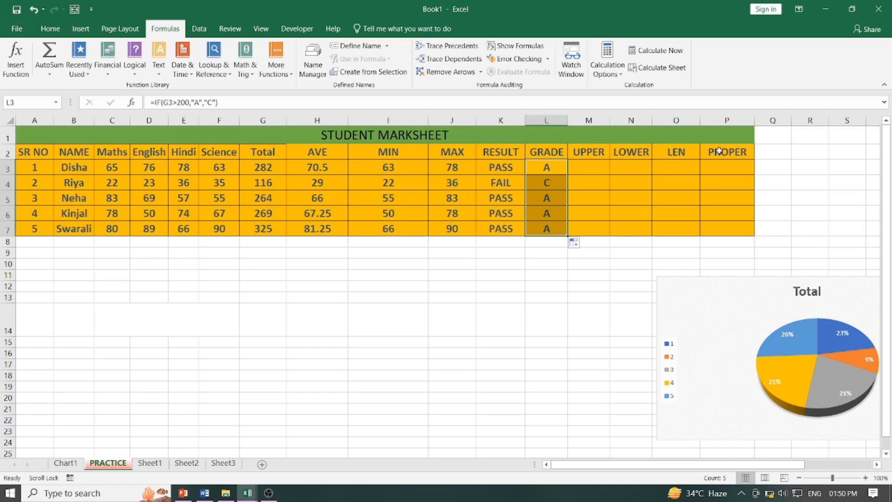
left_click_drag(587, 152, 625, 149)
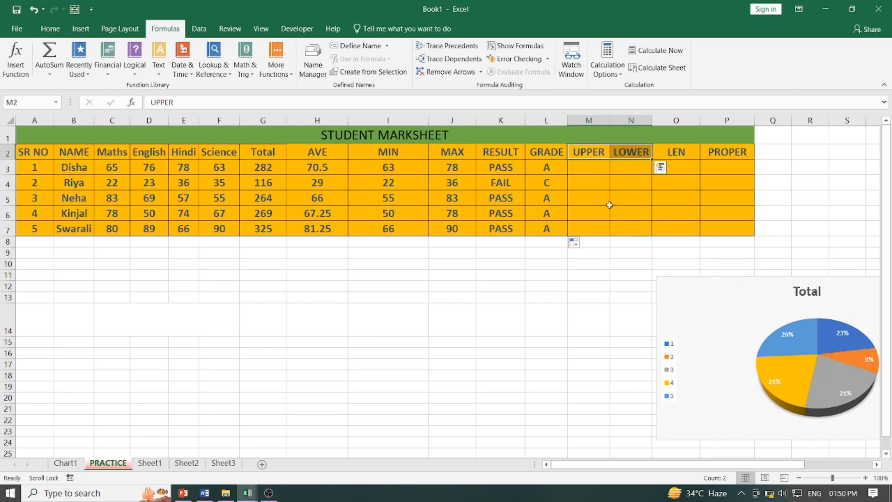
left_click(625, 191)
left_click_drag(587, 152, 711, 149)
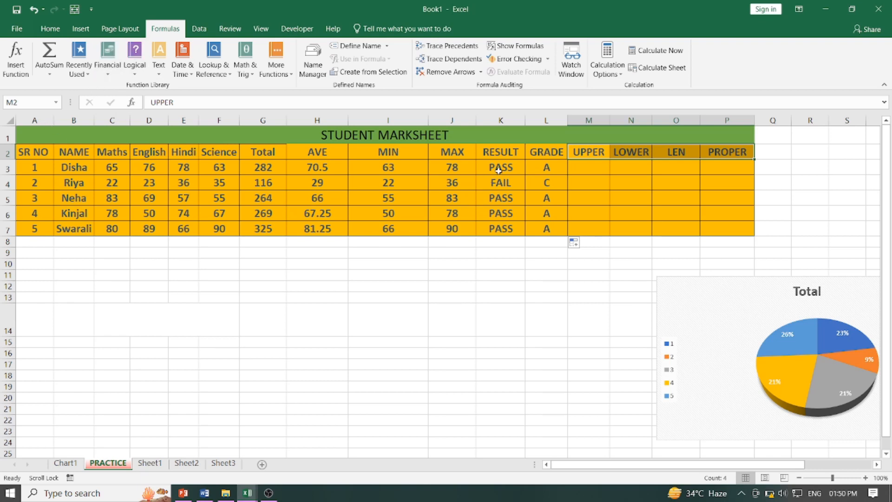
Clear the RESULT and GRADE formulas from K3:L7
left_click_drag(499, 170, 537, 228)
key("Delete")
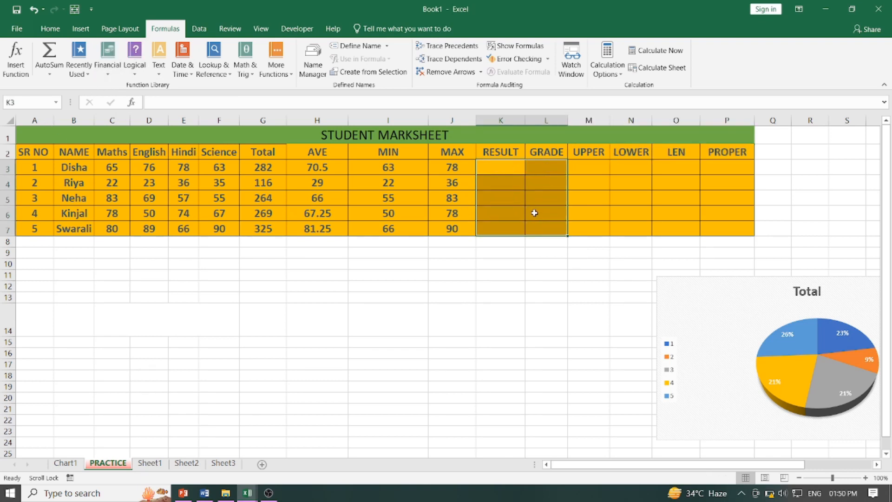
Enter =IF(G3>200,"PASS","FAIL") in RESULT cell K3 through the function arguments and fill the formula down to K7
left_click(488, 163)
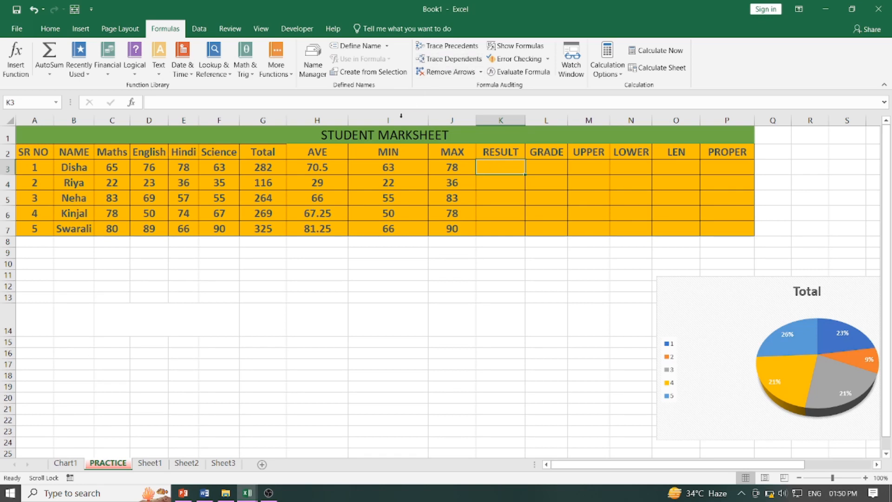
left_click(49, 76)
left_click(63, 158)
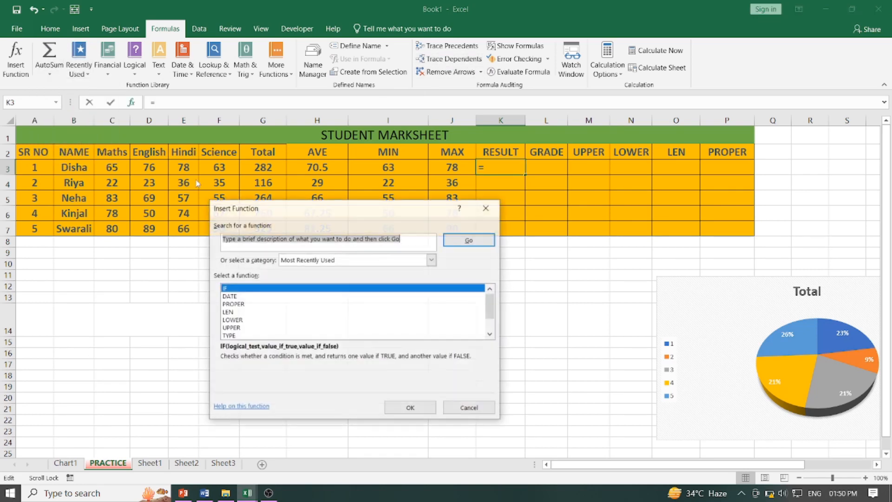
left_click(411, 407)
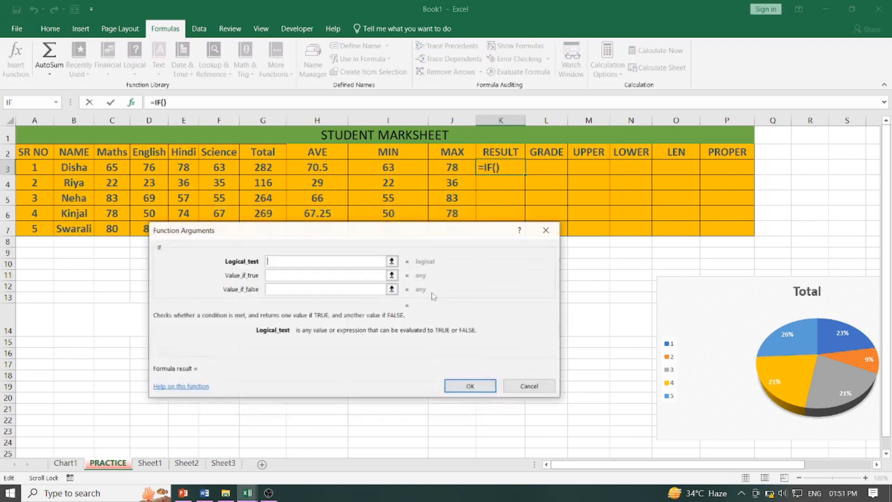
left_click(269, 166)
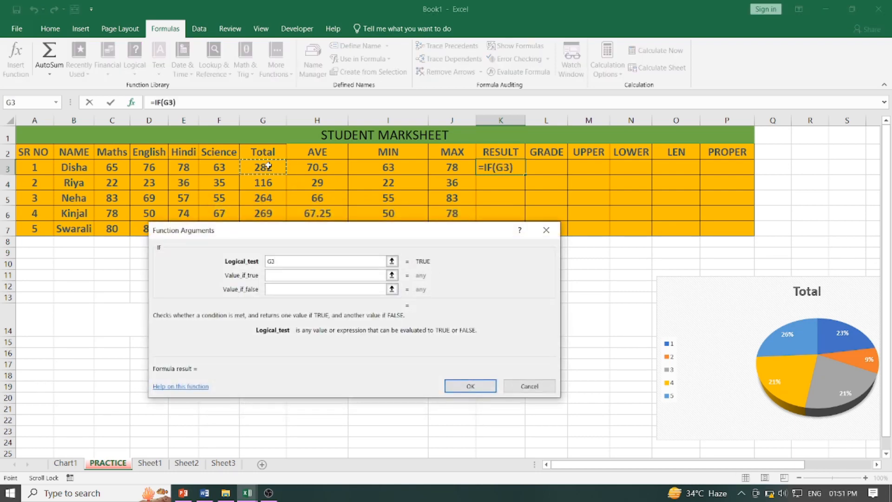
type(">200")
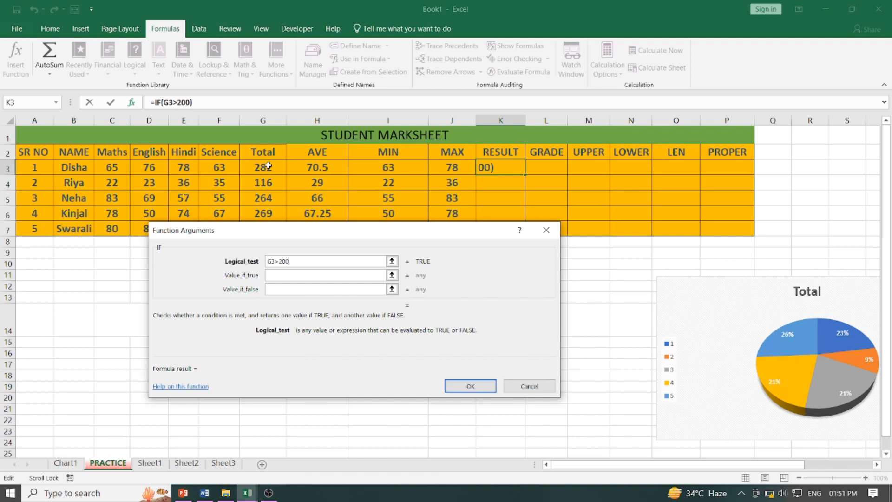
left_click(290, 276)
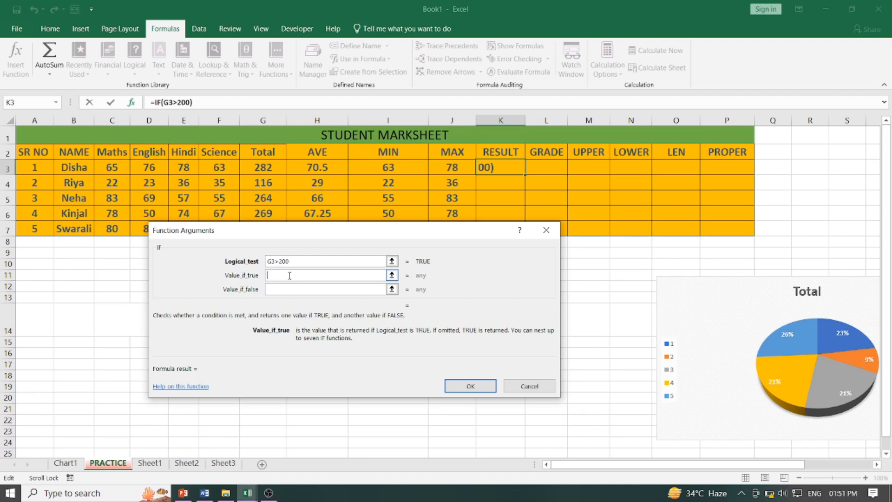
type("PASS")
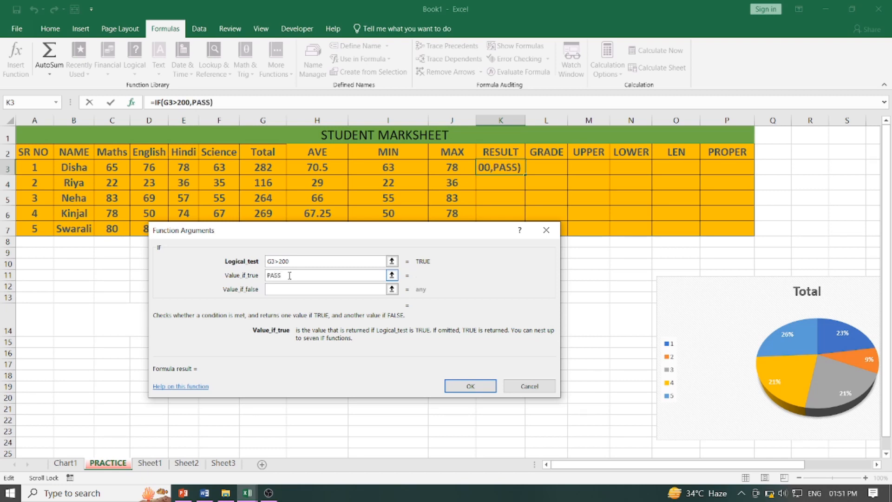
left_click(290, 288)
type("FAIL")
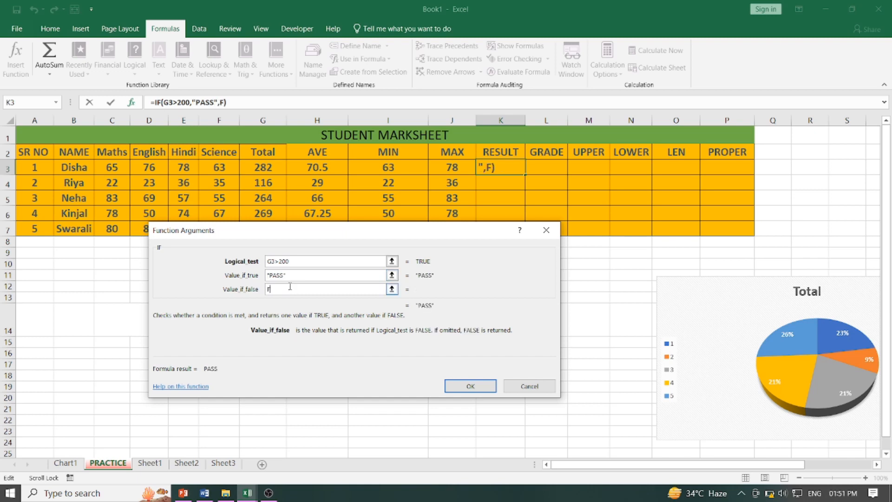
left_click(471, 386)
left_click_drag(526, 177, 522, 239)
Insert an IF function in GRADE cell L3 with test G3>200, "A" if true and "C" if false, and fill it down to L7
left_click(538, 170)
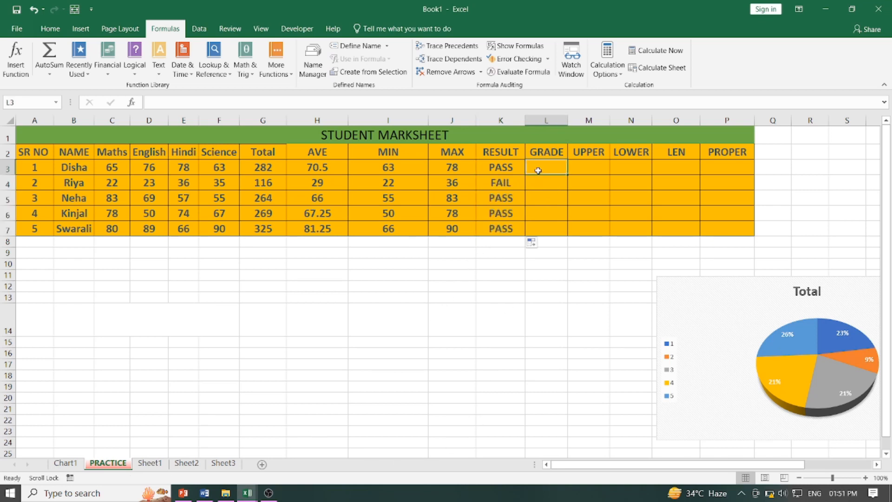
left_click(49, 73)
left_click(70, 158)
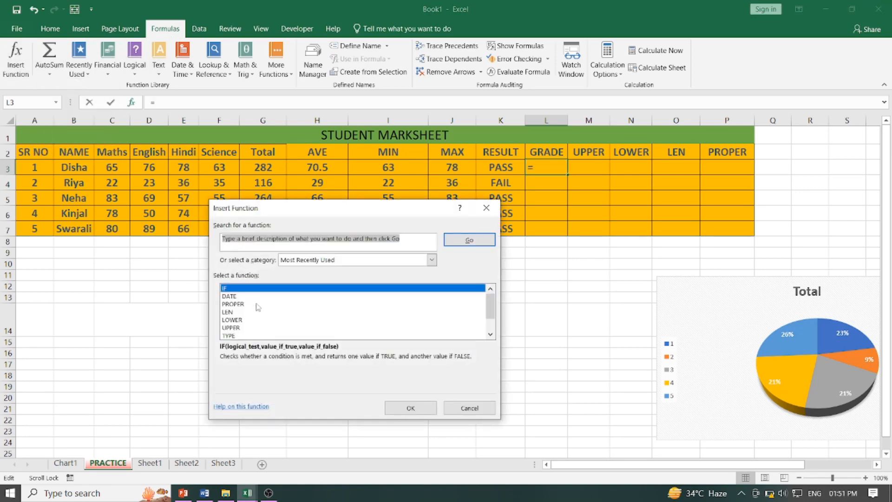
left_click(415, 406)
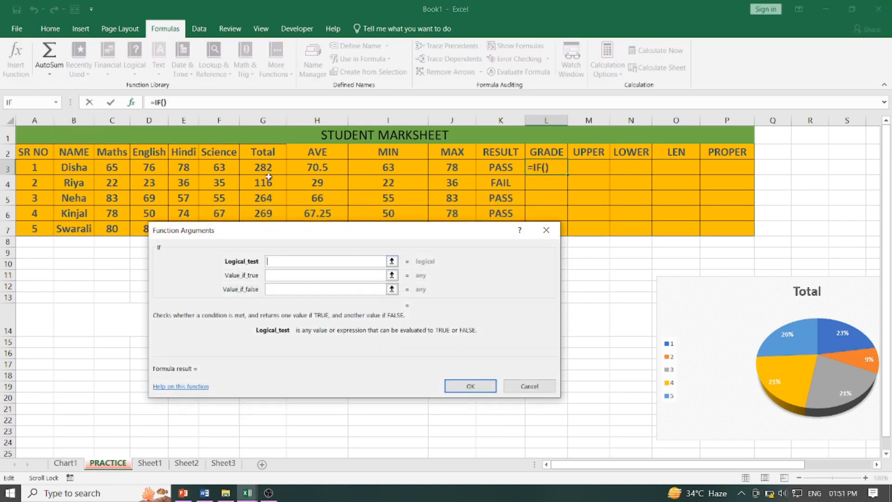
left_click(265, 161)
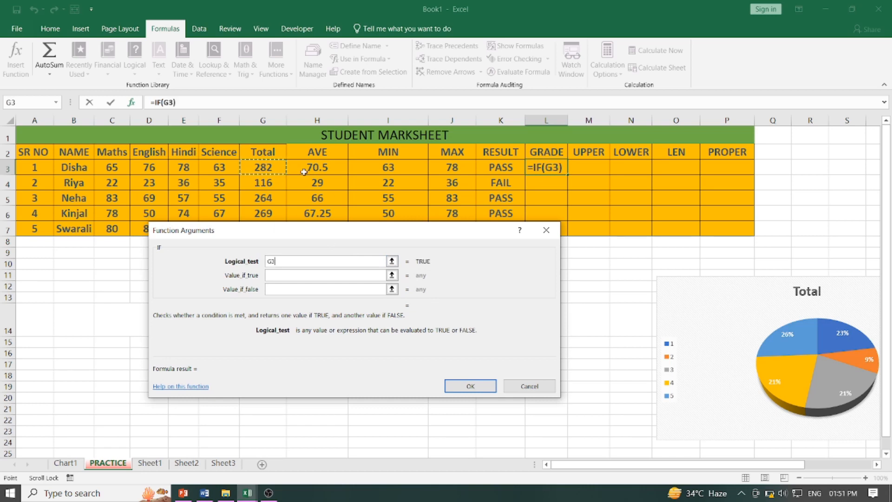
type(">200")
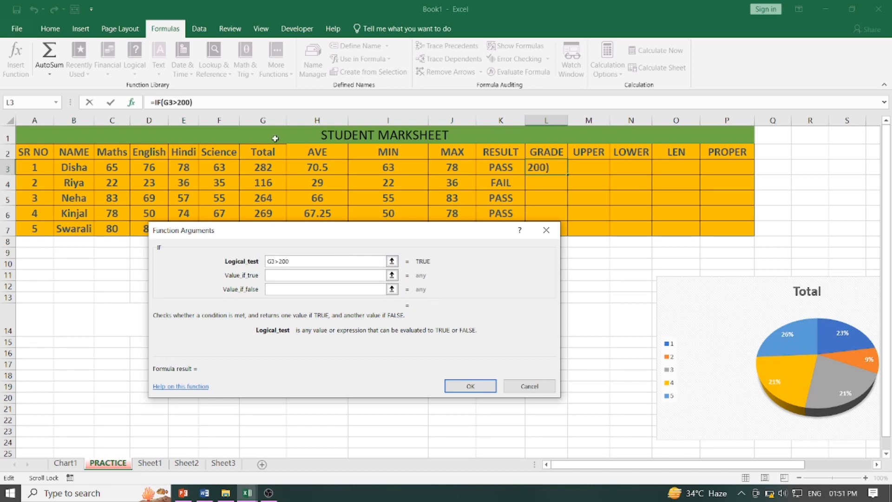
left_click(286, 275)
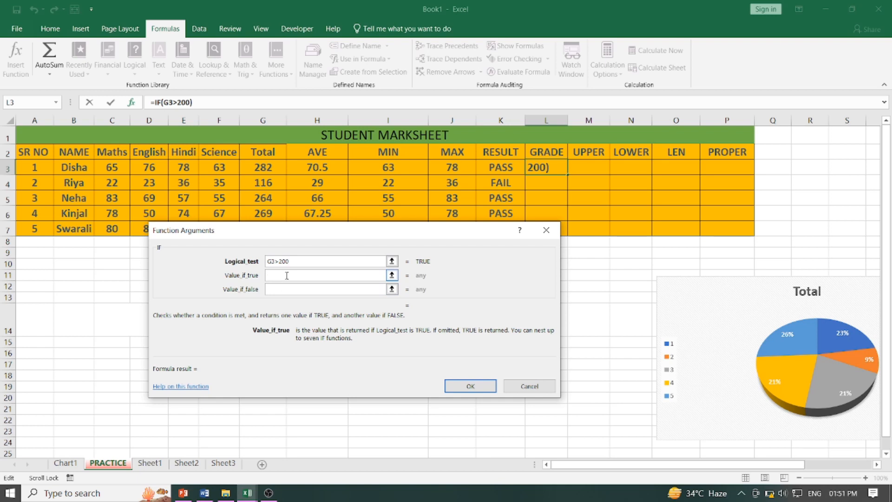
type("A")
key("Tab")
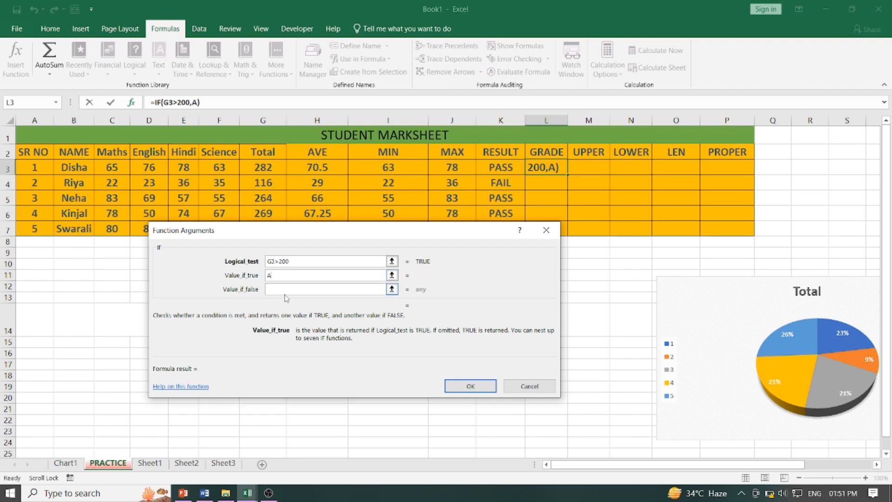
type("C")
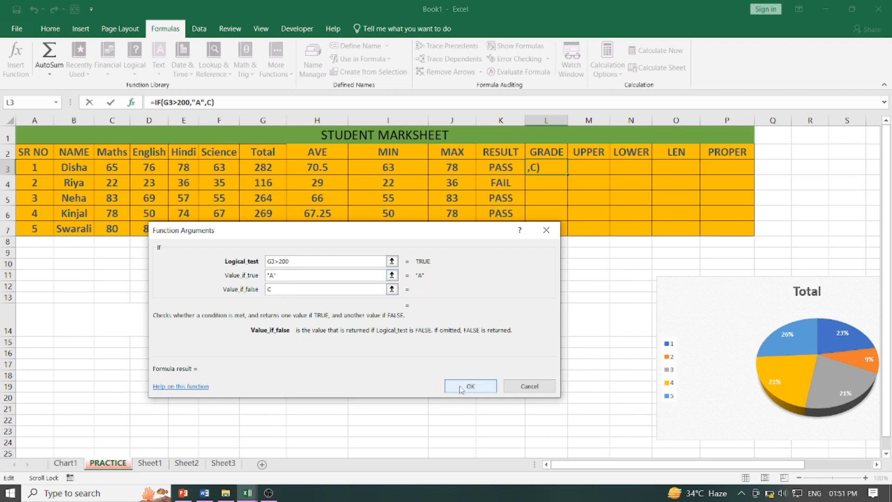
left_click(469, 386)
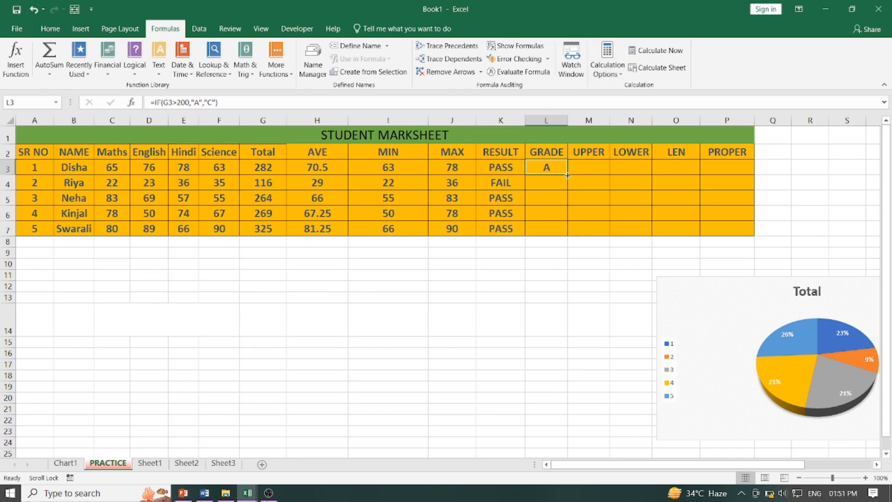
left_click_drag(568, 175, 560, 235)
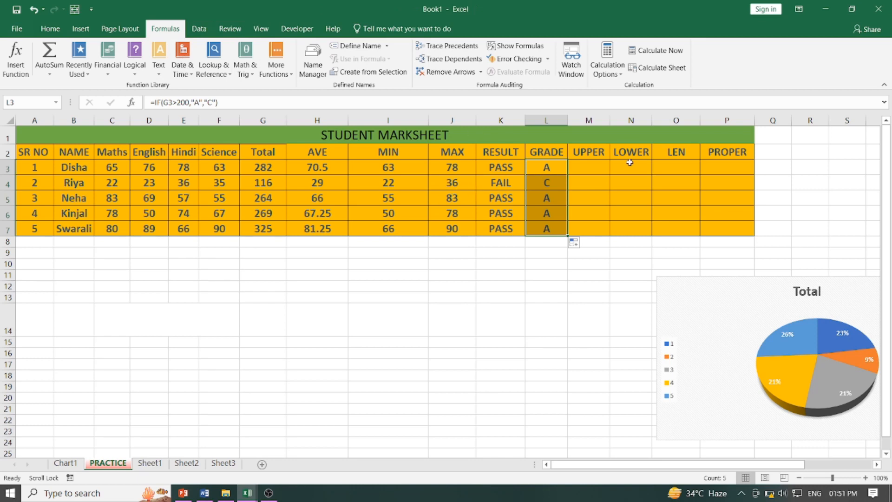
Insert the UPPER function on name cell B3 in M3 and fill the formula down to M7
left_click(589, 165)
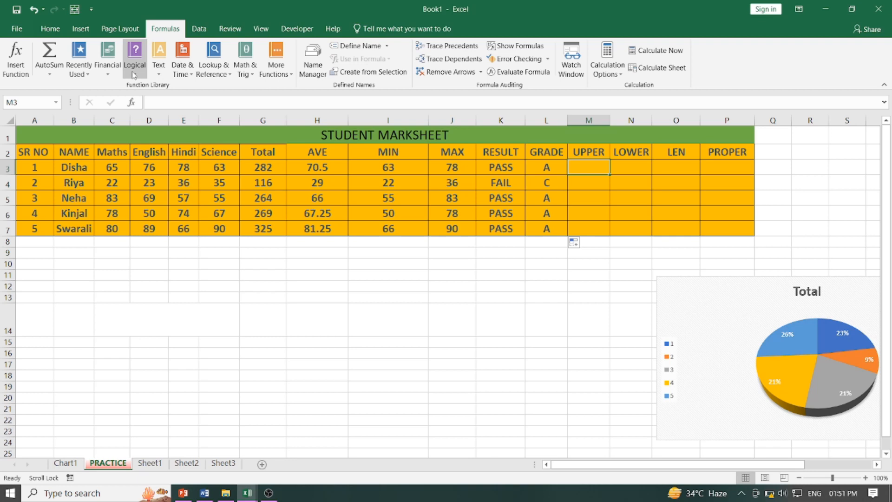
left_click(158, 75)
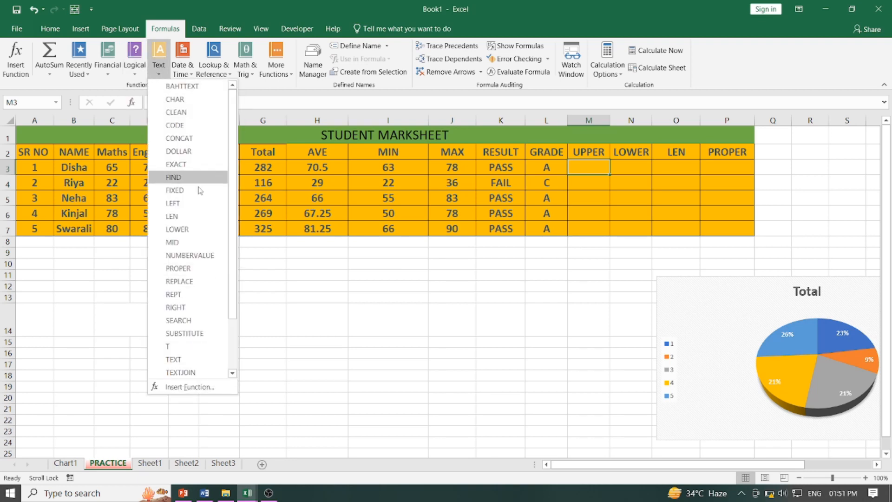
scroll(203, 325, "down", 2)
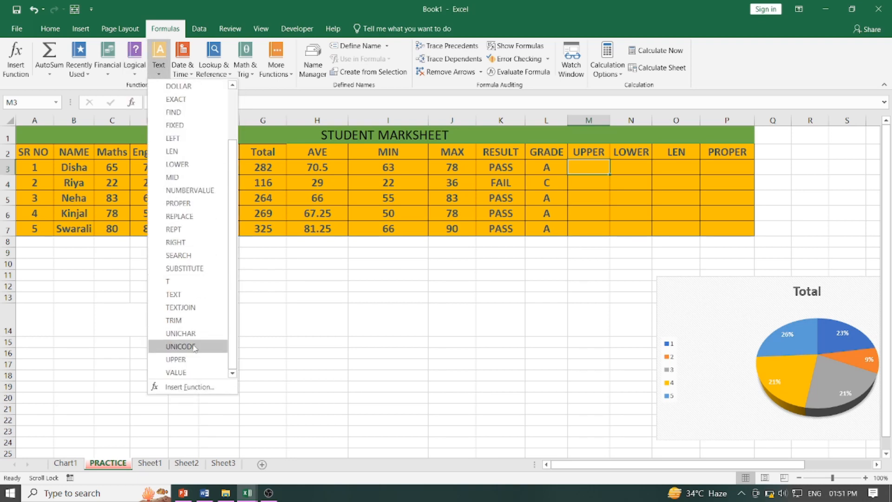
left_click(187, 360)
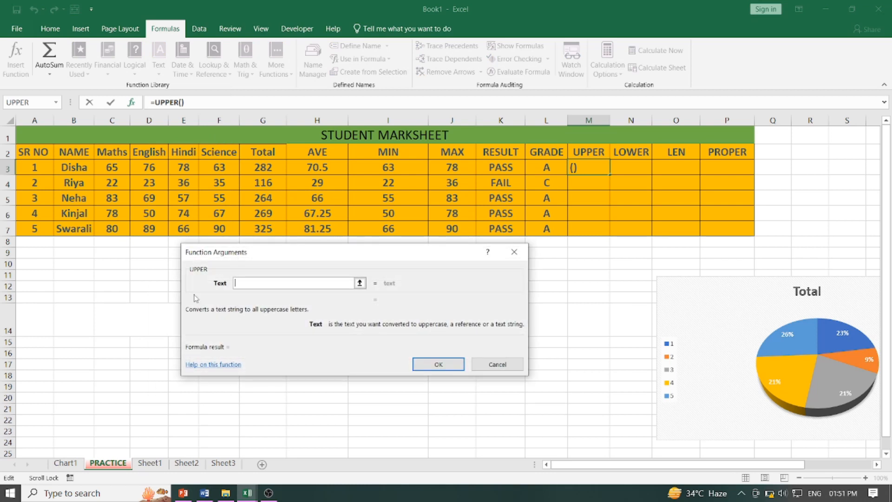
left_click(90, 164)
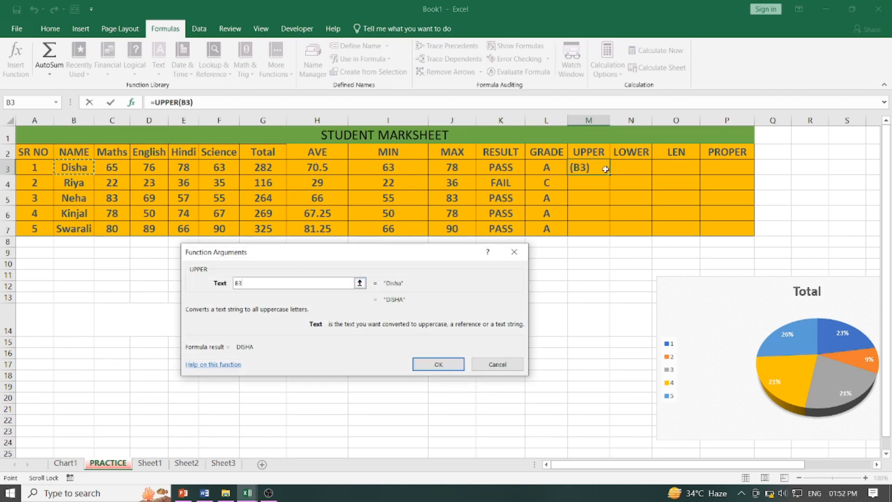
left_click(425, 362)
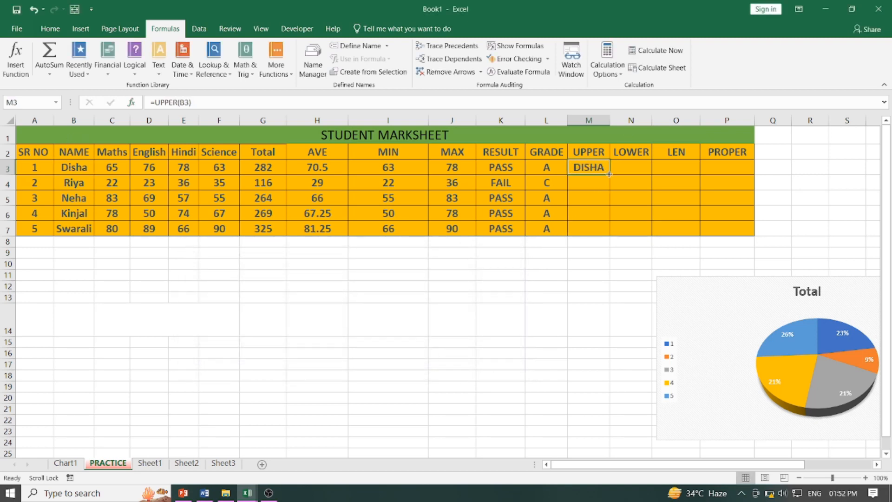
left_click_drag(610, 174, 590, 239)
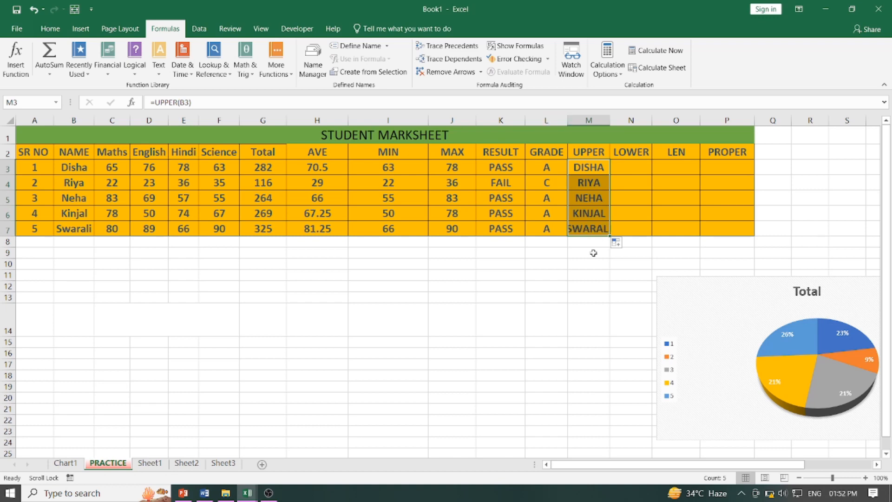
Insert the LOWER function on name cell B3 in N3 and fill the formula down to N7
left_click(626, 171)
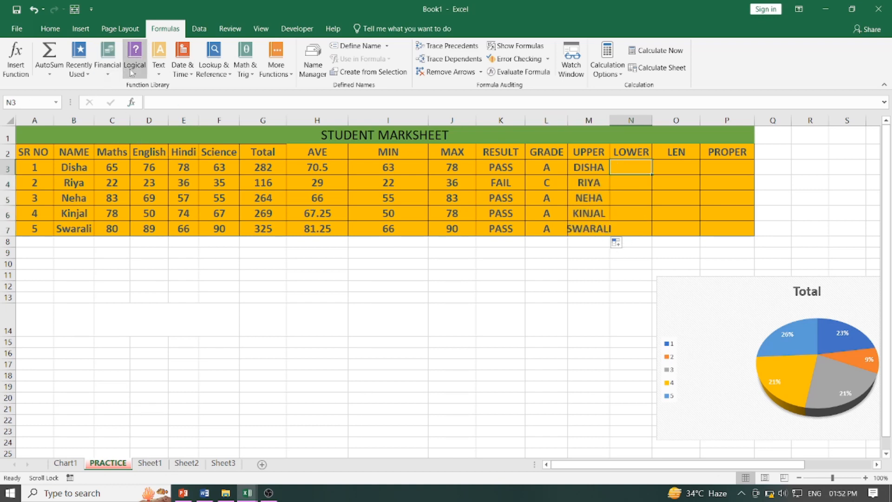
left_click(159, 59)
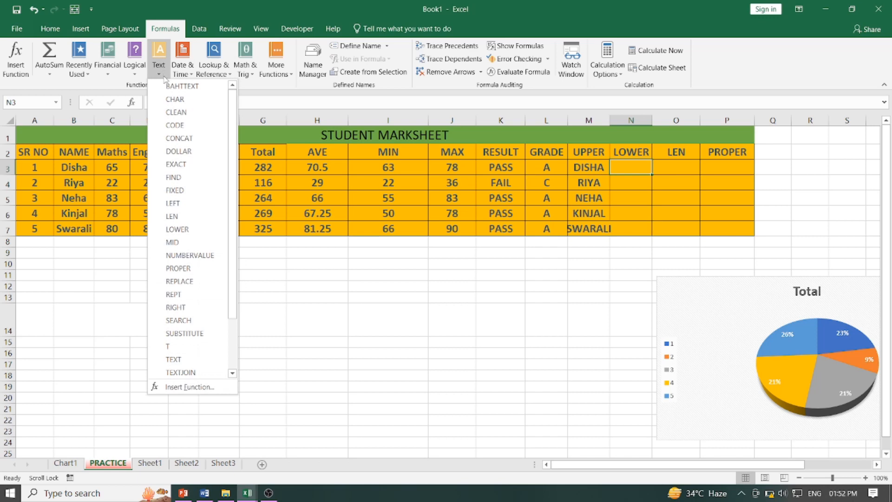
left_click(178, 229)
left_click(71, 170)
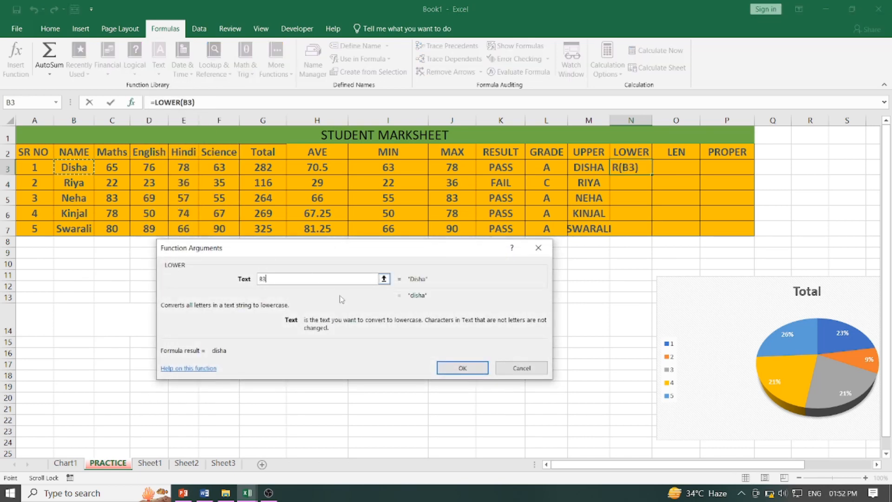
left_click(463, 368)
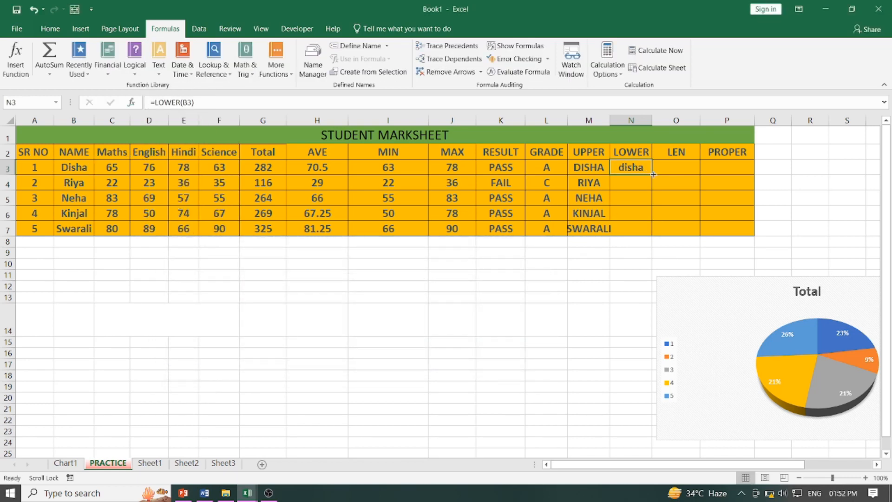
left_click_drag(654, 176, 644, 234)
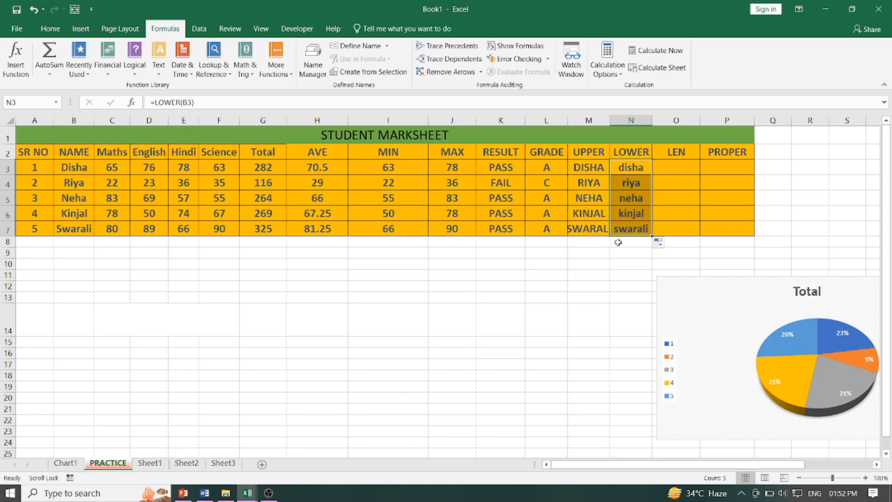
Insert the LEN function on name cell B3 in O3 and fill the formula down to O7
left_click(679, 165)
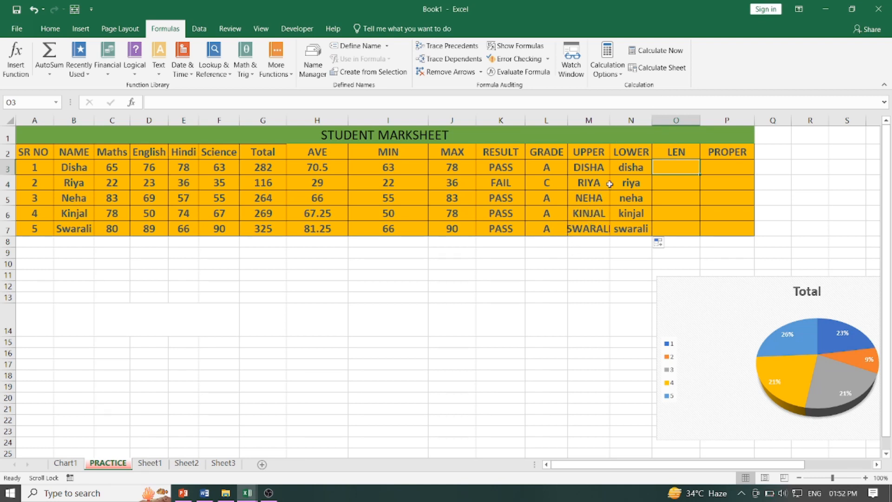
left_click(158, 63)
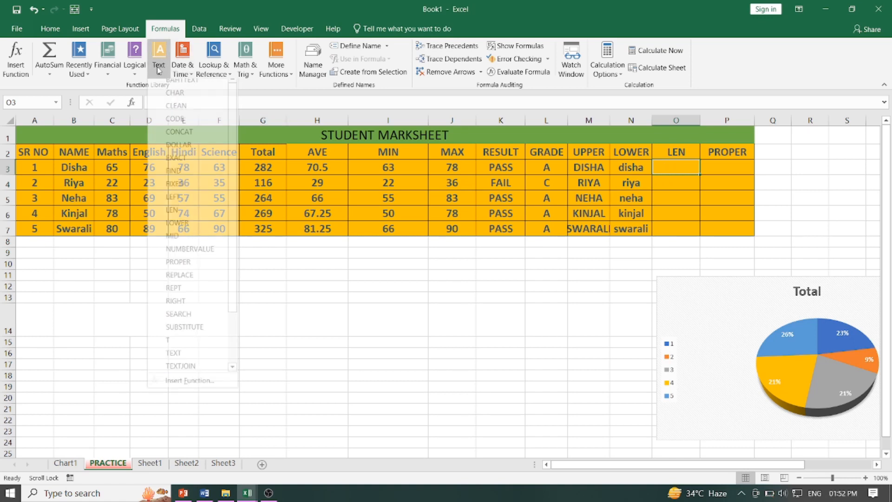
left_click(194, 218)
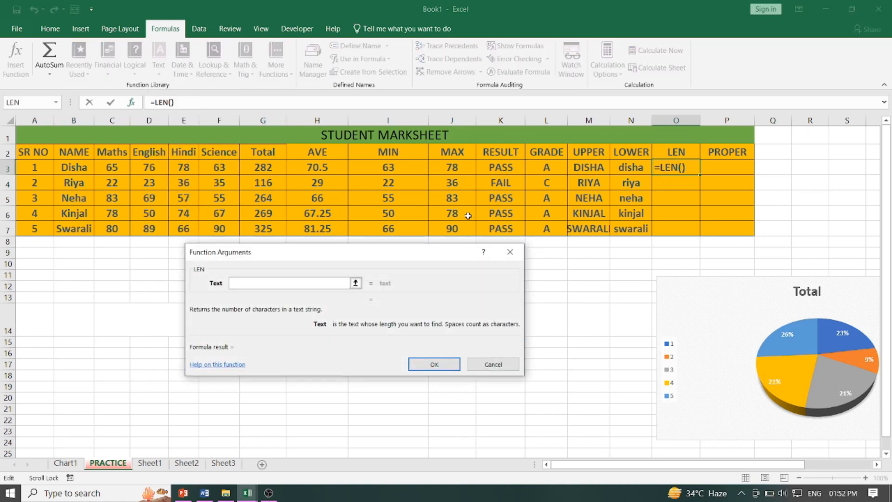
left_click(85, 167)
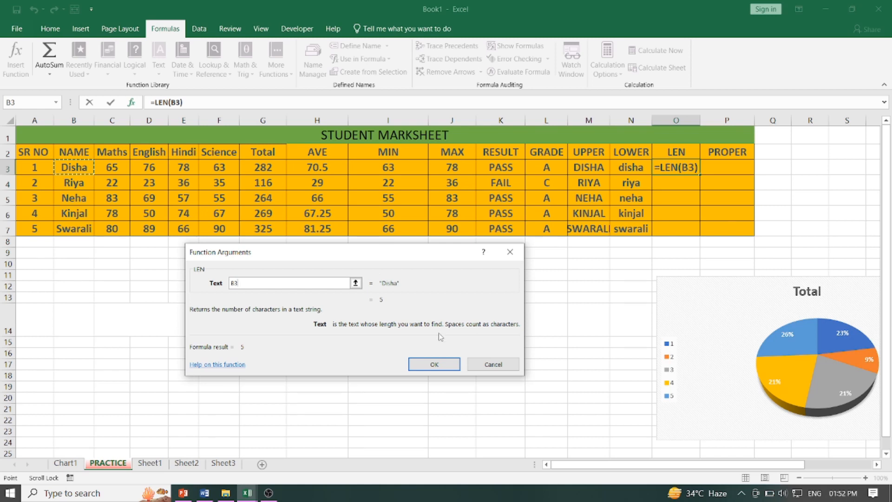
left_click(425, 363)
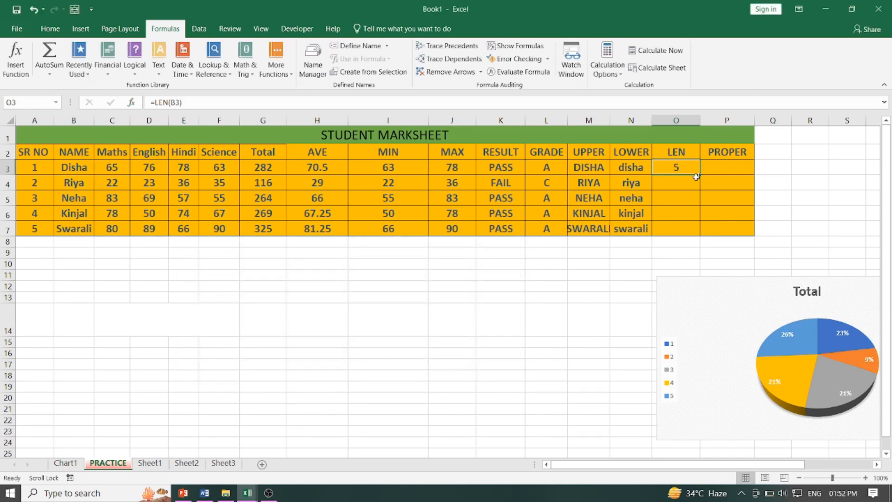
left_click_drag(701, 174, 700, 233)
left_click(552, 342)
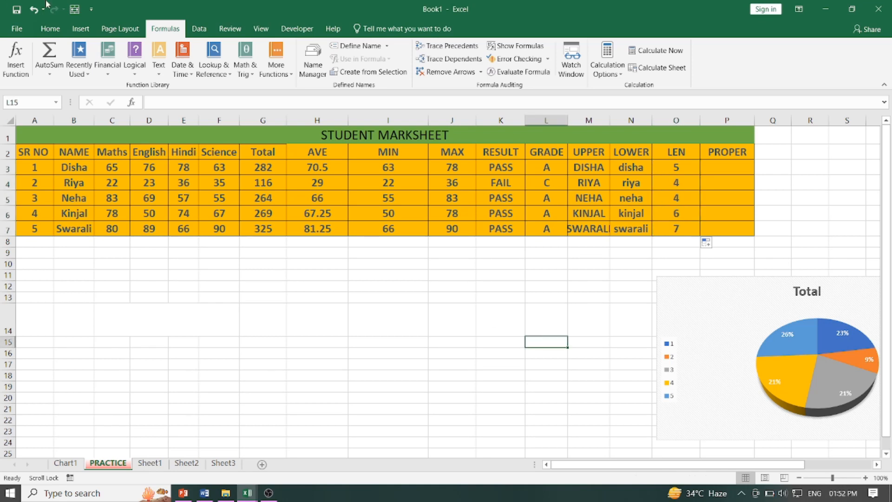
Insert the PROPER function on name cell B3 in P3 and fill the formula down to P7
left_click(728, 170)
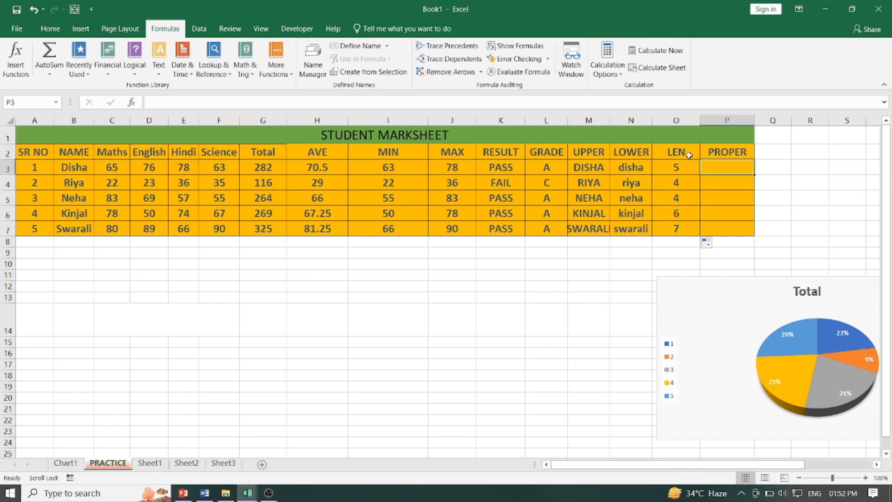
left_click(158, 72)
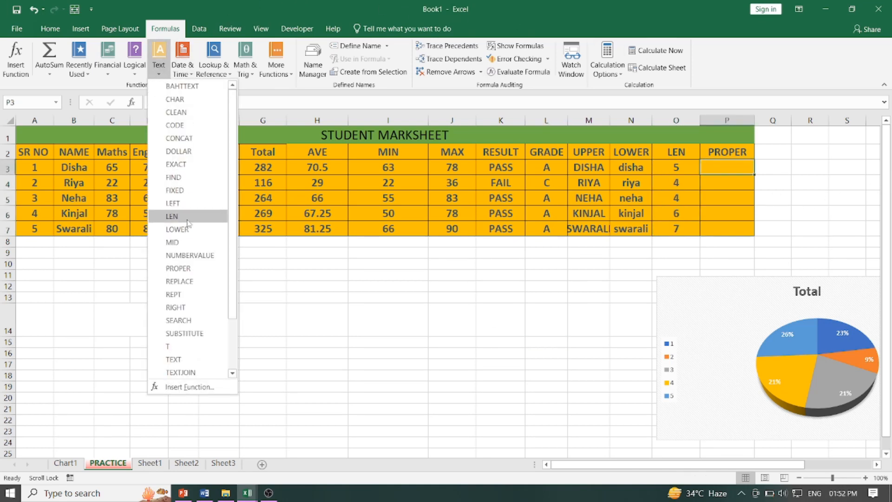
left_click(186, 269)
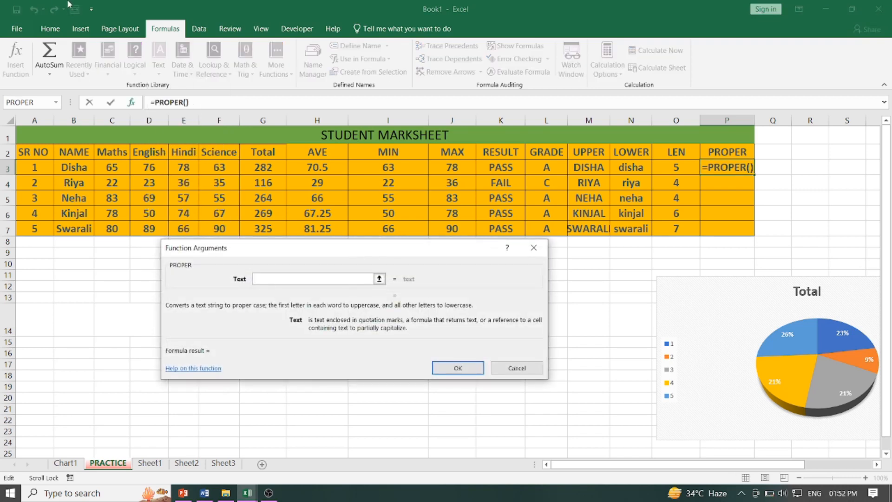
left_click(84, 167)
left_click(458, 368)
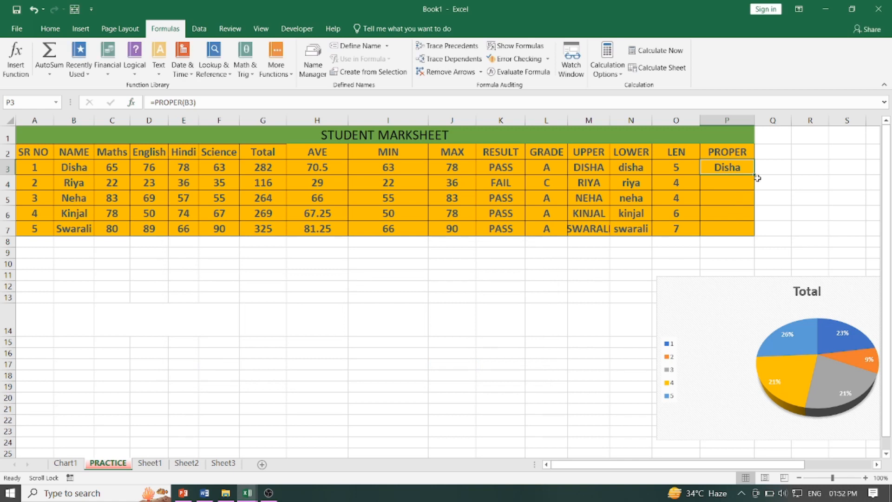
left_click_drag(755, 173, 758, 240)
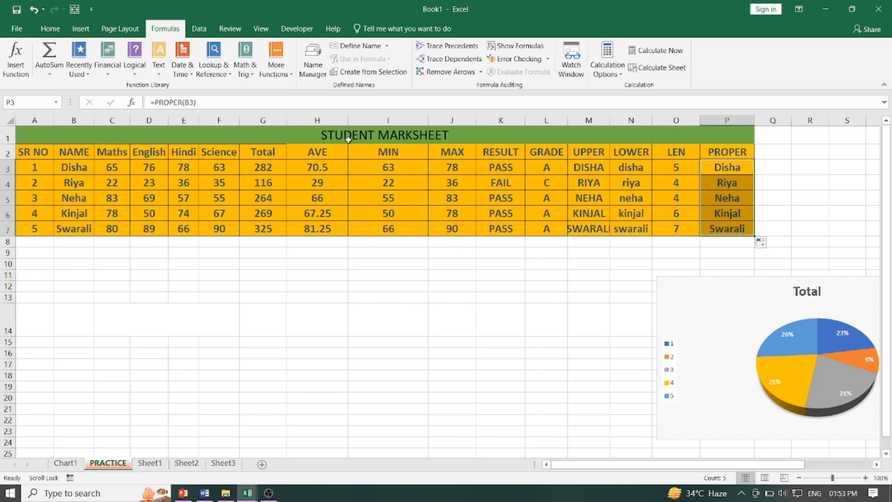
left_click(333, 152)
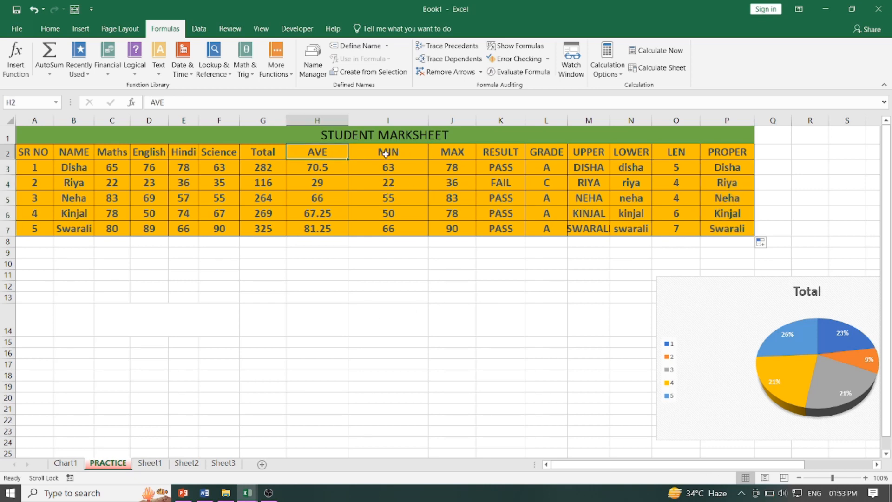
left_click(385, 154)
left_click(459, 154)
left_click(510, 154)
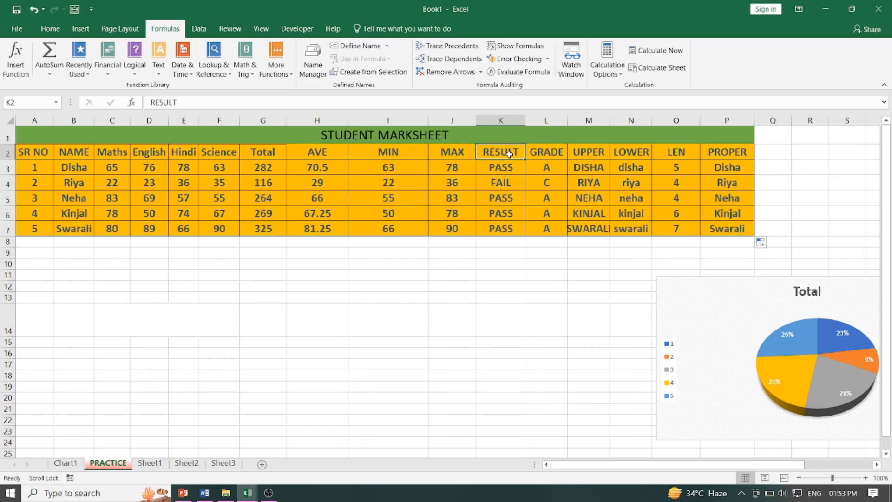
left_click(550, 152)
left_click(598, 153)
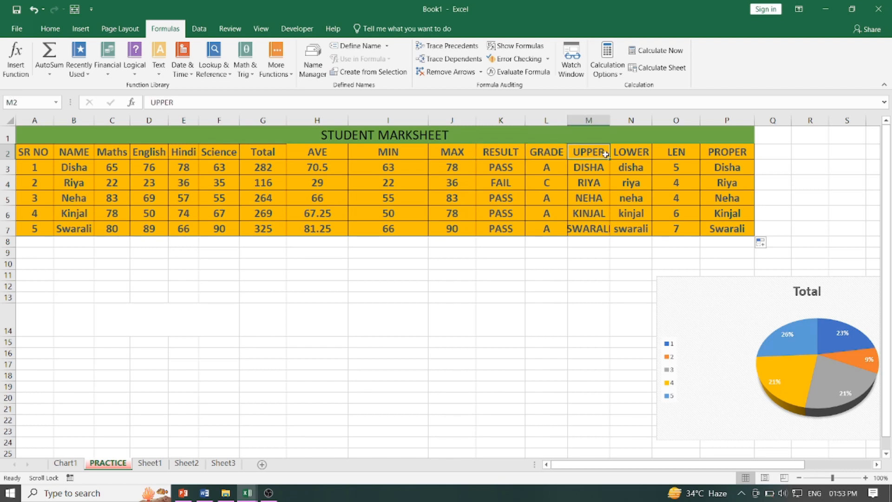
left_click(646, 153)
left_click(679, 152)
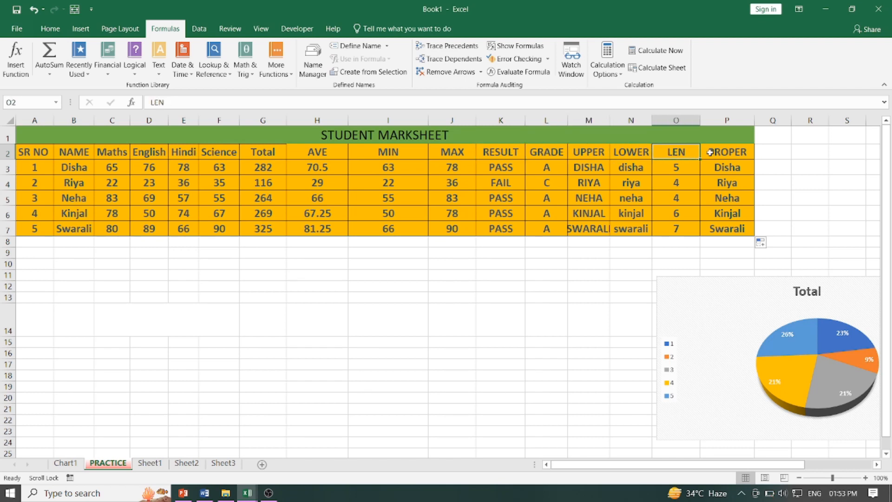
left_click(731, 154)
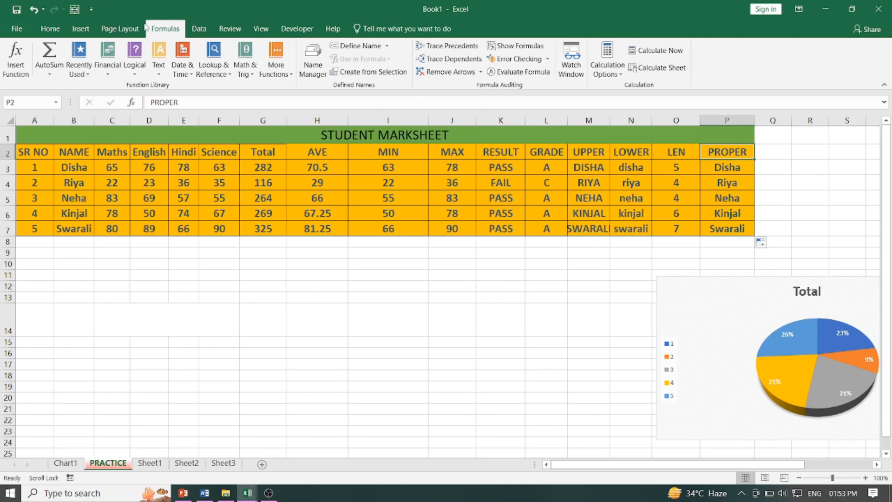
left_click(351, 275)
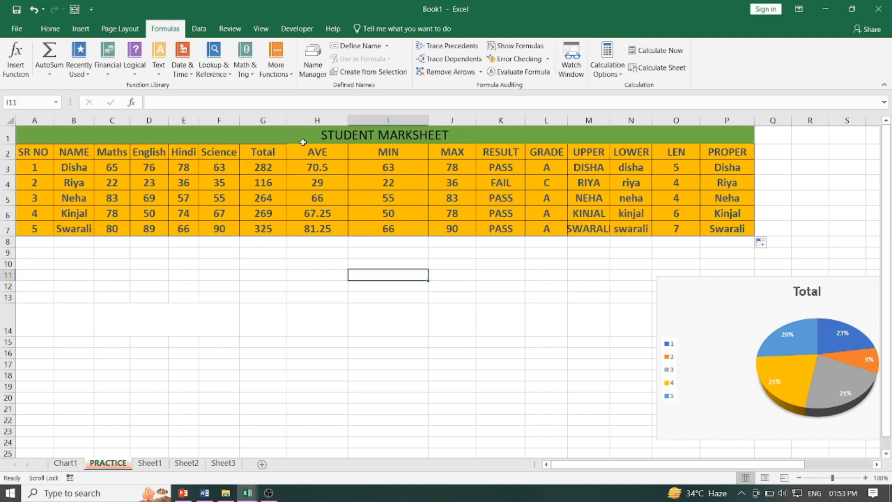
Trace the precedents and the dependents of the total in G3, removing the arrows after each trace
left_click(268, 163)
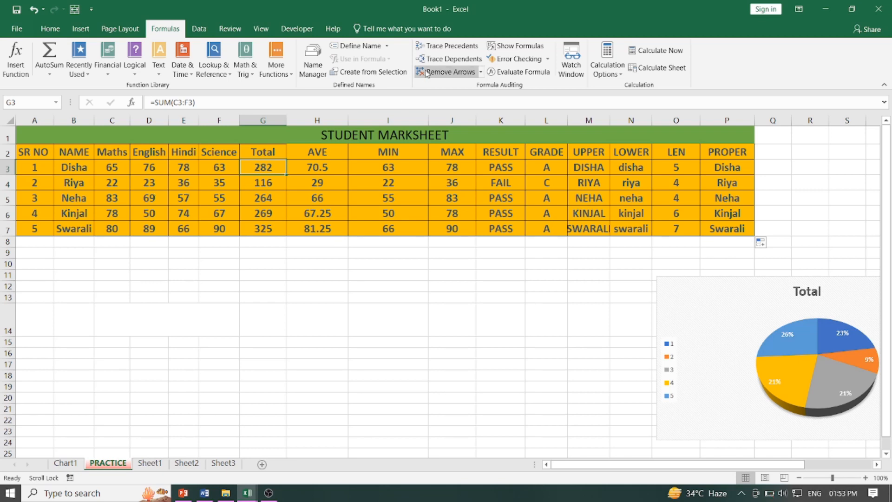
left_click(448, 47)
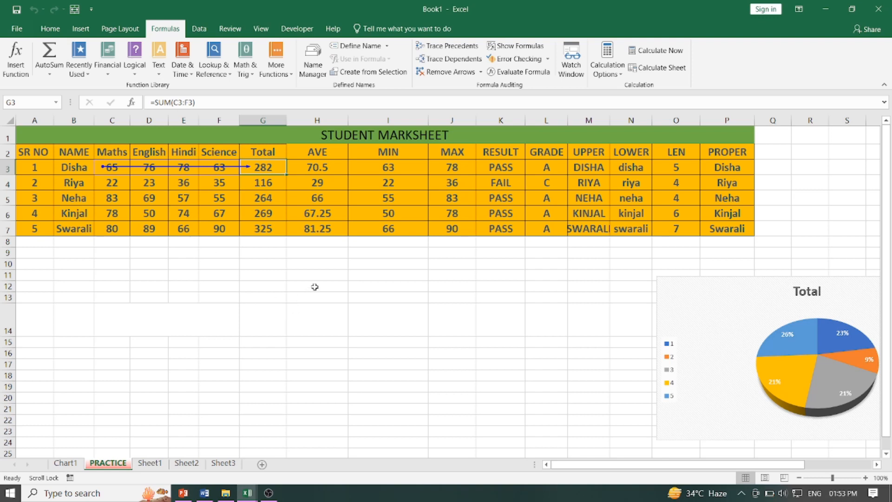
left_click(450, 72)
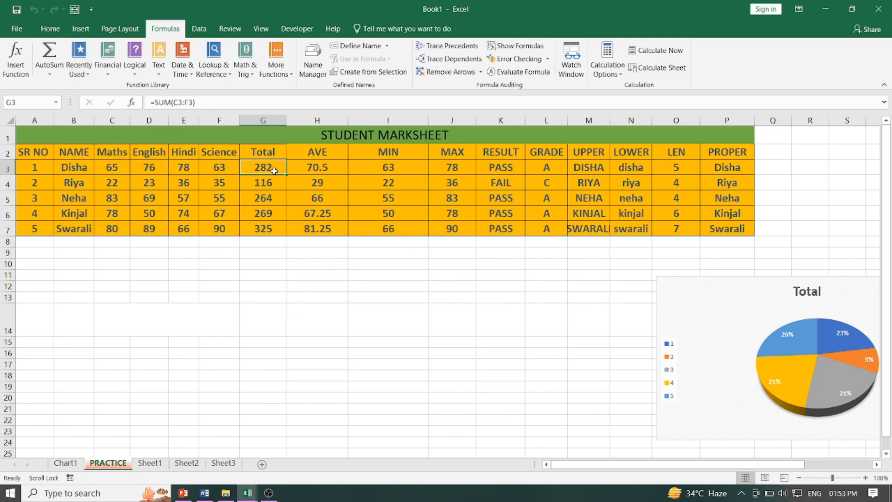
left_click(445, 62)
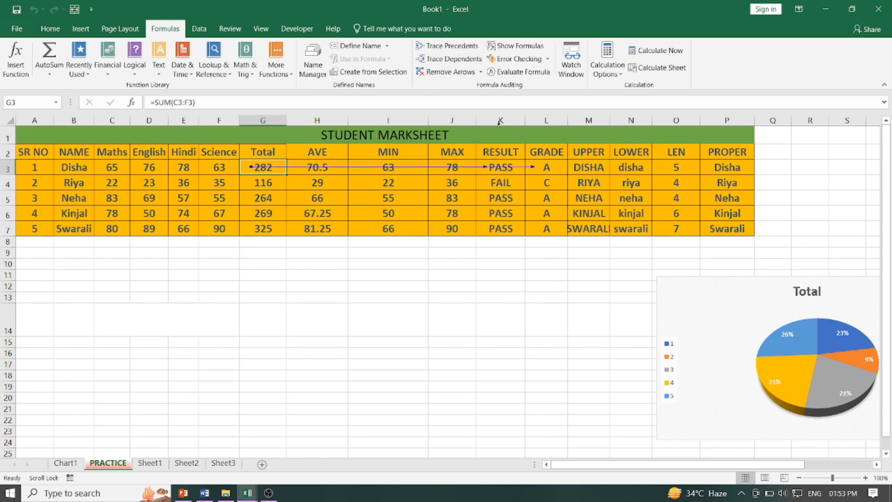
left_click(444, 72)
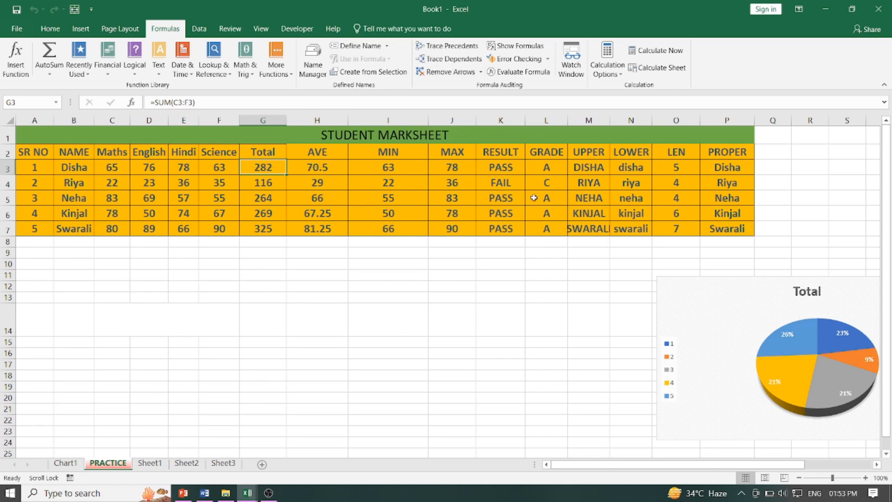
Show the formulas in the marksheet cells, look across the columns, and switch back to showing values
left_click(525, 47)
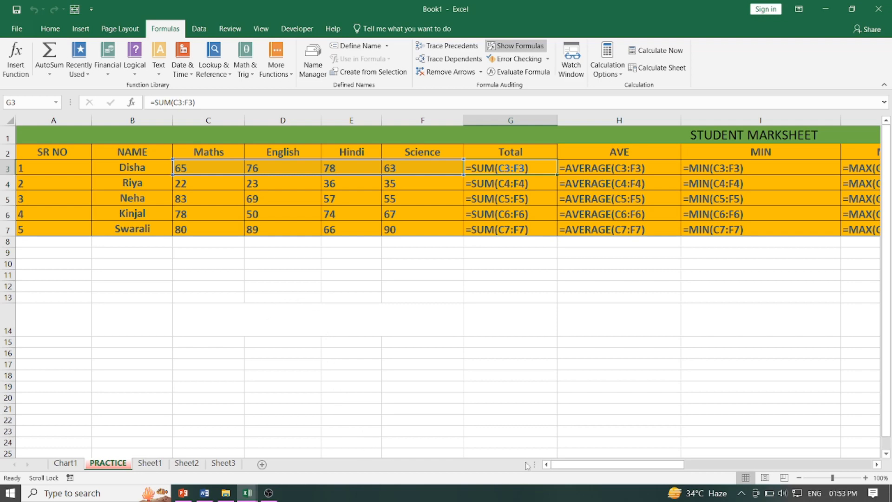
mouse_move(580, 466)
left_mouse_down()
mouse_move(744, 465)
mouse_move(579, 465)
left_mouse_up()
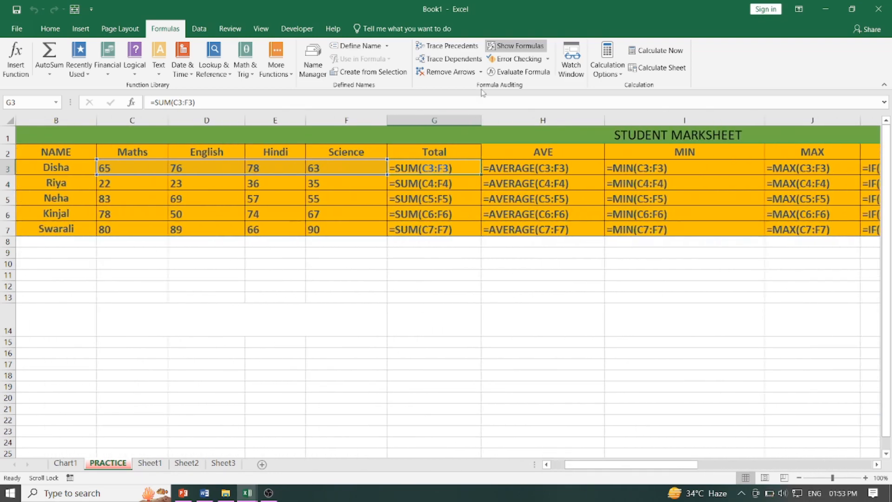
left_click(503, 46)
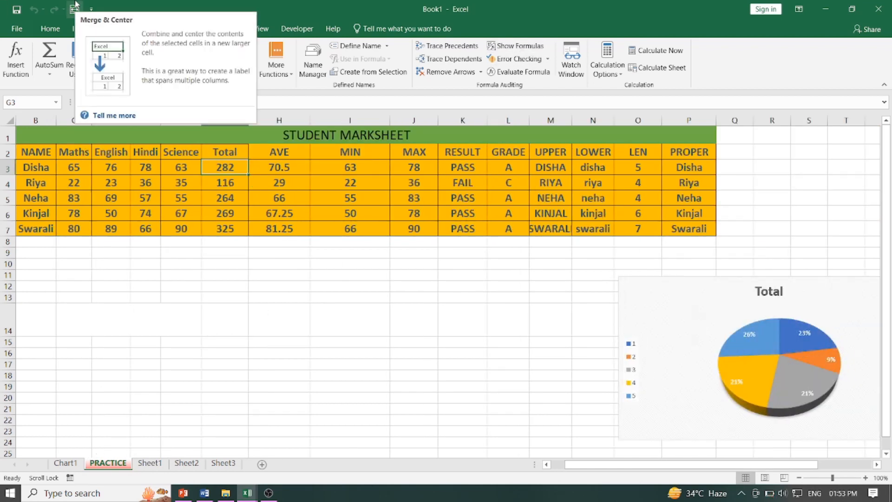
Dismiss the low-battery notice and start a DATE function in empty cell G13 with 2023 as the year
left_click(760, 162)
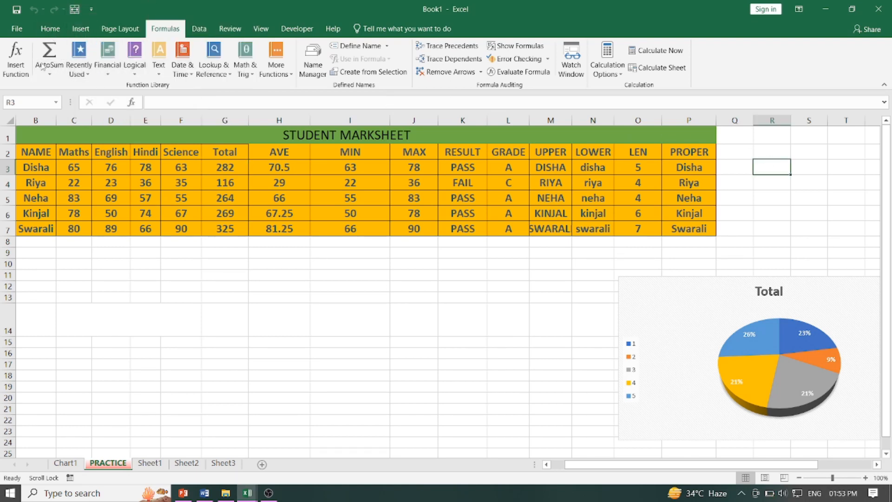
left_click(217, 294)
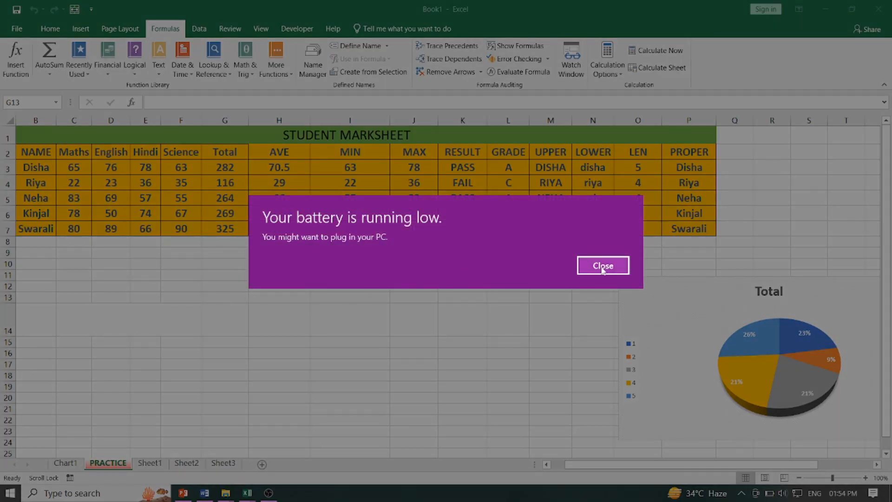
left_click(609, 265)
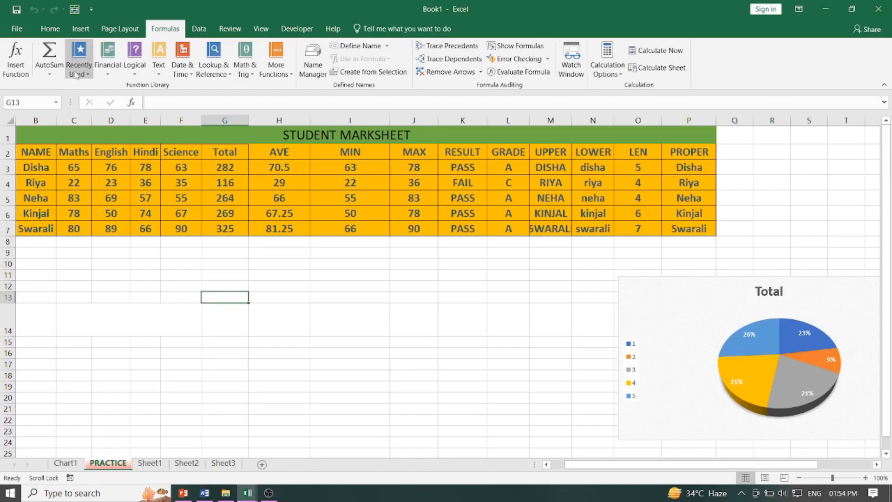
left_click(182, 70)
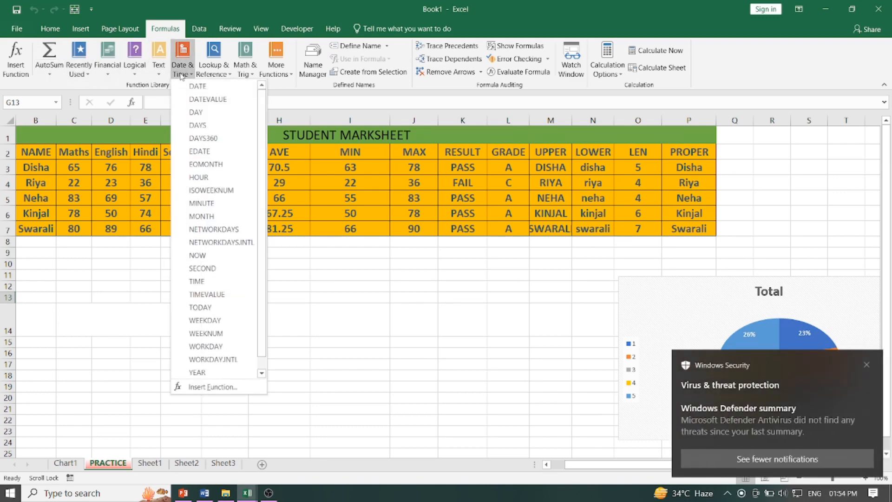
left_click(197, 87)
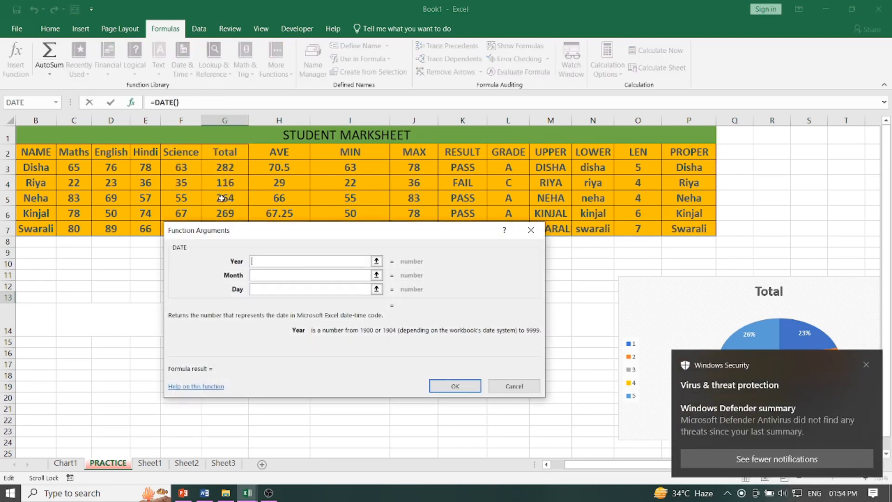
left_click_drag(294, 235, 338, 302)
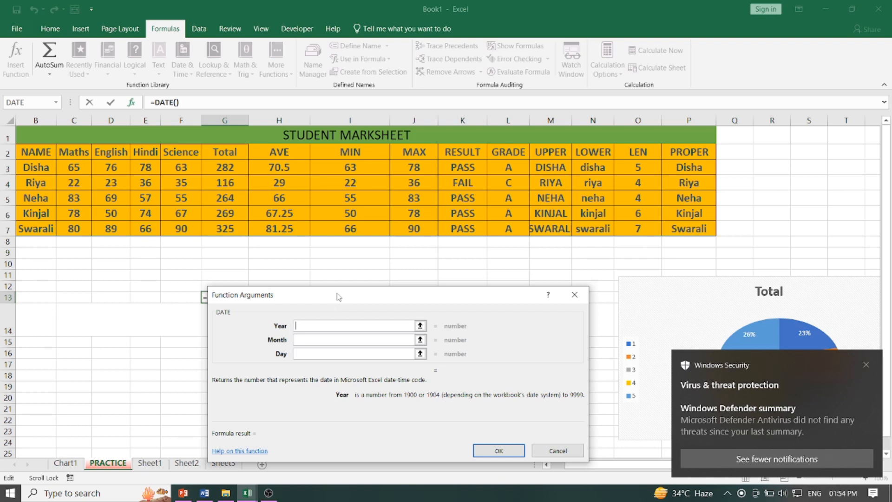
type("19")
key("BackSpace")
key("BackSpace")
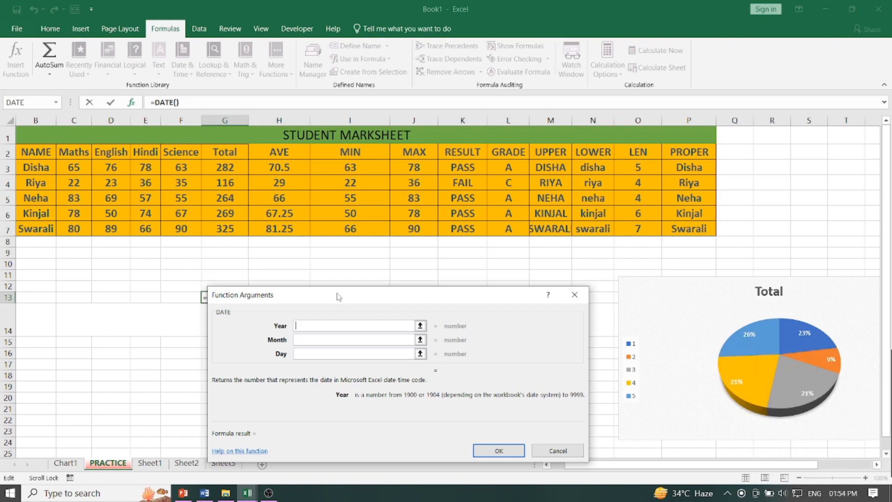
type("2023")
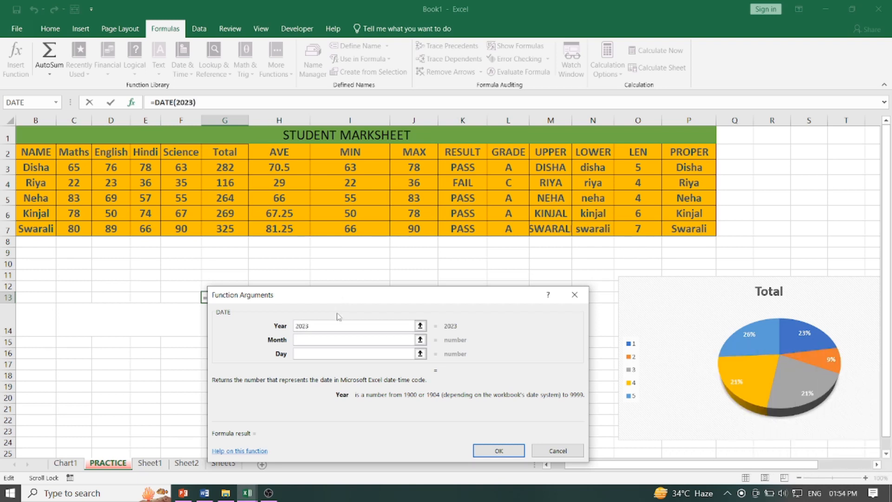
Set the DATE function's month to 6 and day to 1, and insert it into G13
left_click(327, 340)
type("1")
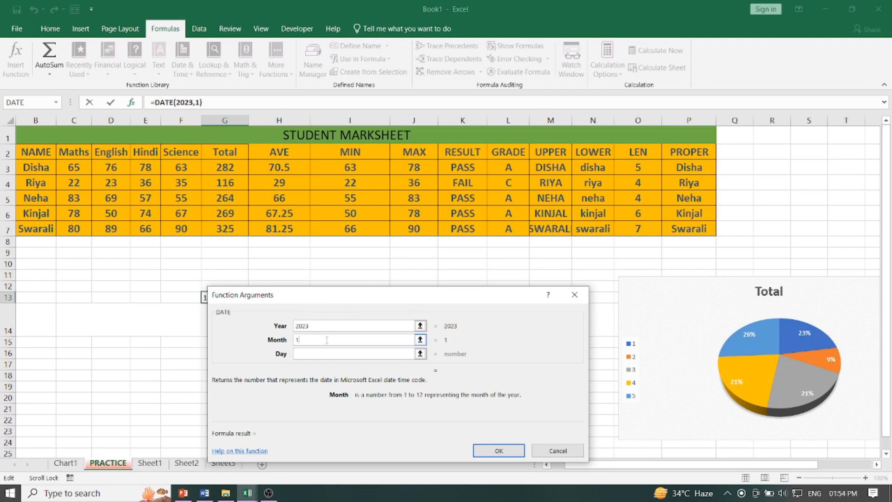
left_click(311, 356)
left_click(311, 339)
left_click(301, 354)
type("1")
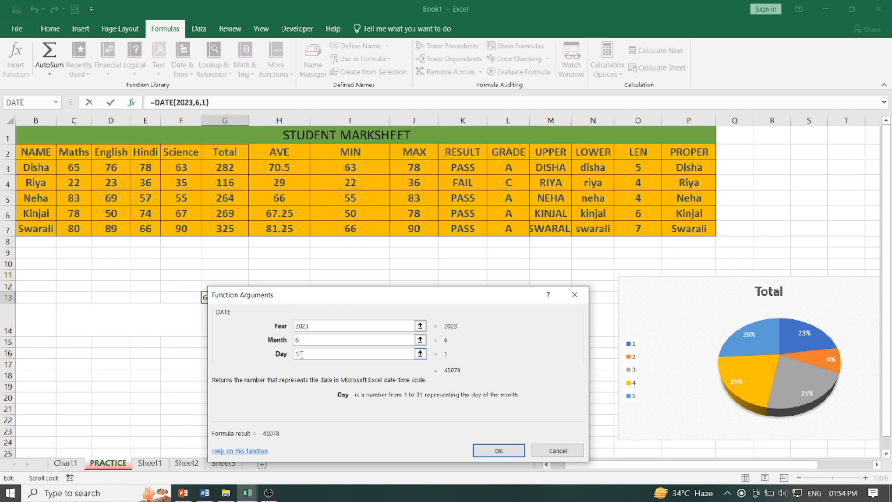
left_click(490, 451)
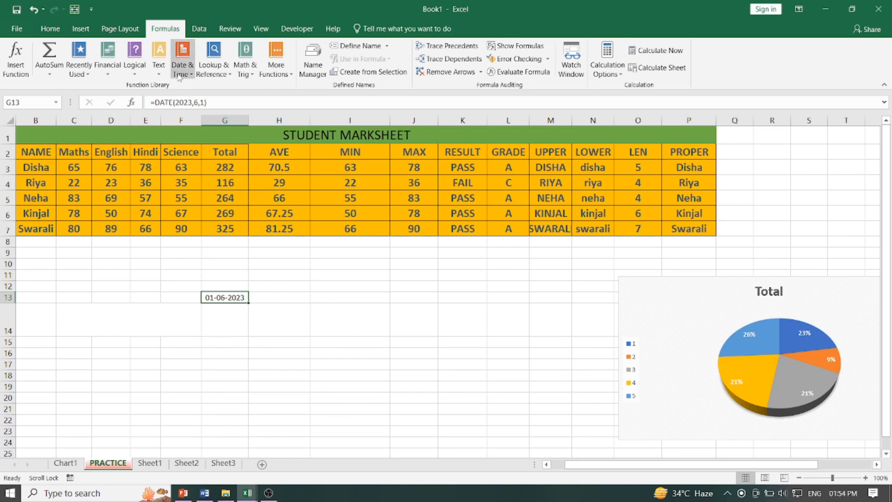
left_click(183, 62)
left_click(195, 86)
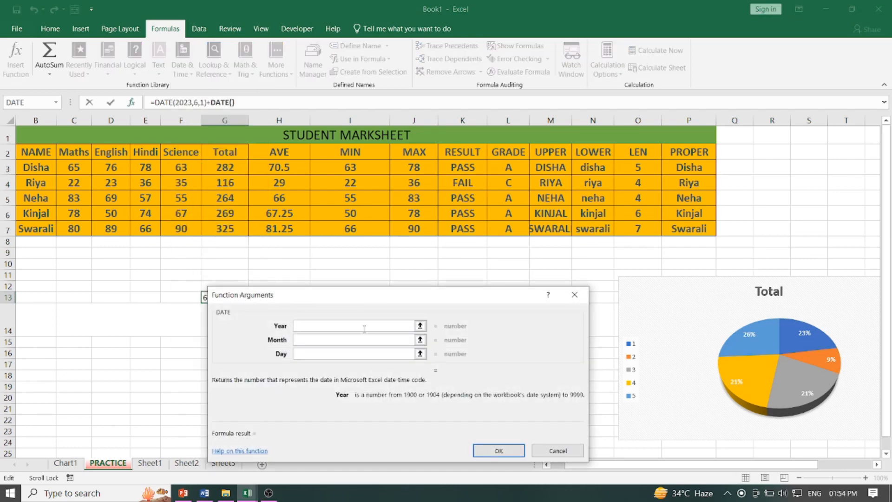
left_click_drag(361, 303, 459, 278)
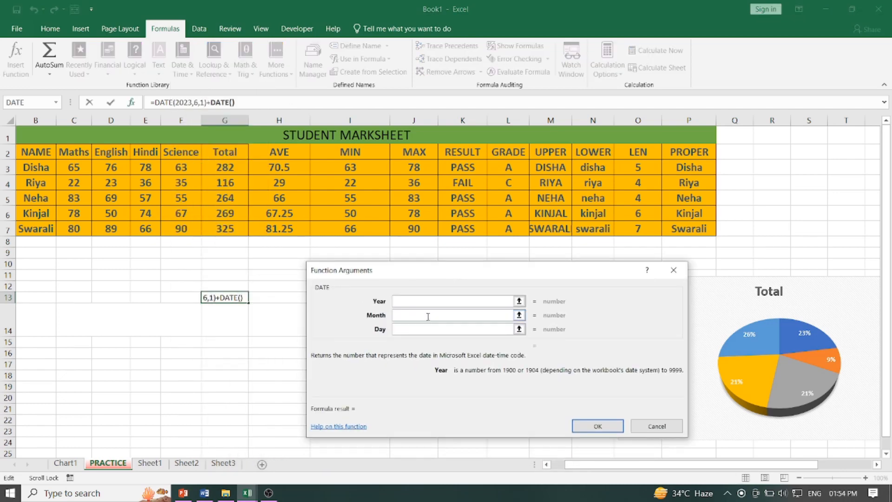
left_click(655, 426)
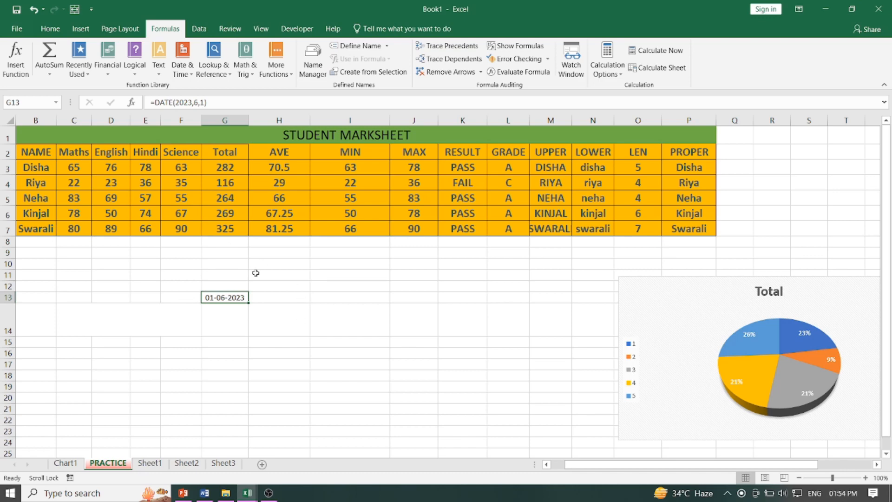
left_click(287, 316)
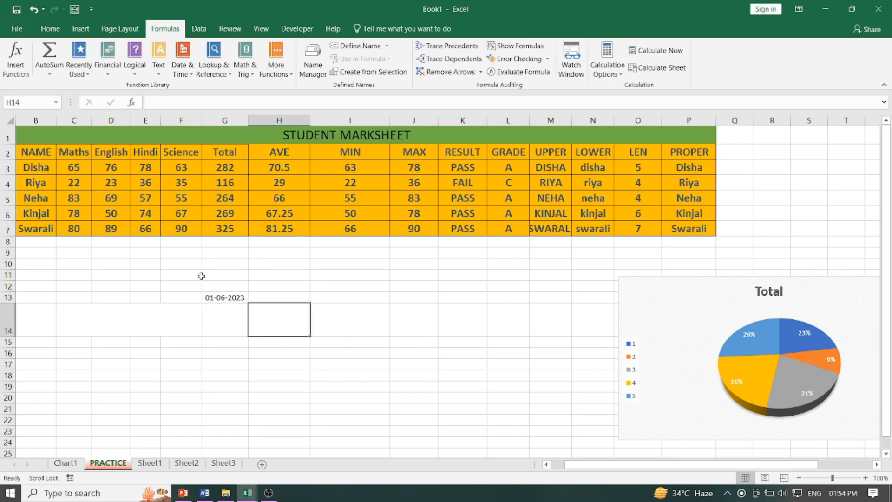
Enter the text A SOLUTION in cell B36, in the empty area below the marksheet
scroll(264, 353, "down", 6)
scroll(265, 353, "down", 4)
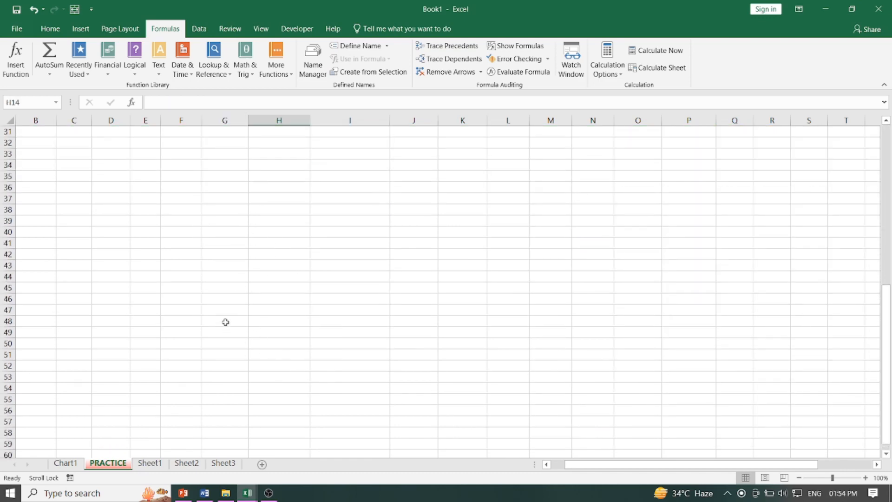
left_click_drag(39, 188, 223, 185)
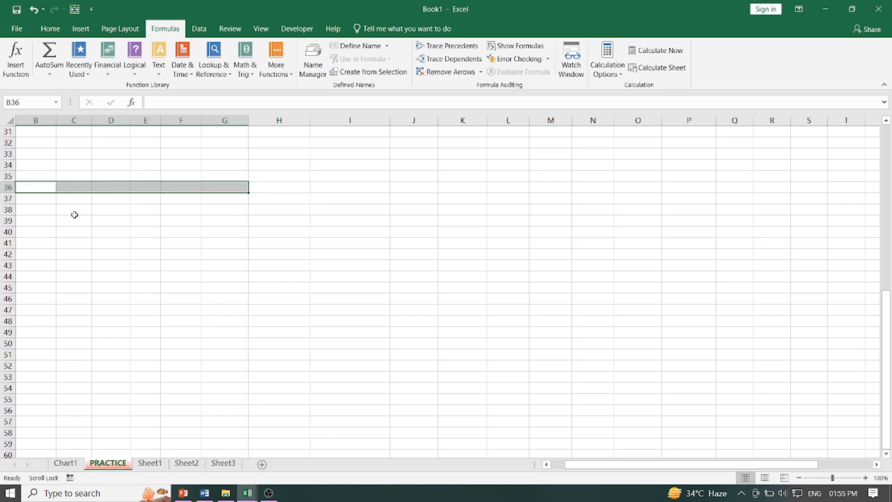
left_click_drag(47, 187, 180, 185)
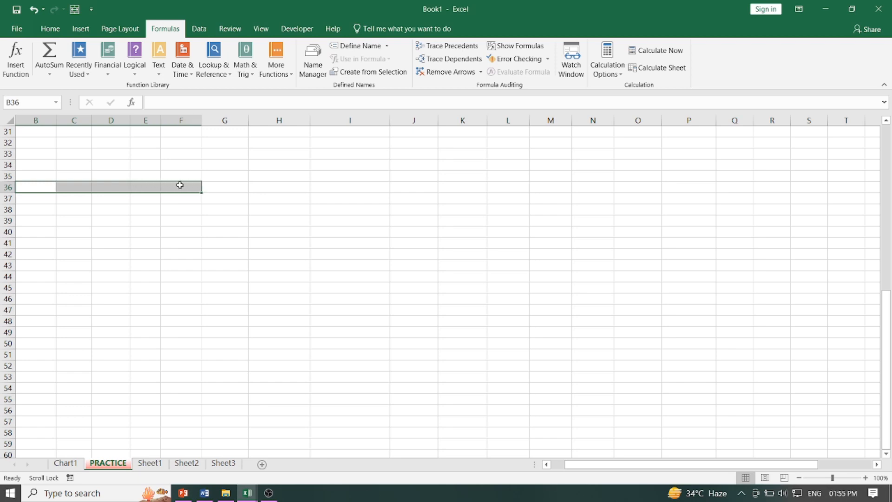
type("a")
key("BackSpace")
type("A")
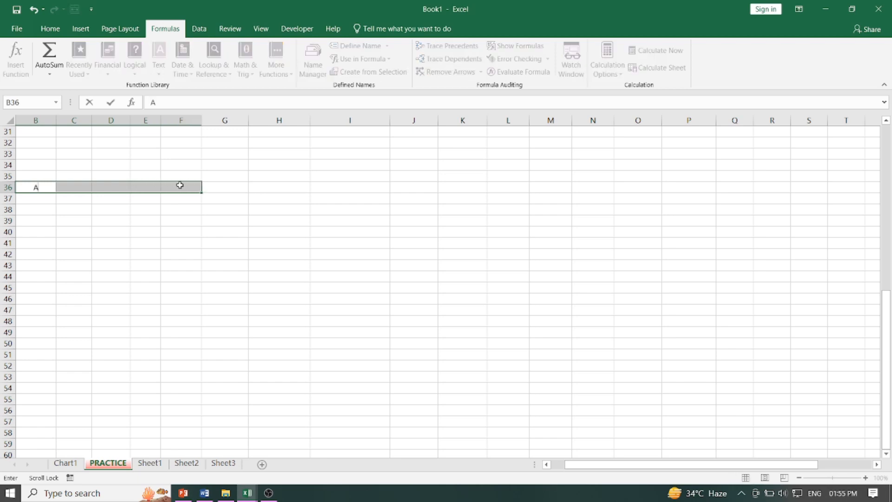
type(" SOLUTION")
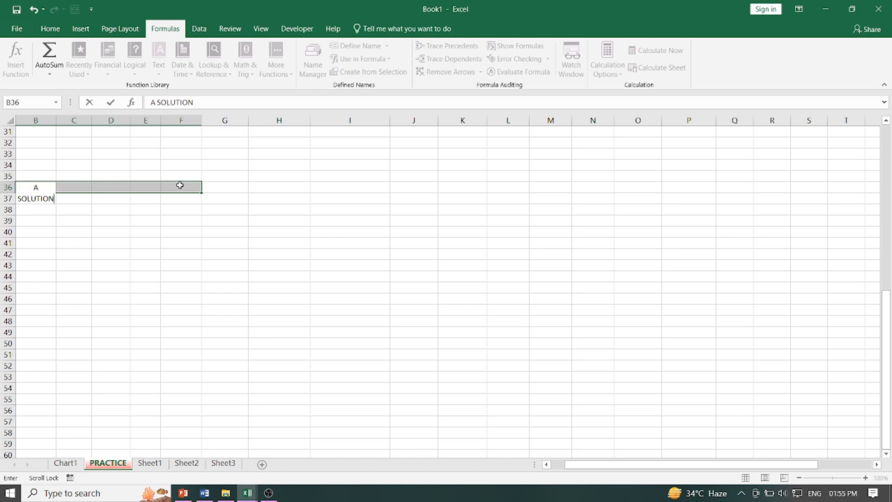
left_click(26, 257)
Merge and centre the A SOLUTION text across B36:G36 and increase its font size to 18
left_click(27, 188)
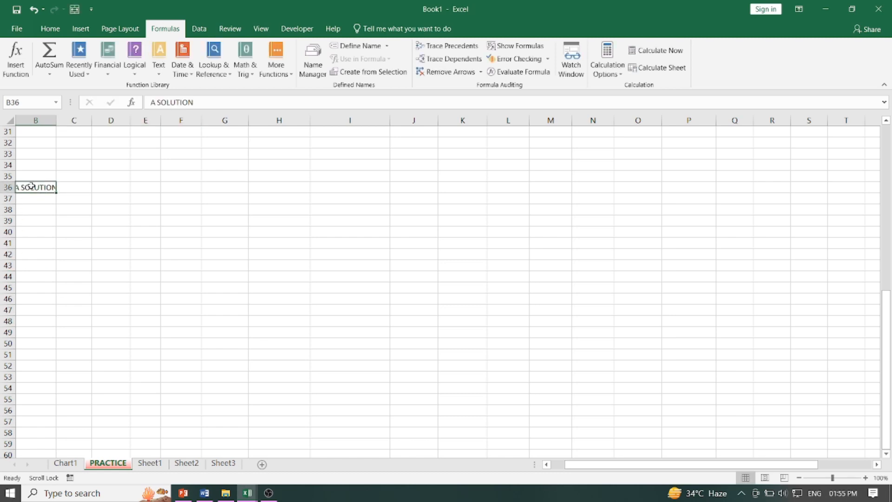
left_click_drag(31, 188, 223, 187)
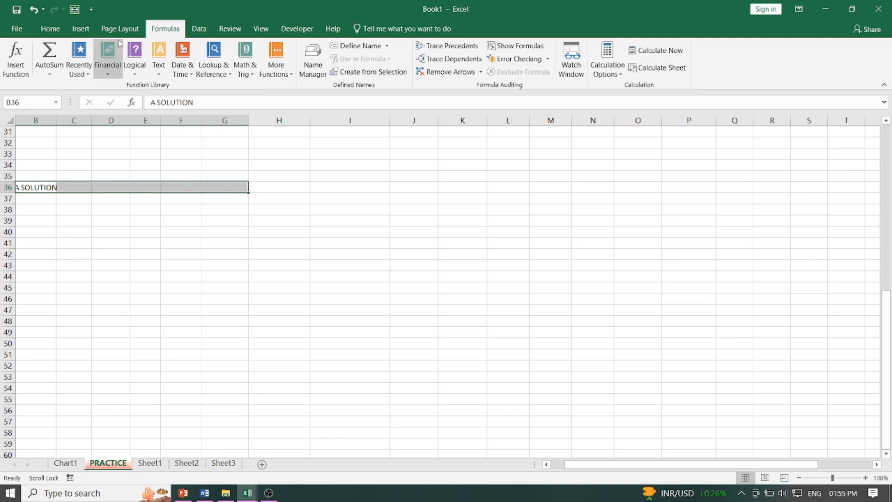
left_click(50, 28)
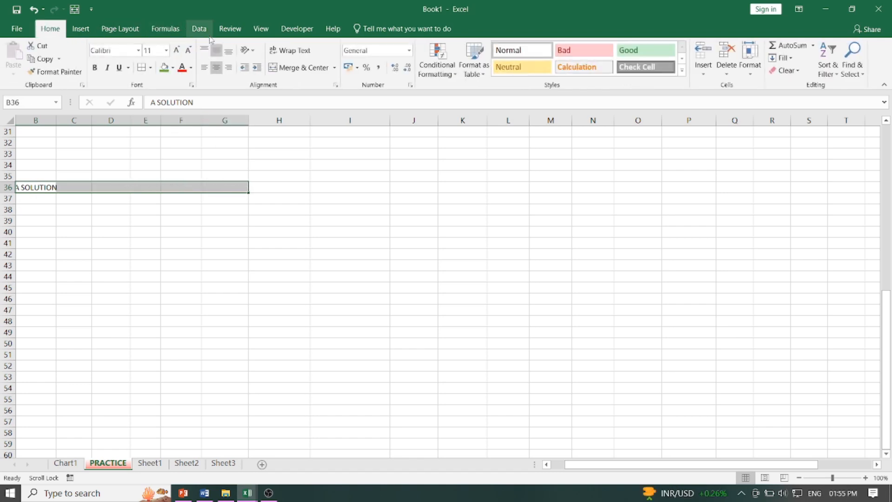
left_click(301, 68)
left_click(176, 50)
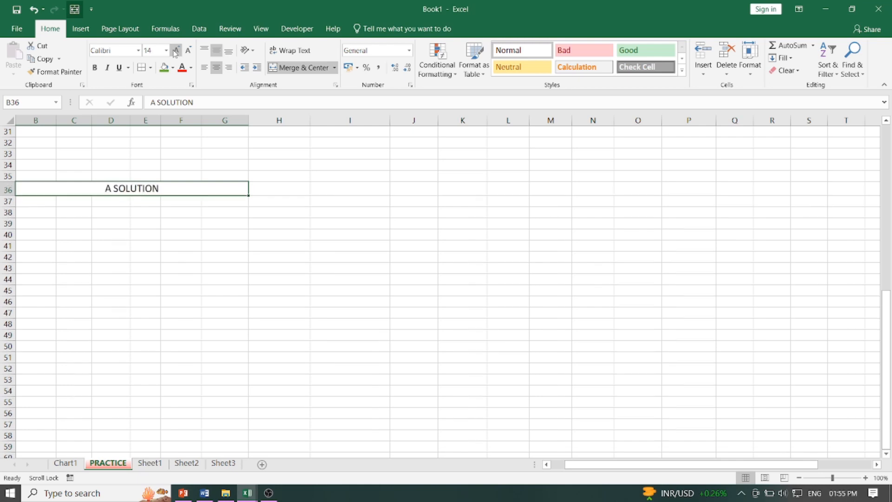
left_click(175, 50)
left_click(176, 50)
left_click(176, 51)
Increase the height of row 36, which holds the merged A SOLUTION heading, to roughly double
left_click_drag(34, 206, 235, 207)
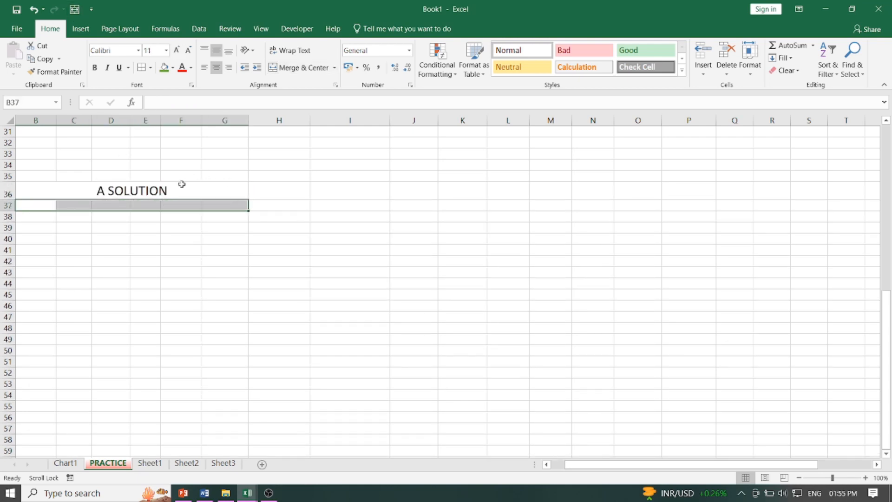
left_click(181, 186)
left_click_drag(13, 199, 13, 221)
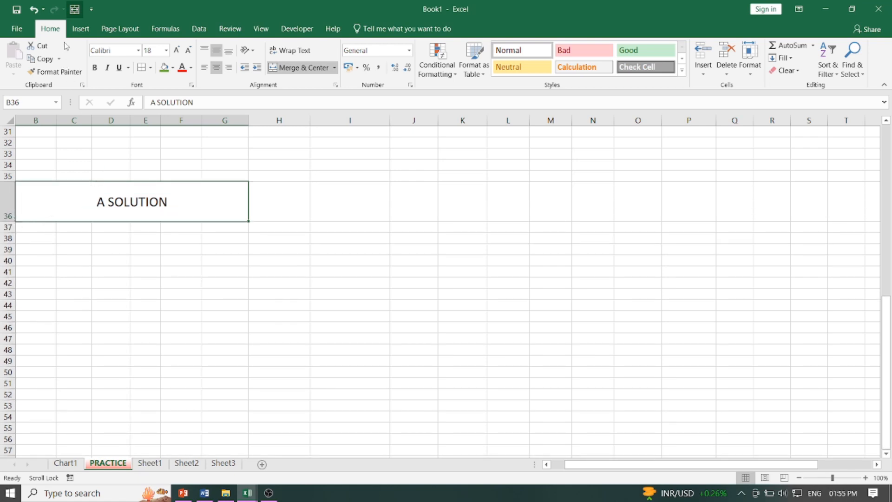
With cell I36 as the insertion point, search the online pictures for COMPANY LOGO
left_click(347, 205)
left_click(80, 29)
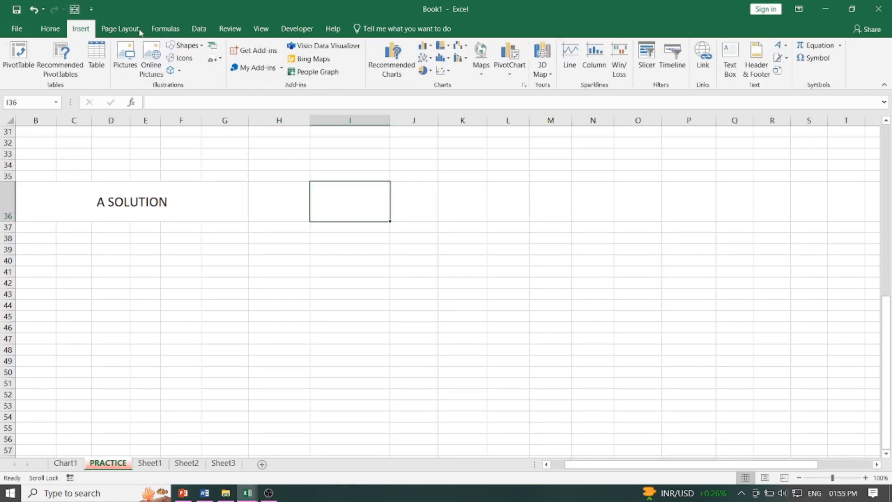
left_click(151, 58)
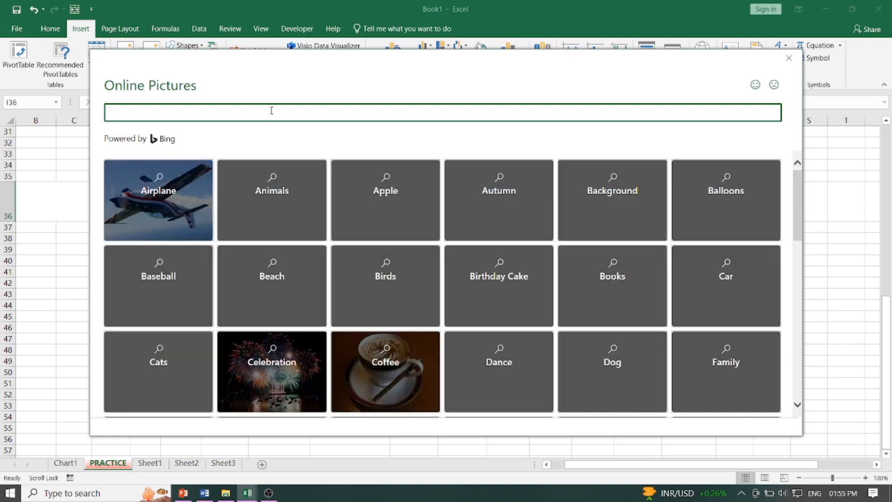
type("c")
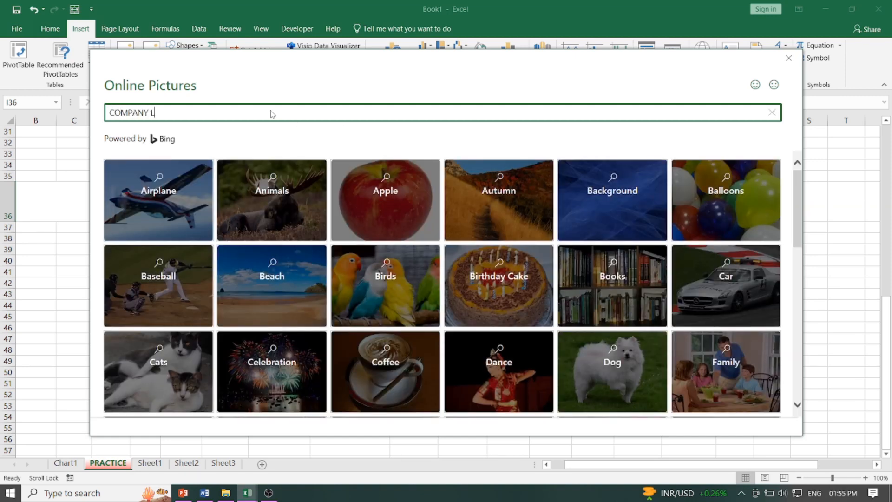
key("Return")
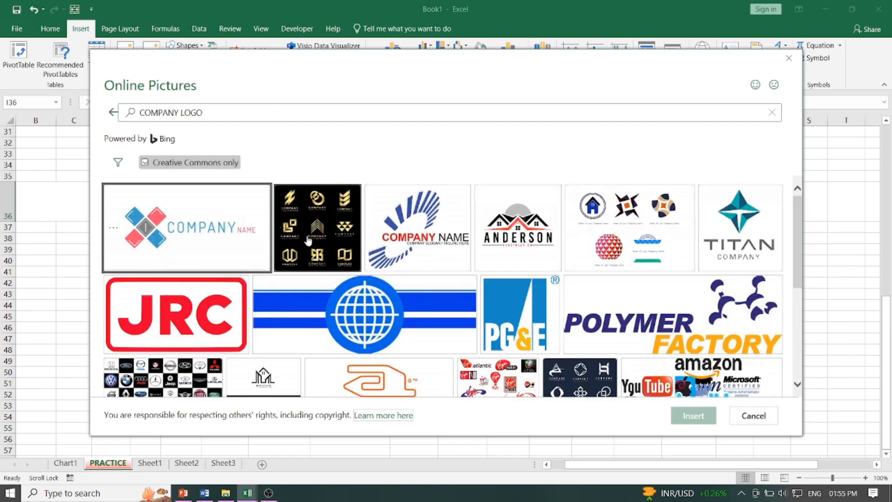
Choose the round abc logo from the online picture results and insert it into the sheet
scroll(372, 323, "down", 1)
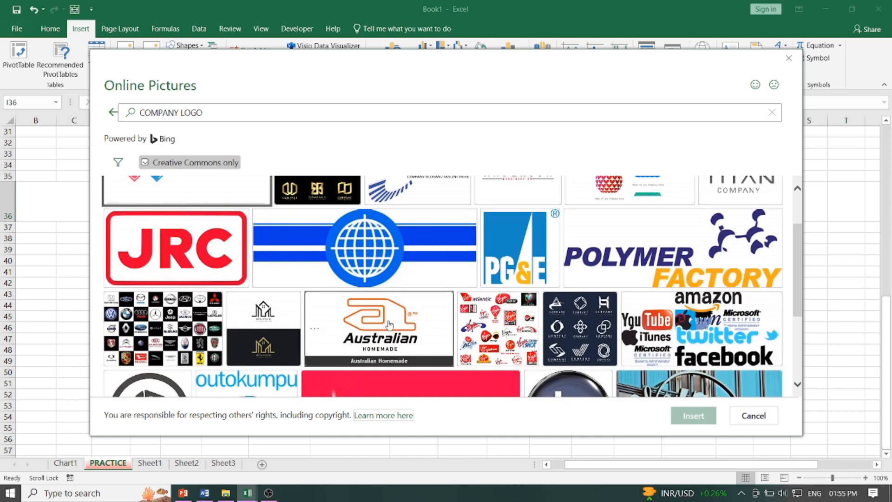
scroll(273, 251, "down", 3)
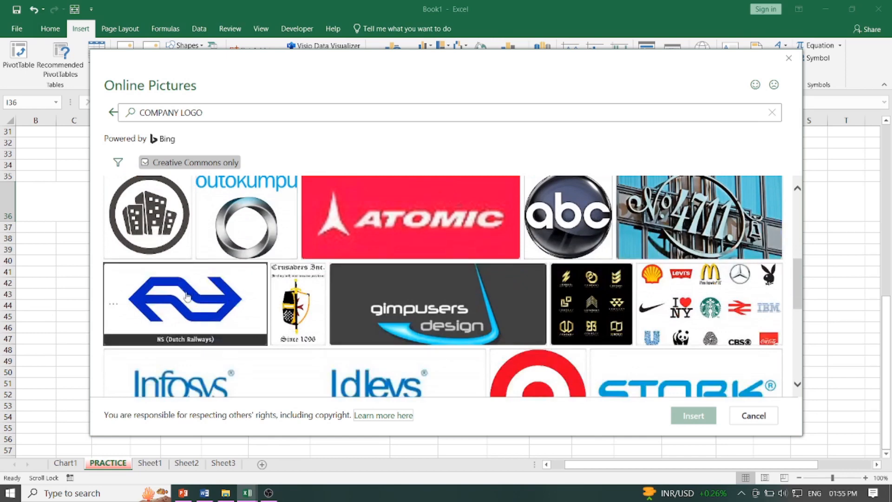
left_click(564, 229)
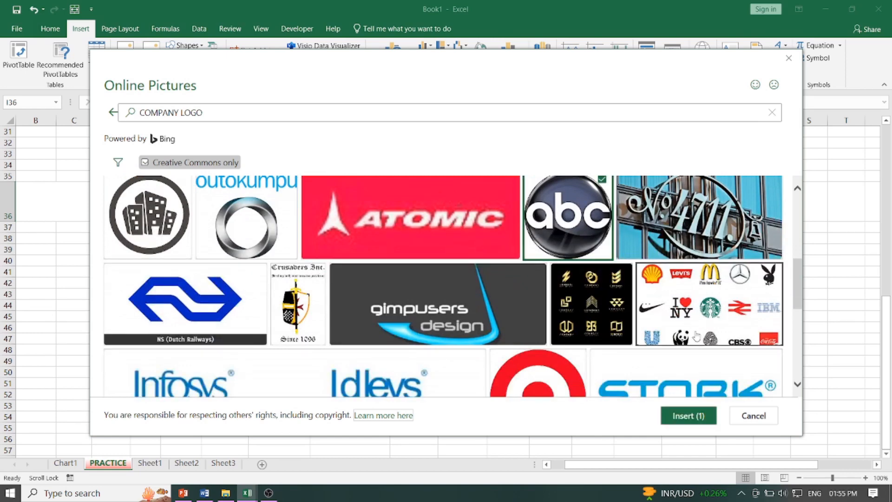
left_click(689, 415)
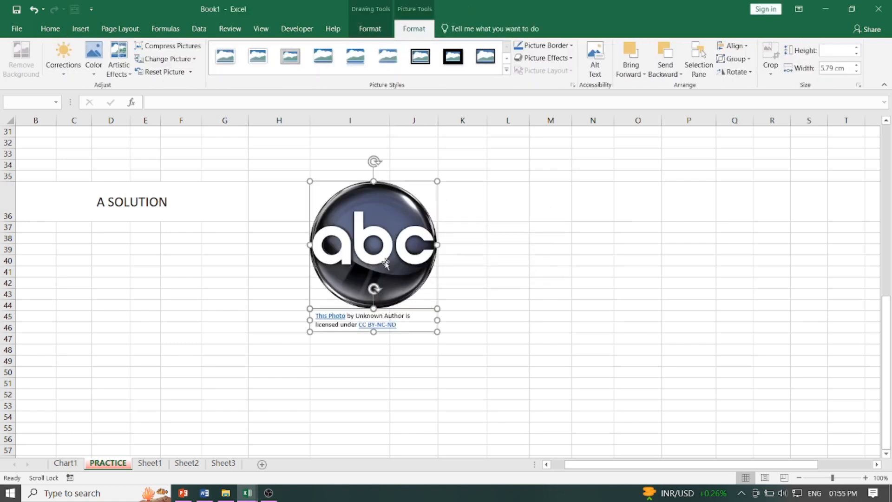
Try to delete the attribution caption while it is selected together with the abc logo, and undo each deletion
mouse_move(373, 332)
left_mouse_down()
mouse_move(373, 315)
mouse_move(374, 331)
left_mouse_up()
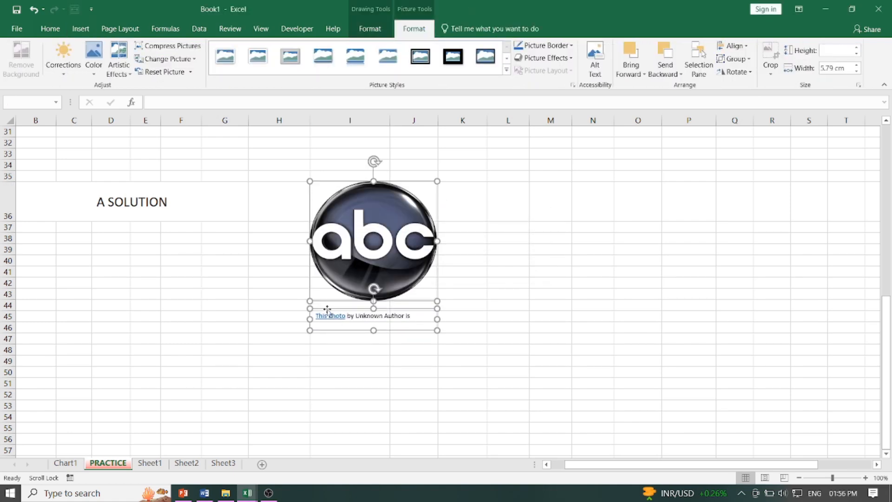
key("Delete")
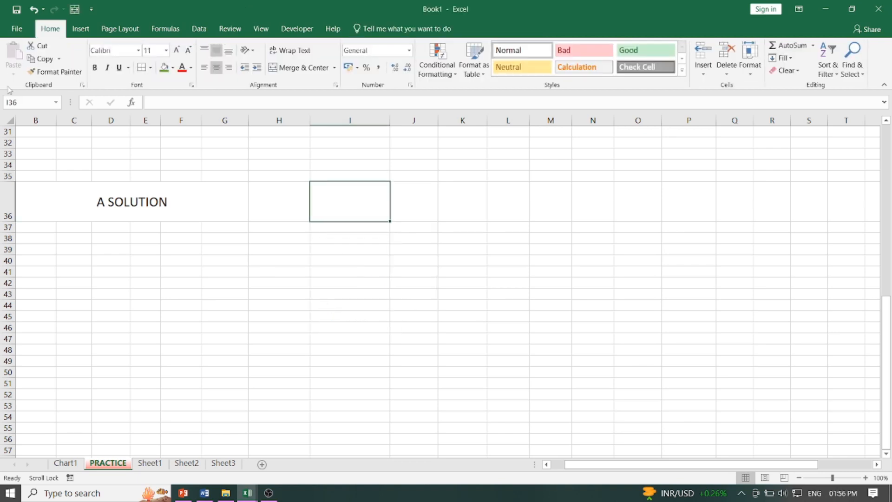
left_click(37, 11)
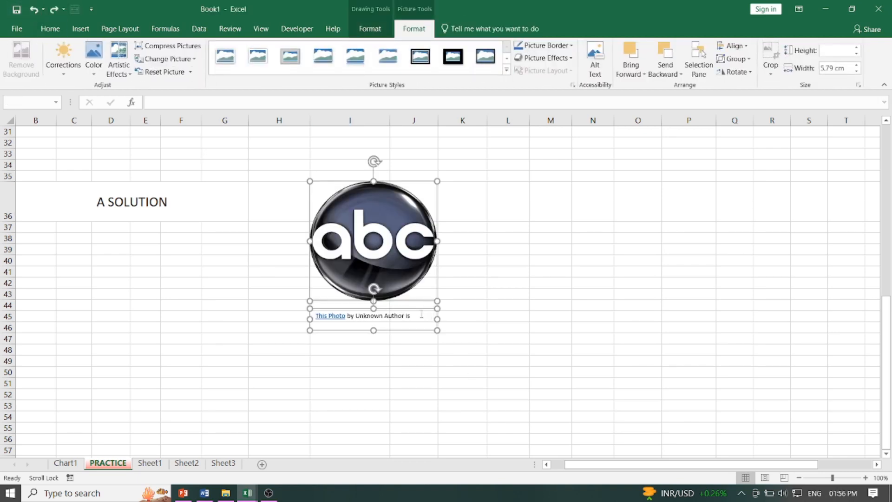
mouse_move(421, 308)
left_mouse_down()
mouse_move(466, 337)
mouse_move(411, 318)
left_mouse_up()
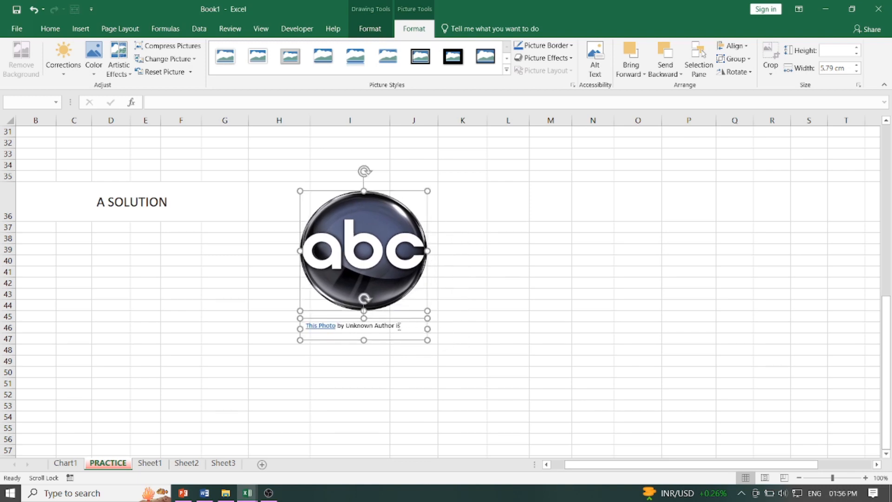
left_click_drag(319, 316, 369, 333)
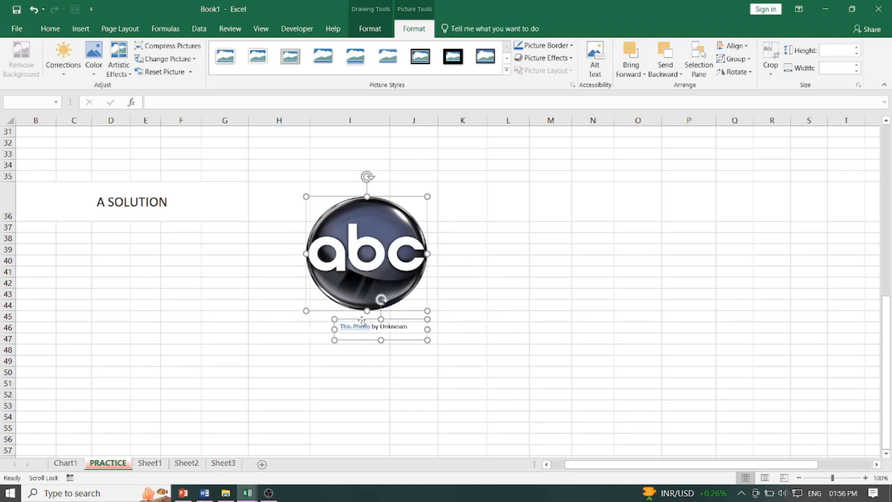
key("Delete")
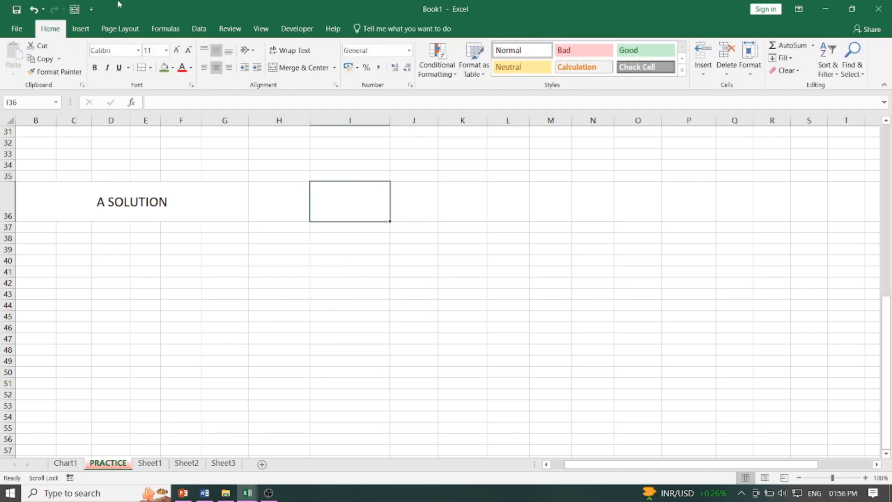
left_click(33, 9)
Deselect the picture and caption, then delete only the attribution text box beneath the abc logo
left_click(465, 314)
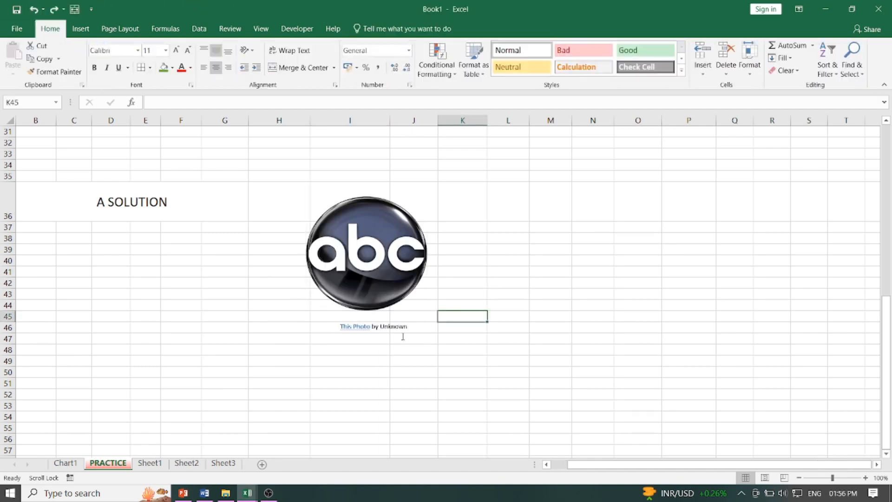
left_click(376, 328)
key("Delete")
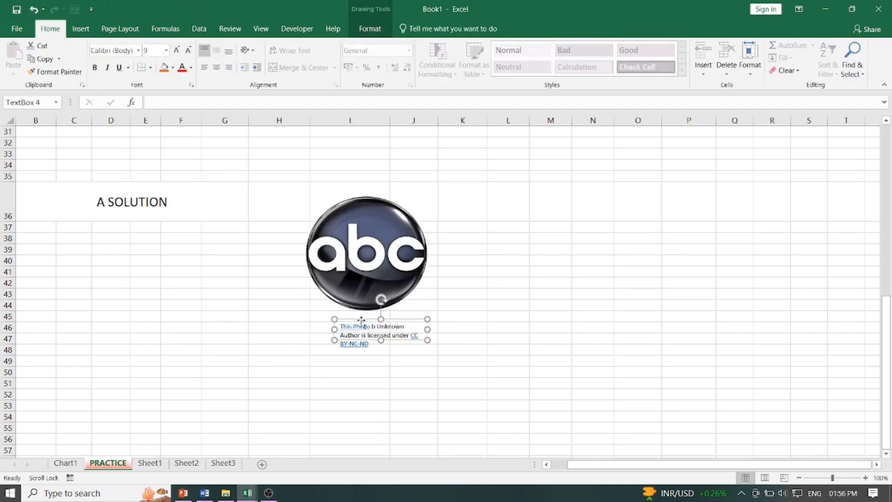
left_click(375, 319)
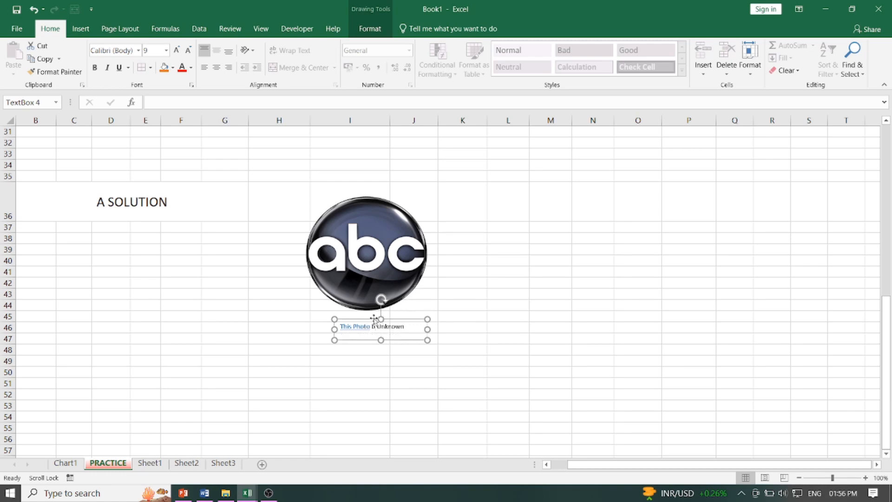
key("Delete")
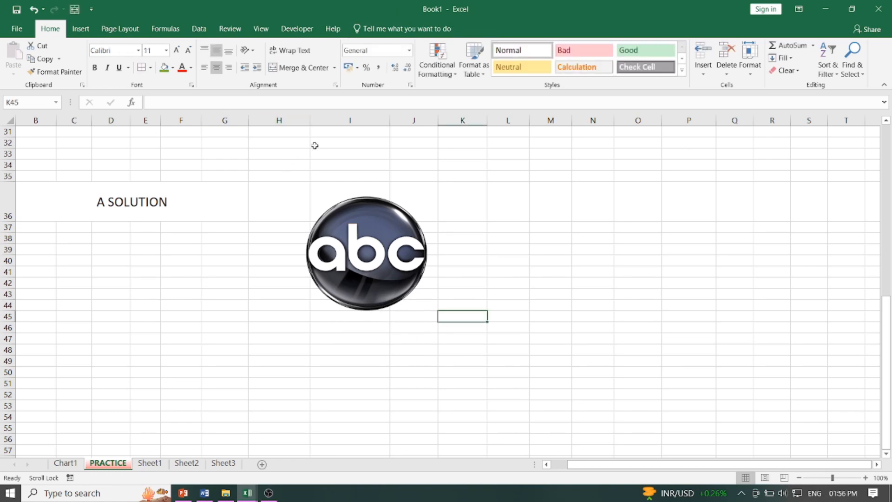
Shrink the abc logo to the height of row 36 and place it beside the A SOLUTION text, inside the merged cell
left_click(368, 201)
left_click_drag(423, 308, 33, 203)
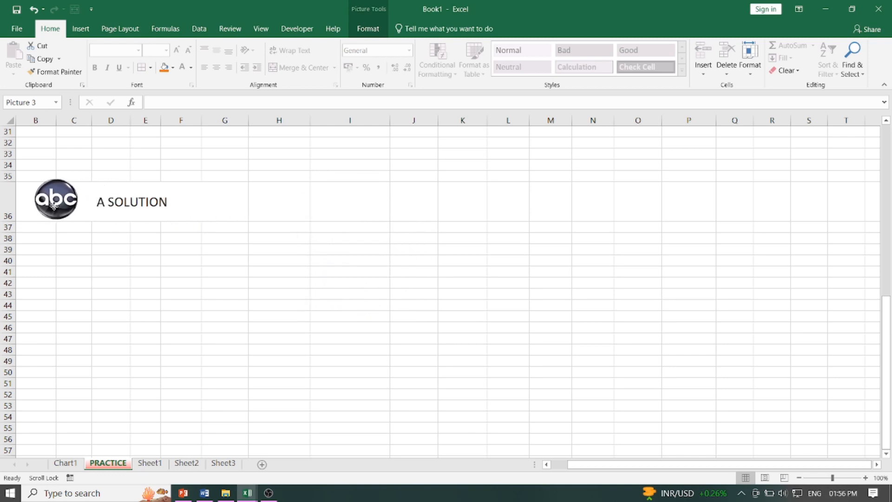
left_click(111, 188)
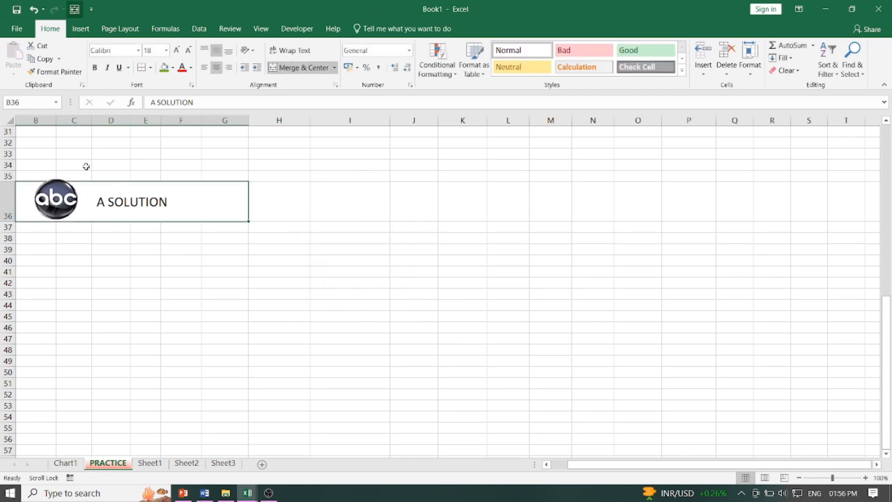
left_click(57, 200)
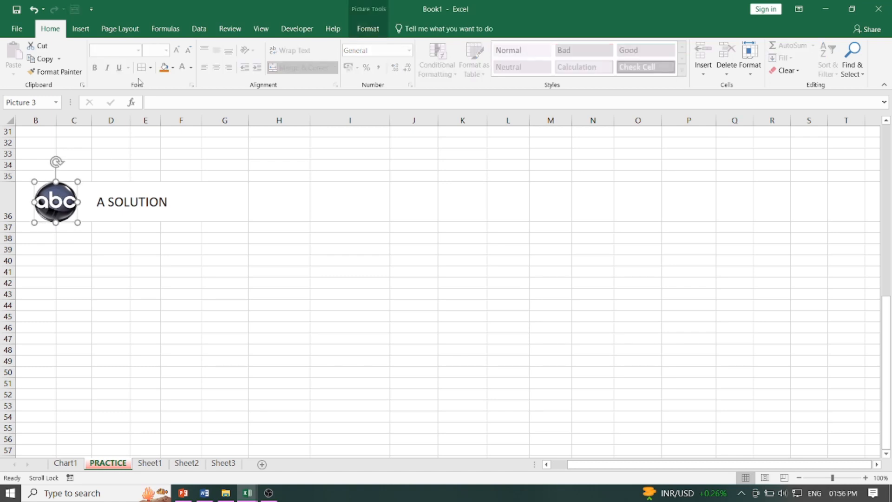
Apply Thick Outside Borders to the merged A SOLUTION cell
left_click(151, 68)
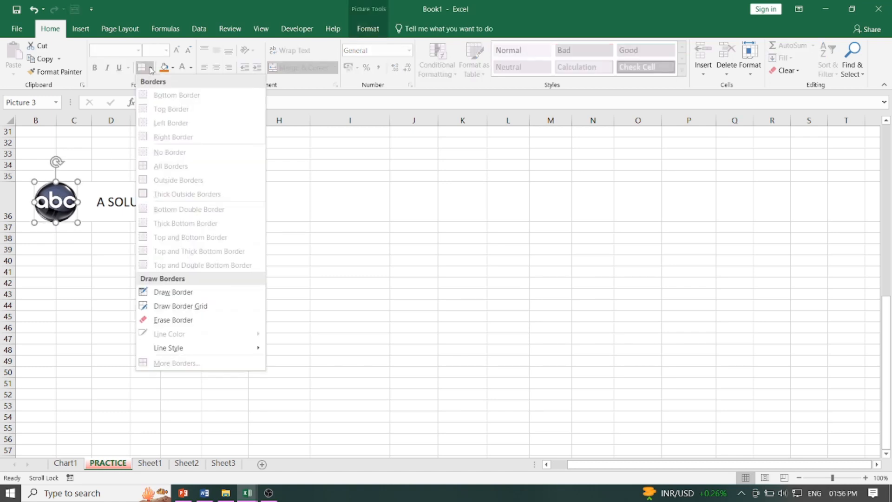
left_click(279, 304)
left_click(193, 203)
left_click(151, 67)
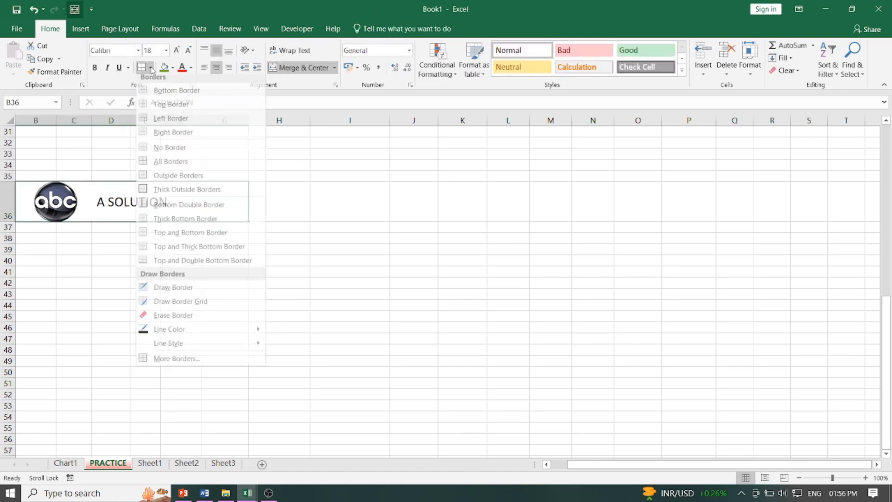
left_click(172, 194)
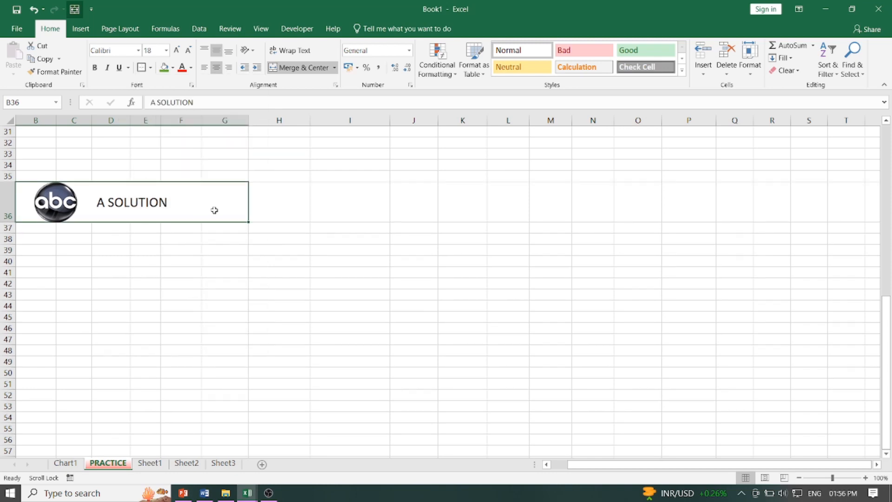
Increase the A SOLUTION heading's font size to 24, try right alignment and restore centre alignment
left_click(177, 50)
left_click(177, 49)
left_click(177, 50)
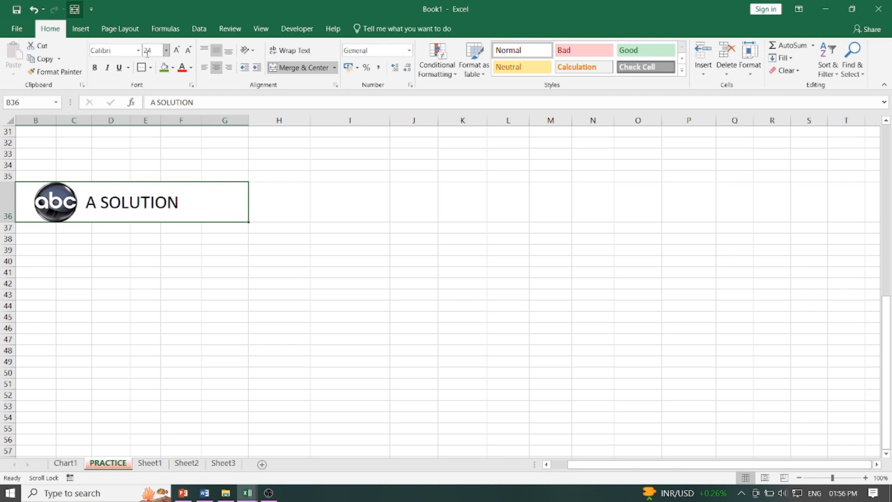
left_click(228, 68)
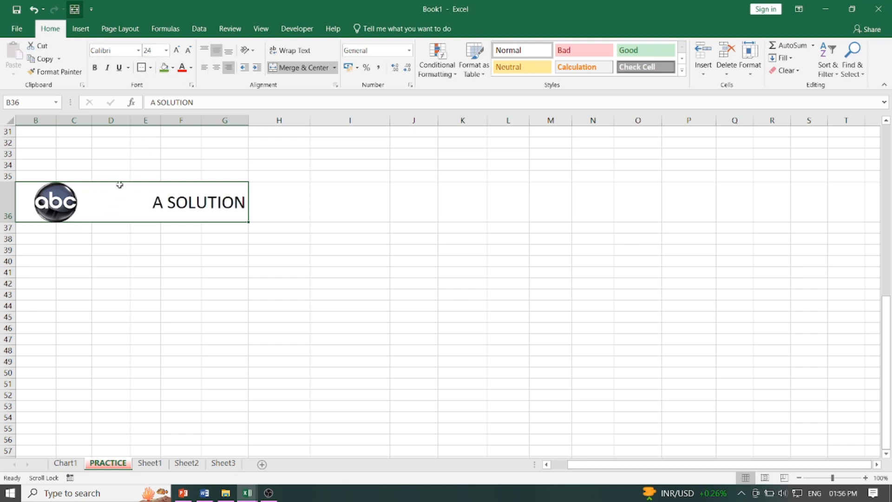
left_click(214, 69)
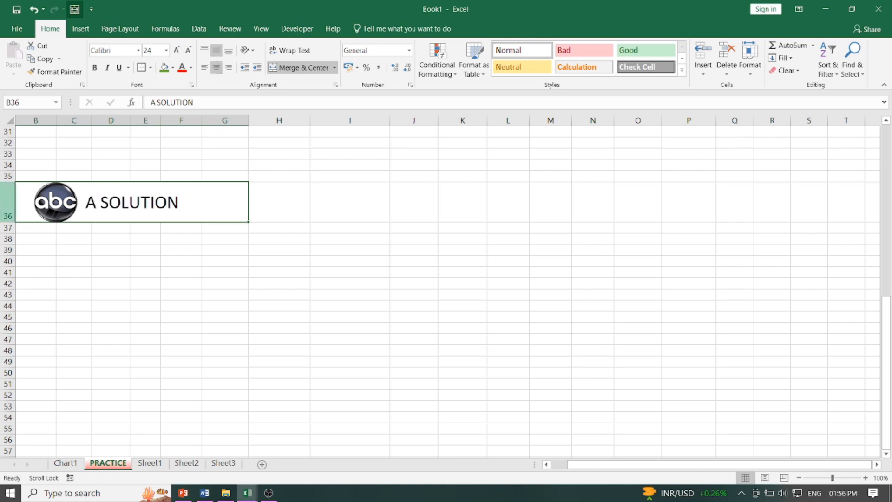
Move the abc logo to the left edge of the merged heading cell and reselect that cell
left_click(45, 212)
left_click_drag(45, 212, 26, 207)
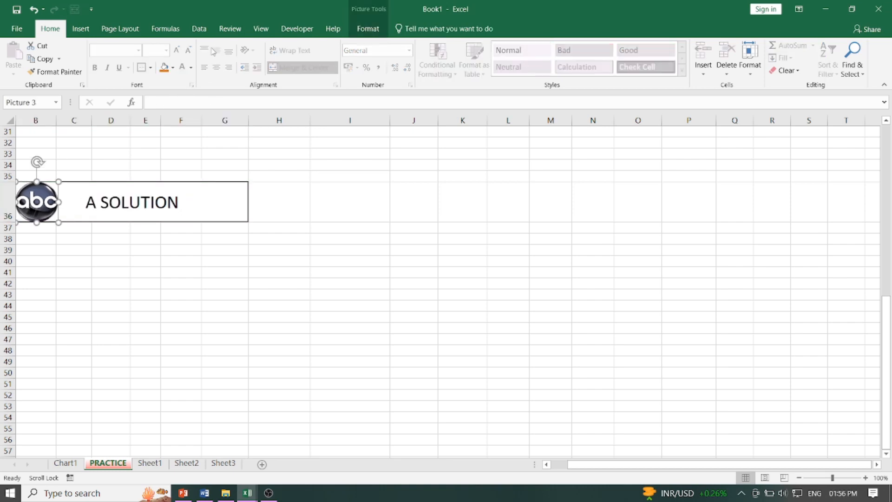
left_click(115, 198)
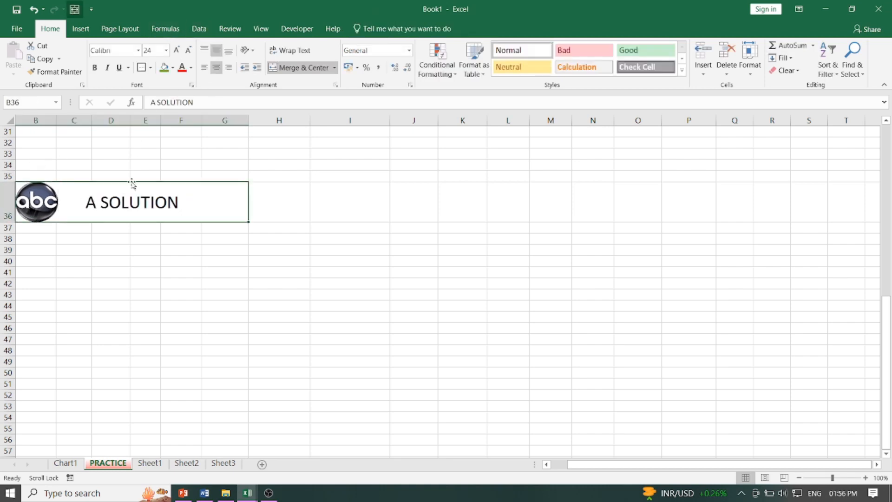
Format the A SOLUTION heading in the Algerian font, bold, with a blue font colour
left_click(138, 50)
left_click(120, 144)
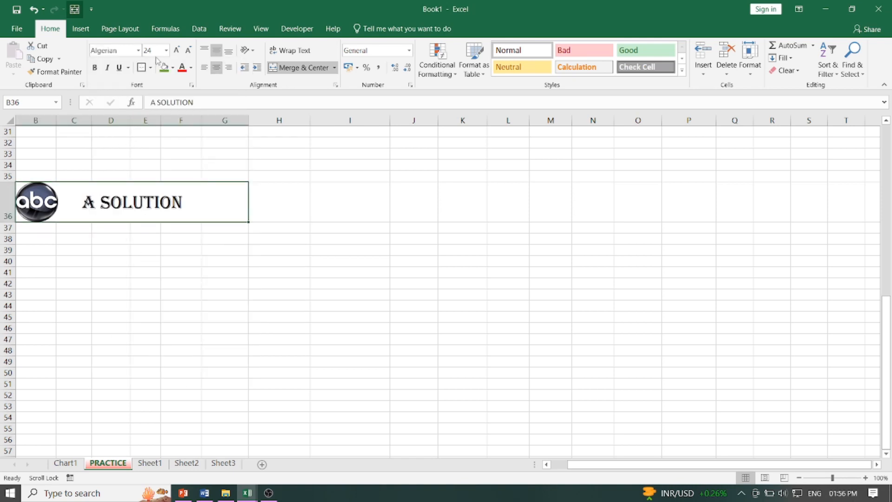
left_click(95, 68)
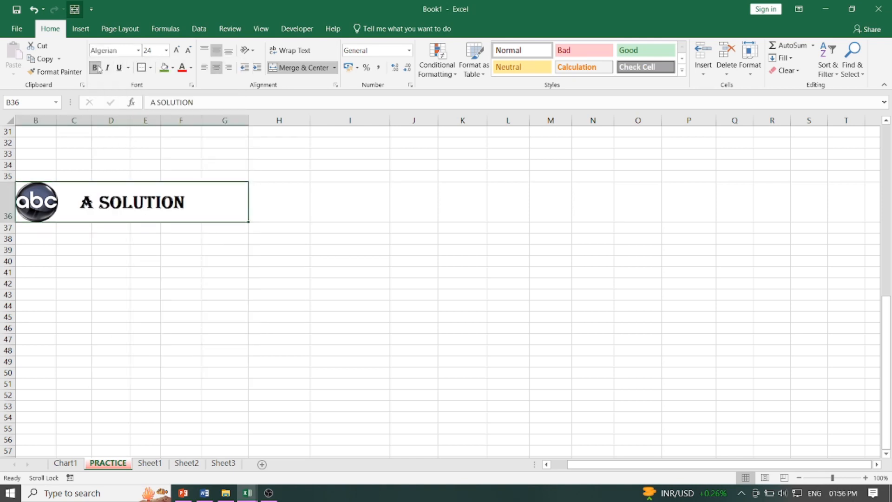
left_click(190, 68)
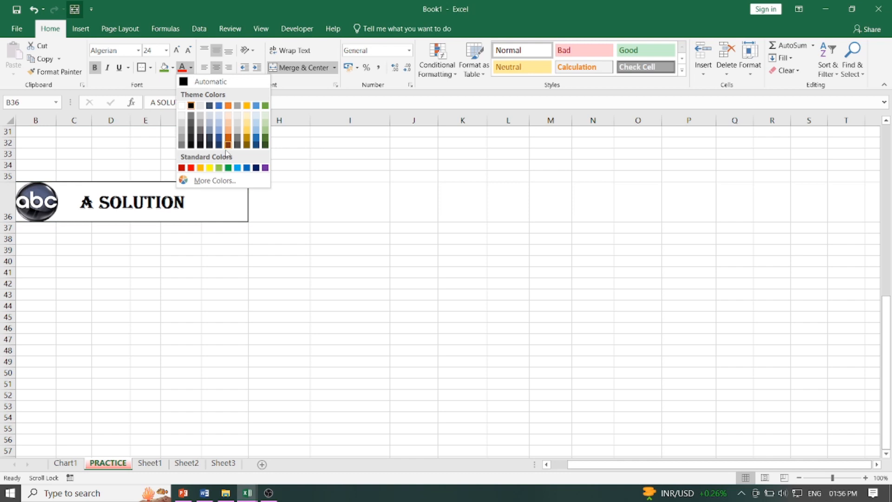
left_click(245, 167)
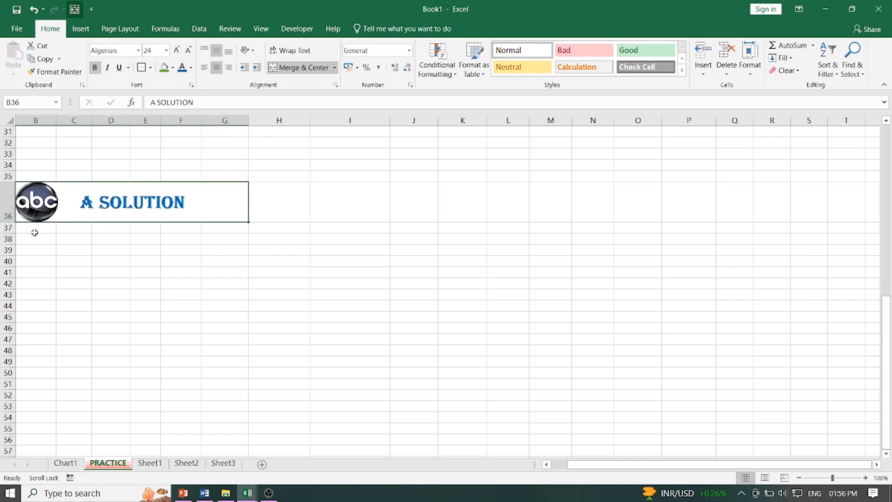
Merge and center B37:G37 and enter PROFIT & LOSS STATEMENT in the merged cell
left_click_drag(37, 231, 207, 233)
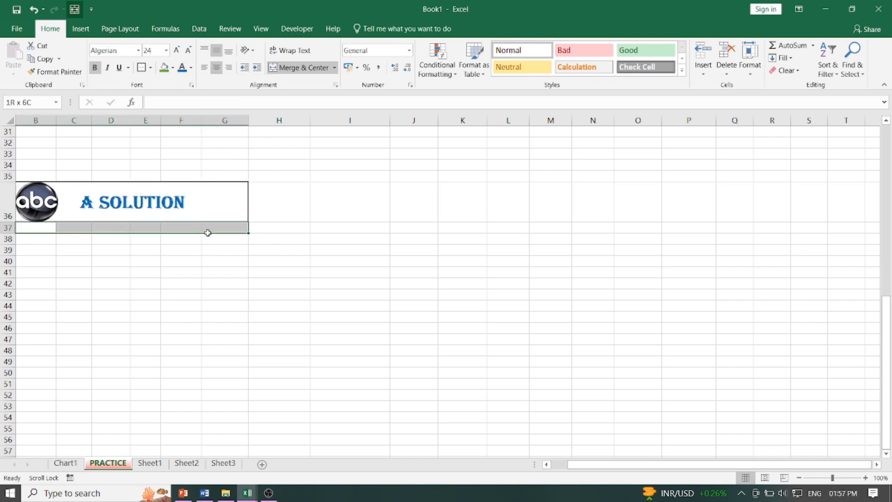
left_click(286, 68)
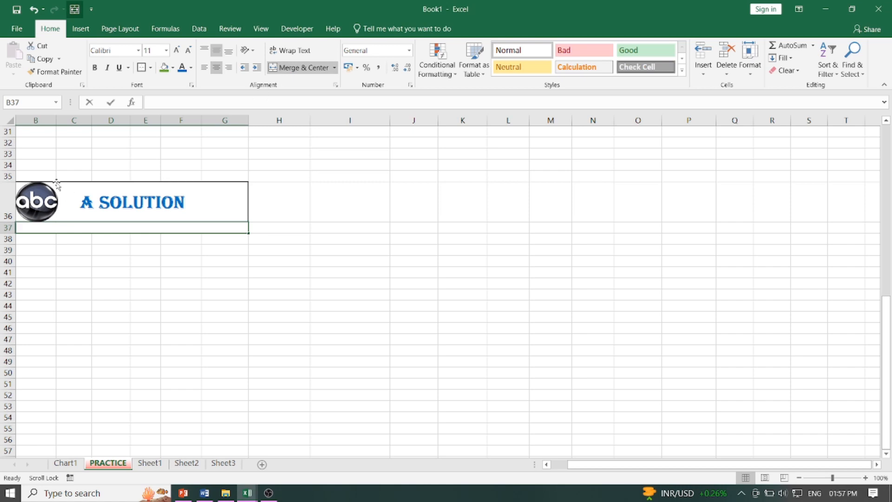
type("PROFIT & LO")
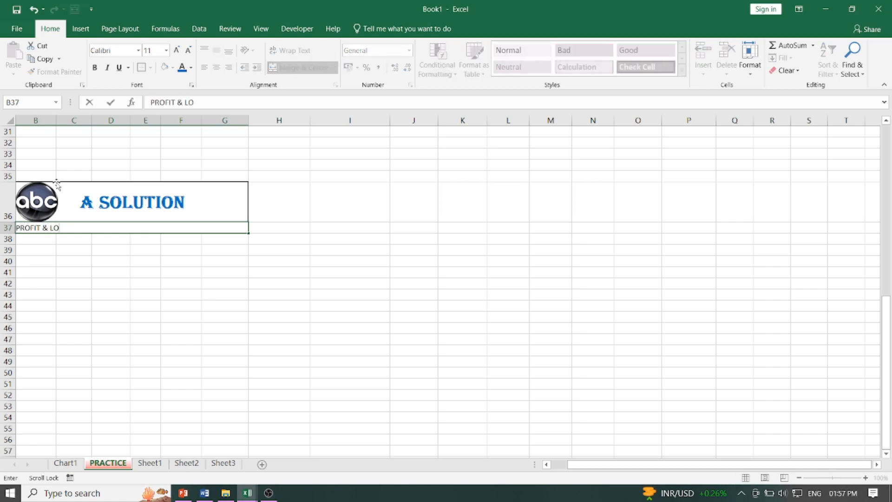
type("SS STATEM")
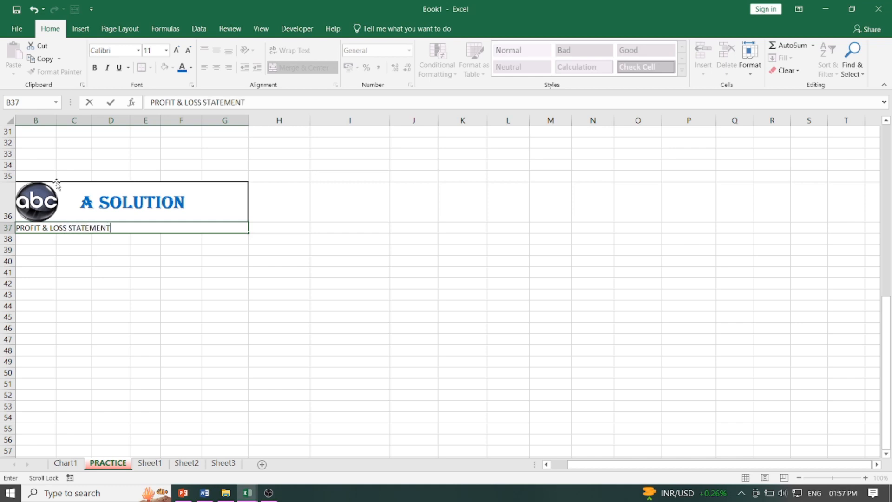
type("ENT")
key("Return")
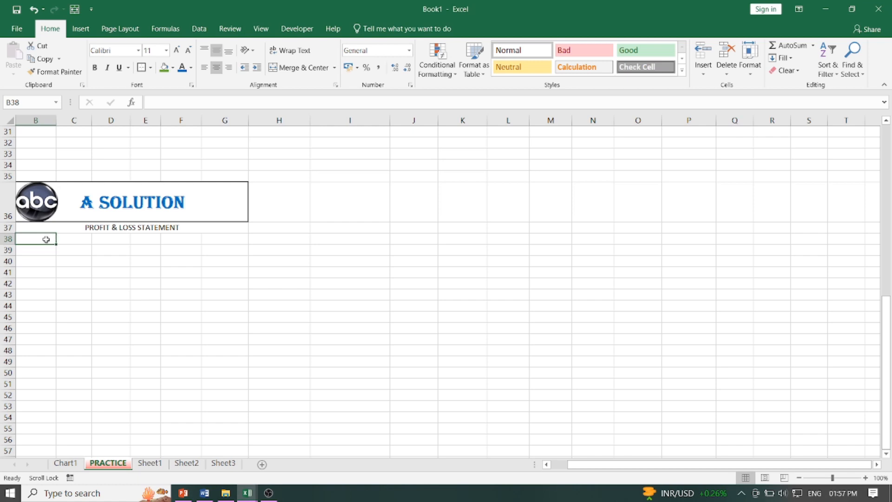
Merge and center B38:G38 and enter the period 1-4-22 TO 31-3-23 in it
left_click_drag(43, 239, 212, 238)
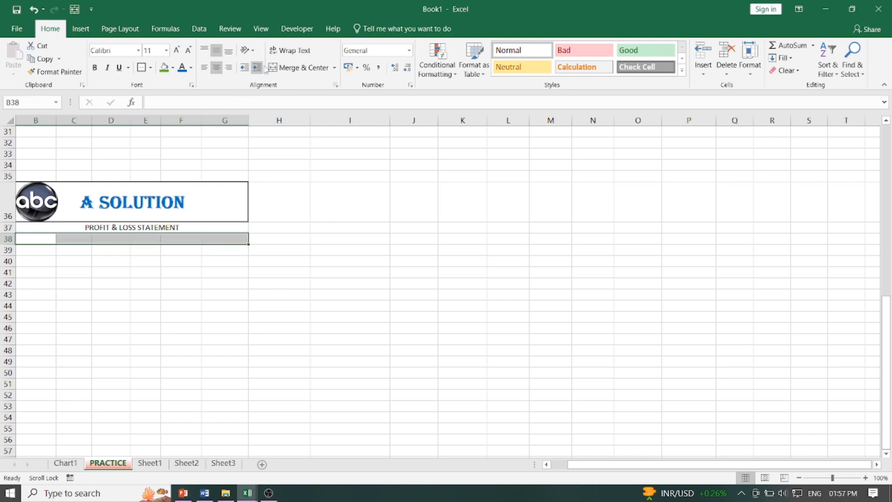
left_click(285, 69)
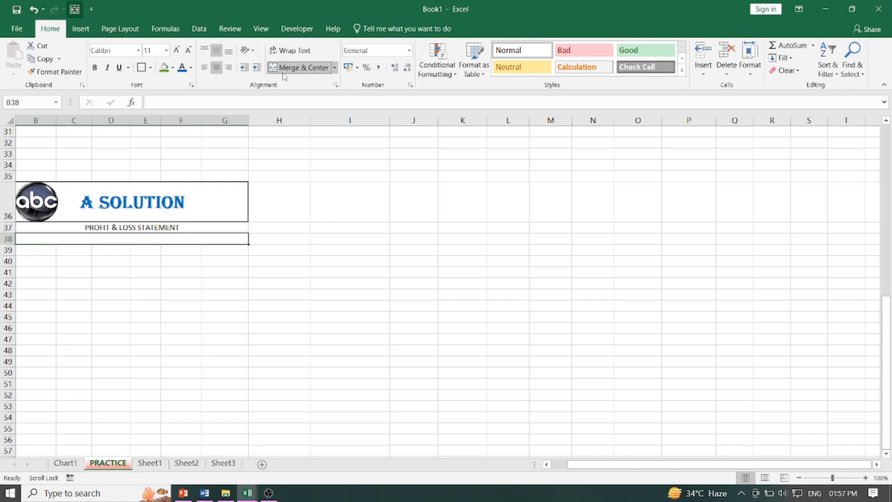
type("1-4-")
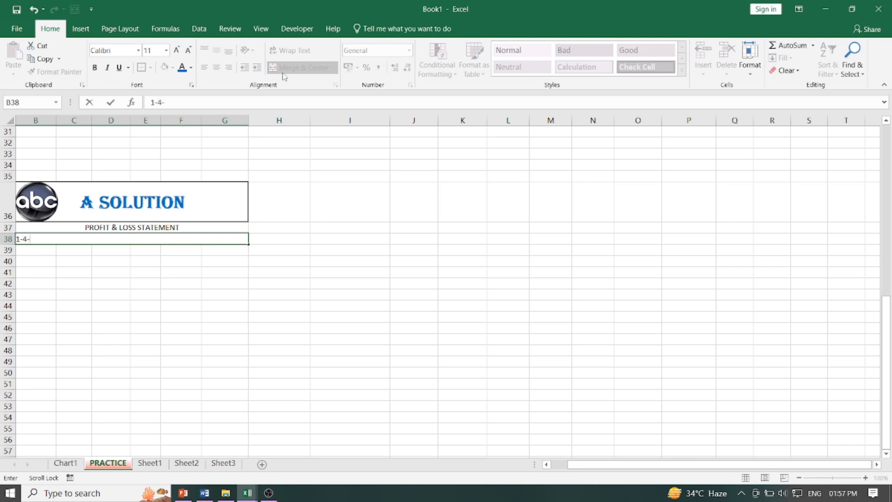
type("22 TO 31-3-23")
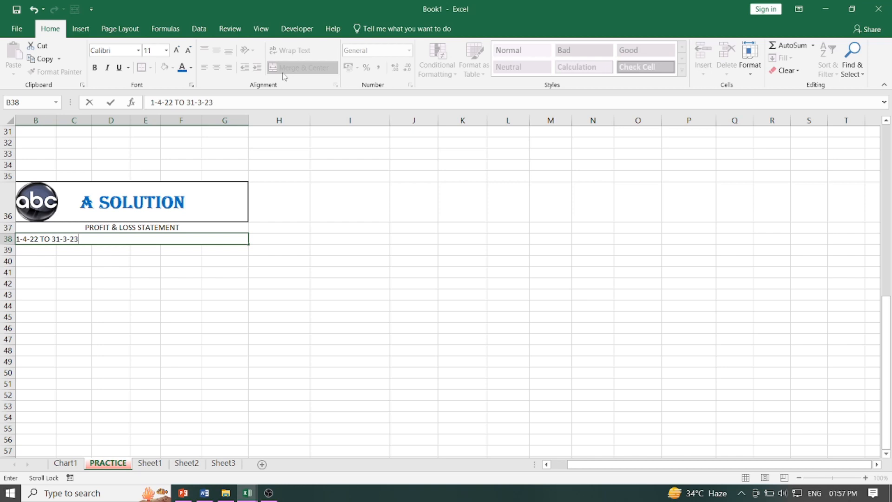
left_click(175, 279)
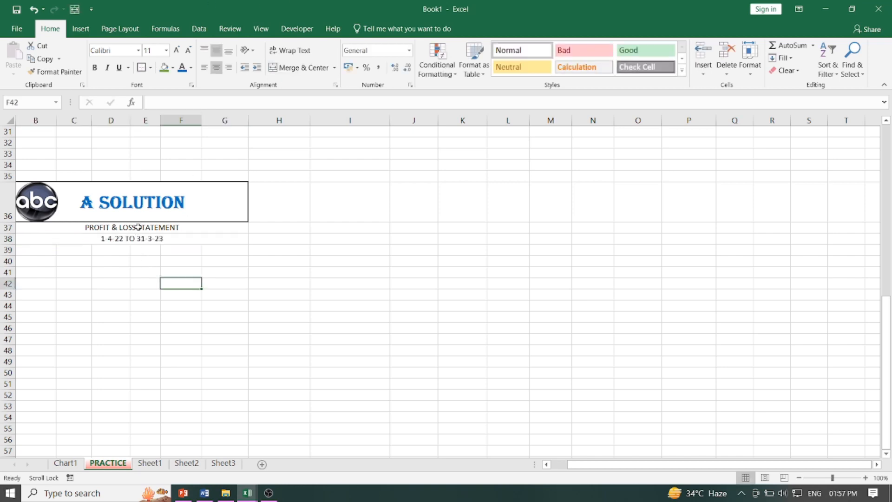
Set the statement title and period lines in rows 37 and 38 to font size 14 and bold
left_click_drag(138, 227, 139, 238)
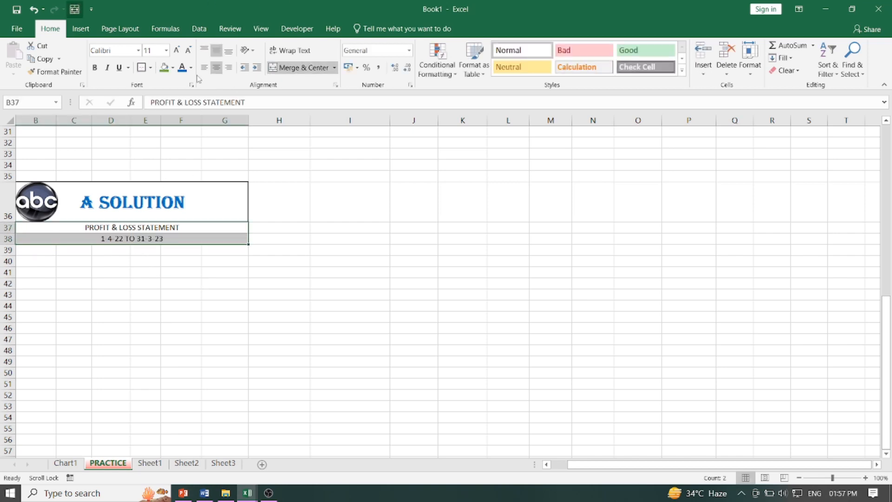
left_click(176, 50)
left_click(177, 50)
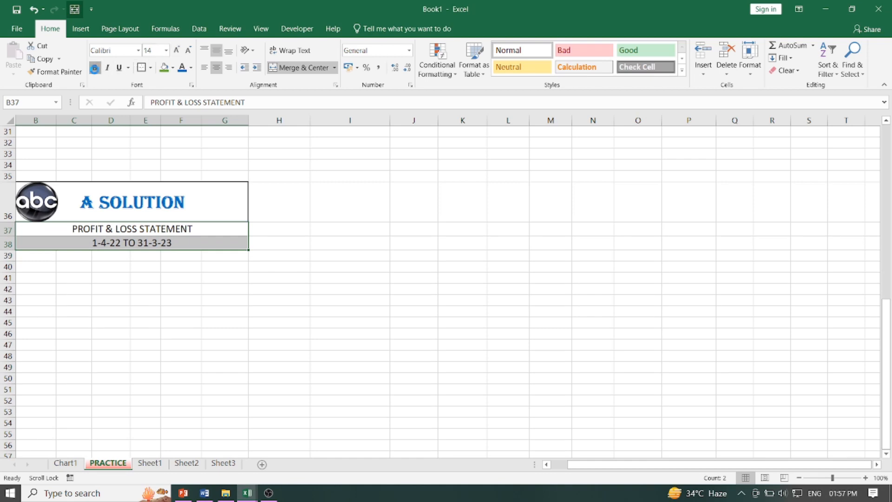
left_click(95, 68)
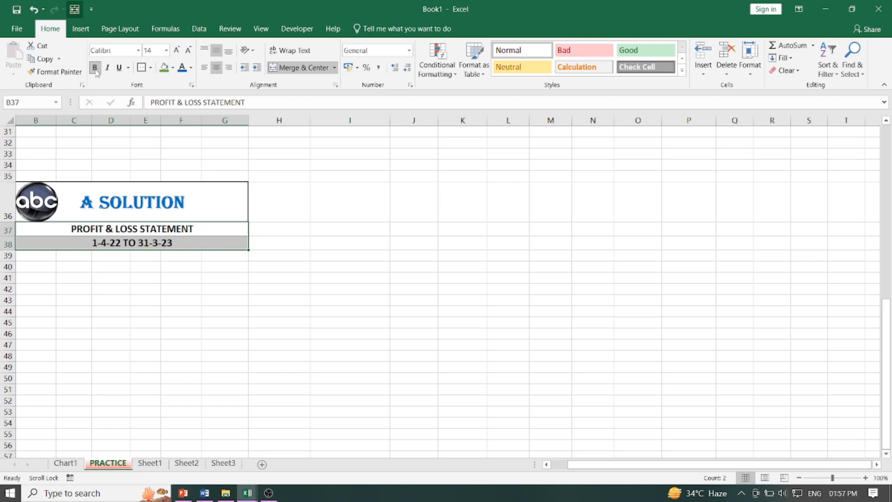
left_click(122, 292)
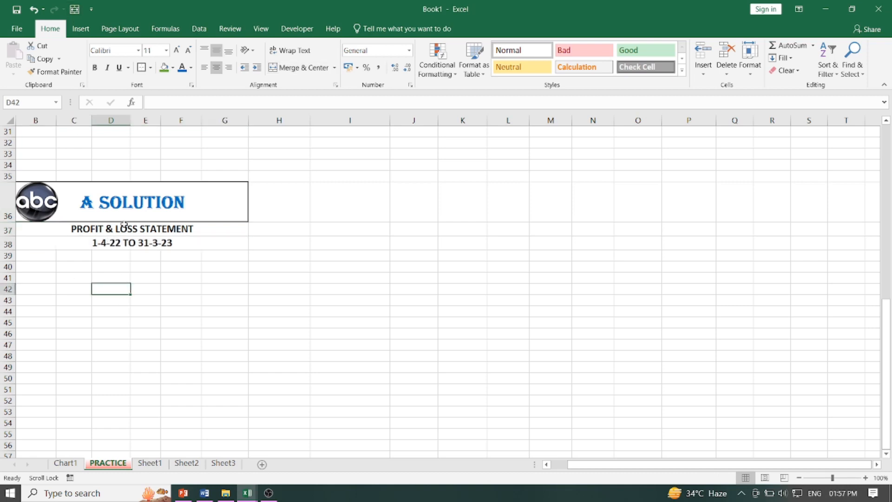
Apply an outside border around the statement title and period rows 37 and 38
left_click_drag(125, 225, 126, 247)
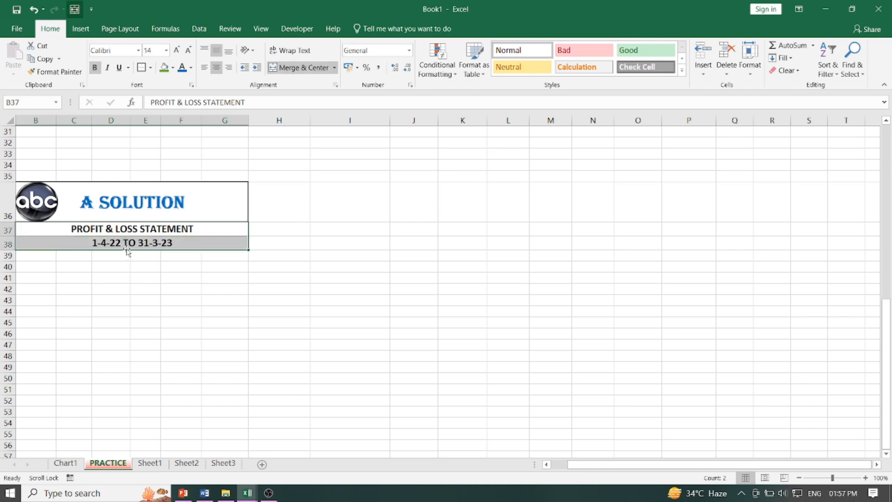
left_click(142, 67)
left_click(205, 299)
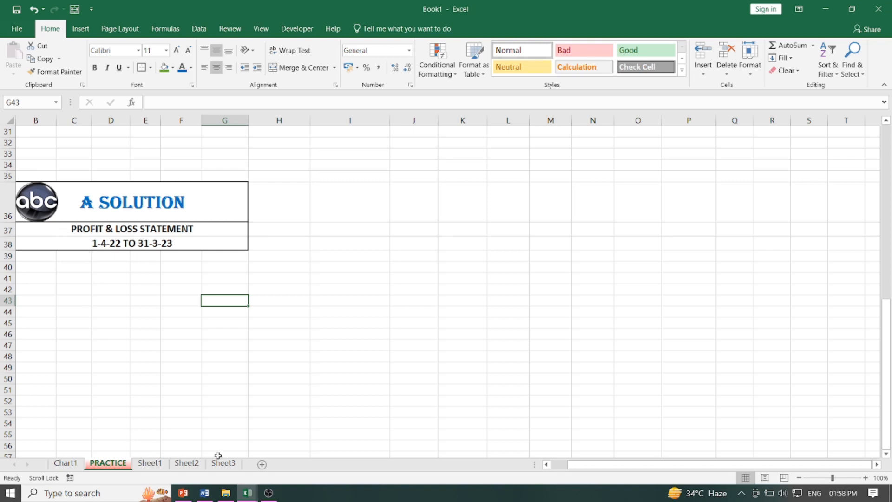
Examine the layout of the sample statement in the session 28-profit & loss statment workbook and return to Book1
left_click(39, 266)
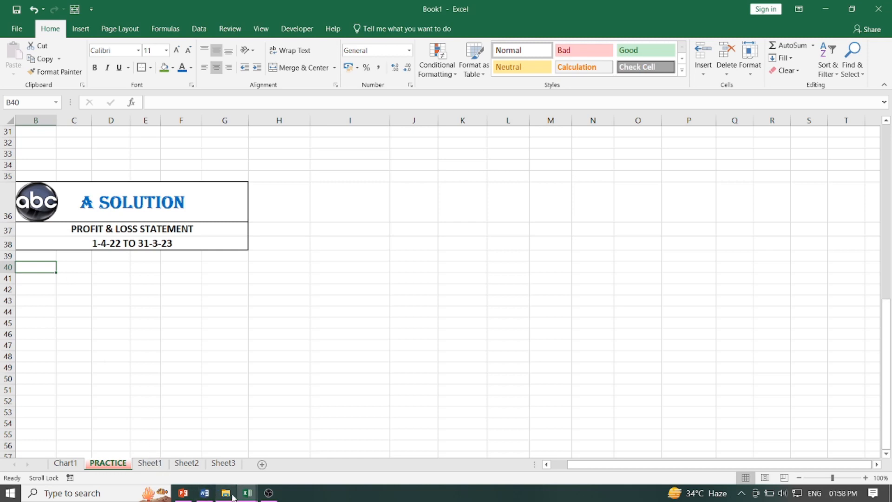
mouse_move(247, 493)
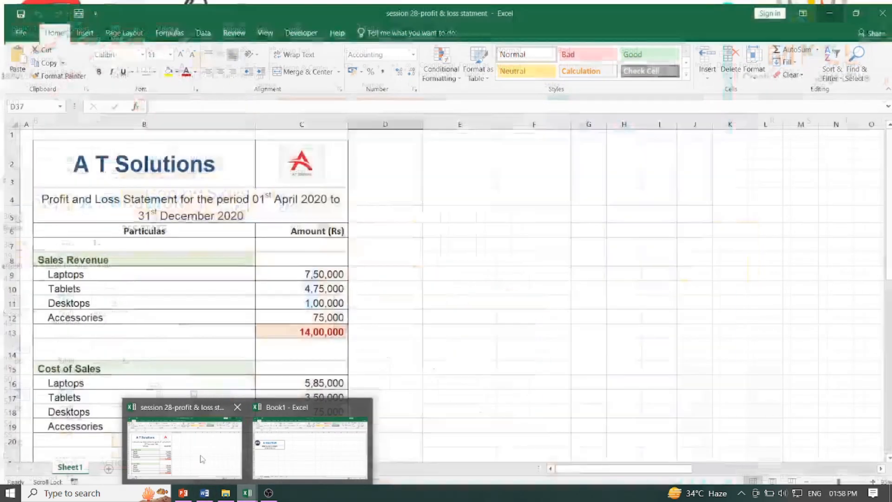
left_click(202, 459)
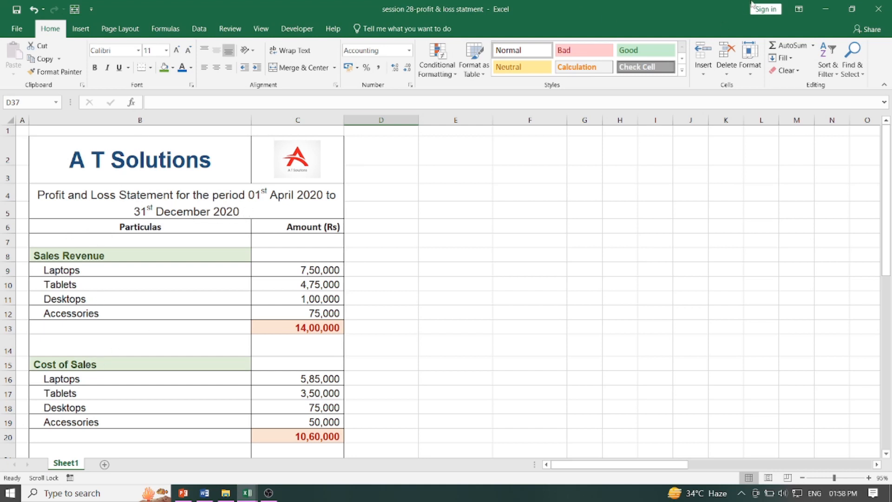
left_click(826, 9)
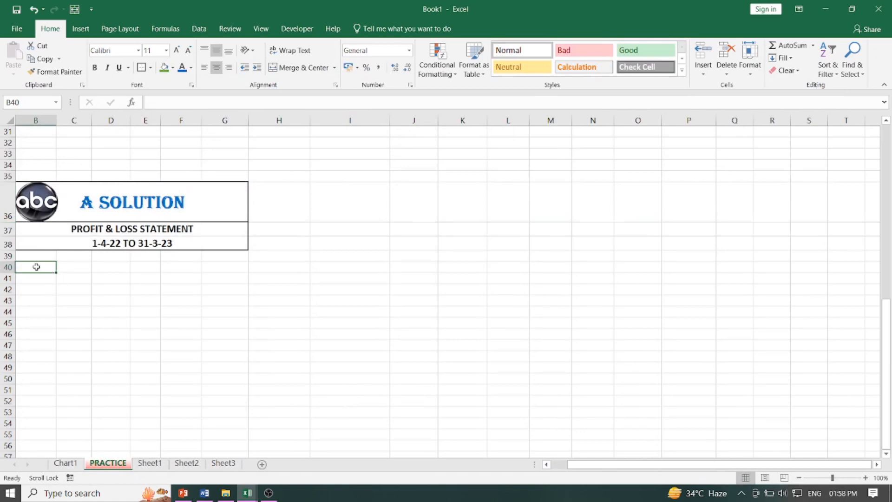
Enter the column headers PARTICULAR in C40 and AMOUNT in F40, and widen column C to fit its header
left_click_drag(37, 267, 106, 268)
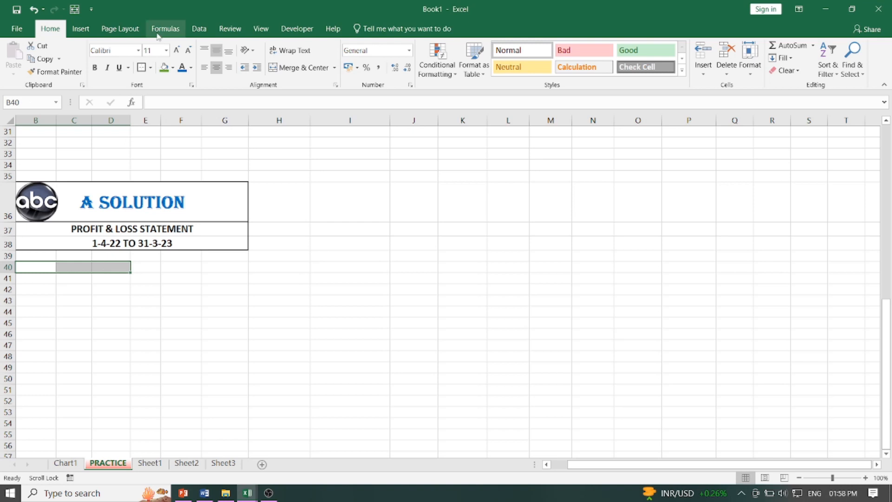
left_click(78, 269)
type("P")
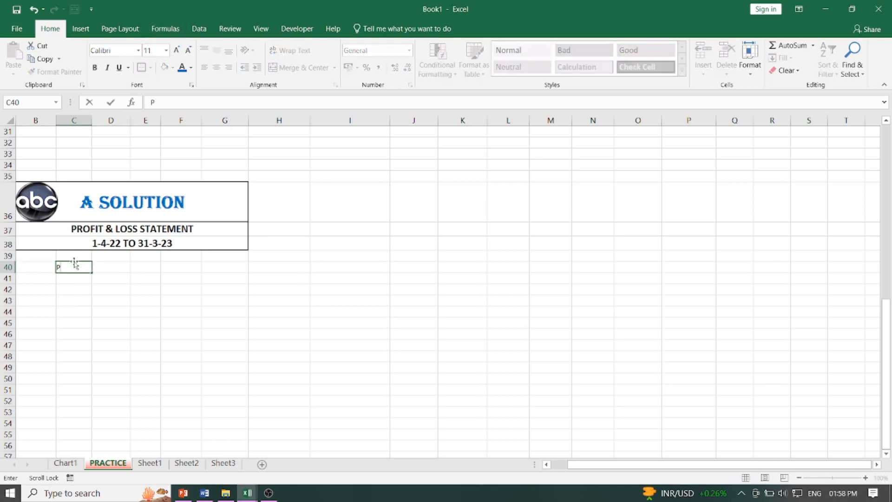
type("ARTICULAR")
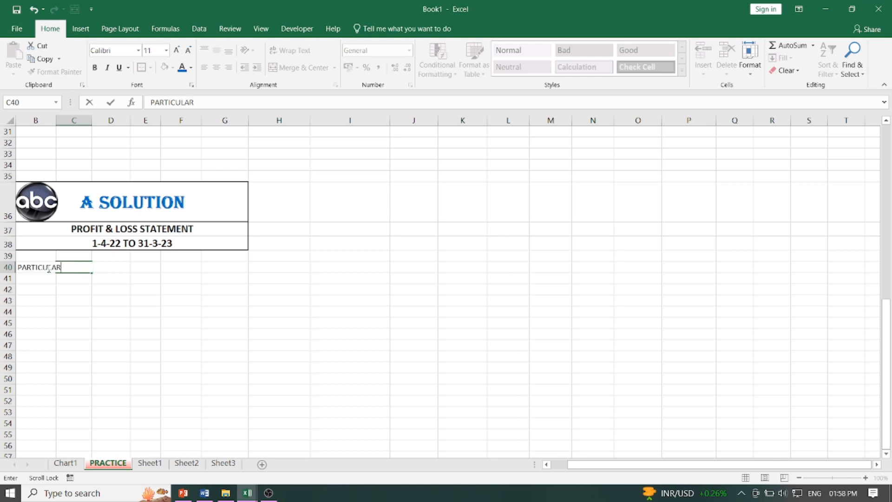
left_click(87, 333)
left_click(188, 267)
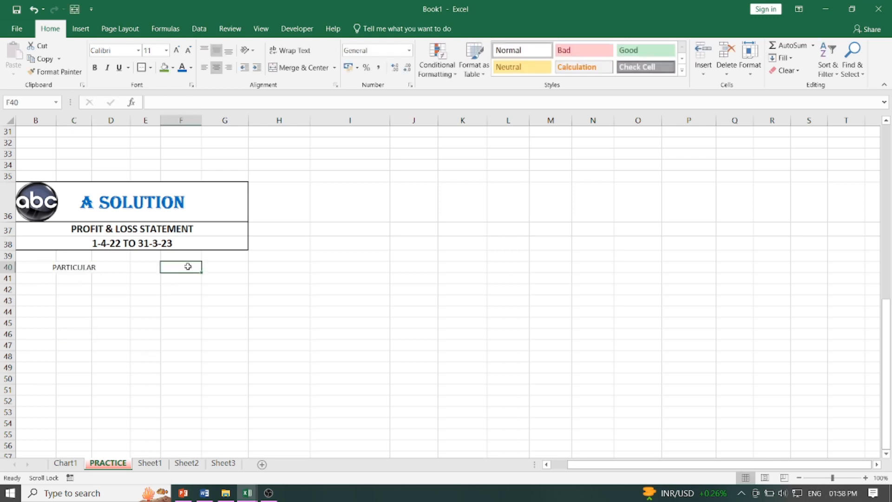
type("AMOUNT")
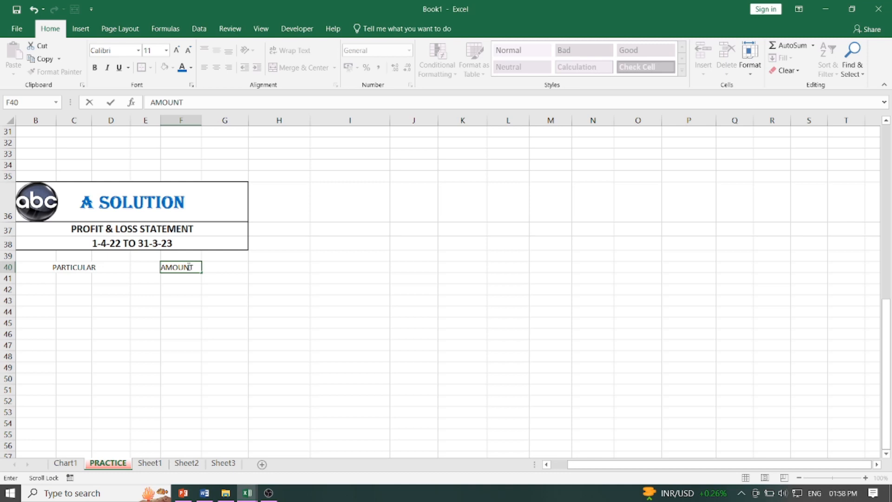
left_click(71, 282)
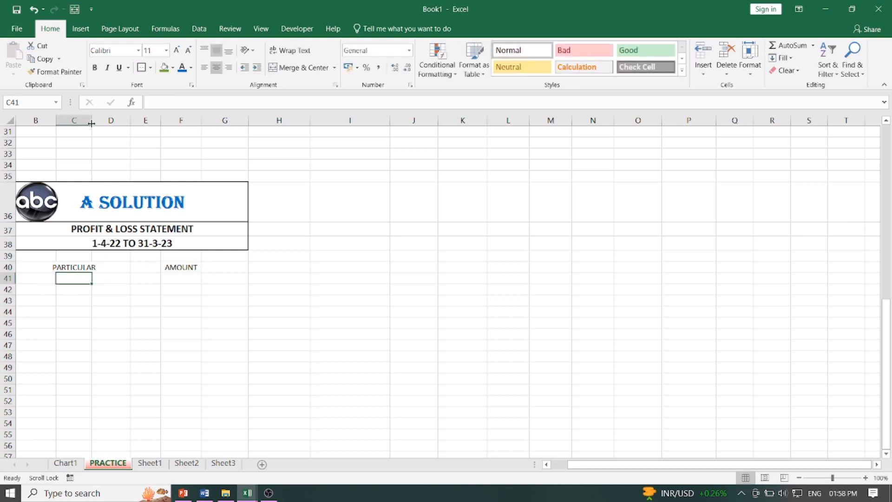
left_click_drag(93, 122, 104, 123)
Enter SALES REVENU in B41 and widen column B until the label fits
left_click(40, 283)
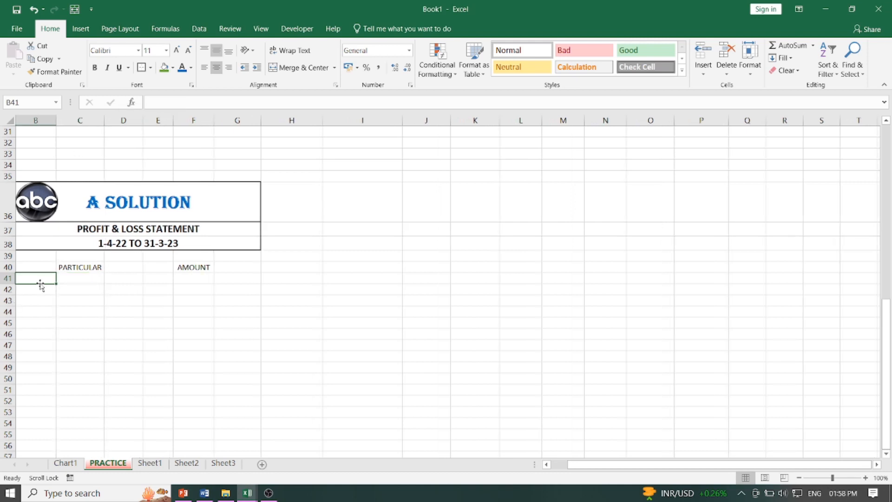
type("SALES R")
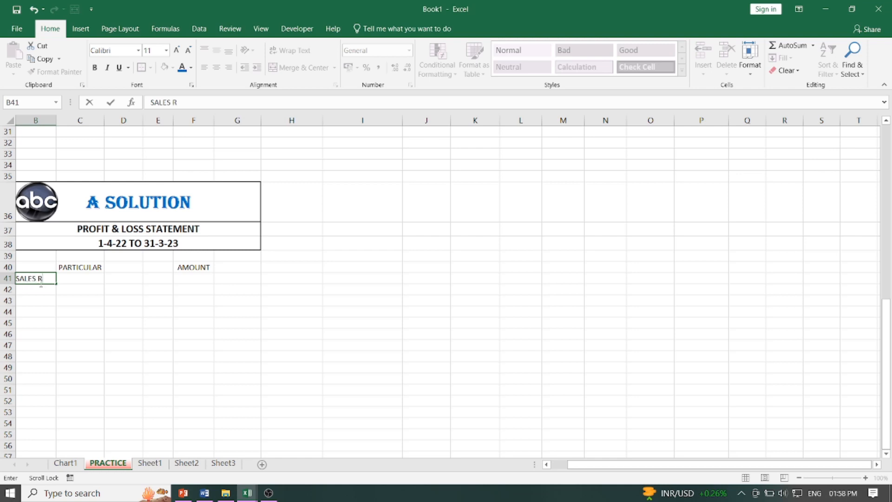
type("EVENU")
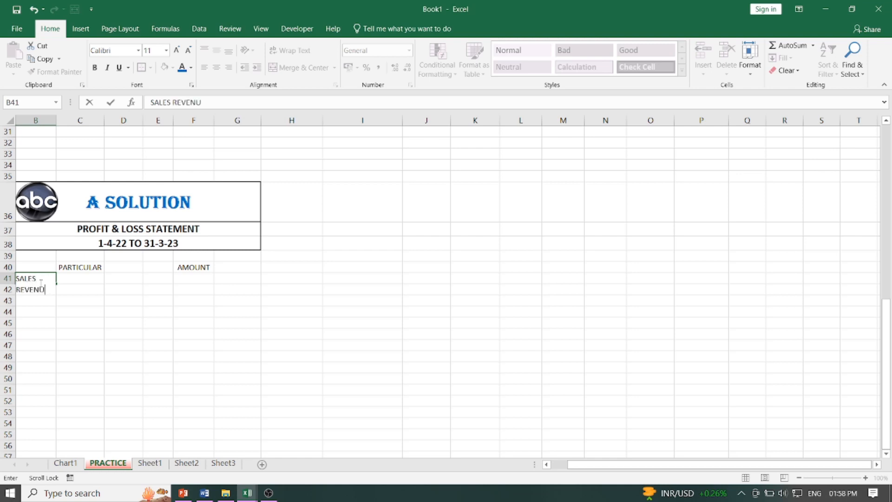
left_click(74, 335)
left_click(48, 278)
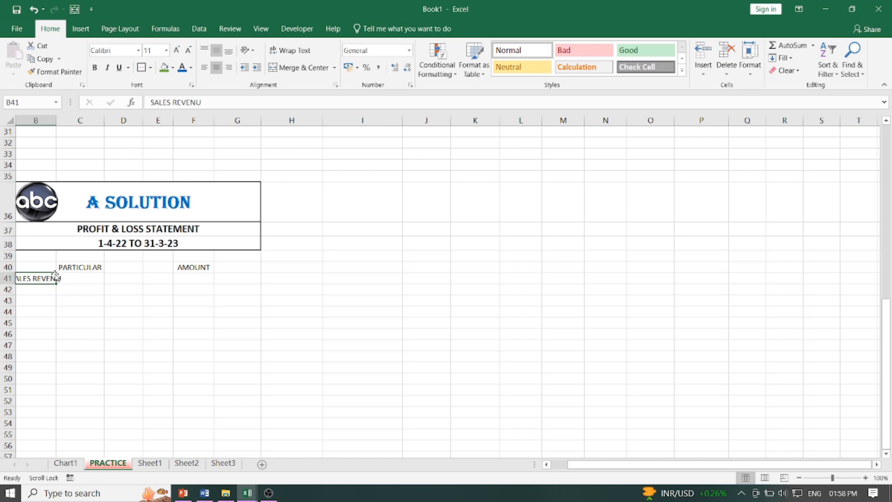
left_click_drag(56, 121, 75, 121)
left_click(91, 279)
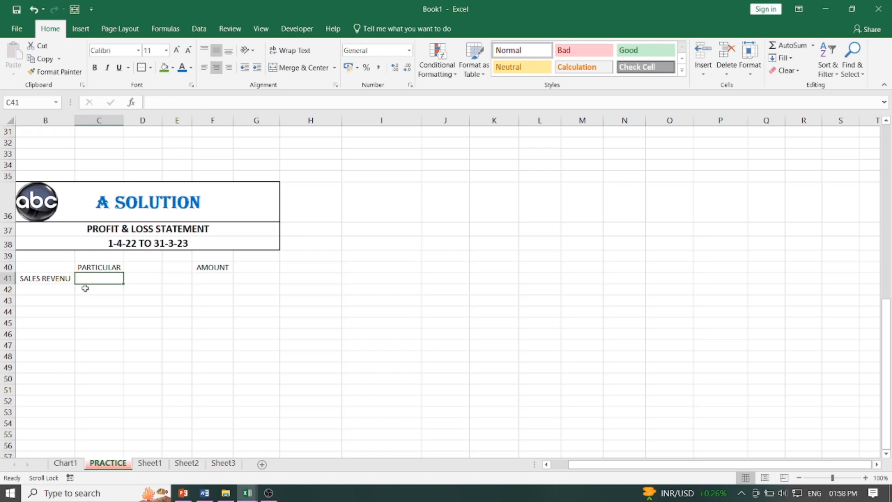
Merge and center SALES REVENU across B41:C41, and enter the items DEKSTOP in B42 and LAPTOP in B43 beneath it
left_click_drag(43, 279, 84, 278)
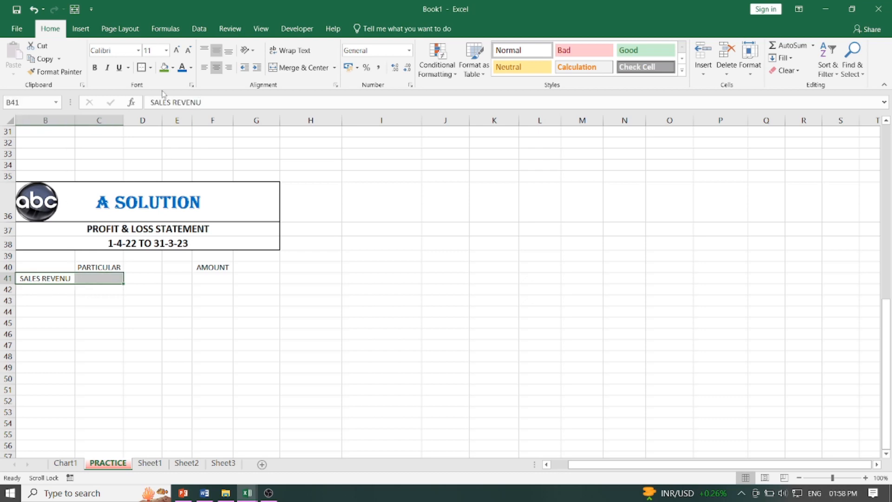
left_click(272, 68)
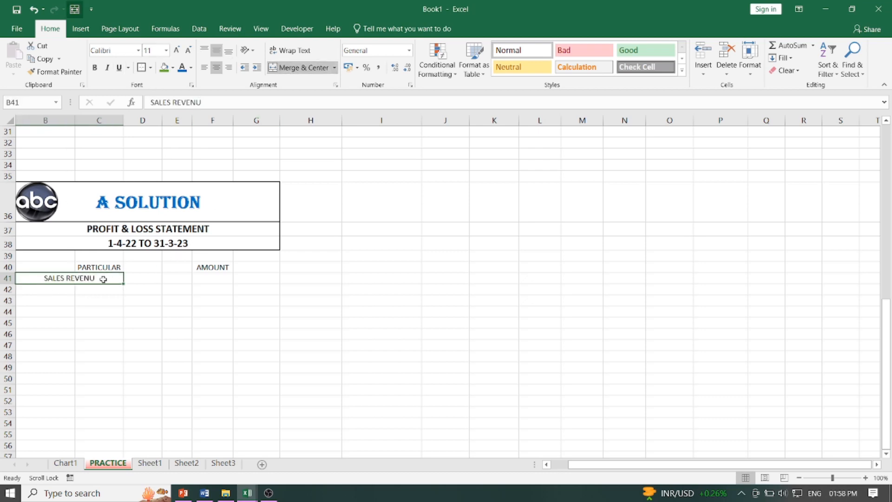
left_click(59, 291)
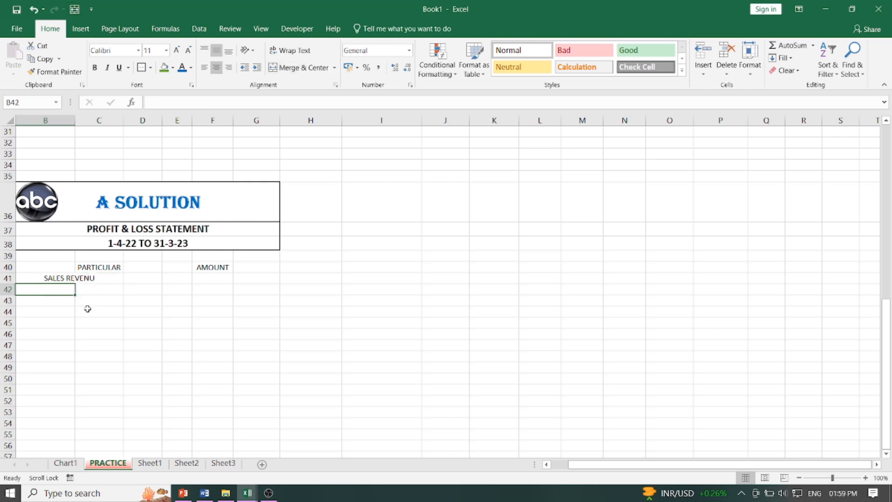
type("DEKSTOP")
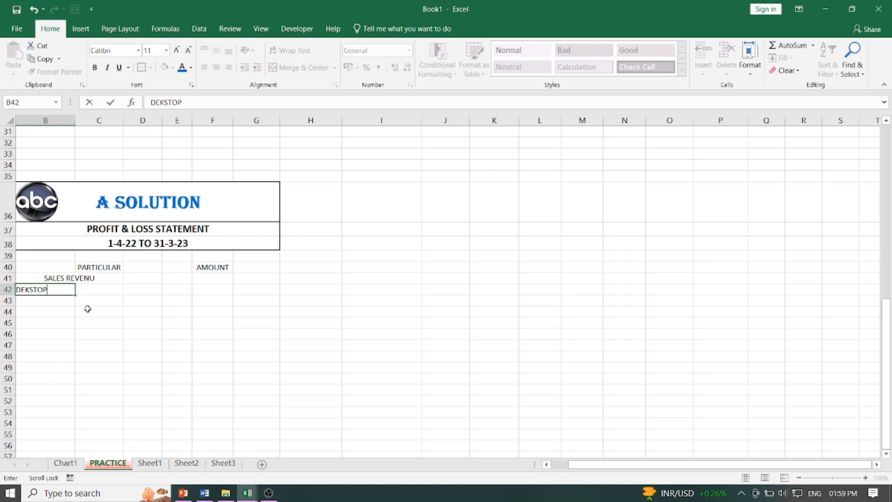
scroll(87, 309, "down", 1)
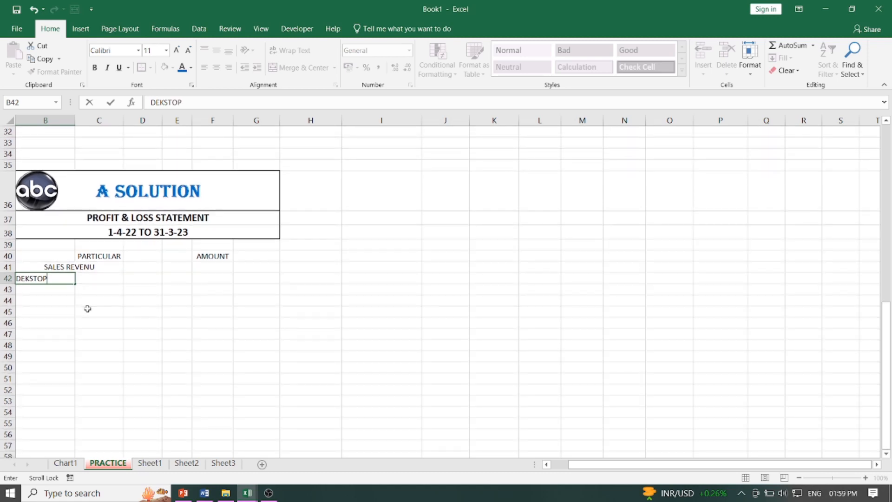
left_click(43, 290)
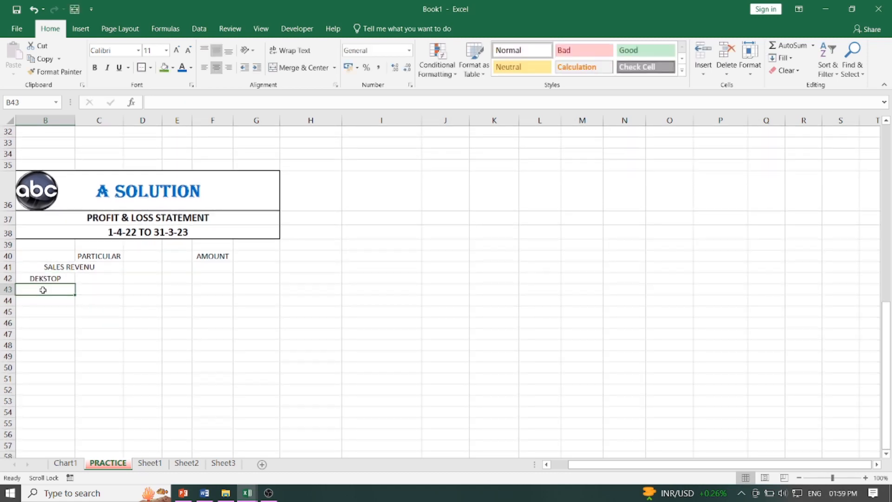
type("LAPTOP")
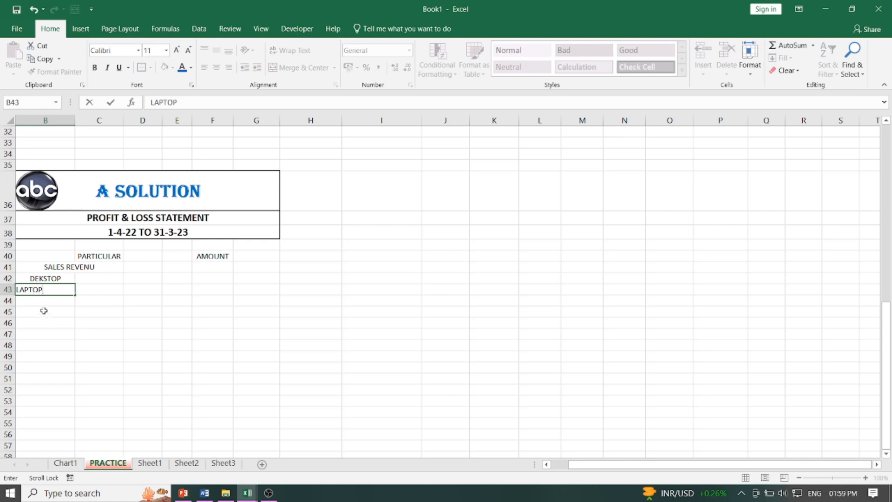
scroll(43, 317, "down", 1)
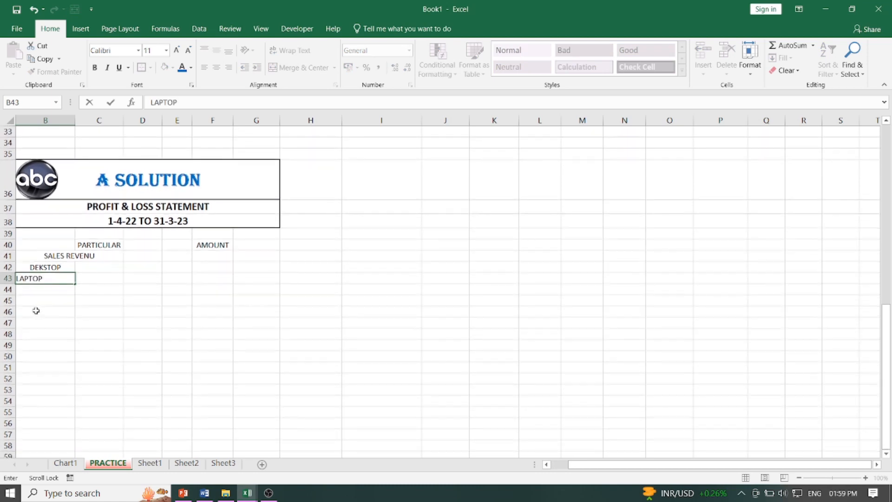
left_click(63, 294)
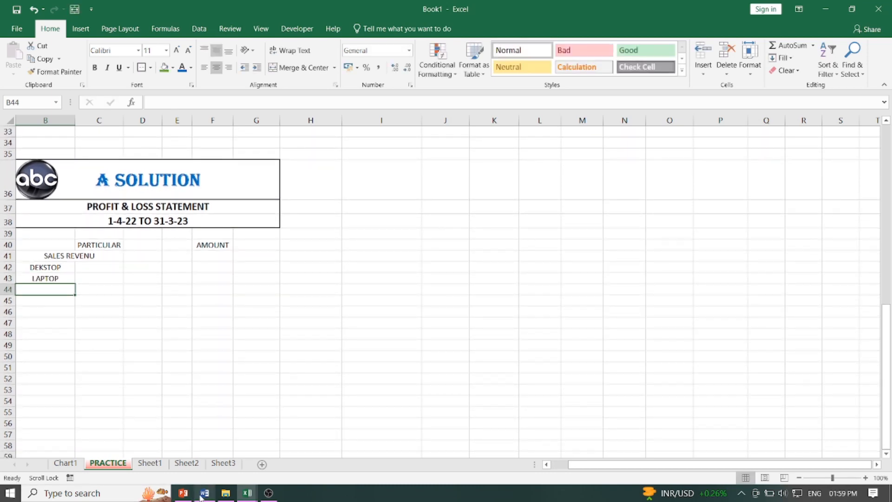
Consult the sales revenue items in the session 28-profit & loss statment workbook, and enter TABLETS in B44 of Book1
left_click(247, 492)
left_click(213, 430)
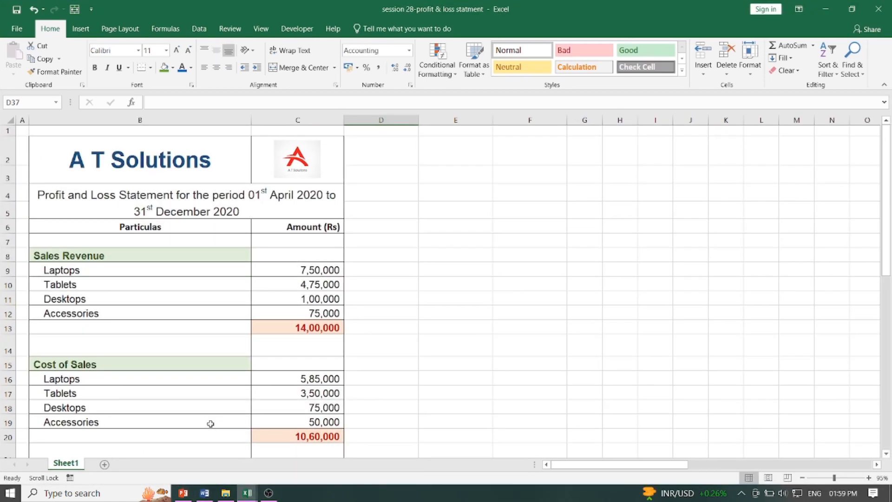
left_click(826, 9)
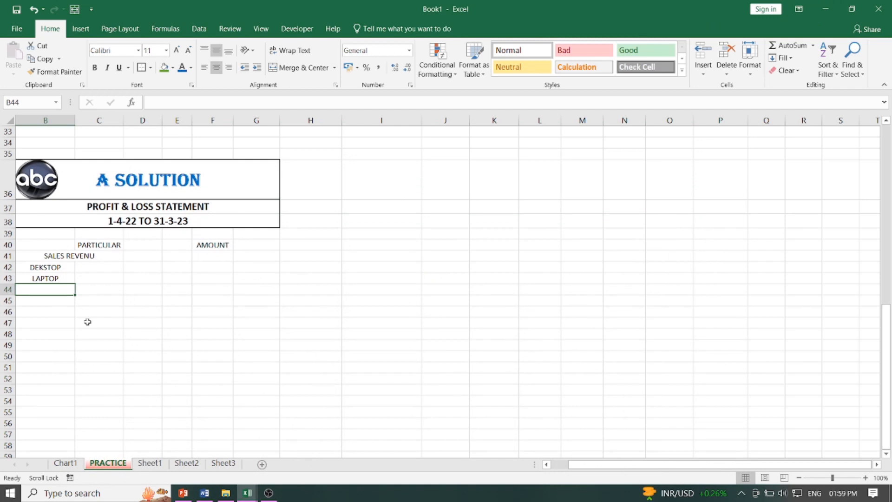
type("TABLETS")
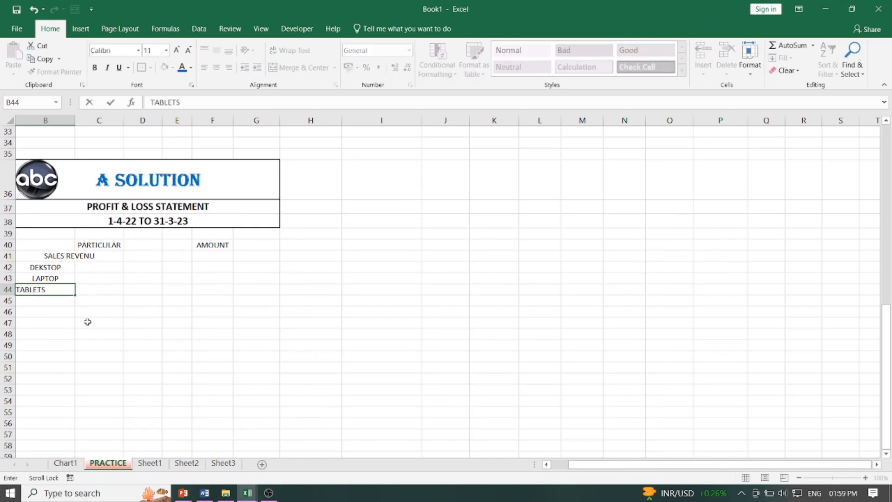
scroll(88, 321, "down", 1)
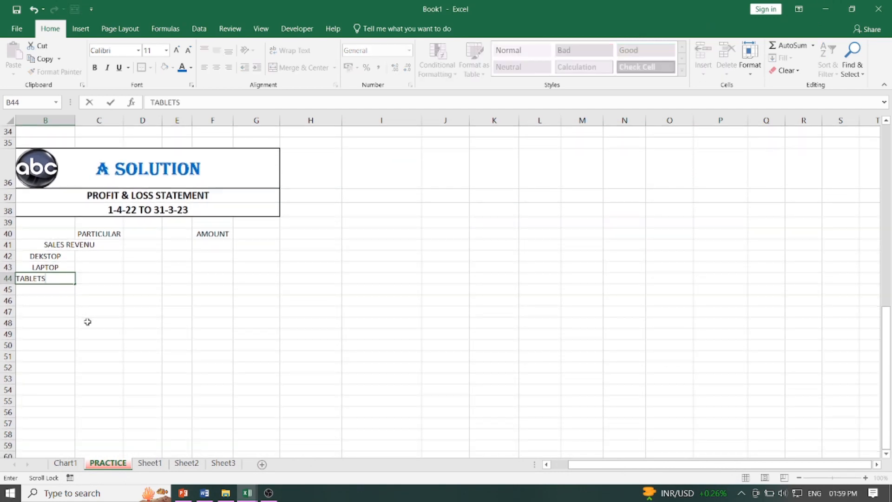
left_click(44, 290)
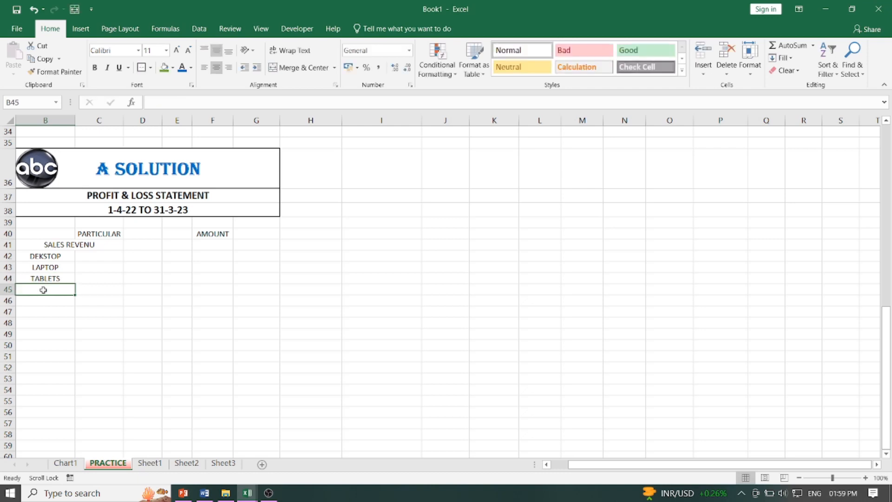
type("ACESS")
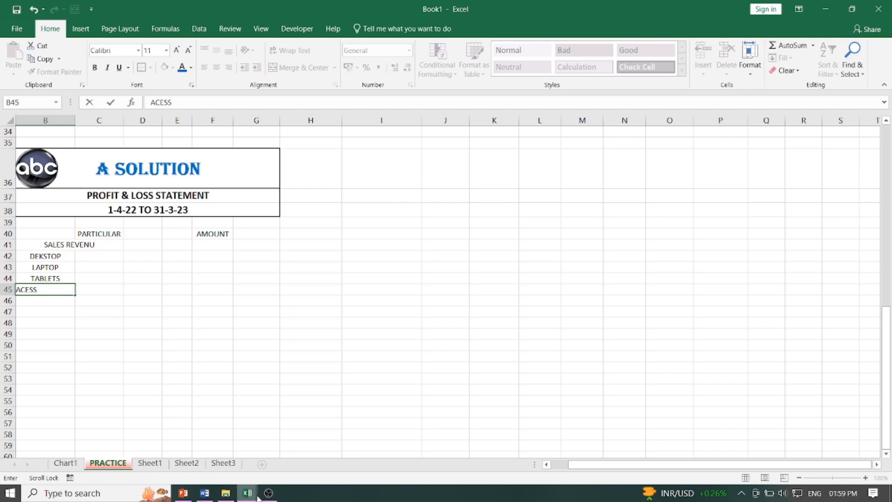
mouse_move(251, 497)
left_click(205, 448)
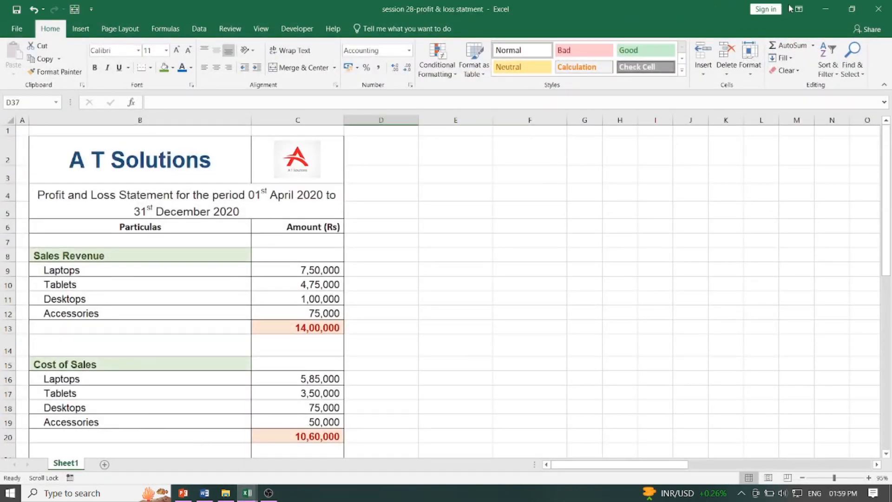
left_click(825, 8)
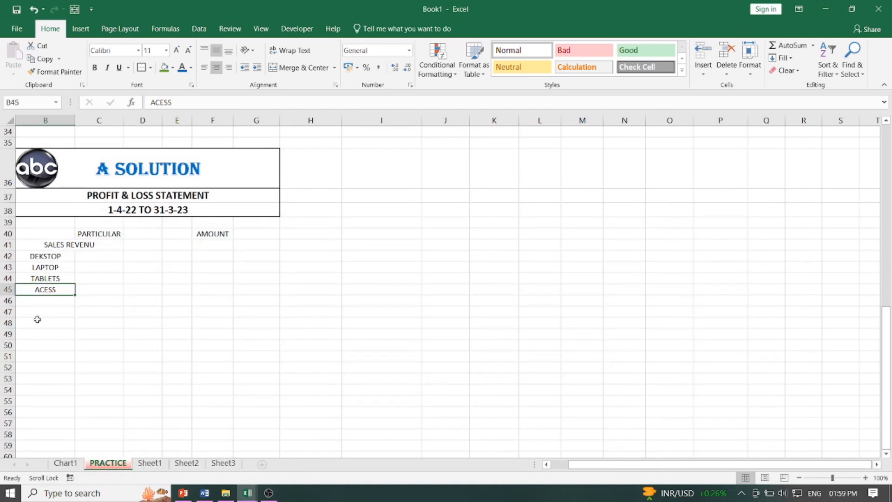
type("SORI")
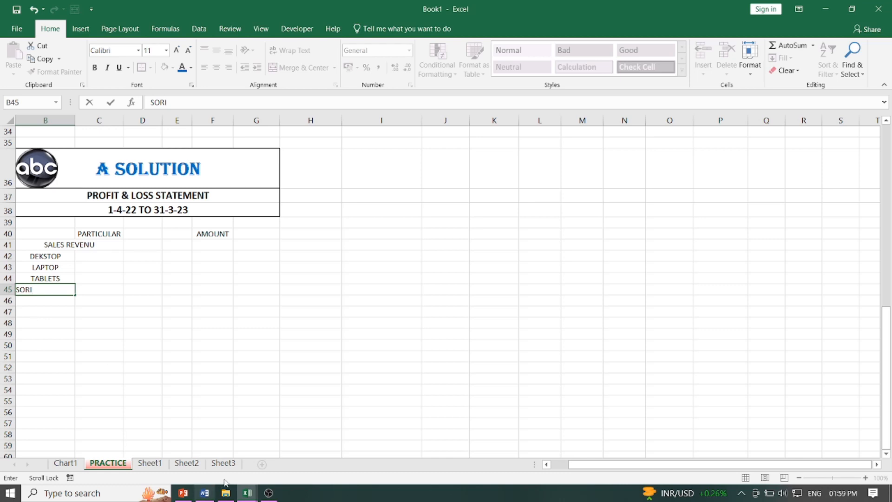
left_click(247, 492)
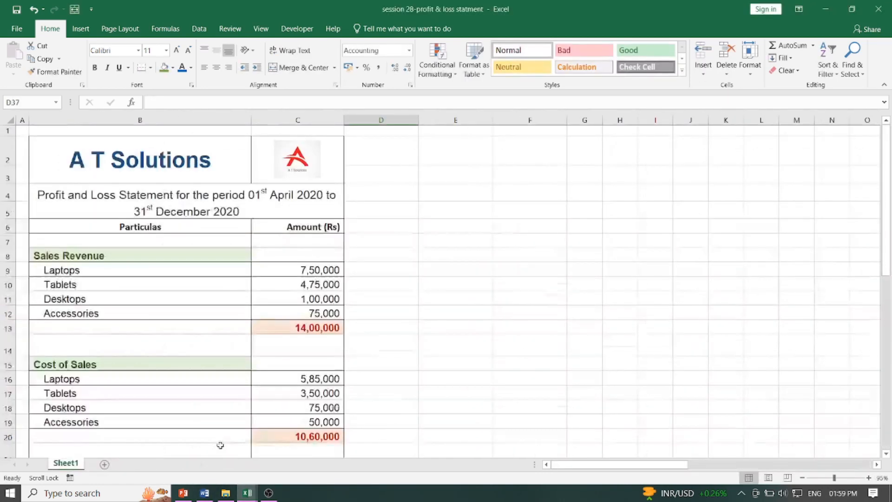
left_click(817, 15)
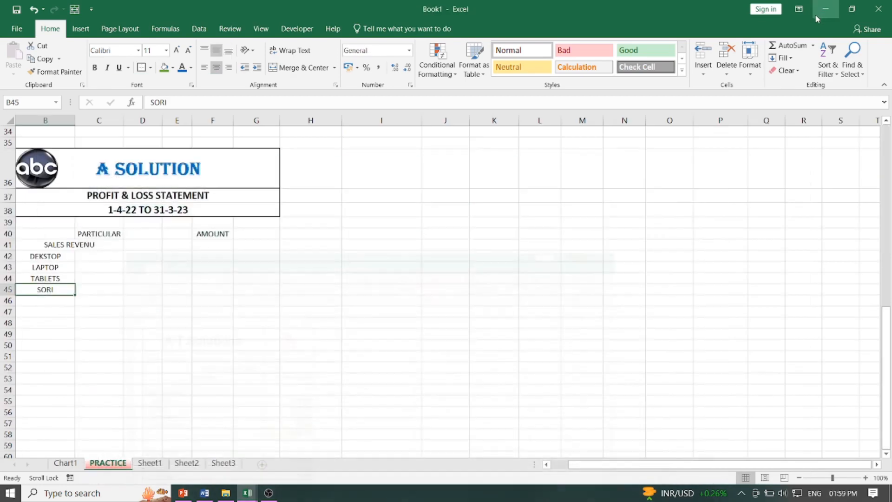
type("ES")
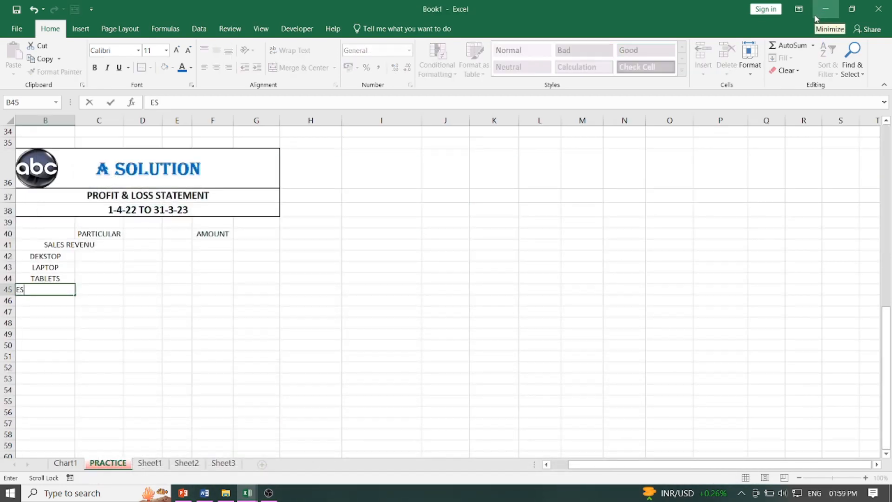
left_click(34, 324)
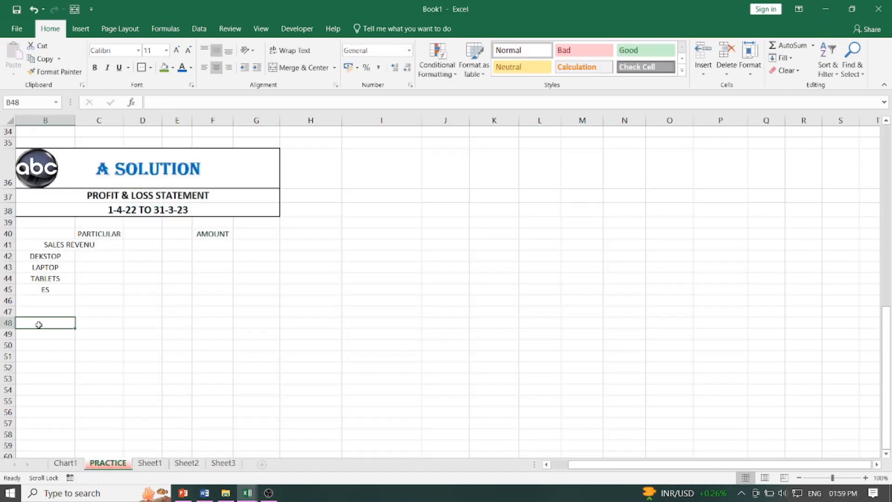
Enter the label ACCESSSARIOES in cell B45, below TABLETS
left_click(44, 292)
type("ACCESS")
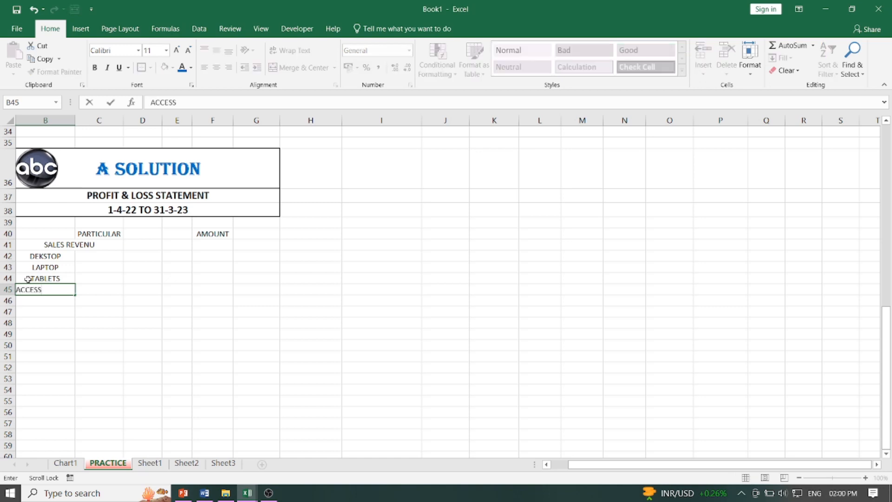
type("SARIOES")
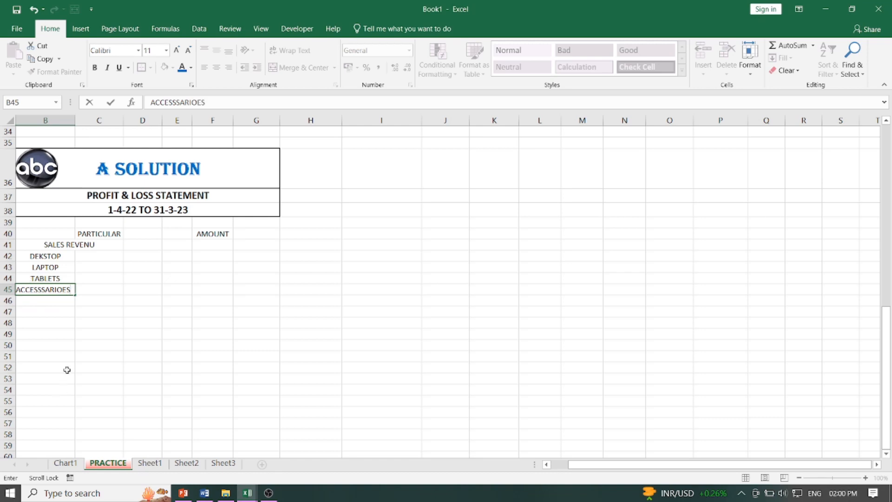
left_click(69, 325)
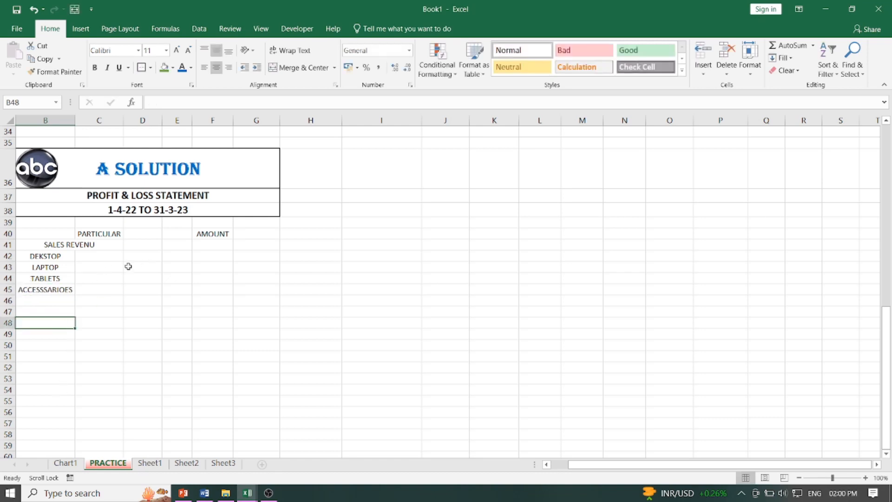
Widen column F, which holds the AMOUNT heading
left_click(207, 248)
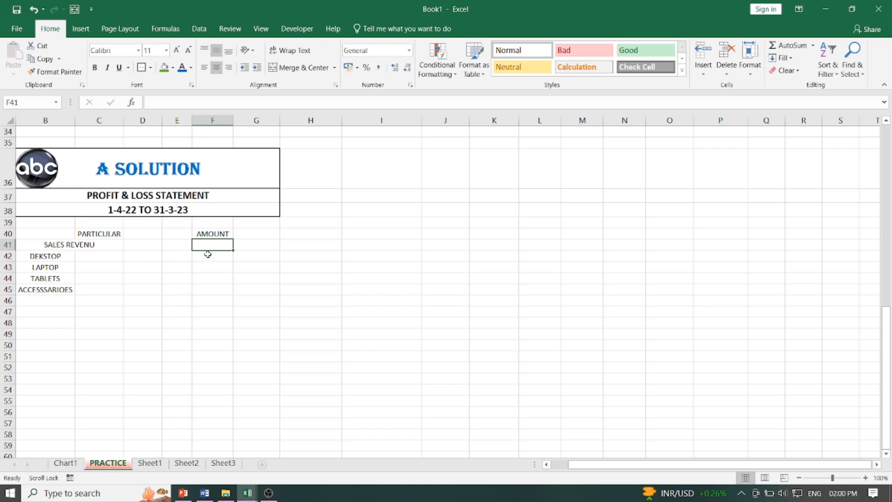
left_click(208, 255)
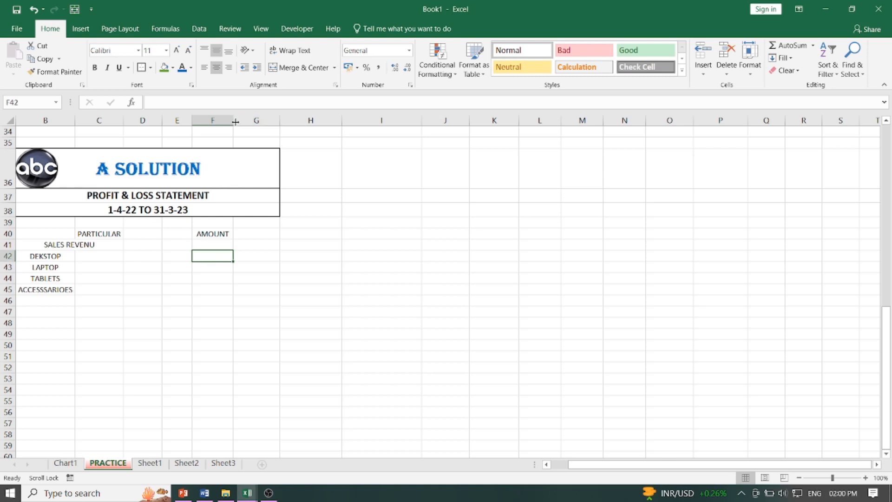
left_click_drag(235, 122, 255, 122)
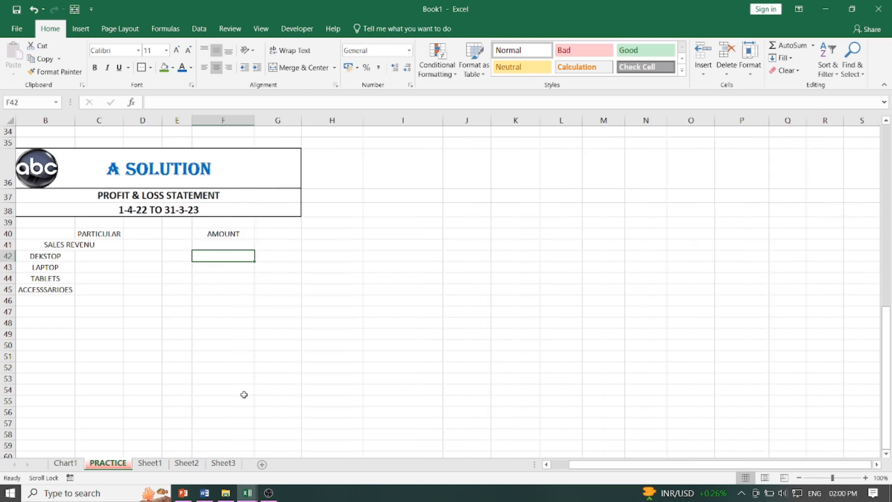
Consult the sales revenue figures in the session 28 profit and loss workbook and enter 75000 for DEKSTOP in cell F42 of Book1
mouse_move(247, 493)
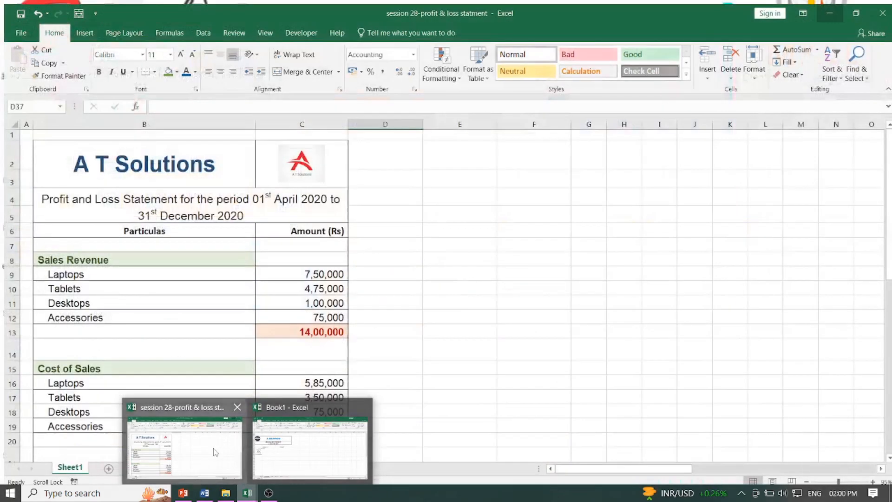
left_click(215, 452)
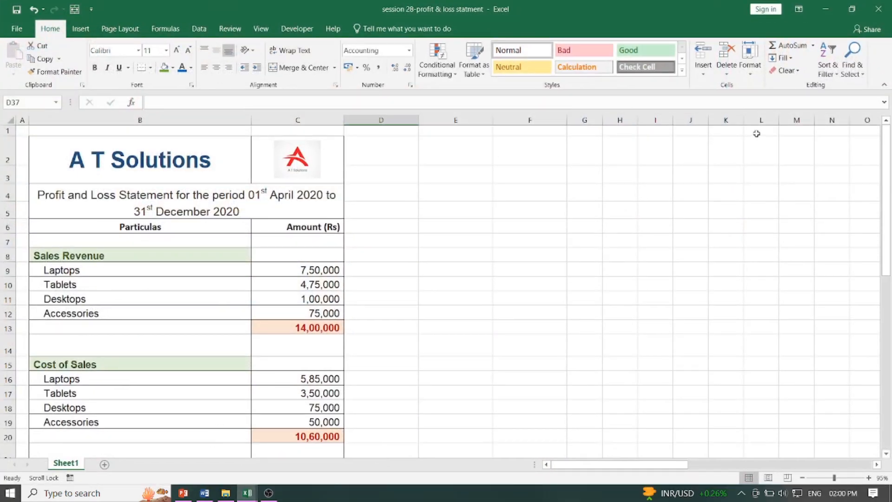
left_click(826, 9)
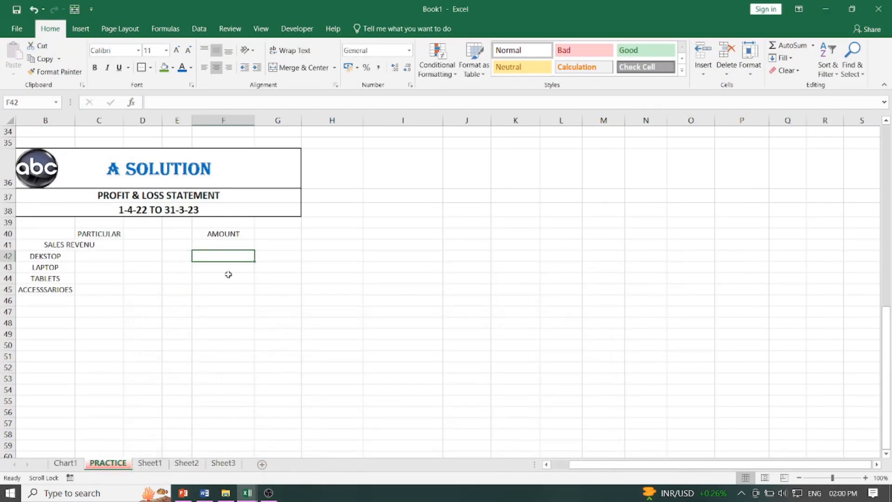
type("75000")
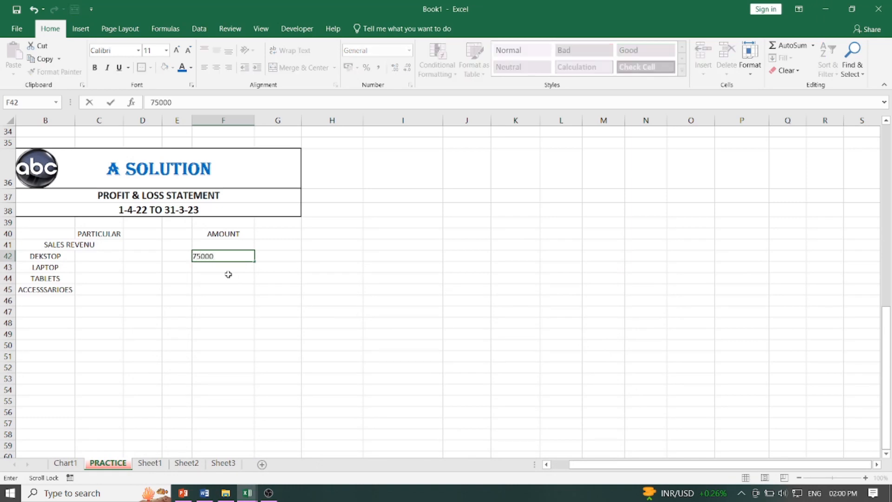
scroll(228, 275, "down", 1)
scroll(228, 274, "up", 1)
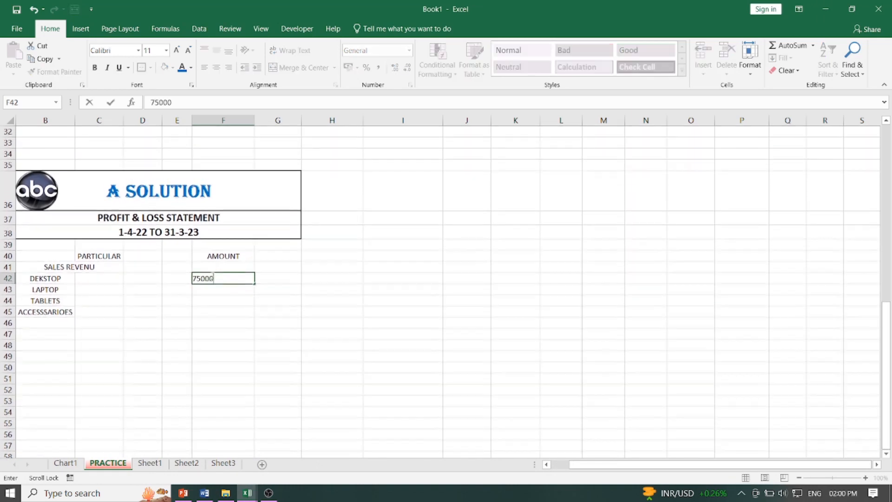
key("Return")
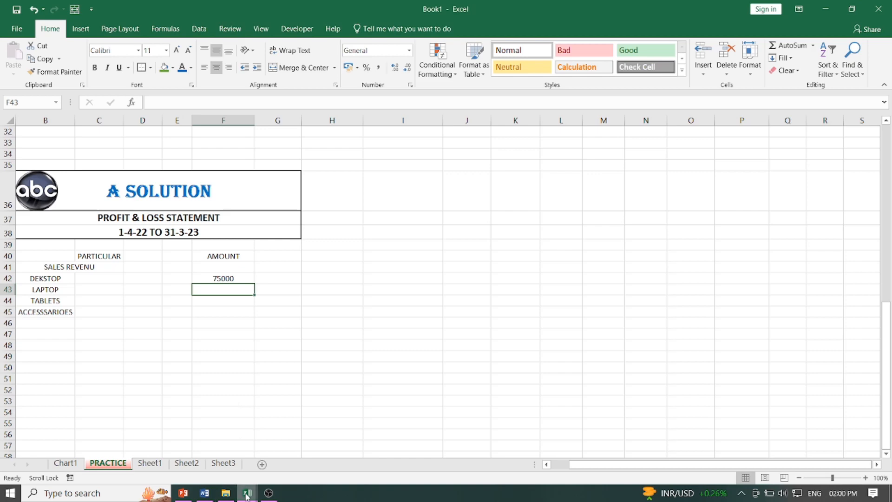
Check the reference profit and loss workbook again and enter 475000 as the LAPTOP amount in cell F43 of Book1
mouse_move(247, 493)
left_click(220, 447)
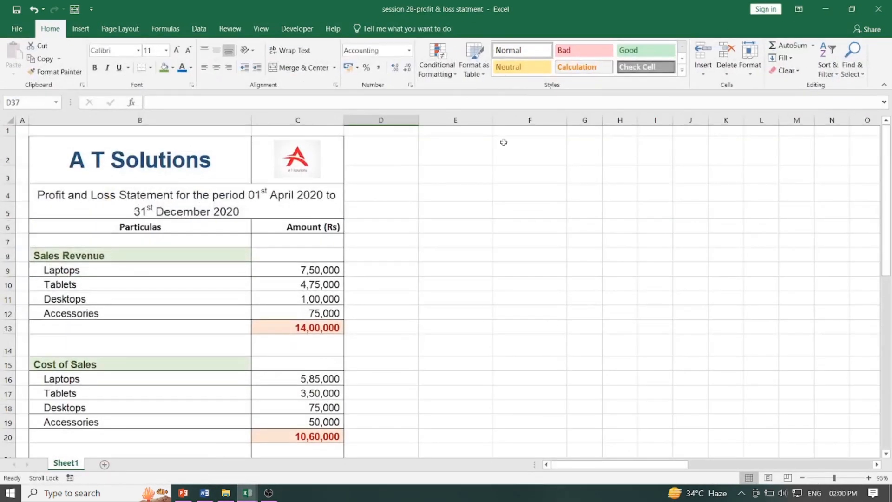
left_click(831, 12)
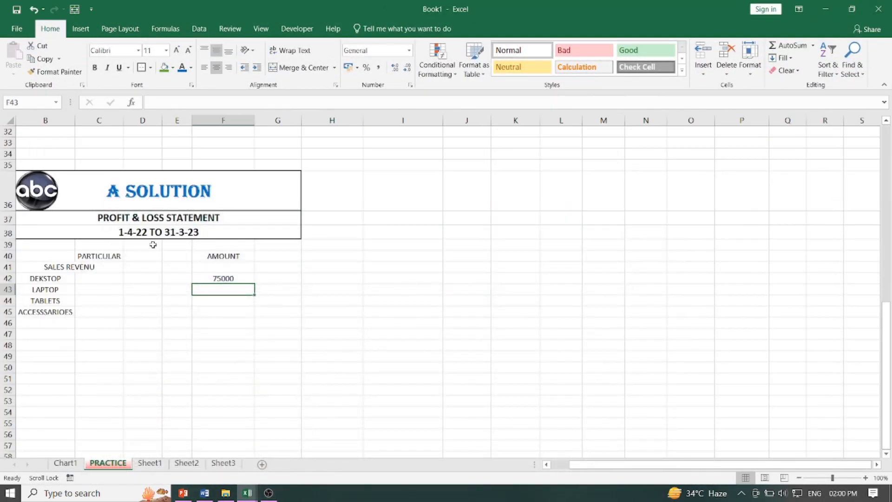
type("475000")
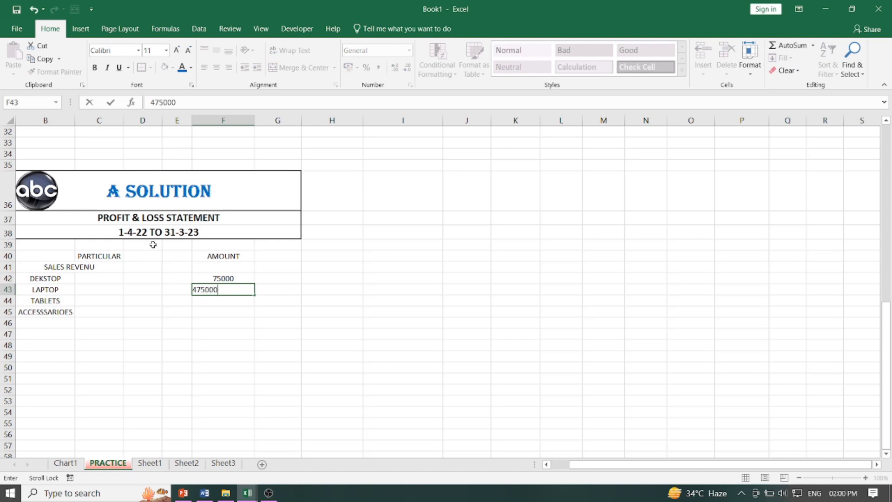
left_click(215, 301)
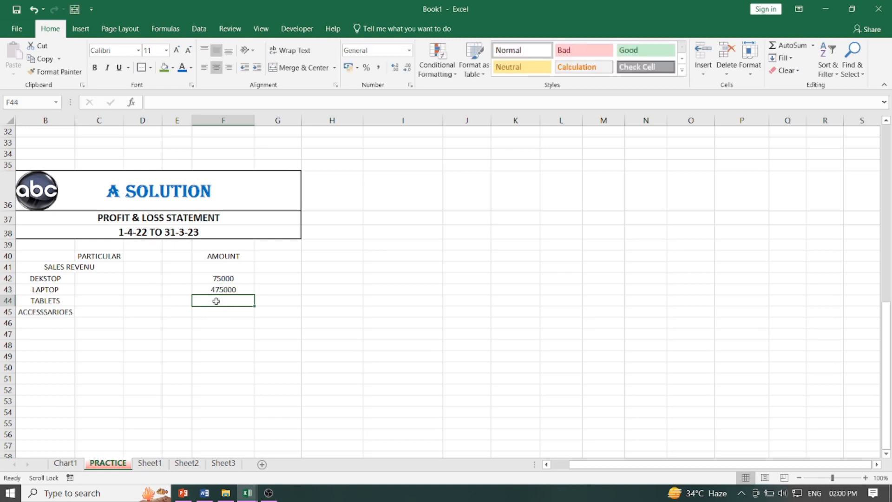
Consult the reference workbook and fill in the remaining Book1 sales amounts: 100000 for TABLETS in F44 and 75000 for accessories in F45
left_click(254, 494)
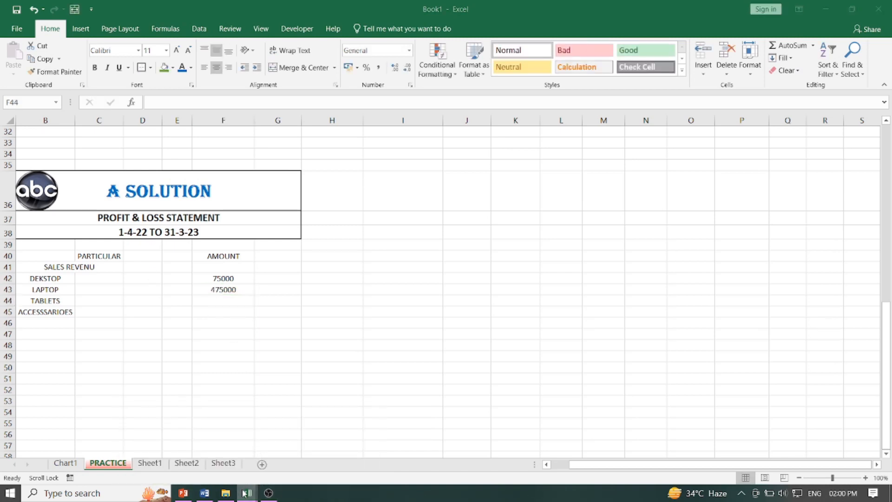
left_click(220, 466)
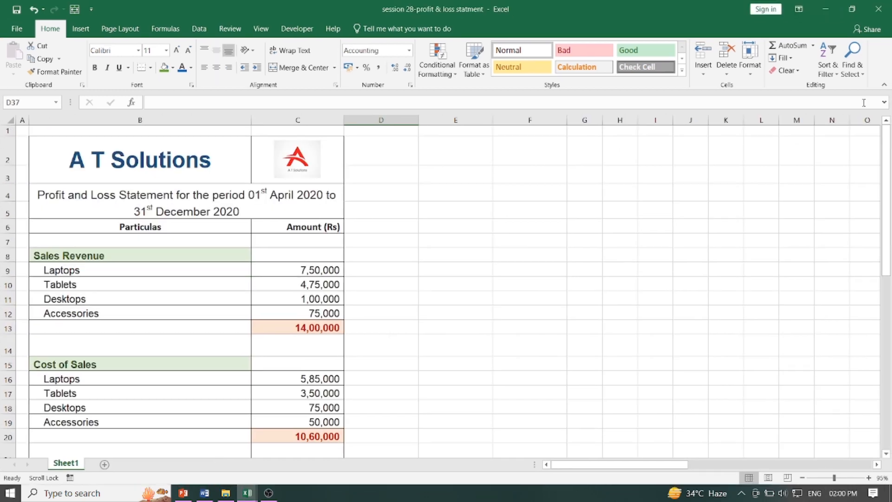
left_click(825, 9)
type("100000")
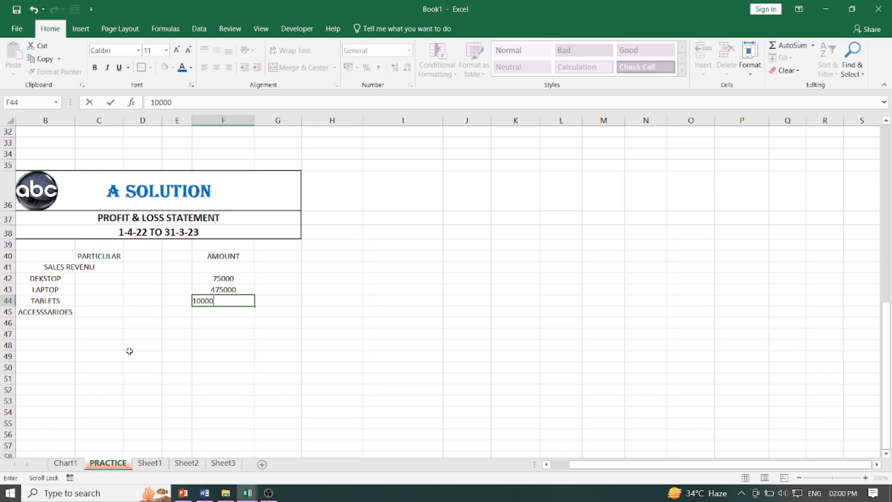
left_click(211, 313)
type("75000")
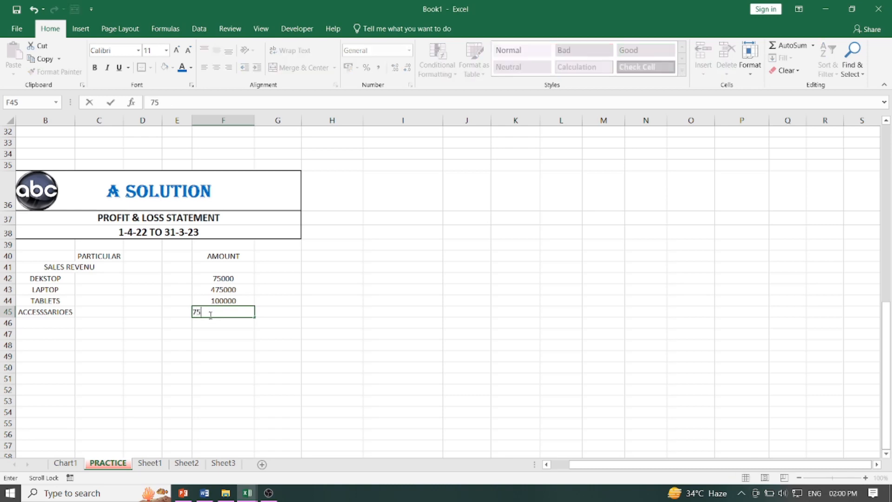
left_click(49, 324)
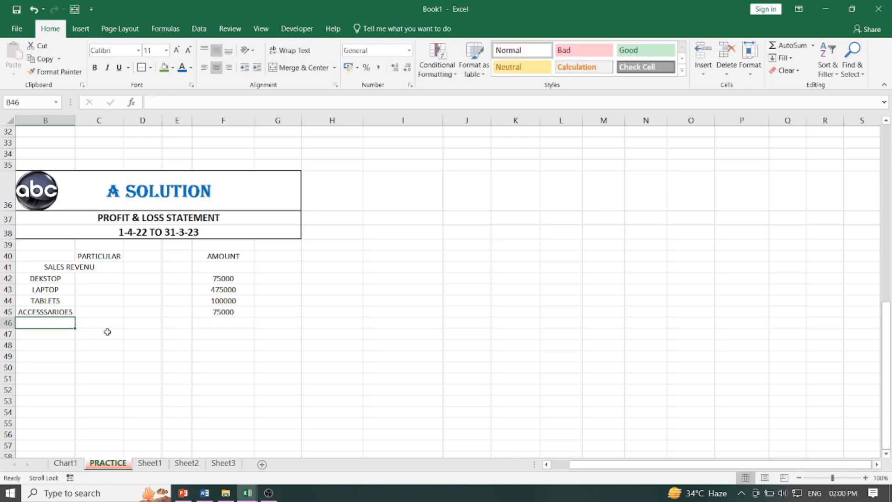
Enter the label TOTAL in cell B47, leaving row 46 blank below the sales items
scroll(108, 332, "down", 1)
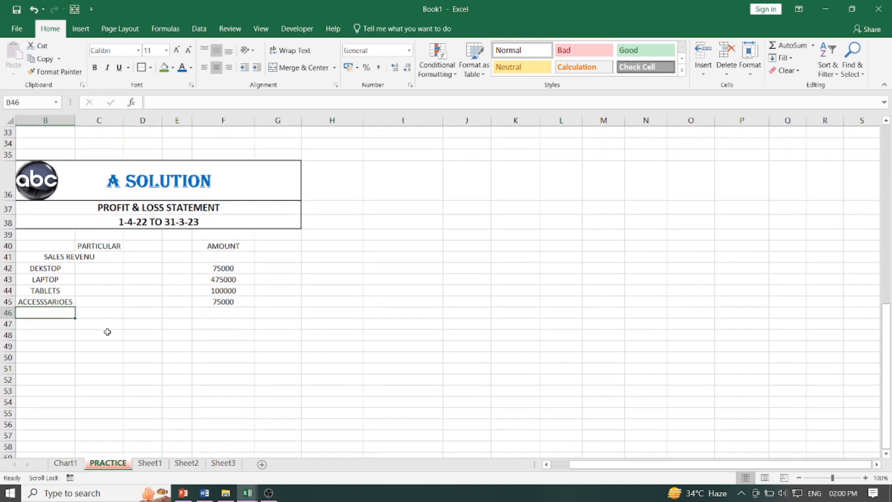
left_click(43, 325)
type("T")
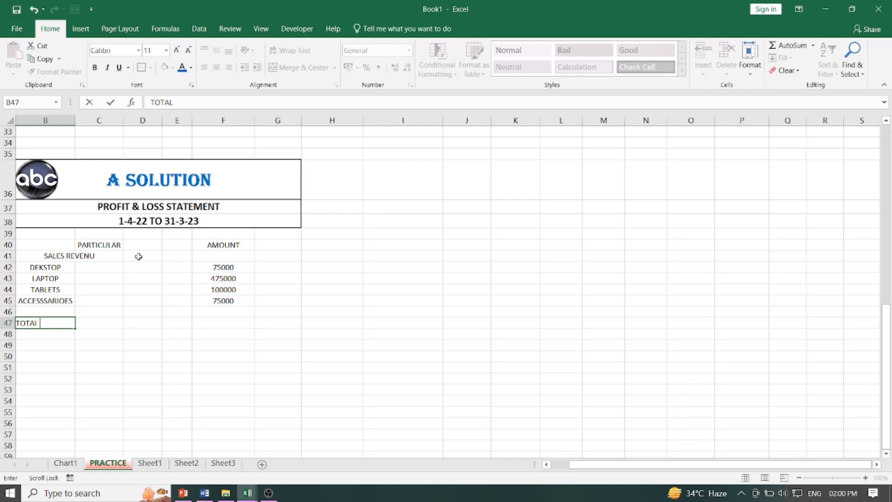
type("OTAL")
Total the sales amounts in cell F47 with an AutoSum of F42:F46
left_click(237, 321)
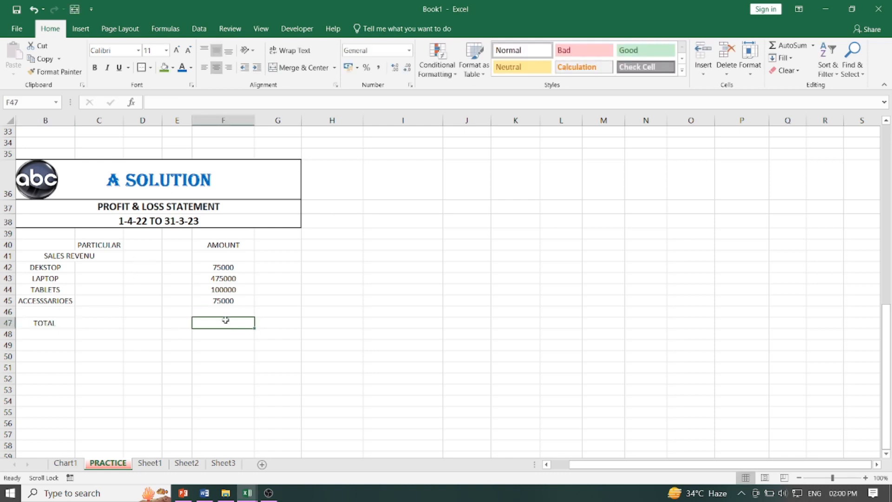
left_click(813, 45)
left_click(795, 72)
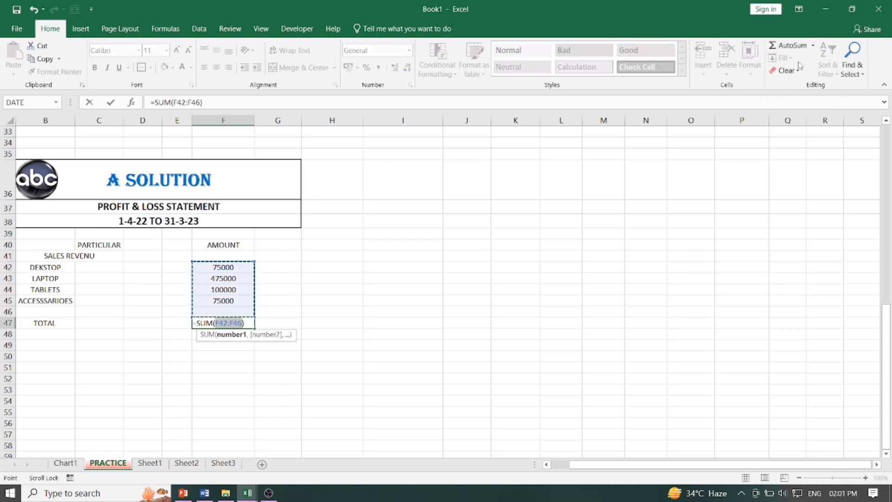
key("Return")
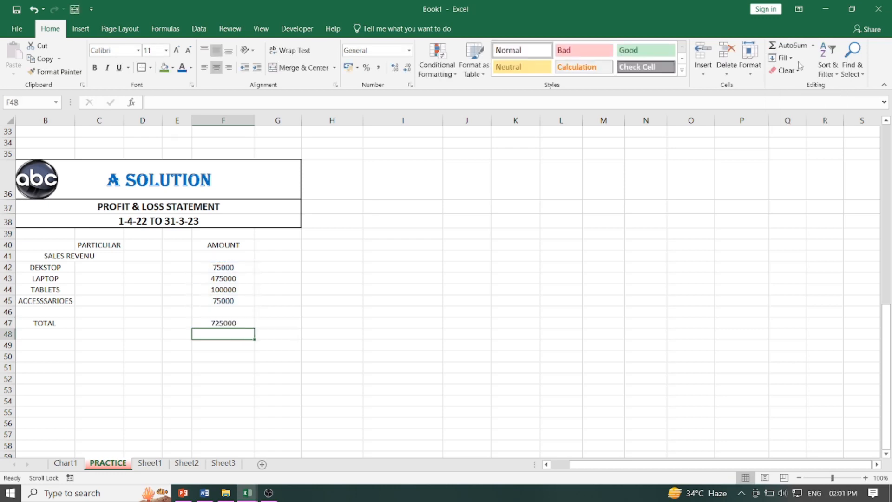
Merge and center the PARTICULAR heading across B40:D40, and make both it and the AMOUNT heading in F40 bold
left_click(55, 257)
left_click(92, 247)
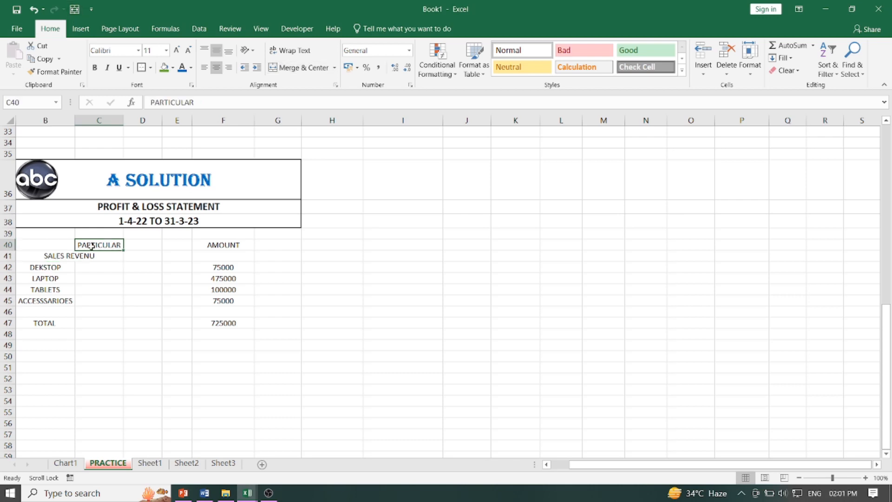
left_click_drag(37, 244, 130, 244)
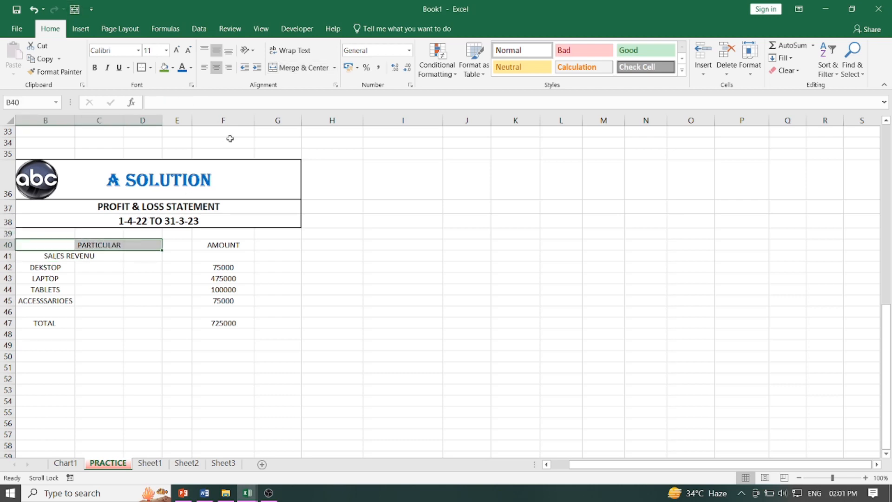
left_click(301, 68)
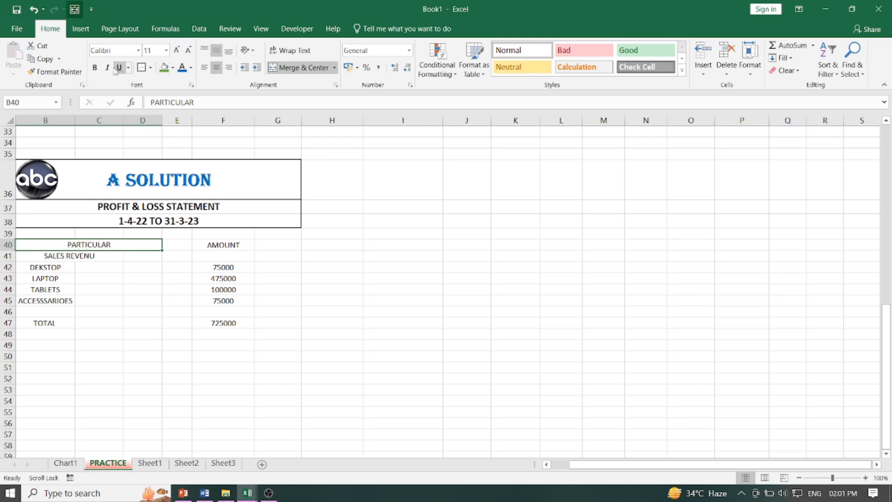
left_click(95, 68)
left_click(215, 245)
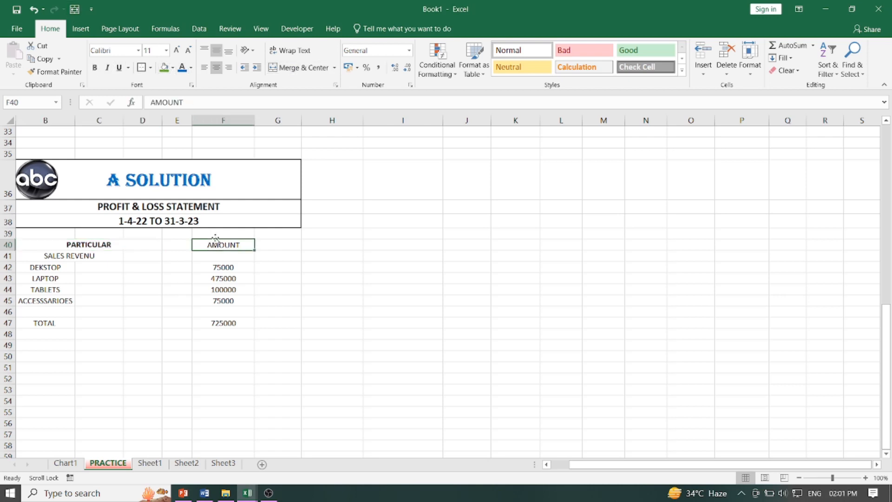
left_click(95, 69)
Merge and center the SALES REVENU heading across B41:E41
left_click_drag(22, 255, 170, 257)
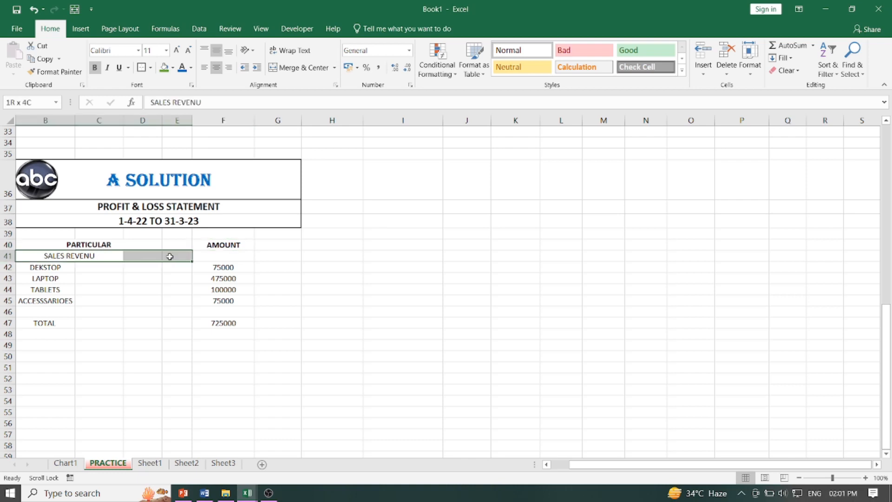
left_click(300, 68)
left_click(52, 268)
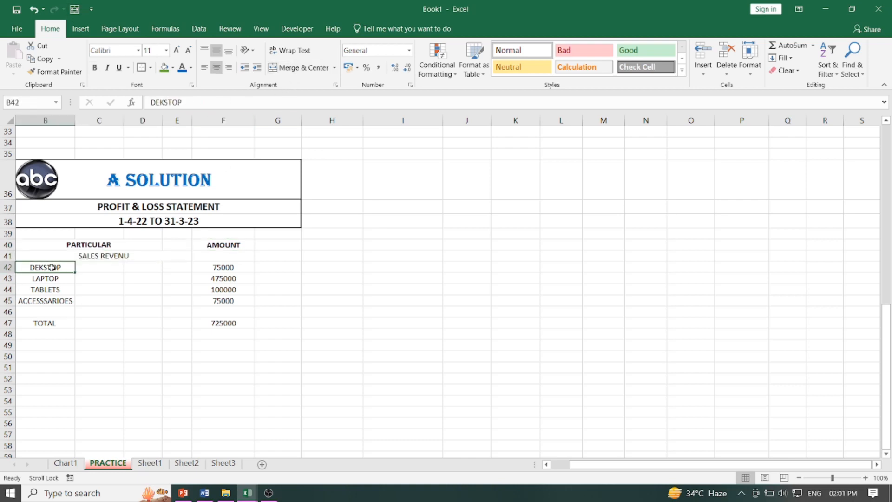
left_click(39, 279)
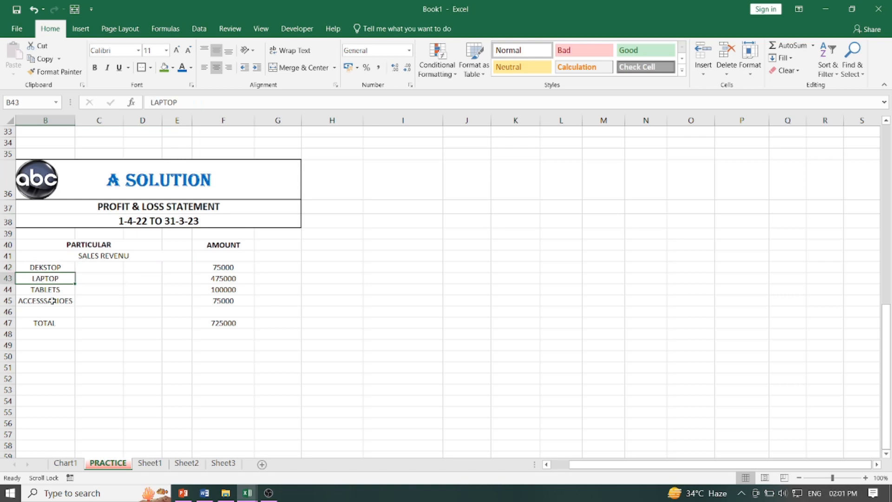
left_click(54, 291)
left_click(55, 302)
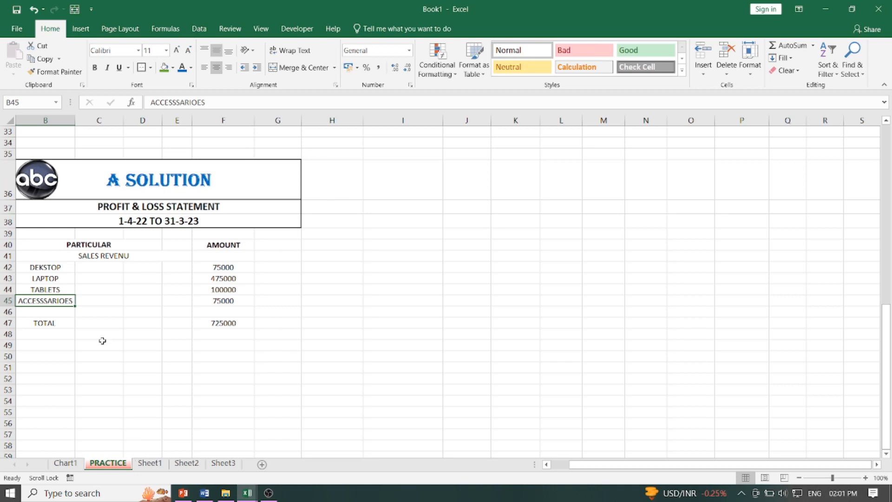
left_click(47, 345)
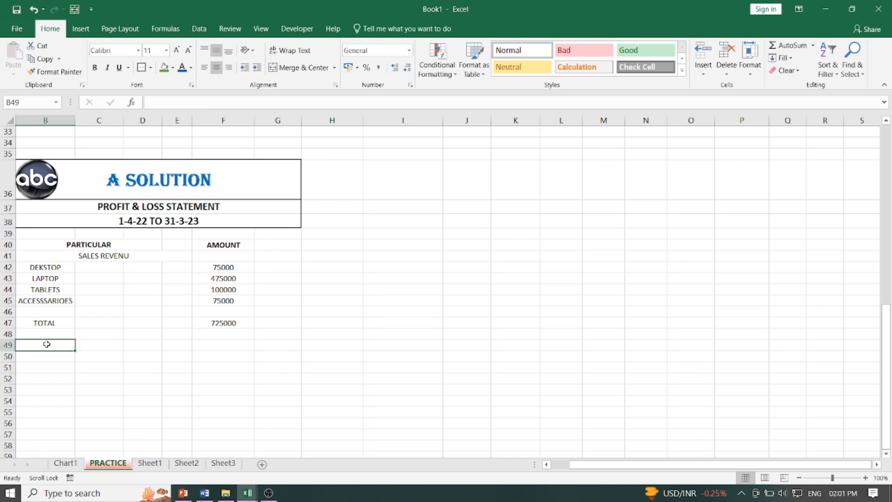
left_click(45, 335)
left_click(50, 346)
Consult the reference workbook and enter the heading COST OF SALES in Book1, merged and centered across B48:D48
left_click(242, 492)
left_click(235, 474)
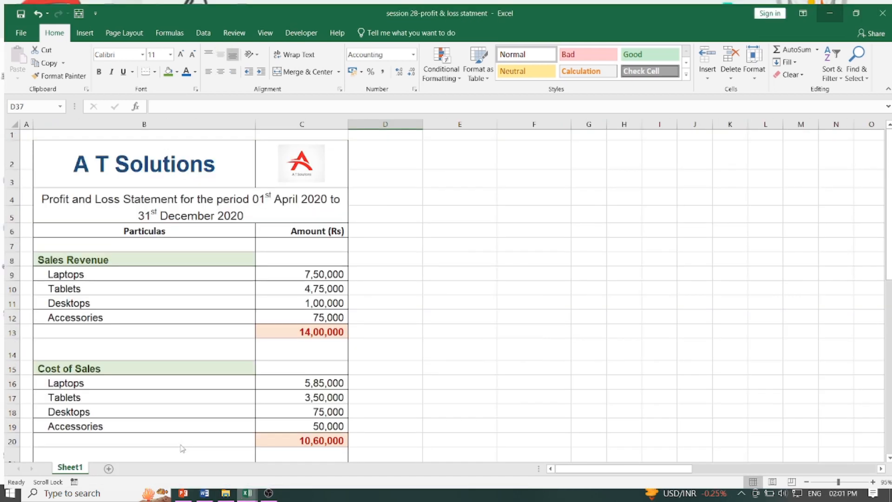
left_click(827, 7)
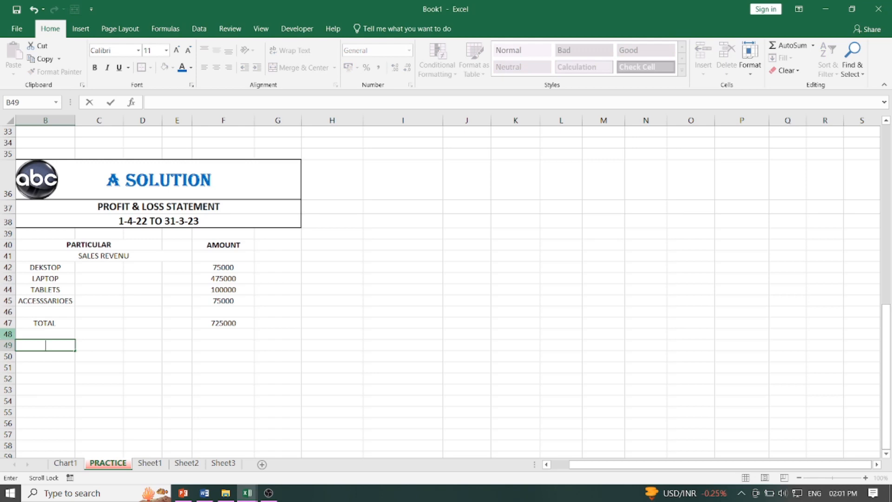
left_click(56, 333)
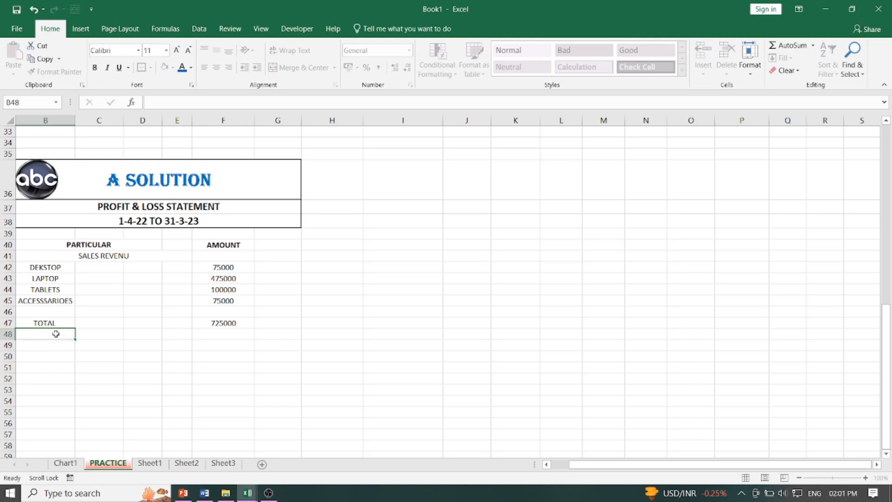
left_click_drag(56, 334, 91, 333)
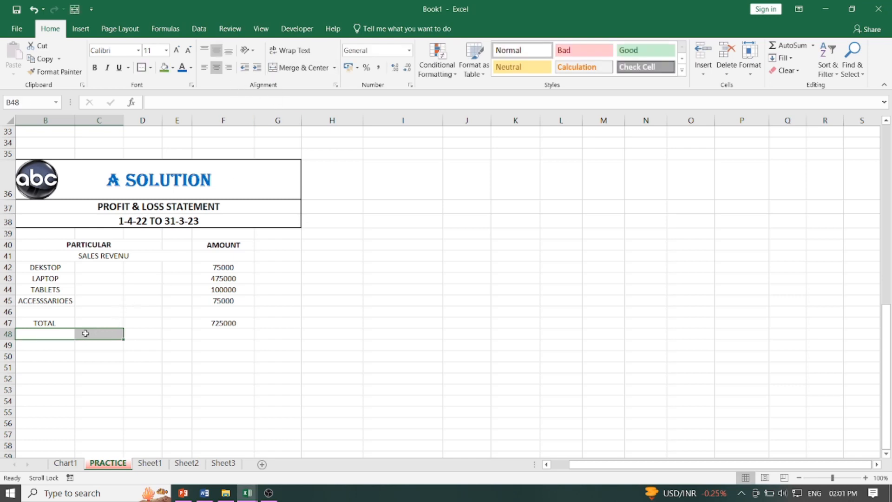
left_click_drag(66, 334, 152, 333)
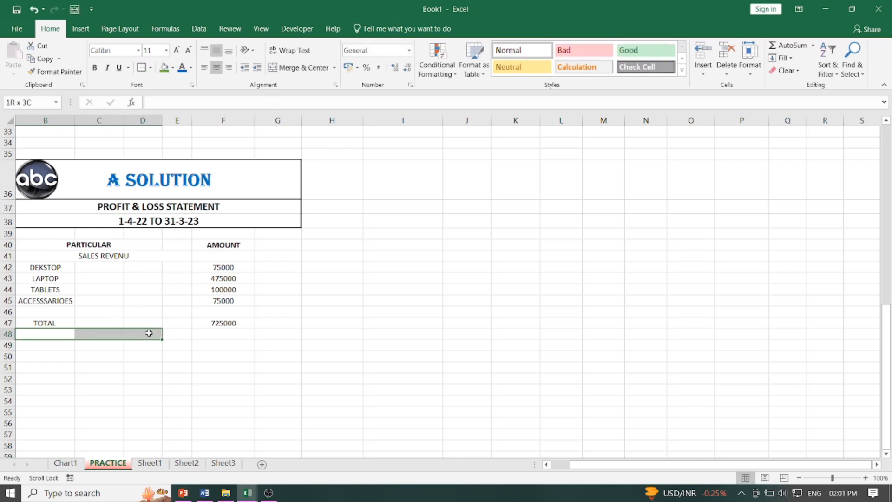
left_click(304, 68)
type("COST")
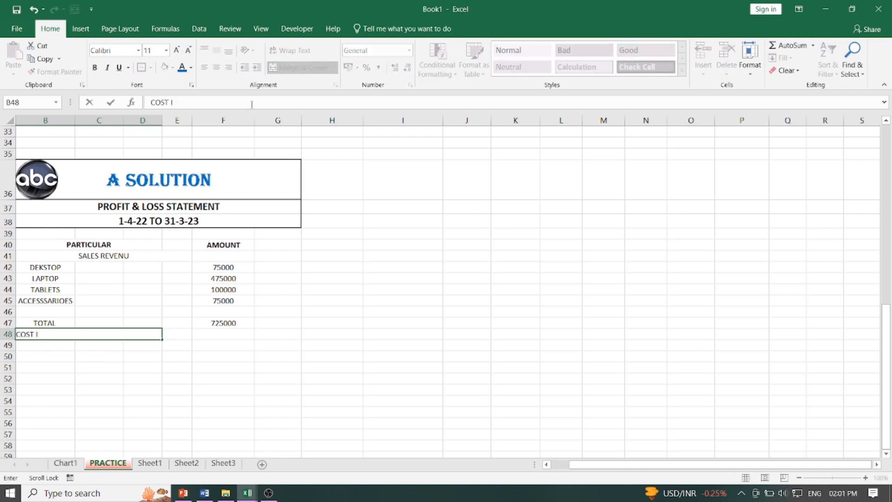
type(" OF SALES")
left_click(116, 356)
Copy the four sales item labels from B42:B45 to B49:B52 under the COST OF SALES heading
left_click(49, 349)
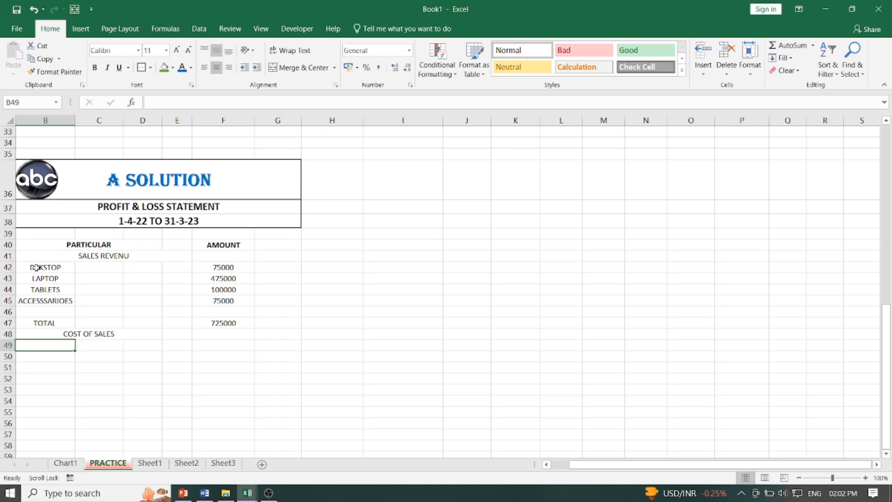
left_click_drag(37, 268, 31, 299)
key("ctrl+c")
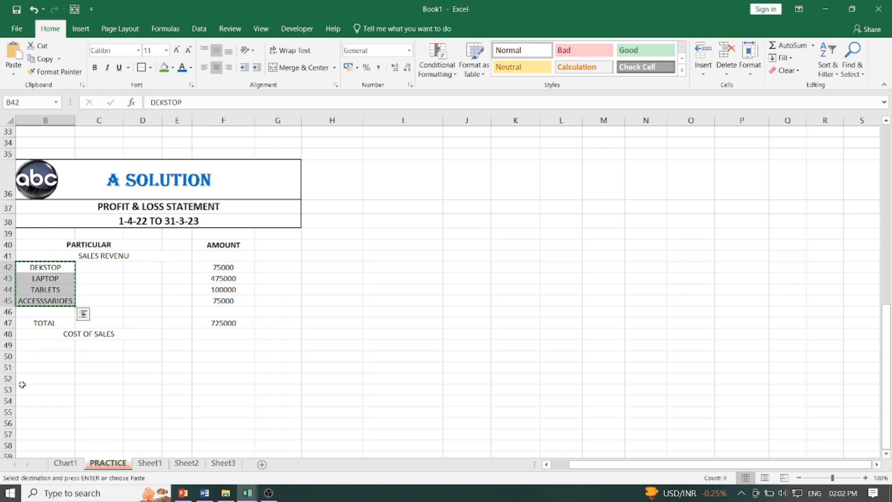
left_click_drag(50, 347, 55, 379)
key("ctrl+v")
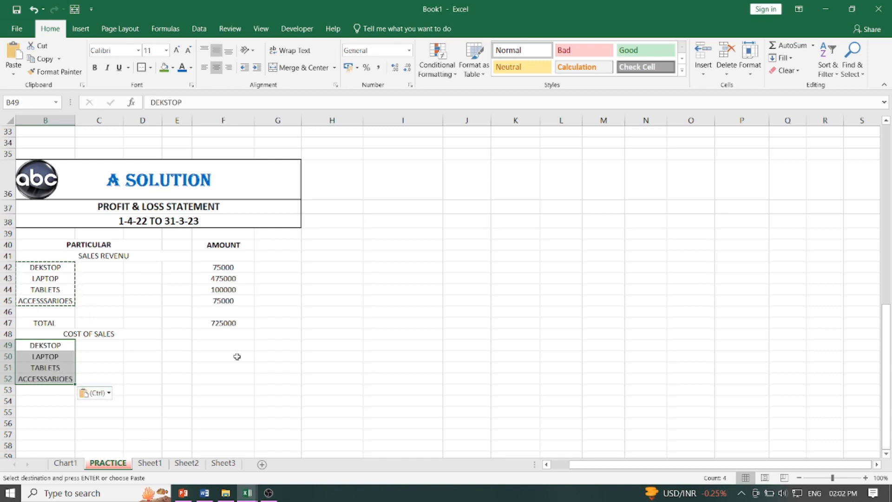
Check the cost of sales figures in the reference workbook and enter 58500 as the DEKSTOP cost in F49 of Book1
left_click(226, 344)
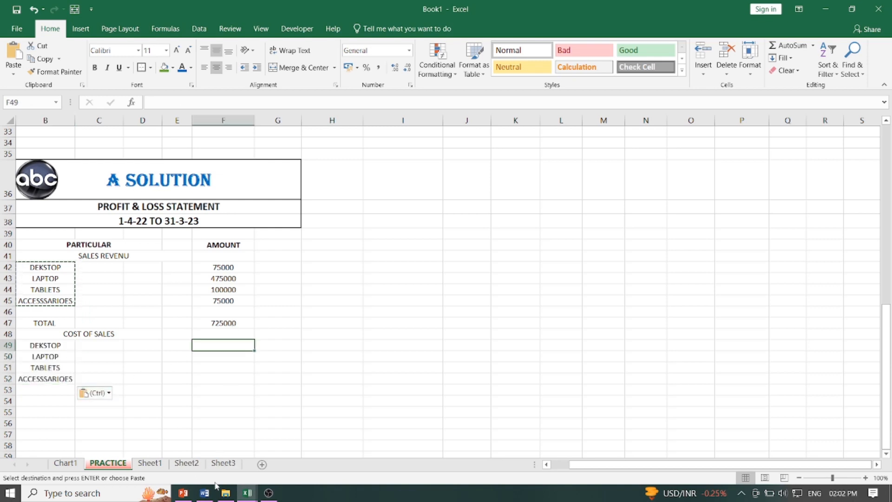
left_click(247, 493)
left_click(221, 462)
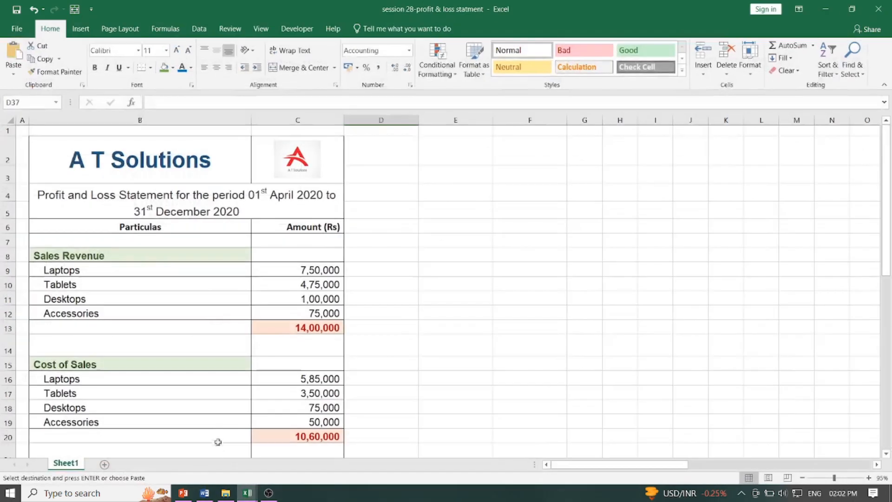
left_click(825, 9)
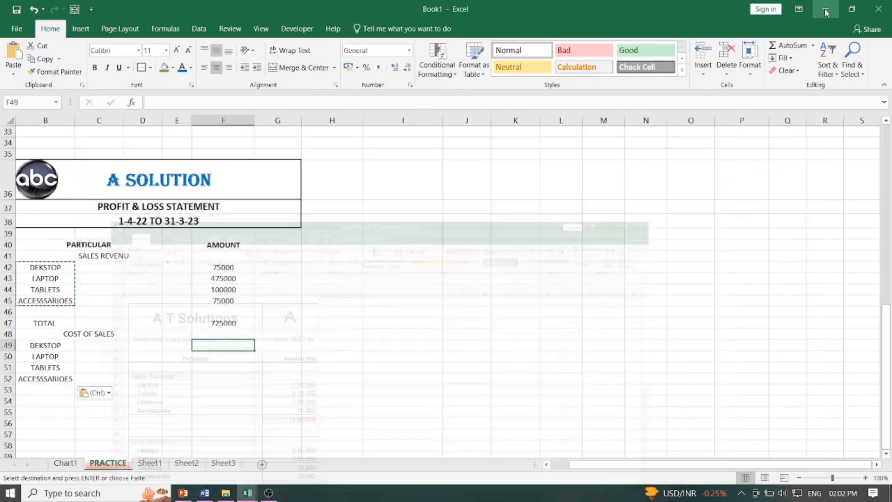
left_click(235, 266)
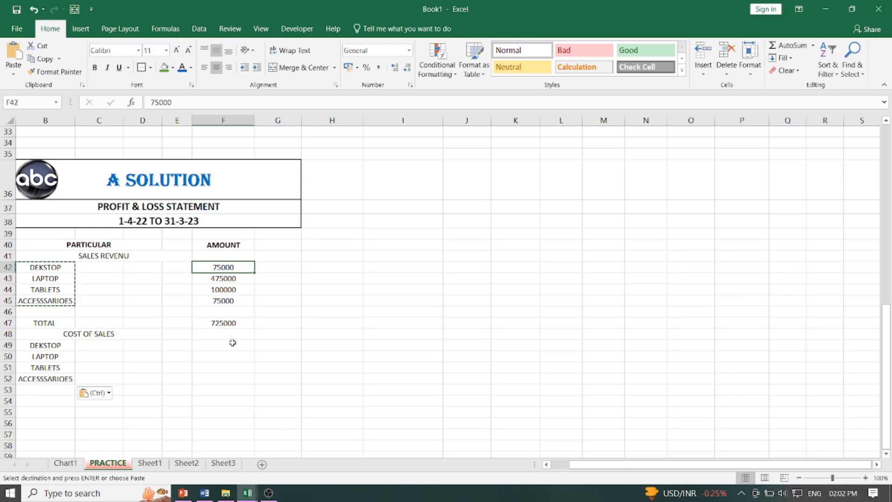
left_click(228, 356)
left_click(228, 346)
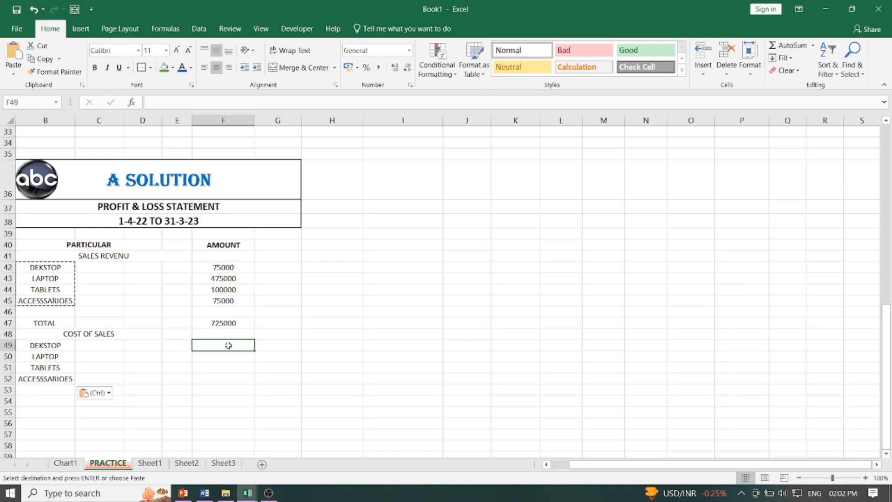
type("5850")
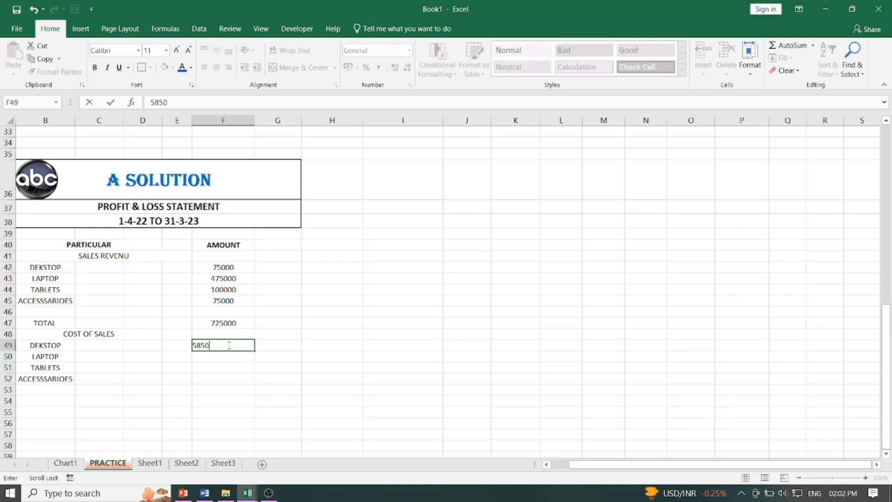
type("0")
key("Return")
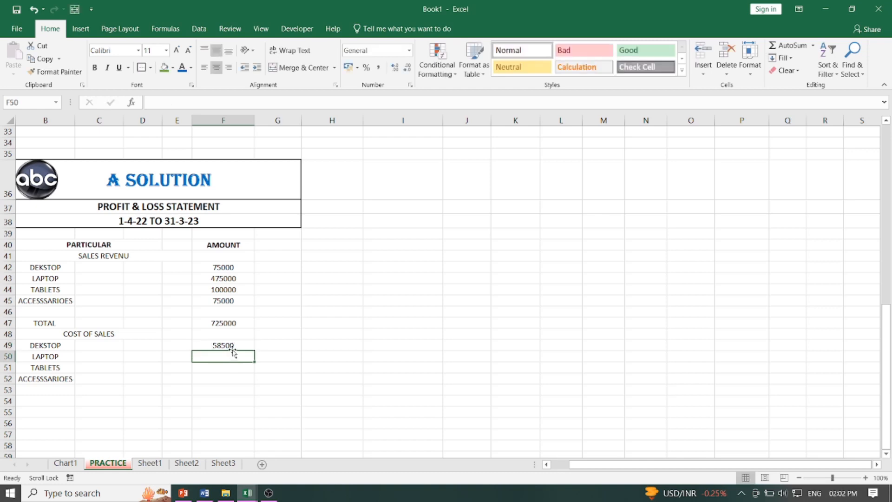
Consult the reference workbook again and enter 350000 as the LAPTOP cost in F50 of Book1
mouse_move(247, 493)
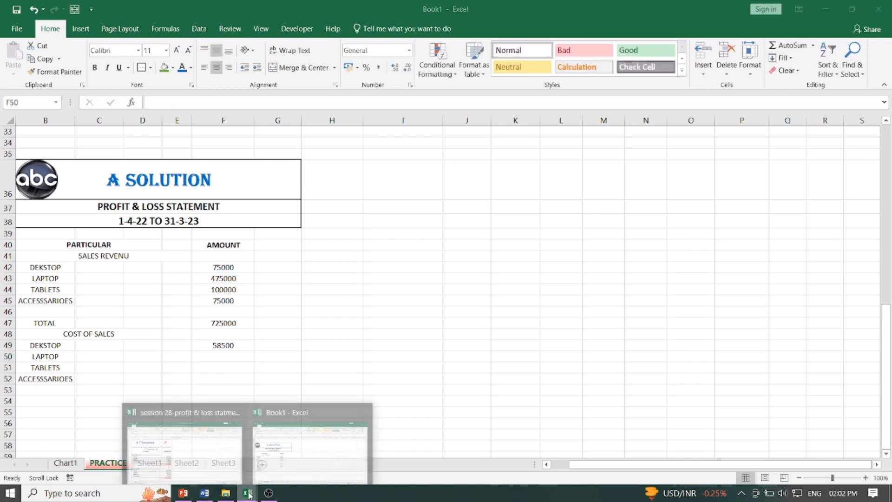
left_click(218, 465)
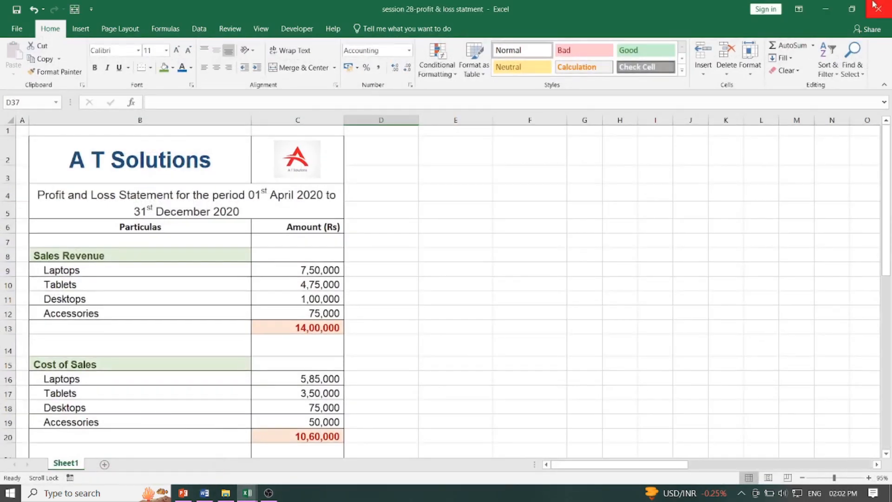
left_click(827, 9)
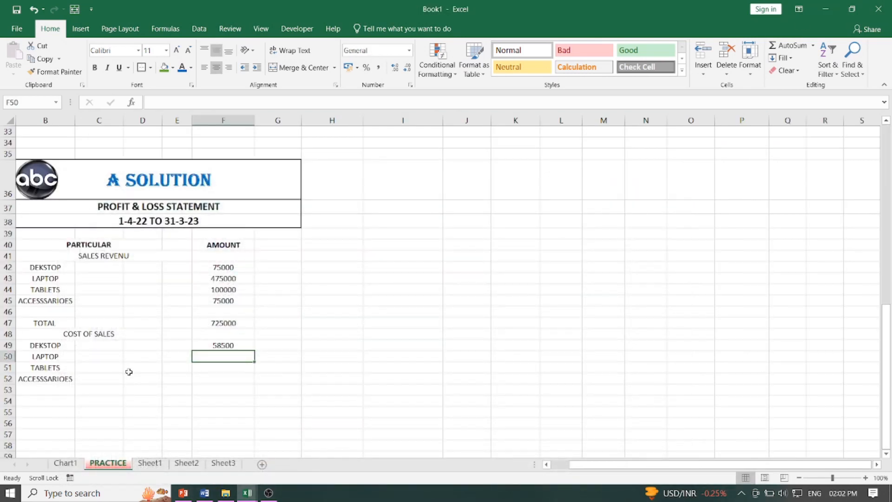
type("350000")
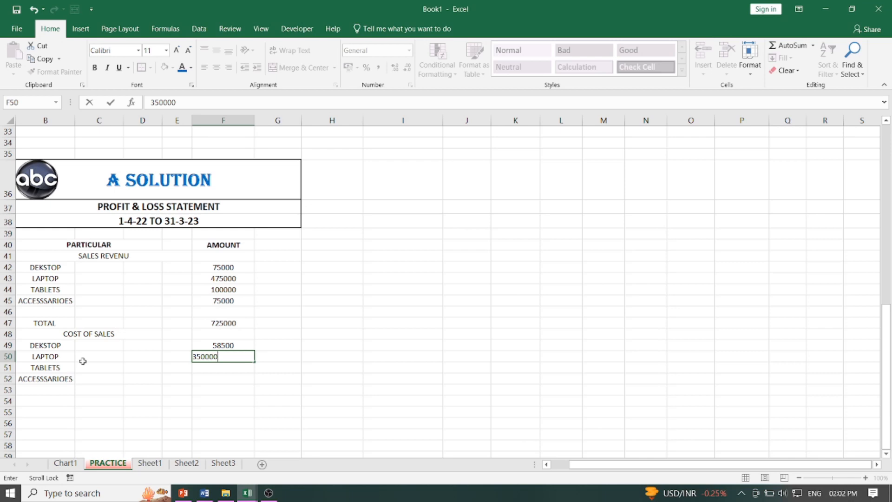
left_click(202, 370)
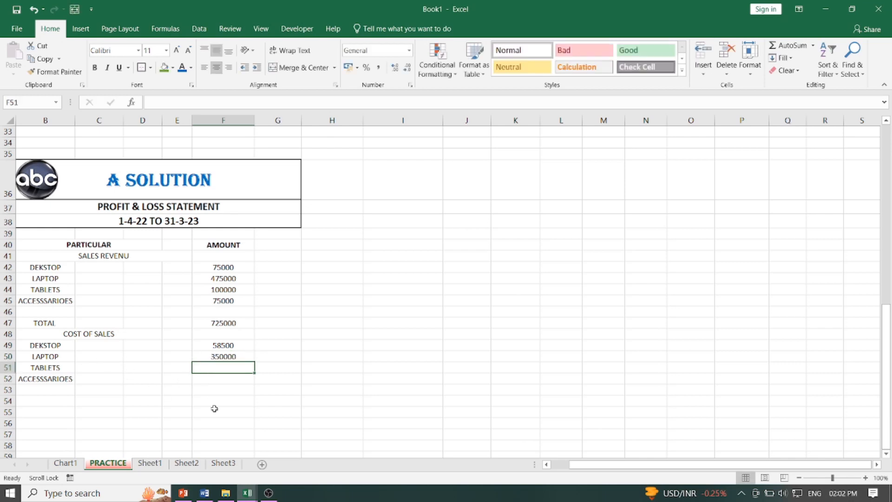
Look up the next cost in the reference workbook and enter 75000 as the TABLETS cost in F51 of Book1
mouse_move(247, 493)
left_click(235, 467)
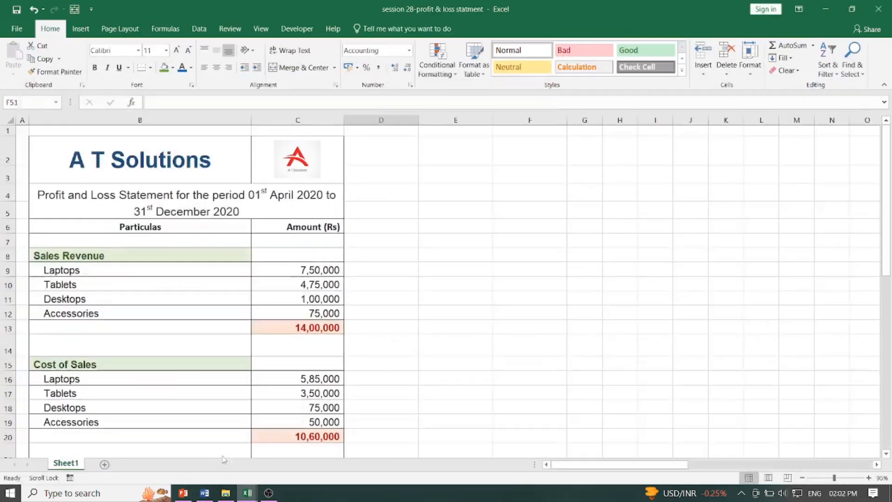
left_click(826, 9)
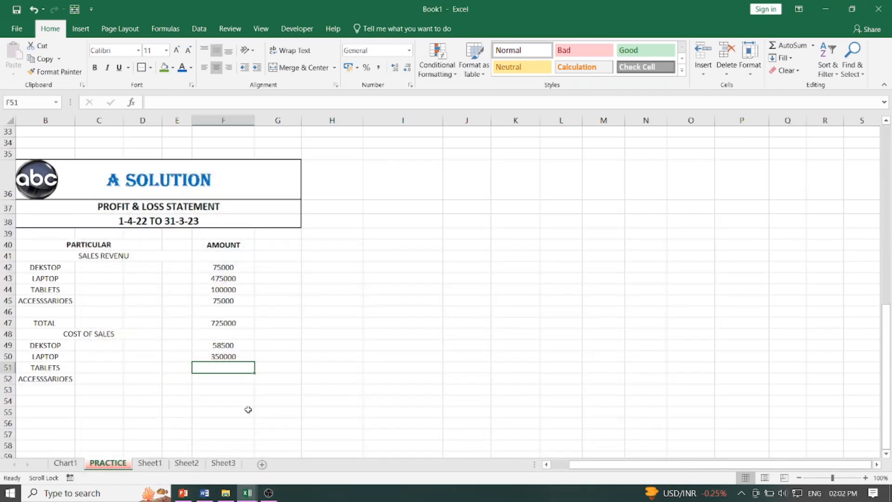
type("75000")
scroll(248, 410, "down", 1)
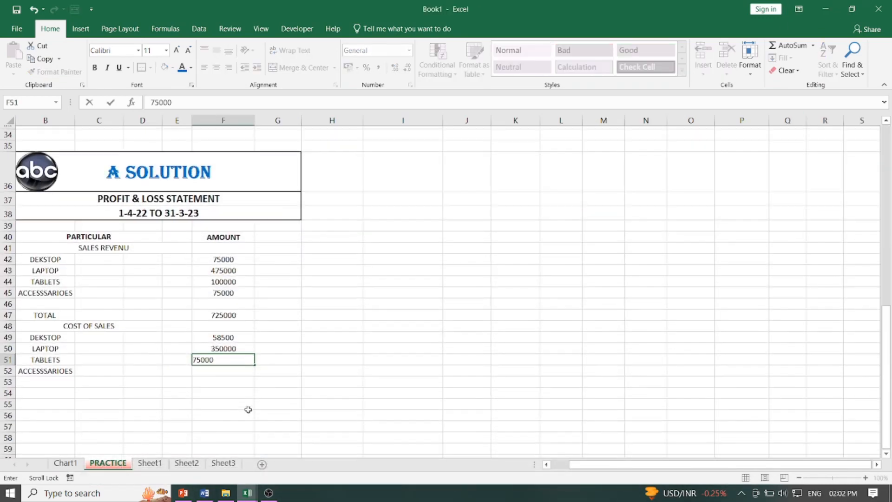
type("2")
type("00")
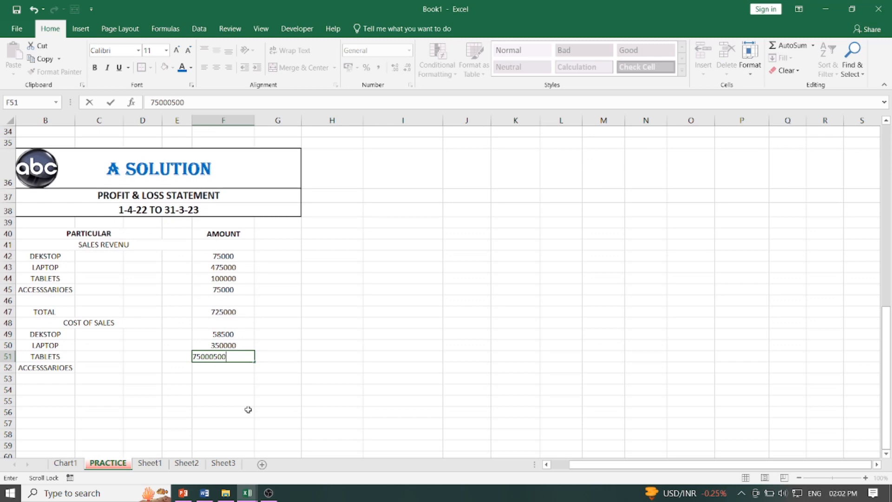
key("BackSpace")
key("BackSpace")
left_click(225, 368)
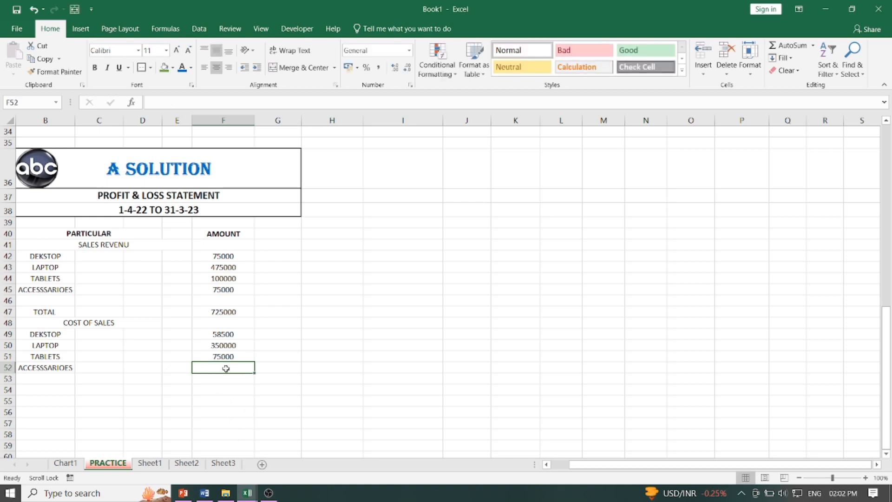
Enter 50000 as the ACCESSSARIOES cost in F52 and add a TOTAL label in B54
type("50000")
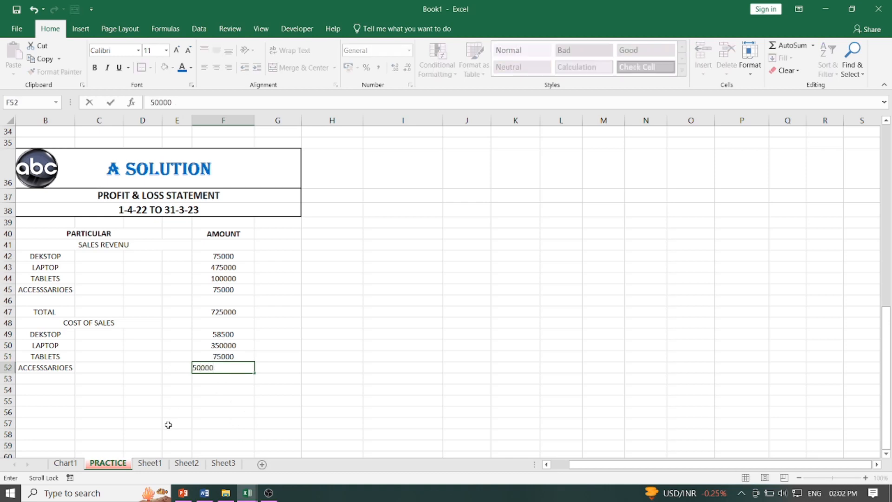
left_click(167, 411)
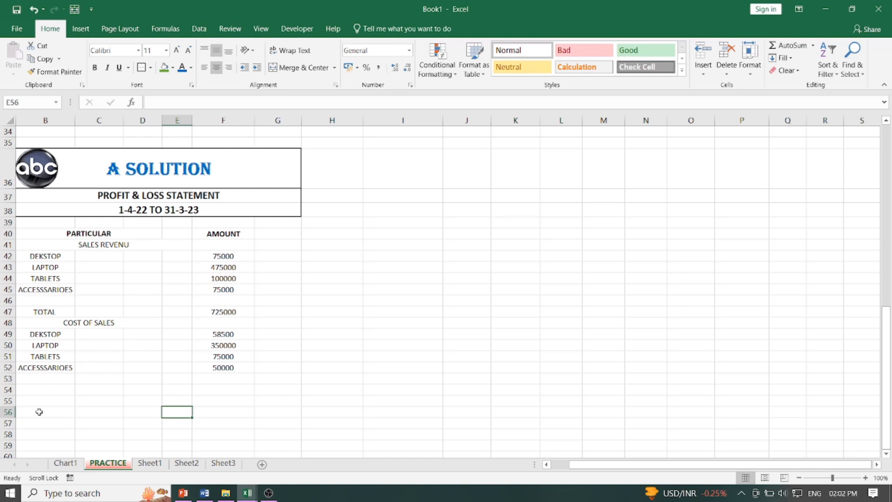
left_click(42, 374)
left_click(43, 388)
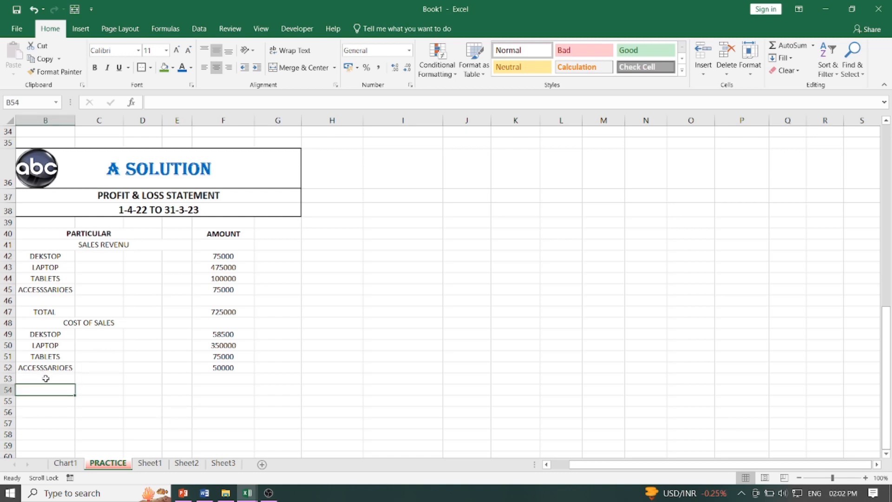
type("T")
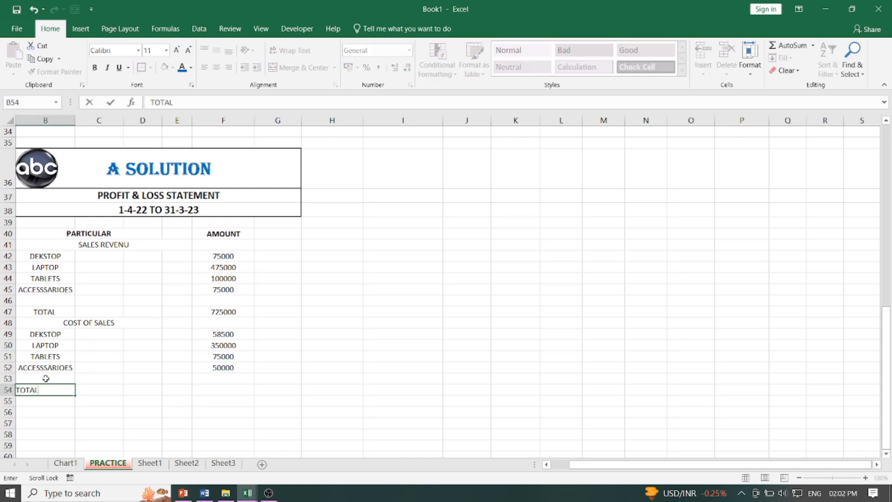
type("OTAL")
Total the cost of sales amounts in F54 with AutoSum over F49:F53
left_click(218, 387)
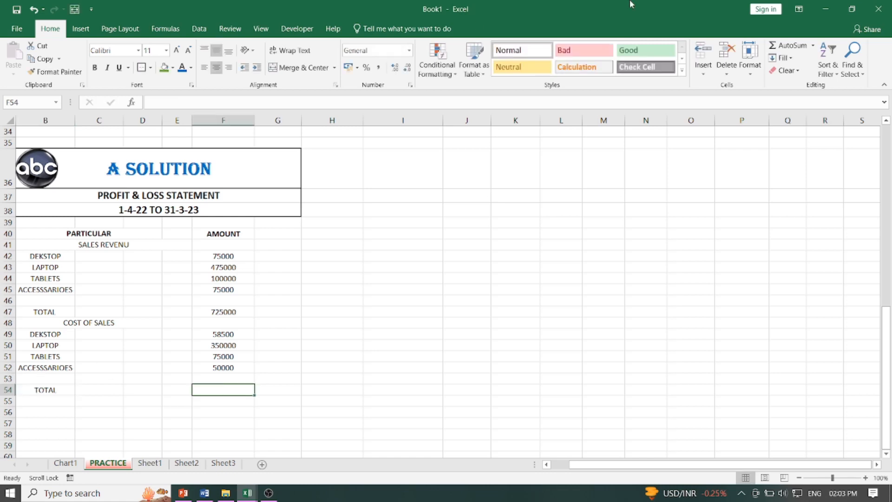
left_click(814, 45)
left_click(794, 57)
key("Return")
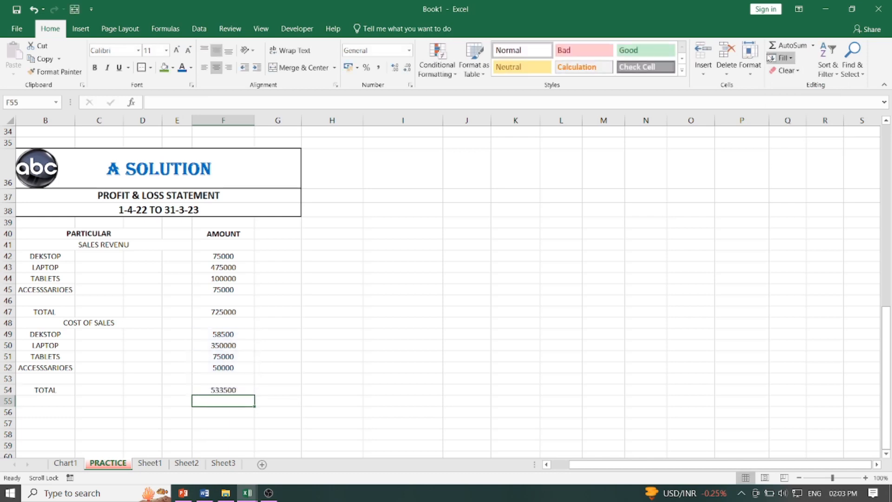
Review the formulas of both section totals and check how the reference workbook lays out the Gross Profit row
left_click(42, 403)
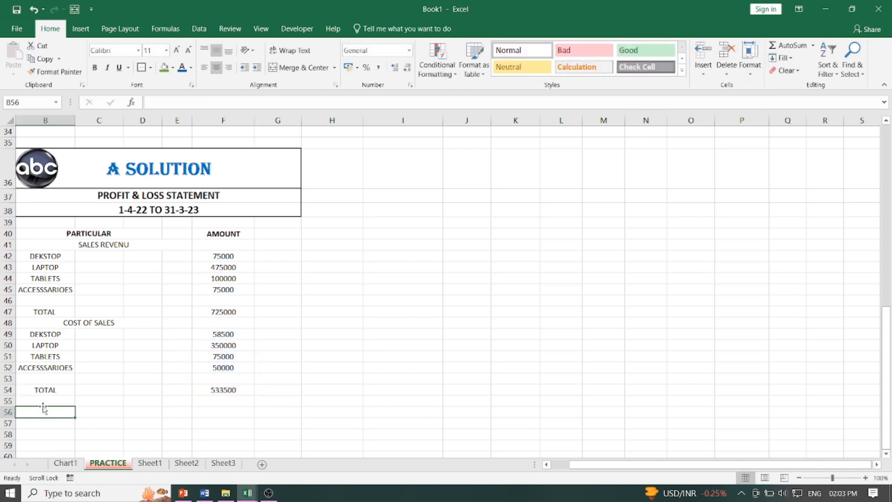
left_click(49, 414)
left_click(218, 388)
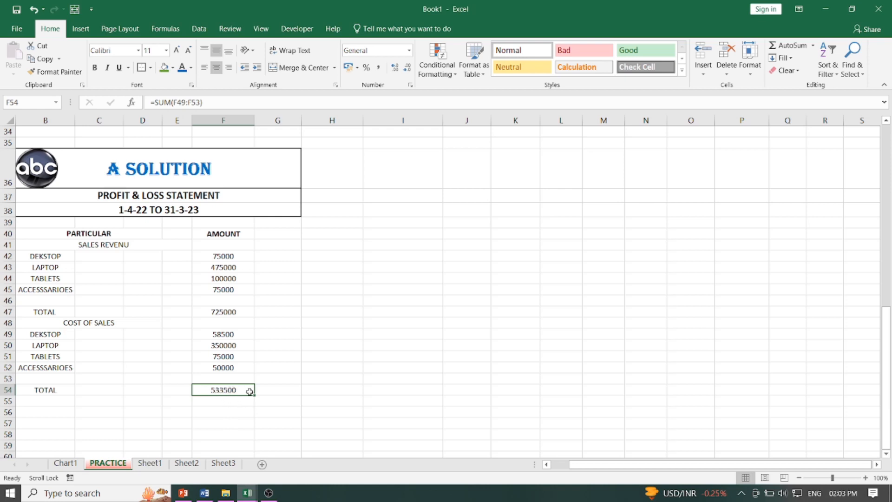
left_click(219, 309)
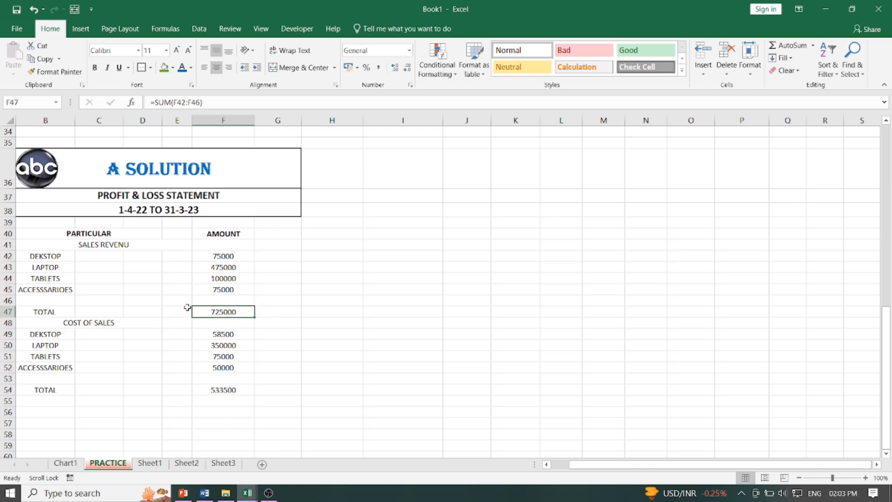
left_click(53, 410)
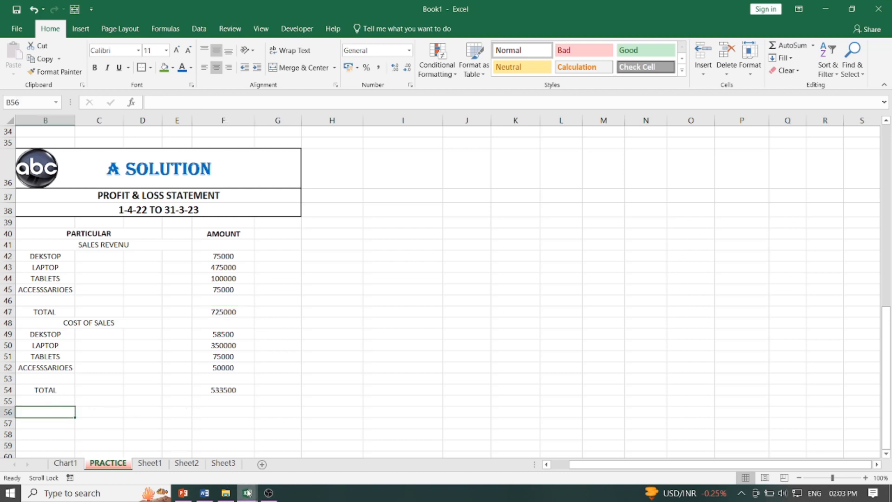
mouse_move(248, 493)
left_click(158, 444)
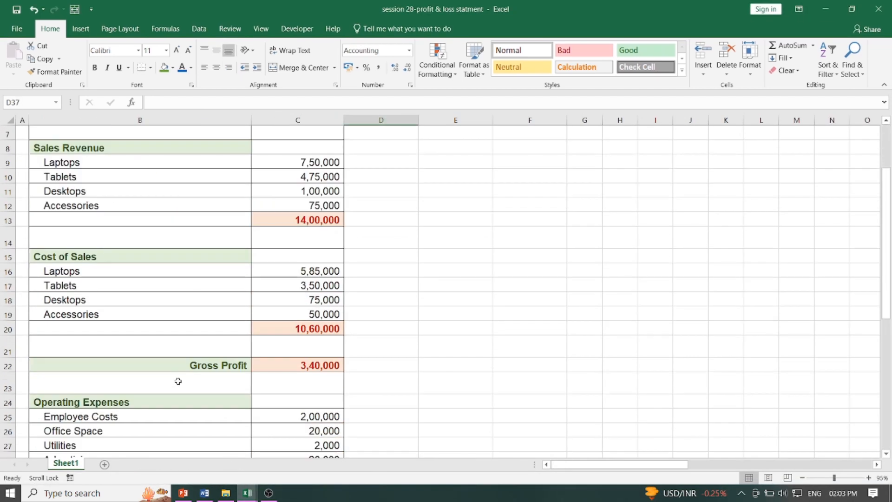
left_click(826, 9)
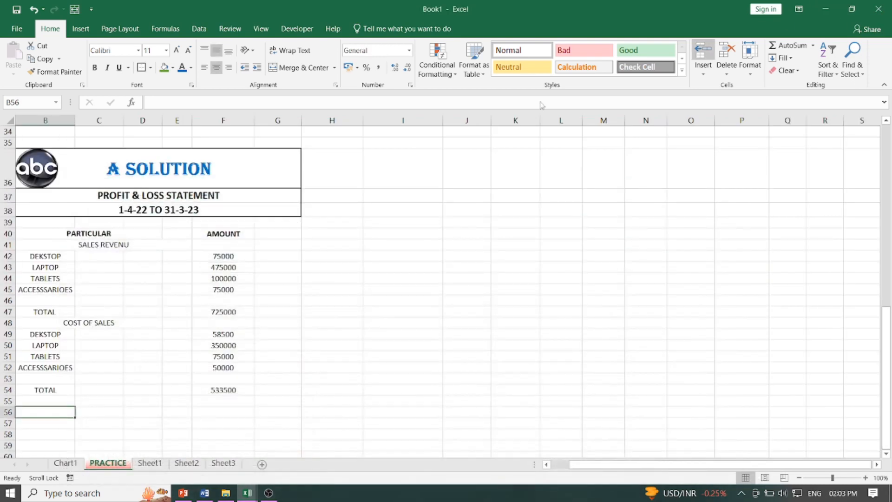
Merge and center D56:E56 in Book1 and enter the label GROSS PROFIT
left_click(140, 411)
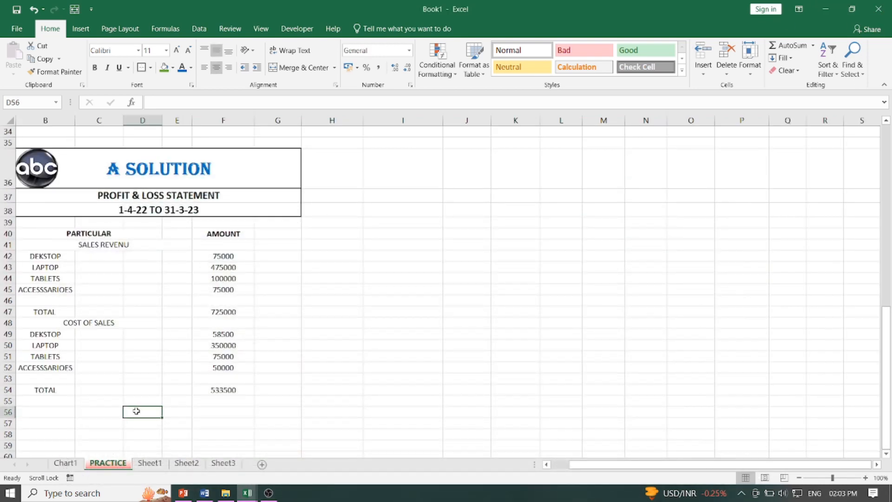
left_click_drag(136, 411, 175, 410)
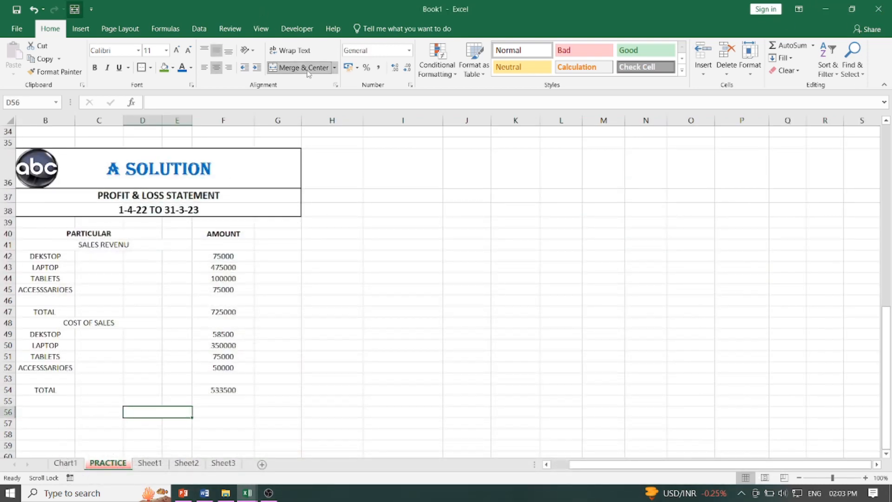
type("GROS")
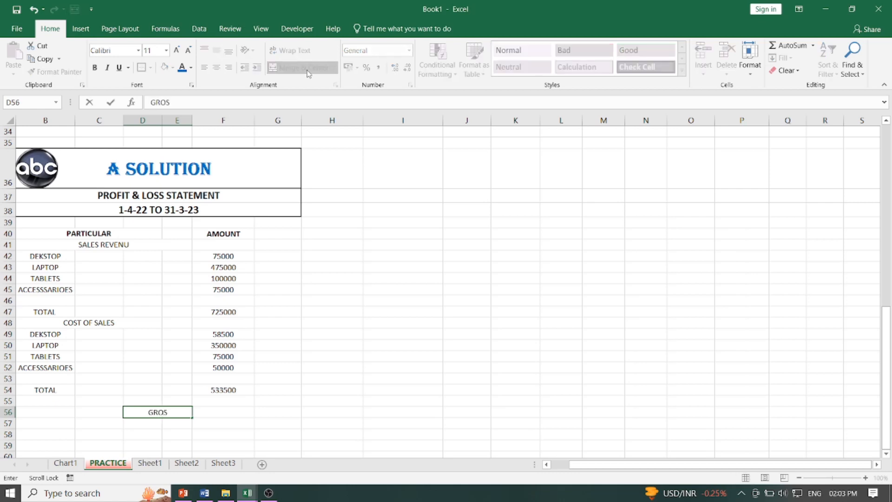
type("S PRO")
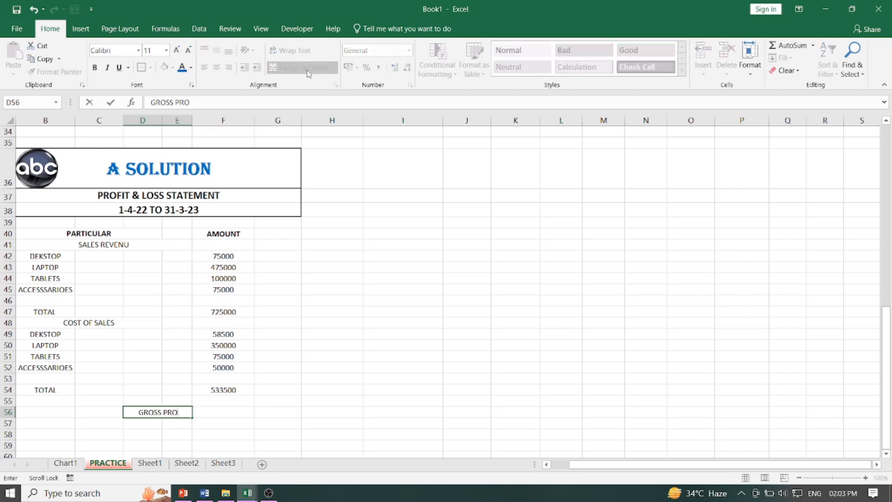
type("FIT")
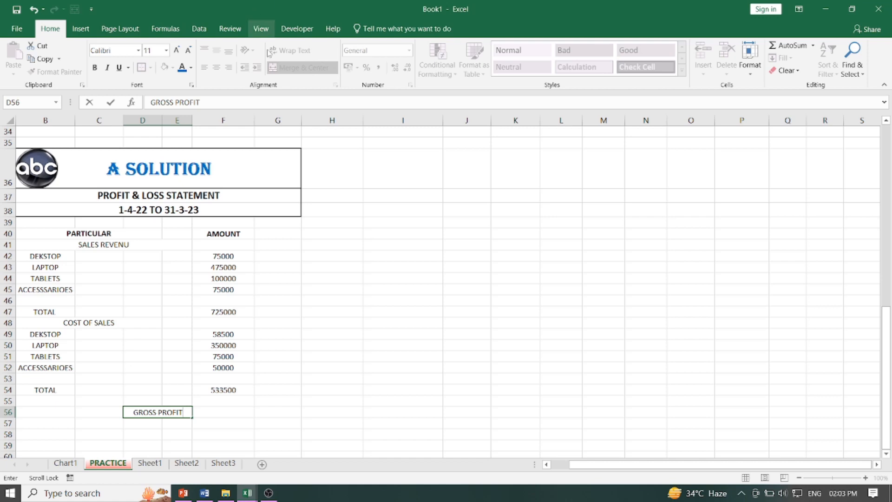
Calculate the gross profit in F56 by subtracting the cost of sales total from the sales total with =F47-F54
left_click(233, 416)
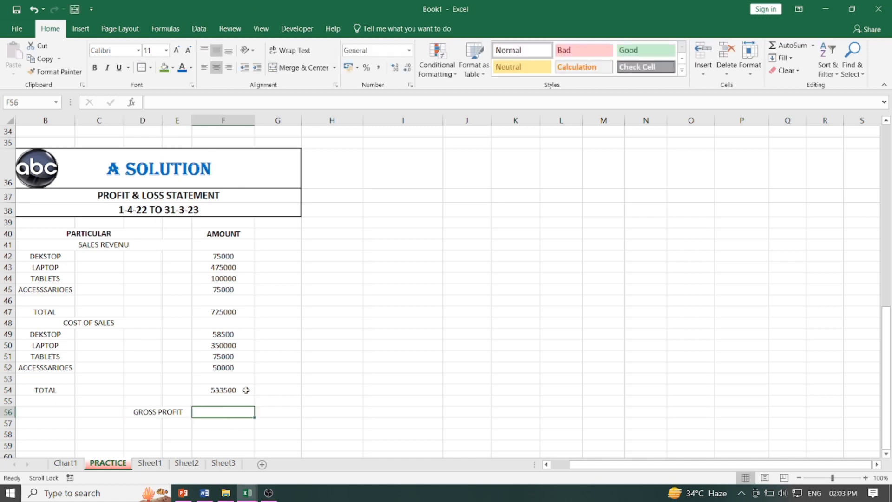
type("=")
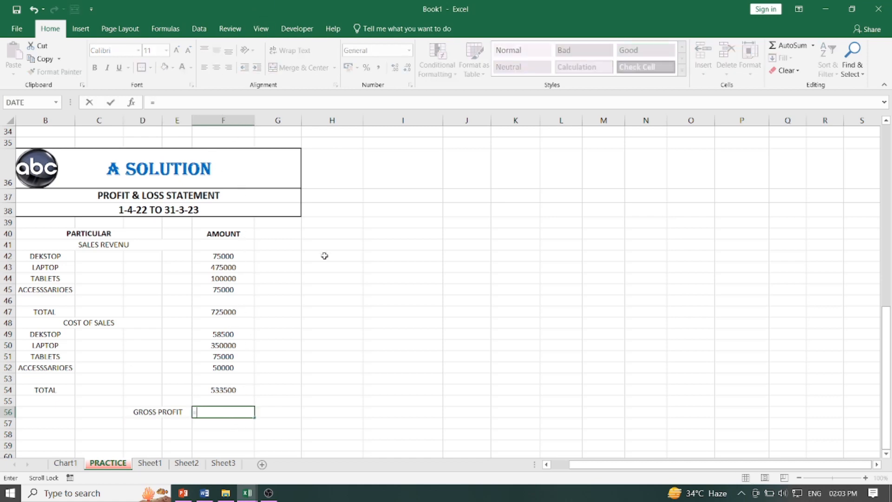
left_click(223, 314)
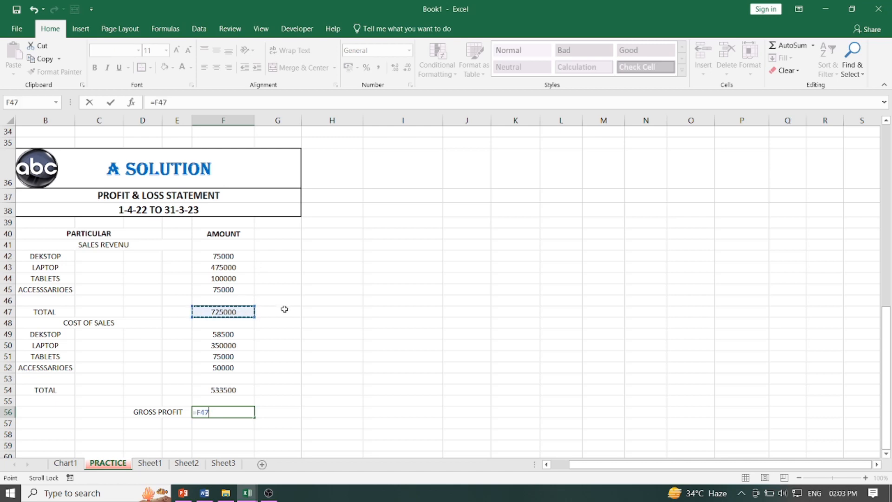
type("-")
left_click(219, 389)
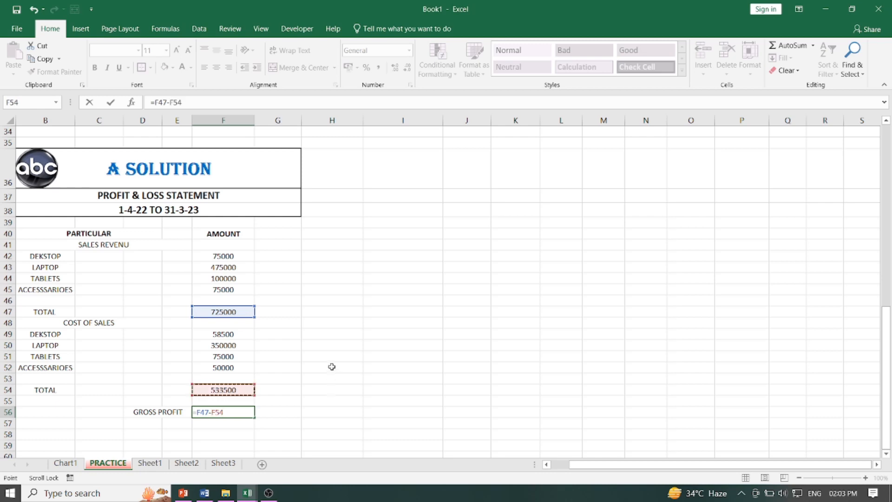
key("Return")
left_click(228, 413)
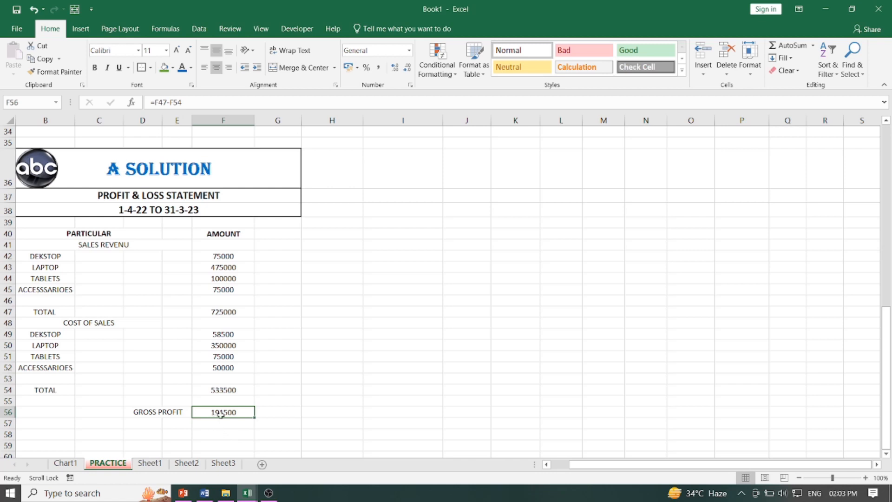
Check the sections below Gross Profit in the reference workbook and enter the heading OTHER INCOME in B58 of Book1
scroll(152, 410, "down", 1)
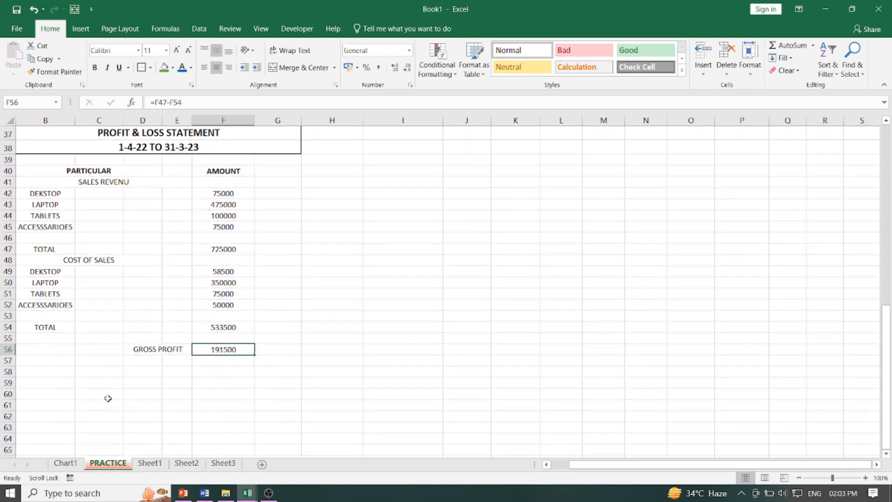
left_click(38, 374)
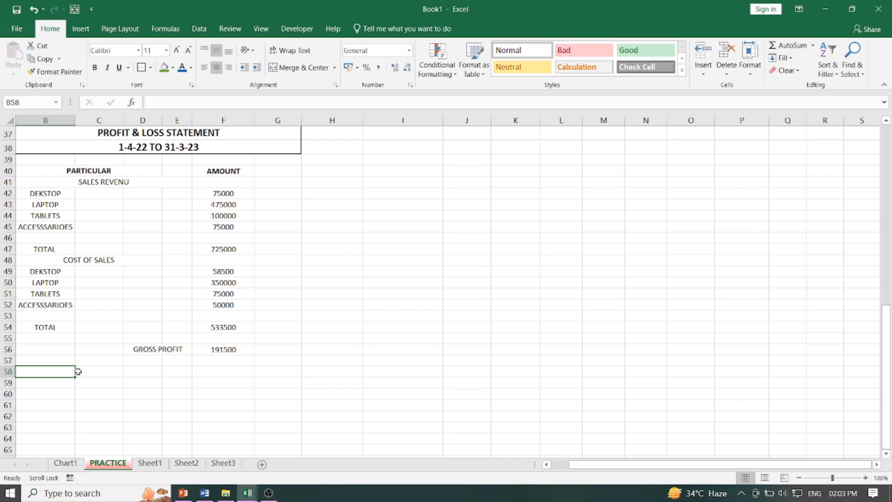
left_click_drag(78, 372, 127, 370)
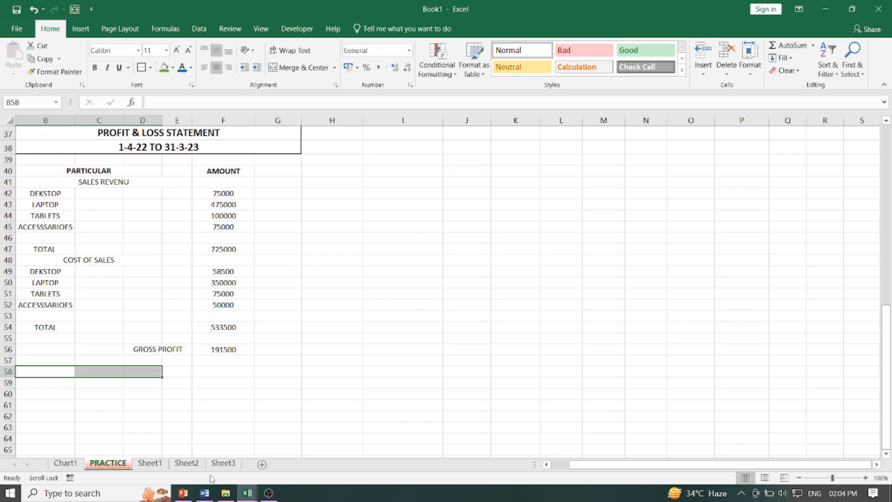
mouse_move(248, 493)
left_click(212, 423)
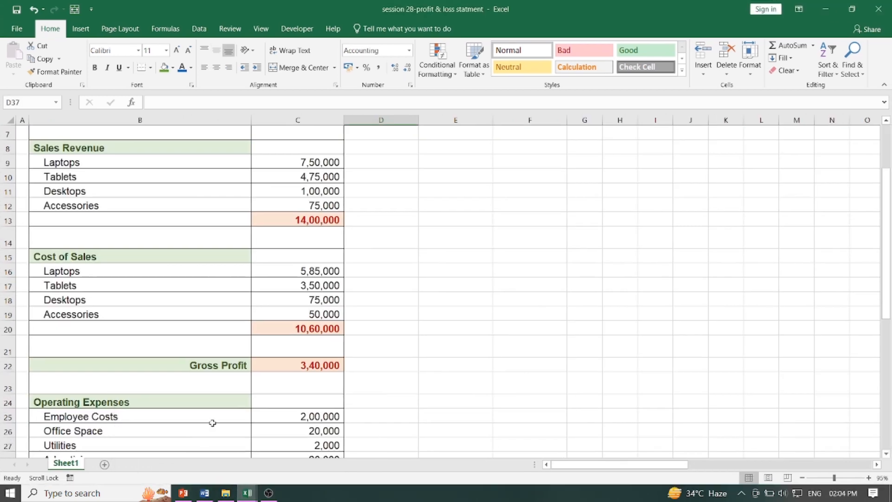
scroll(213, 423, "down", 5)
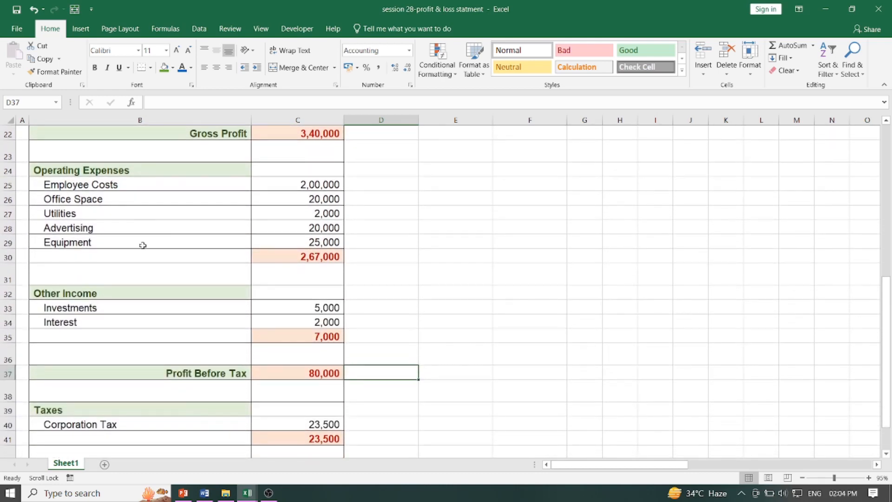
left_click(826, 8)
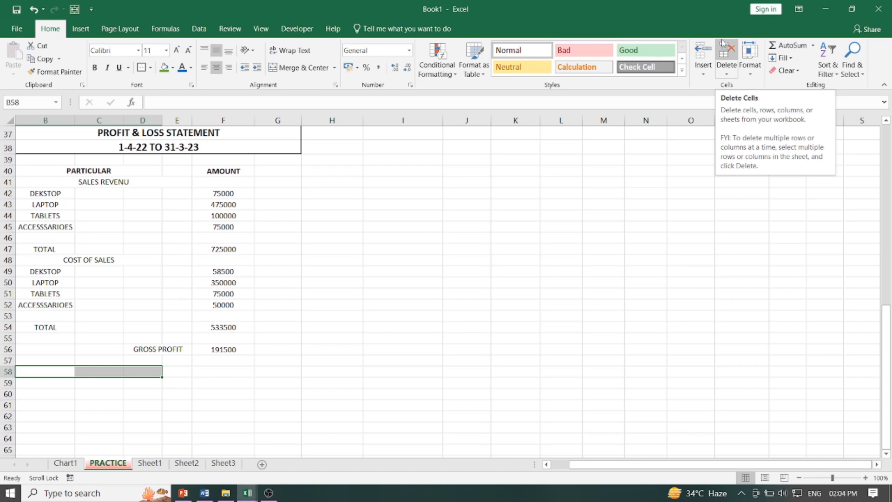
type("OTHER")
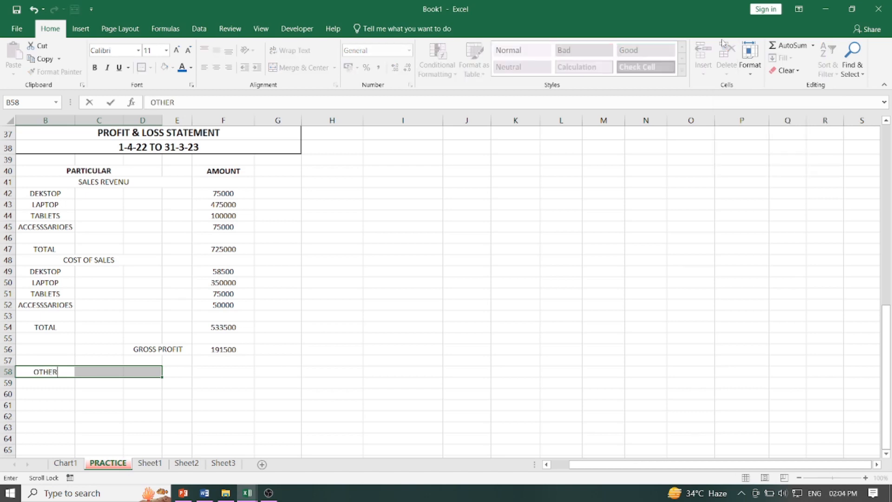
type(" INCOME")
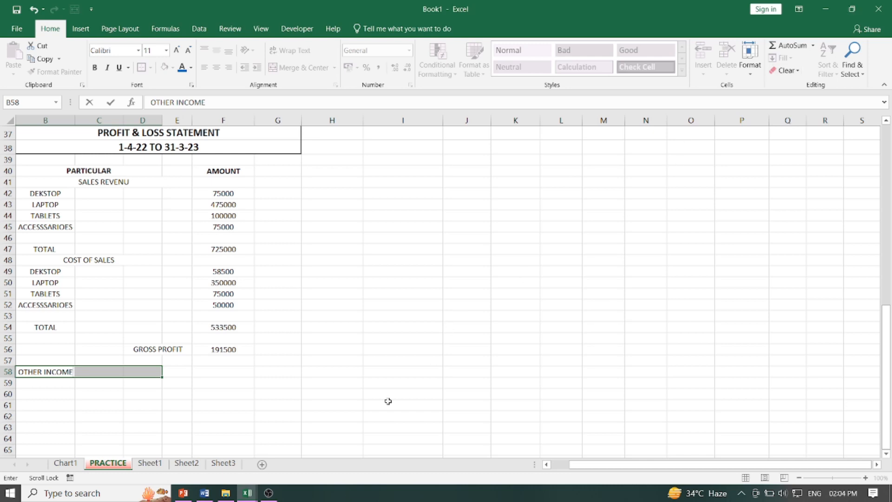
Add an INVESTMENT item in B59 under OTHER INCOME with an amount of 15000 in F59
left_click(62, 391)
left_click(62, 382)
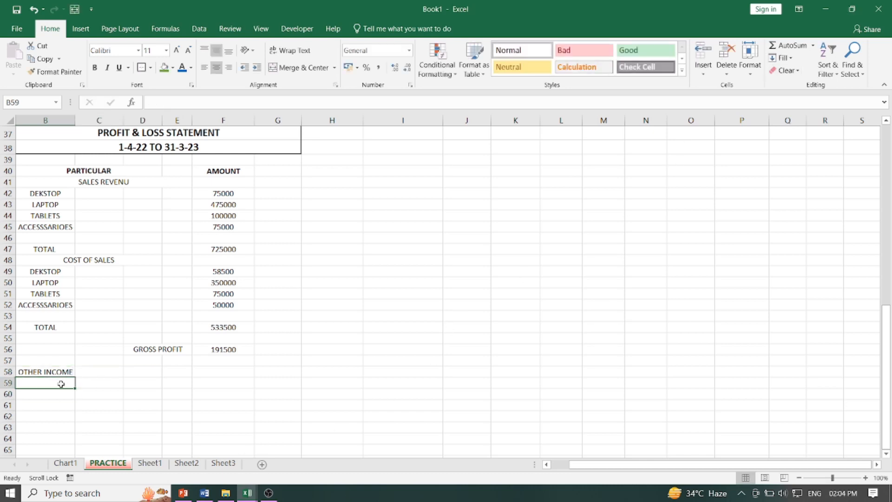
type("IN")
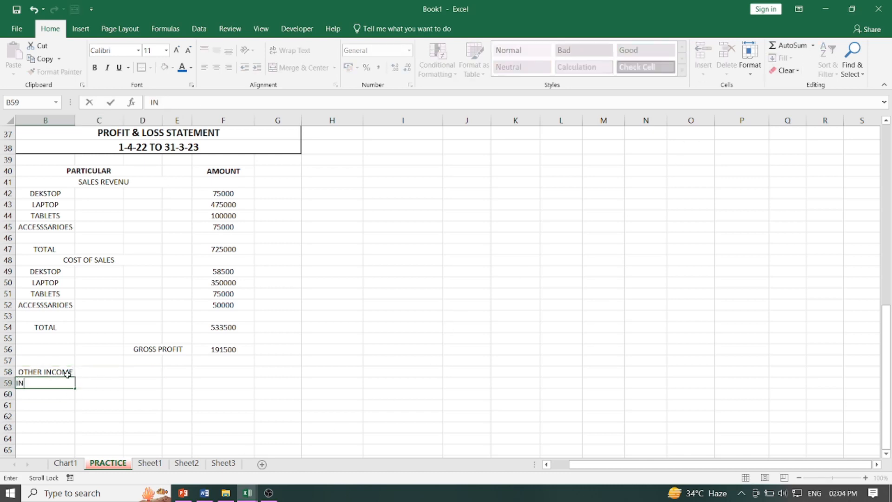
type("VESTMENT")
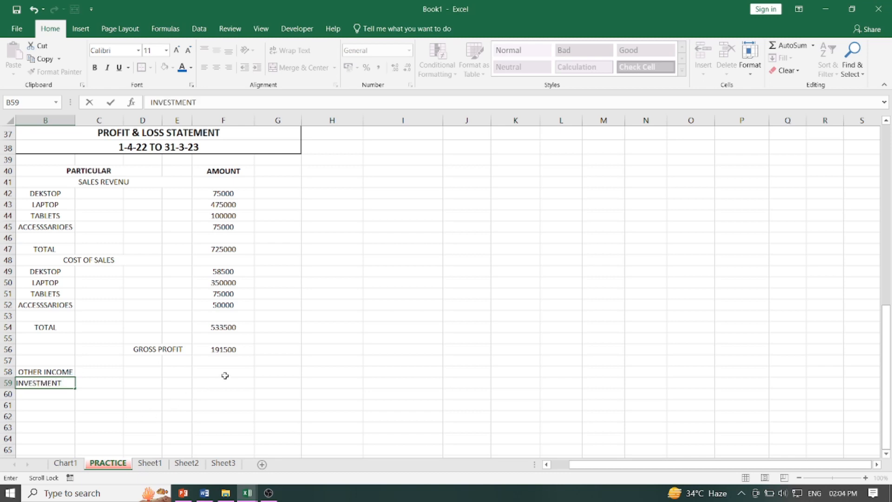
left_click(227, 372)
left_click(223, 381)
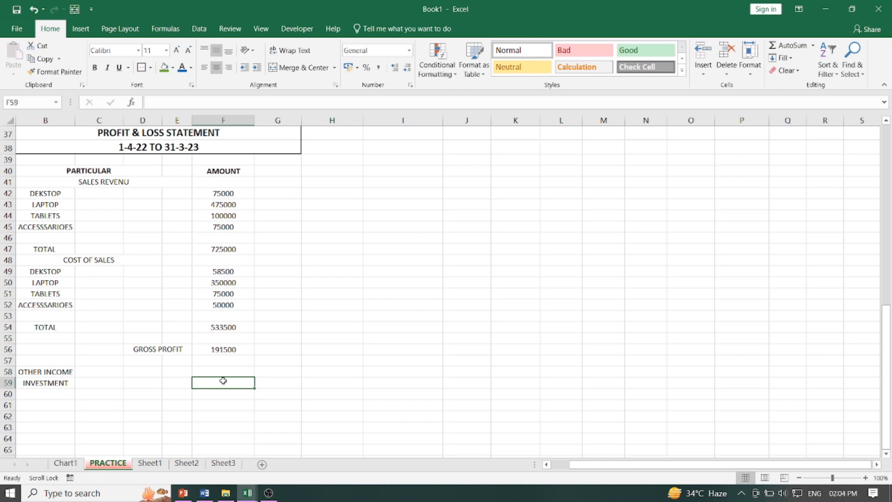
type("15000")
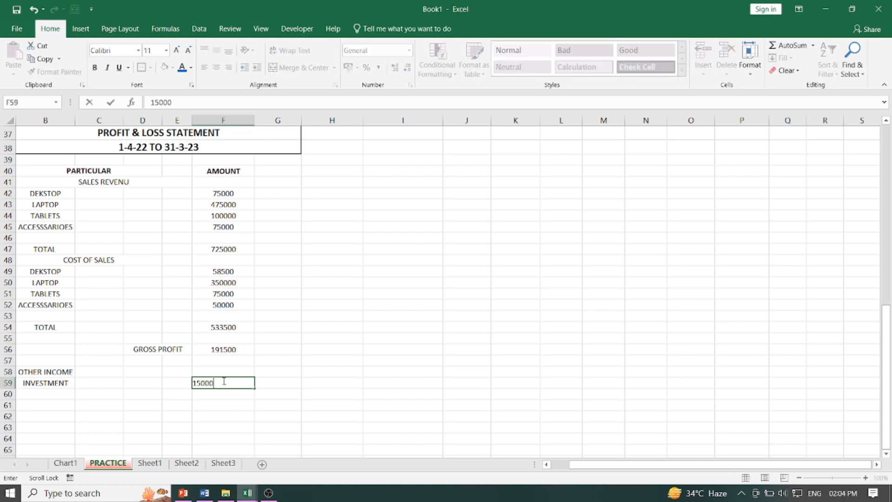
Check the Other Income items in the reference workbook and add INTREST in B60 of Book1 with an amount of 1000 in F60
left_click(37, 396)
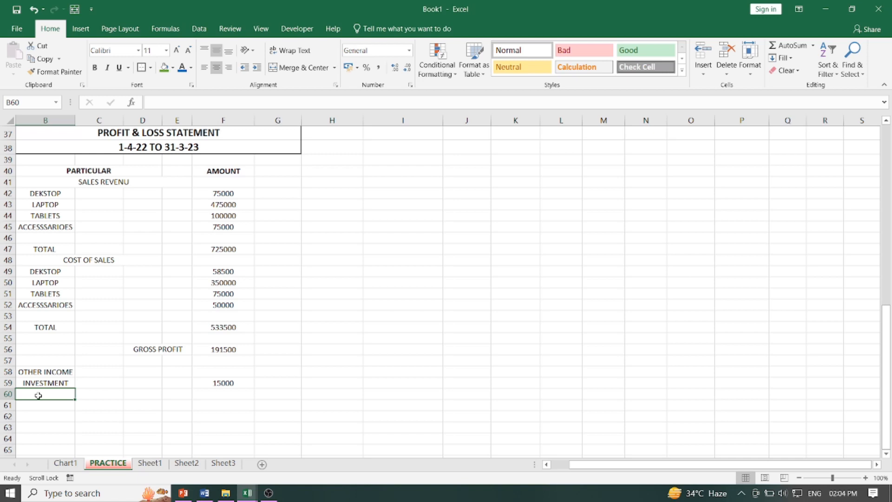
left_click(248, 493)
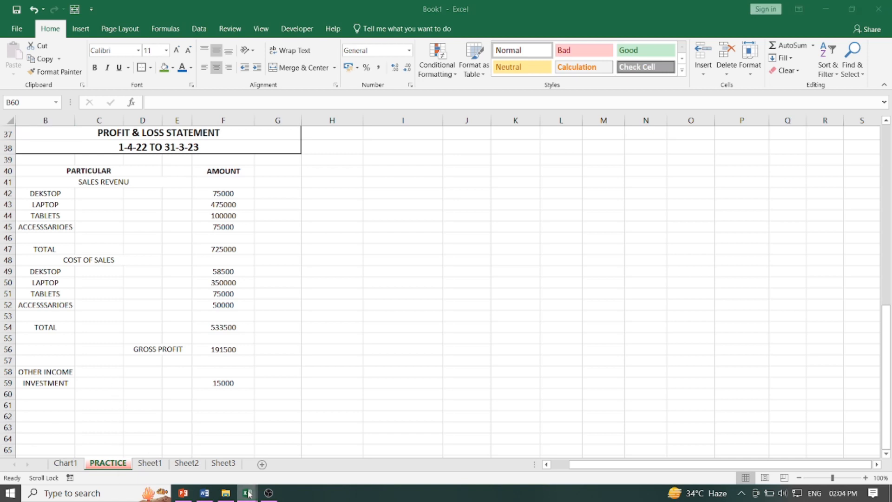
left_click(222, 471)
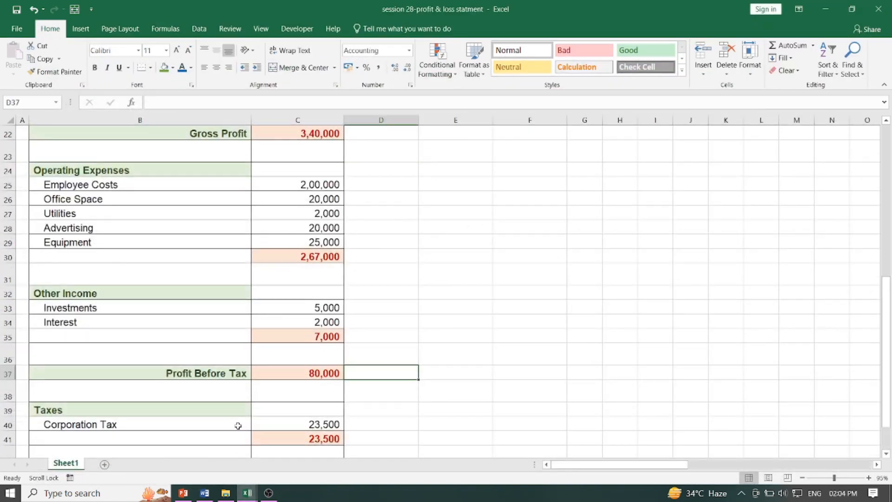
left_click(825, 9)
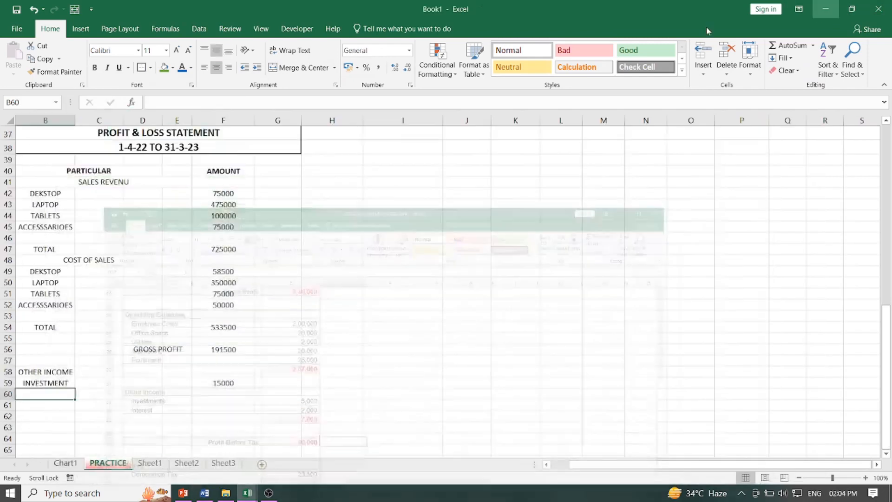
type("INTREST")
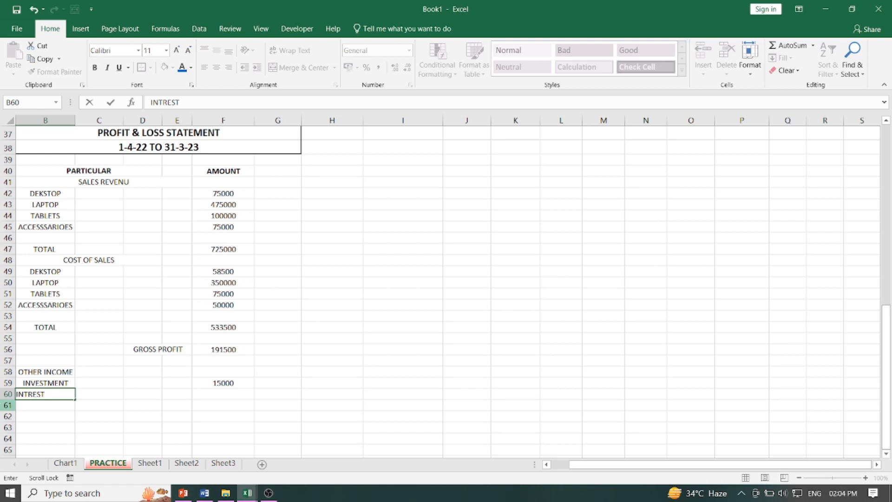
left_click(234, 393)
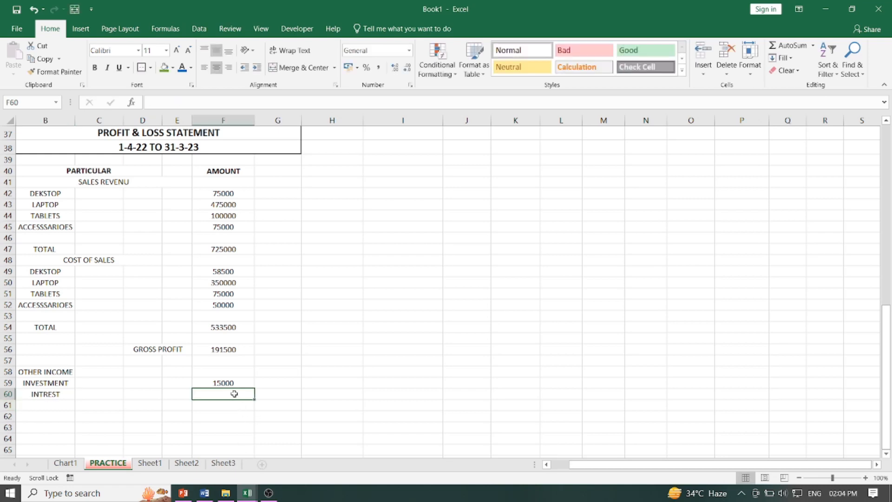
type("1000")
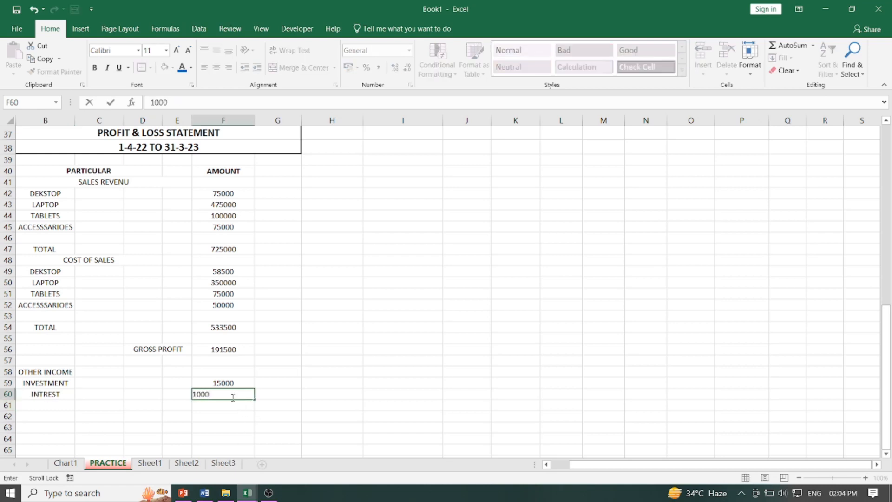
left_click(229, 416)
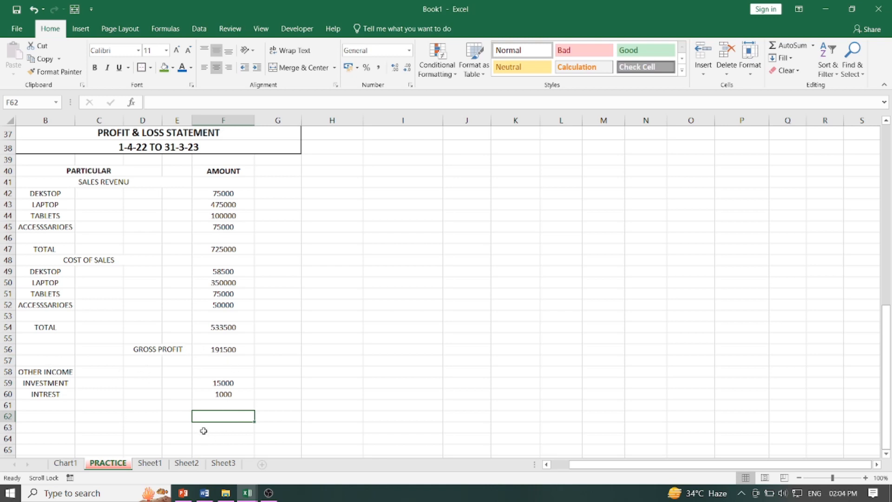
Merge and center D62:E62, check the Profit Before Tax row in the reference workbook, and enter the label PRIFIT in the merged cell
left_click(154, 418)
mouse_move(155, 417)
left_mouse_down()
mouse_move(197, 417)
mouse_move(171, 416)
left_mouse_up()
left_click(295, 69)
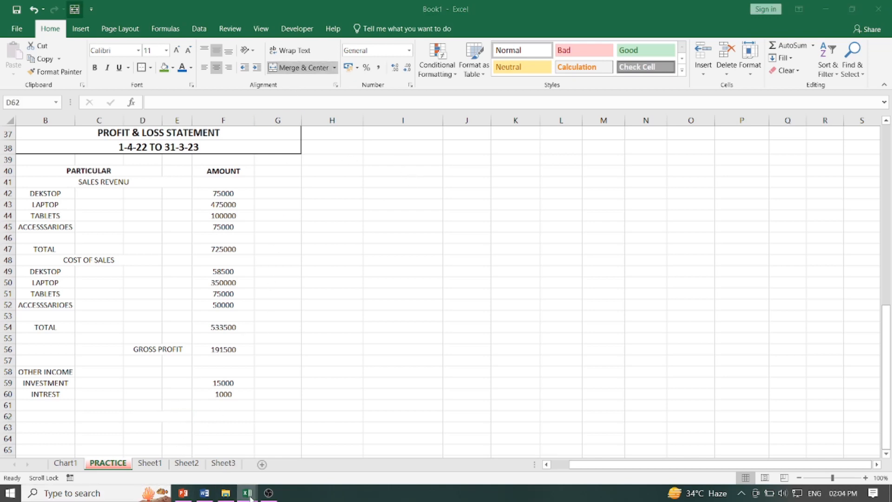
mouse_move(247, 491)
left_click(218, 432)
scroll(224, 406, "down", 2)
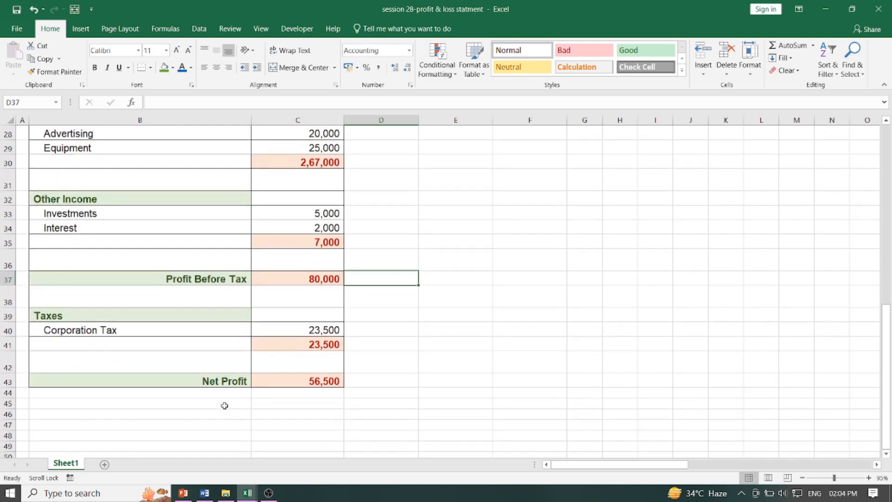
left_click(825, 9)
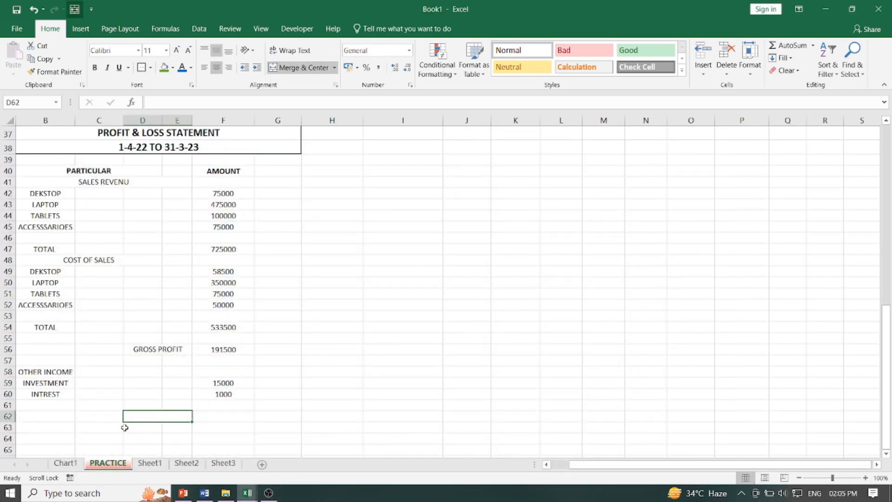
type("P")
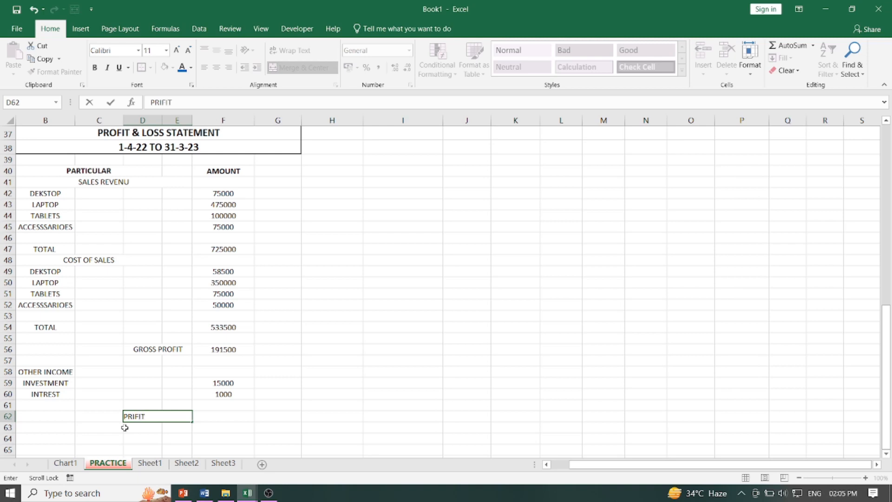
type("RIFIT")
left_click(219, 412)
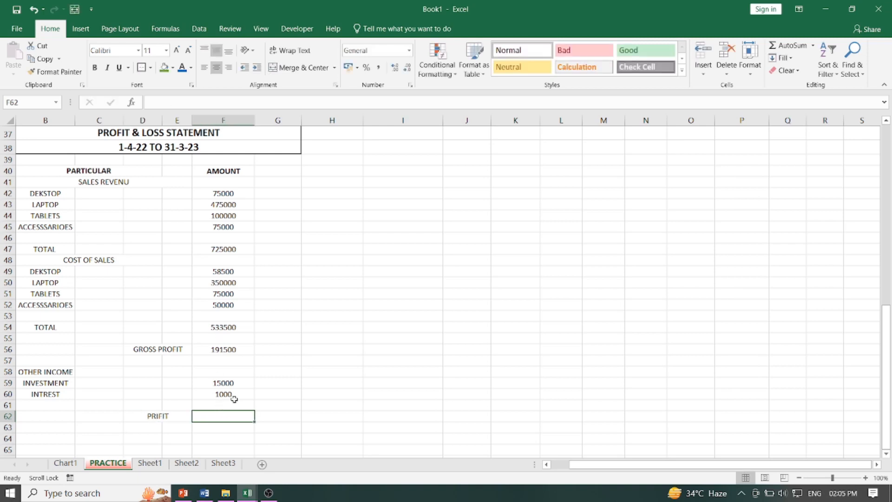
Try a SUM formula in F61 for the other income amounts and clear it from the cell
left_click(227, 398)
left_click(227, 403)
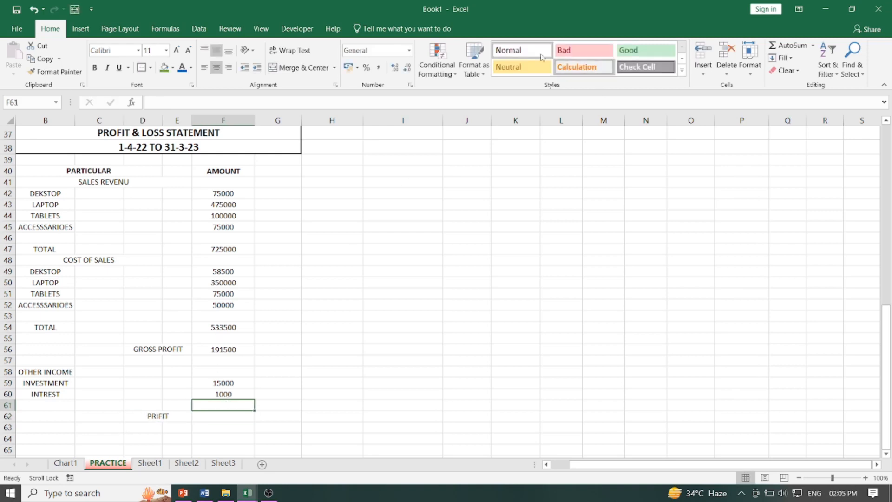
left_click(813, 46)
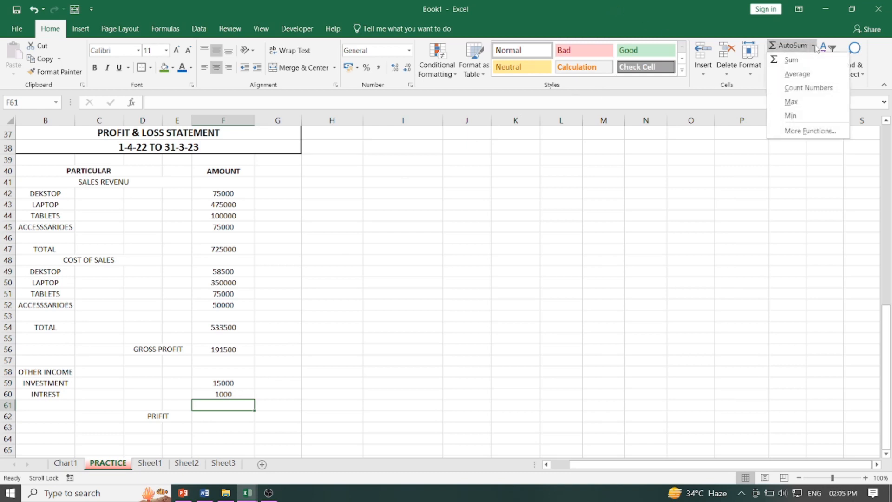
left_click(791, 60)
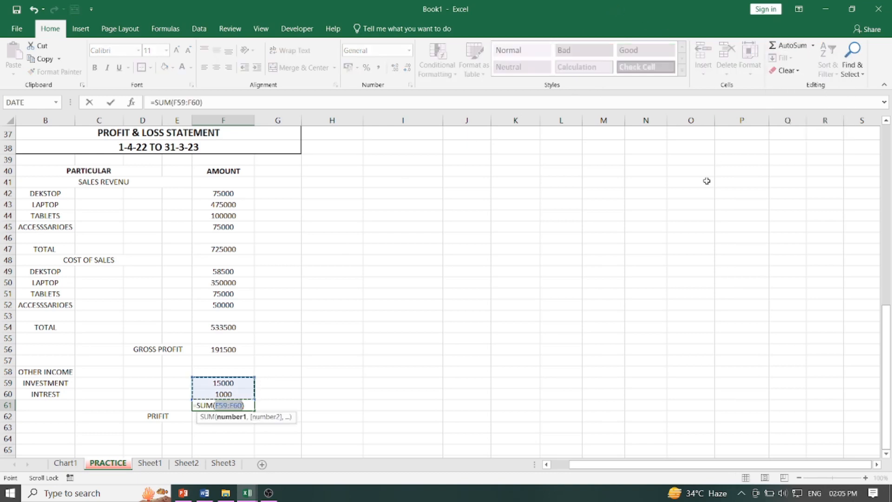
left_click(237, 394)
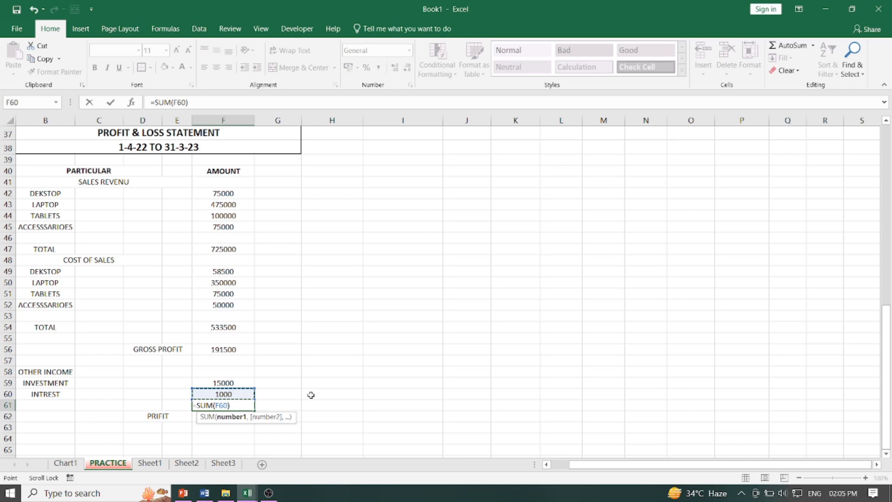
key("Return")
left_click(225, 407)
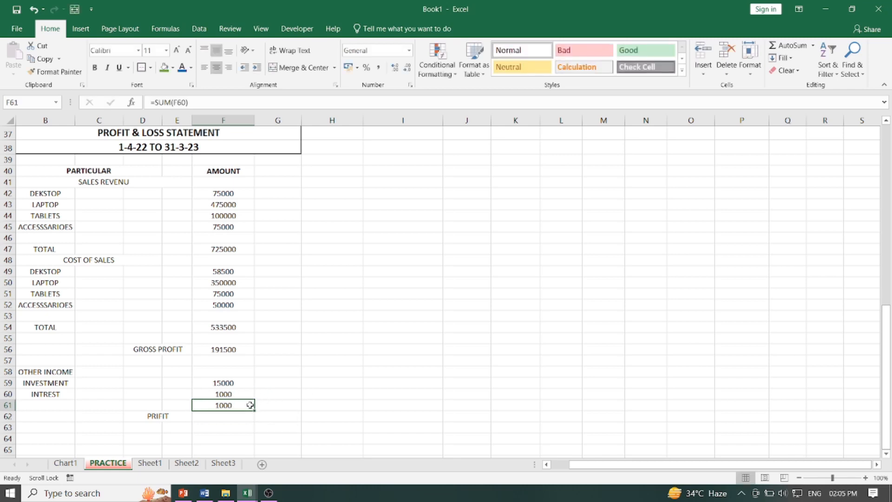
key("Delete")
Set the INTREST amount in F60 to 10000 and total the other income amounts in F61 with AutoSum
left_click(236, 395)
type("10000")
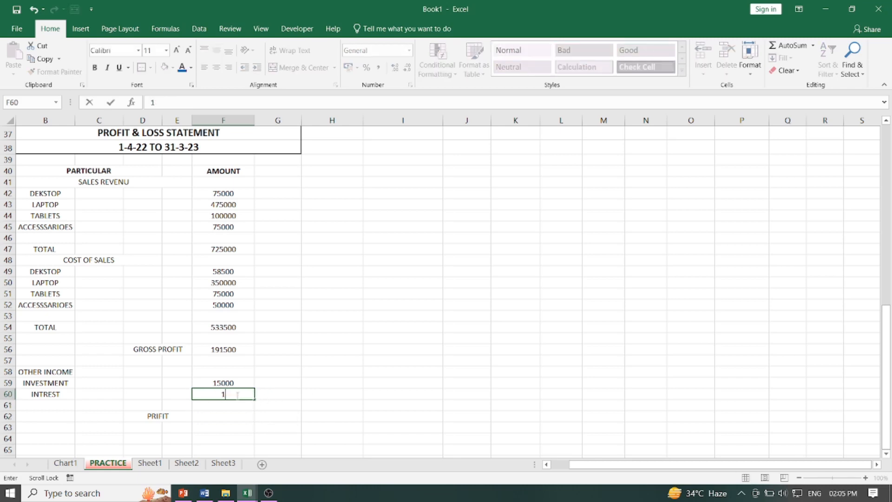
left_click(213, 408)
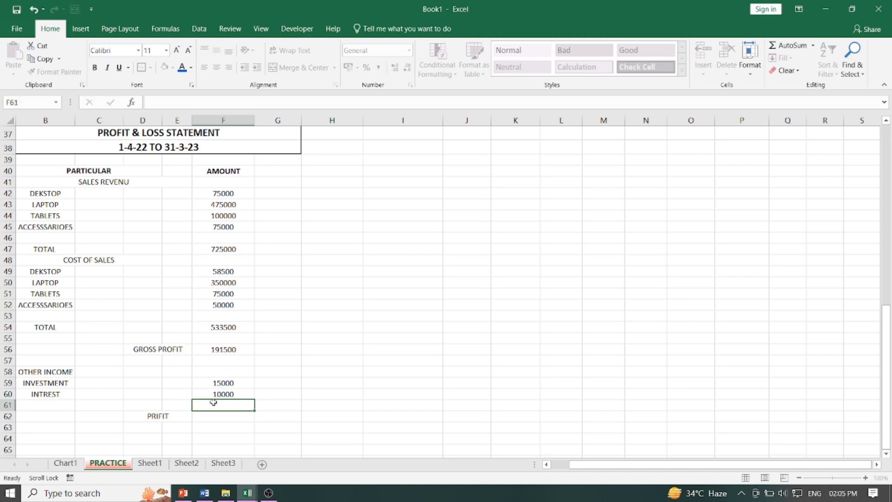
left_click(787, 47)
key("Return")
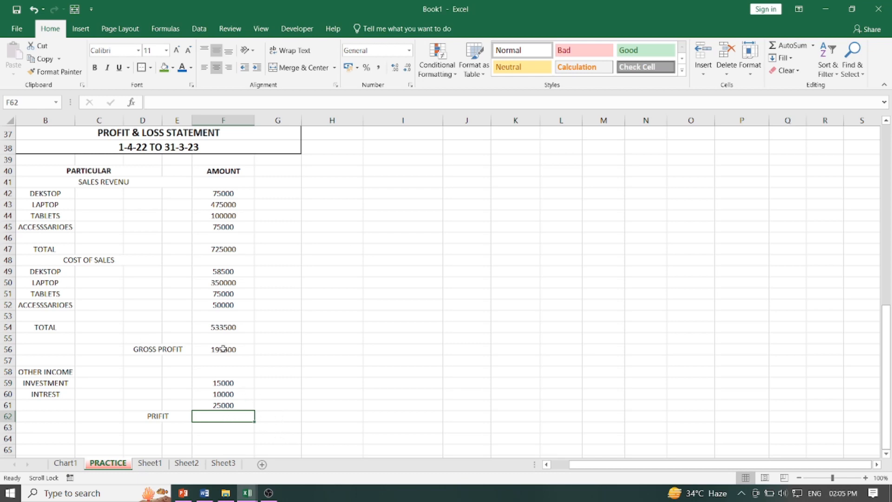
Calculate the profit in F62 by adding the other income total to the gross profit with =F56+F61
type("=")
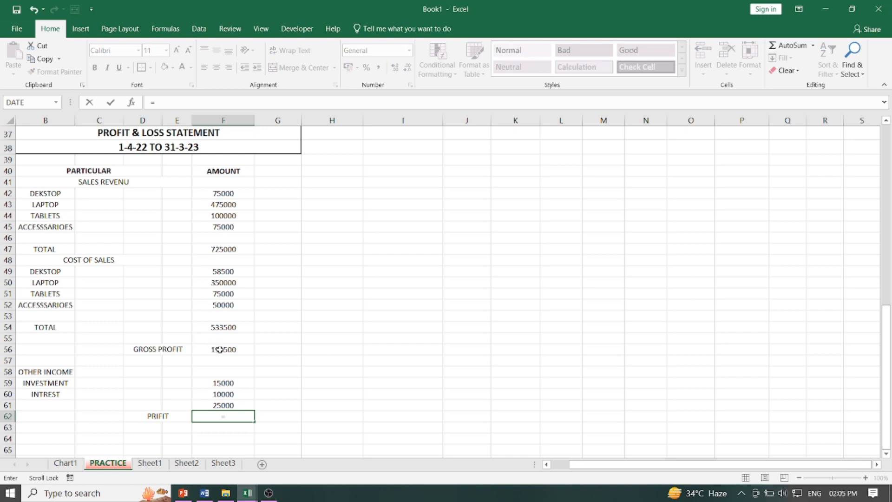
left_click(221, 350)
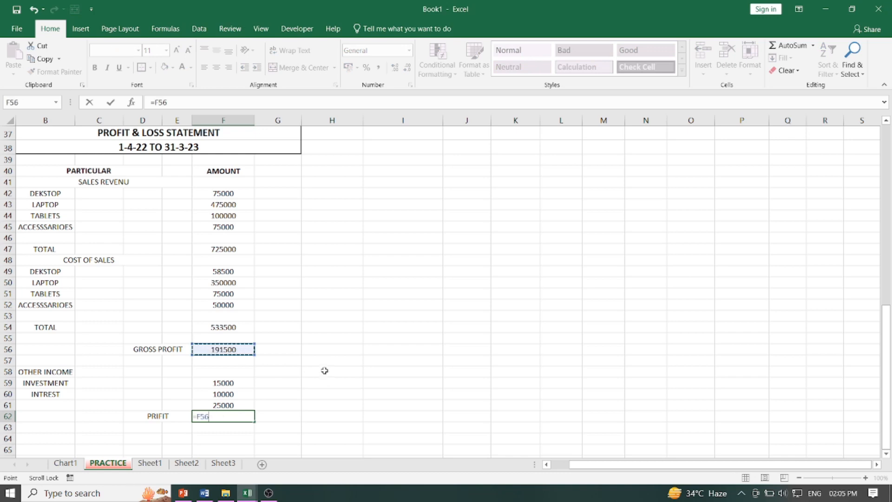
type("+")
left_click(225, 406)
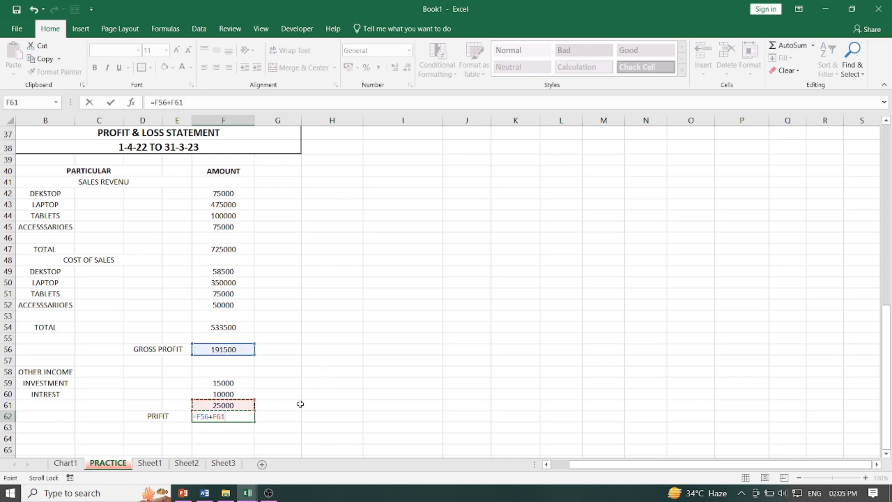
key("Return")
left_click(223, 417)
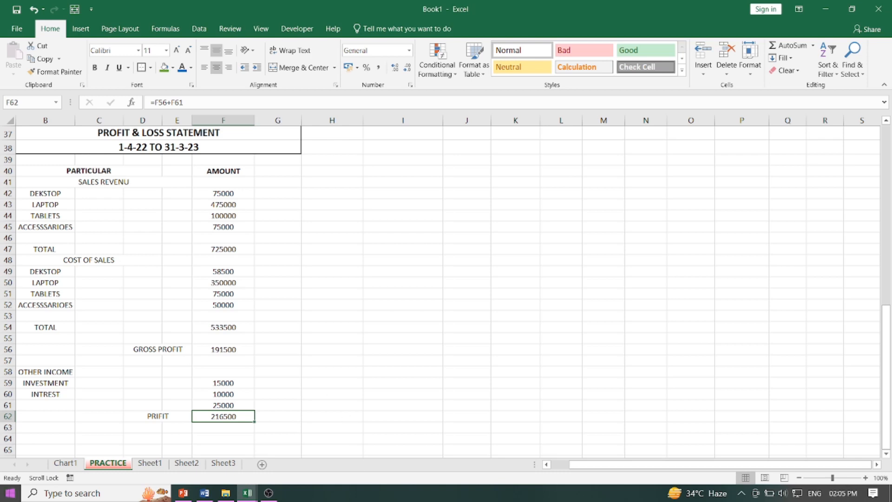
Add a TAX PAYMENT item in B64 with an amount of 12000 in F64
scroll(55, 374, "down", 3)
left_click(44, 334)
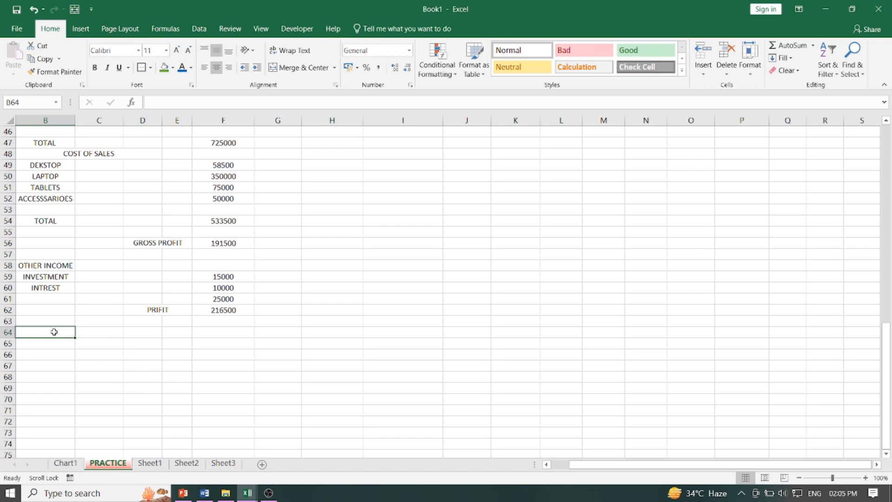
type("T")
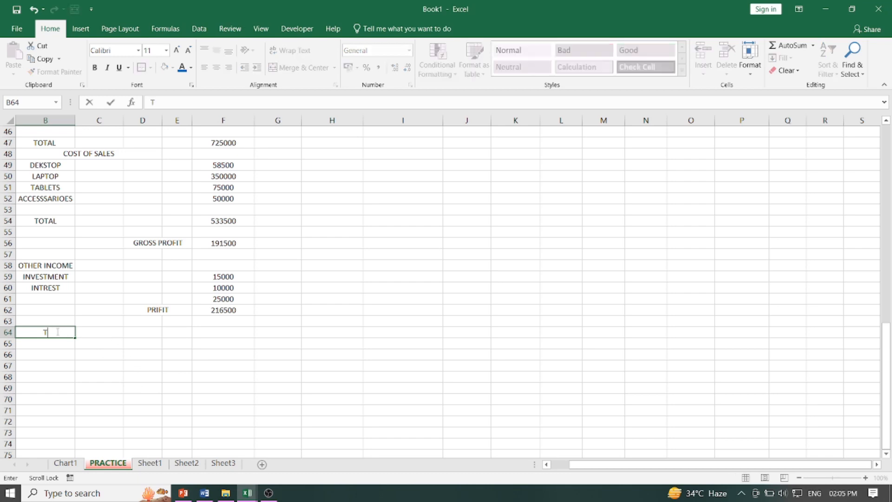
type("AX PAYMEN")
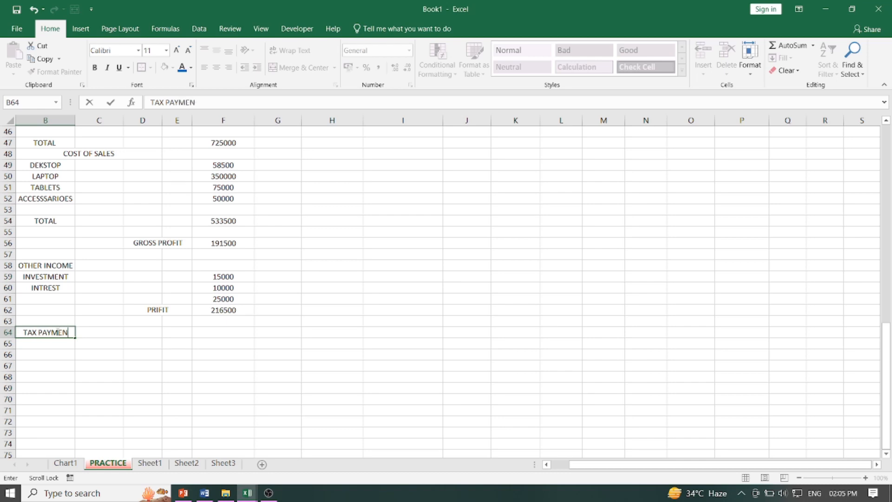
type("T")
left_click(216, 329)
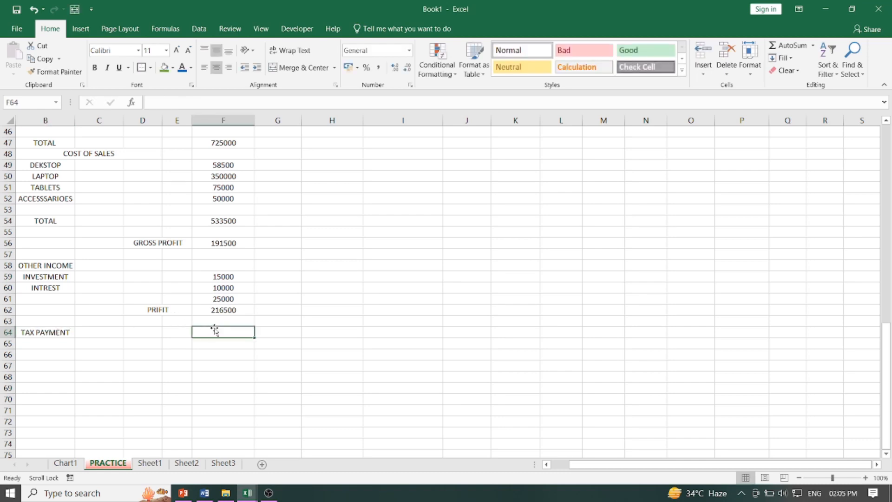
type("12000")
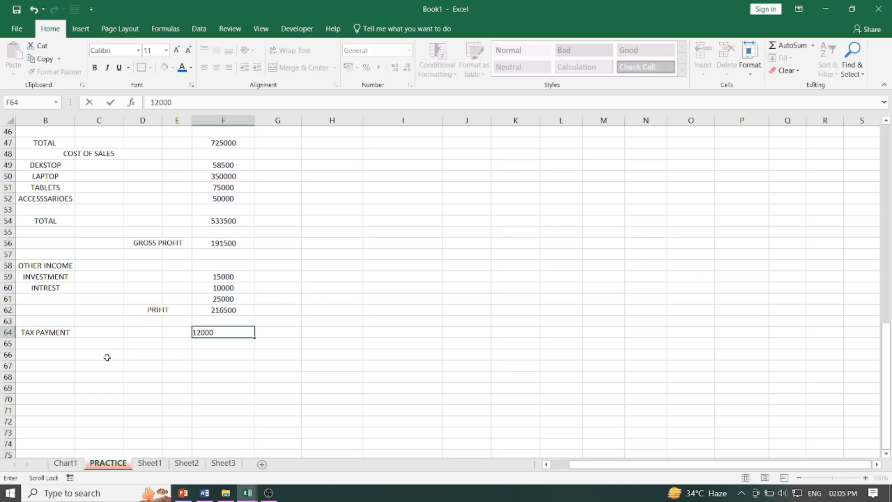
Merge and center D66:E66 and enter the label NET PROFIT
left_click_drag(132, 356, 181, 352)
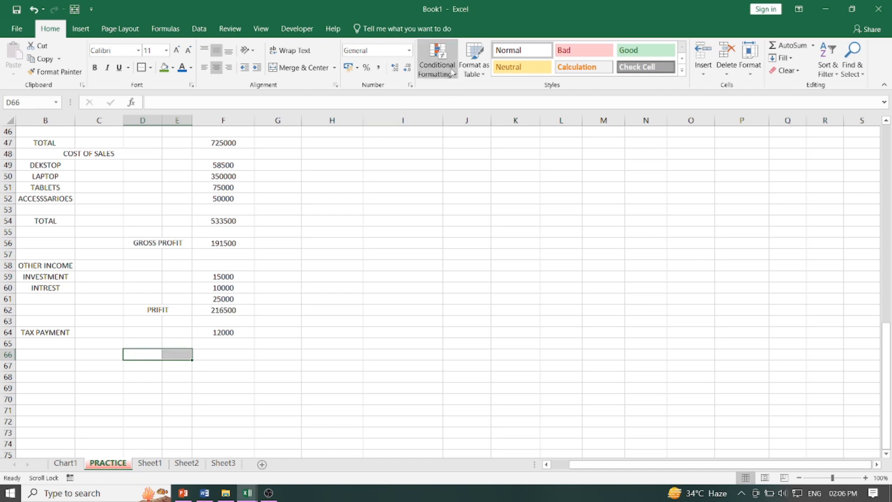
left_click(300, 67)
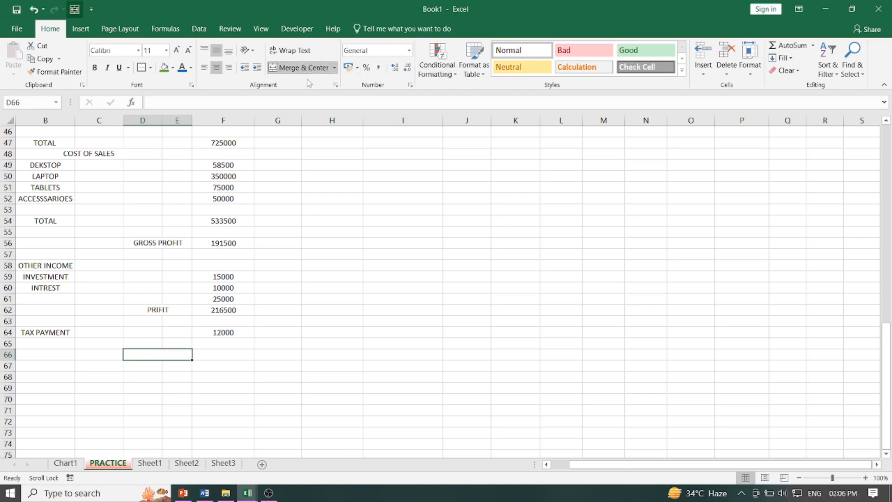
type("NET PROFIT")
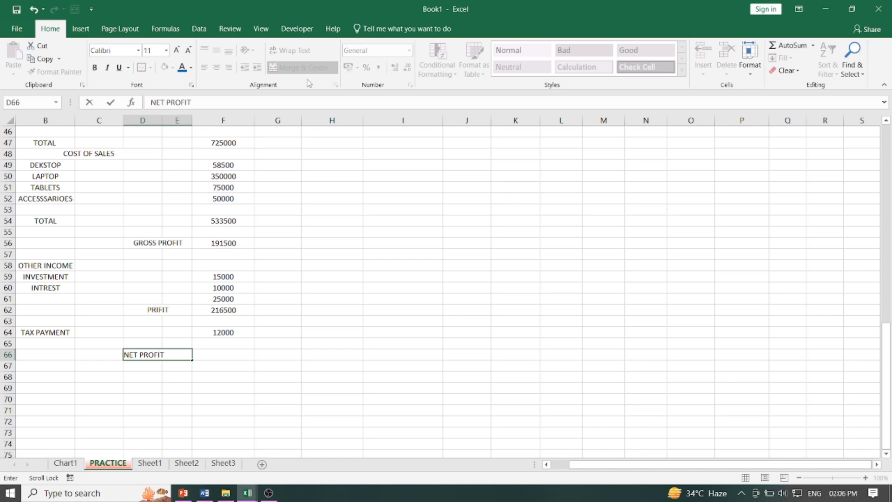
Calculate the net profit in F66 by subtracting the tax payment from the profit with =F62-F64
left_click(215, 358)
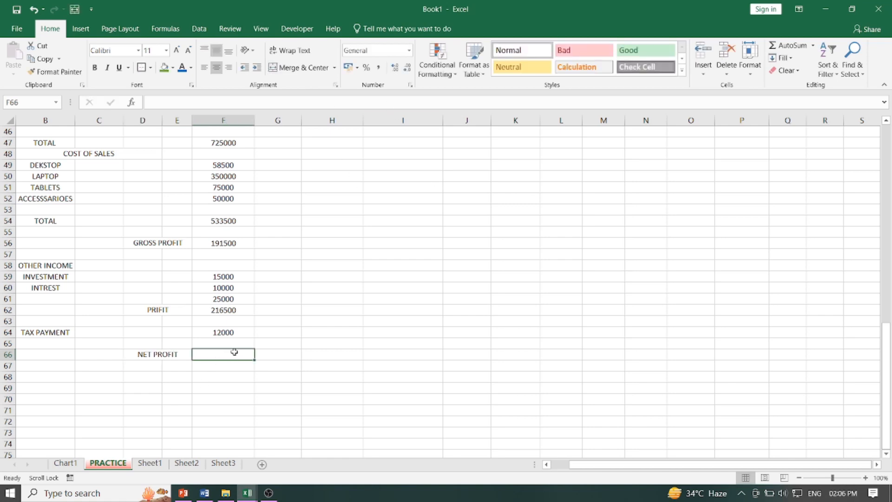
type("=")
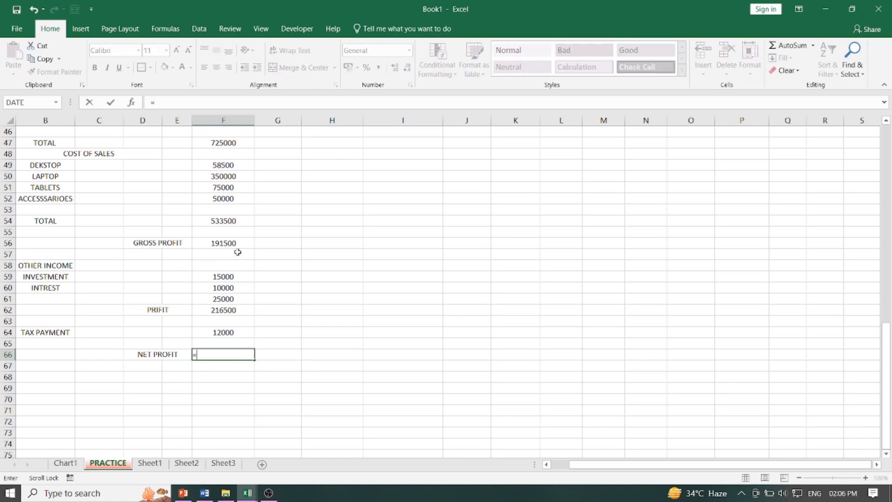
left_click(220, 307)
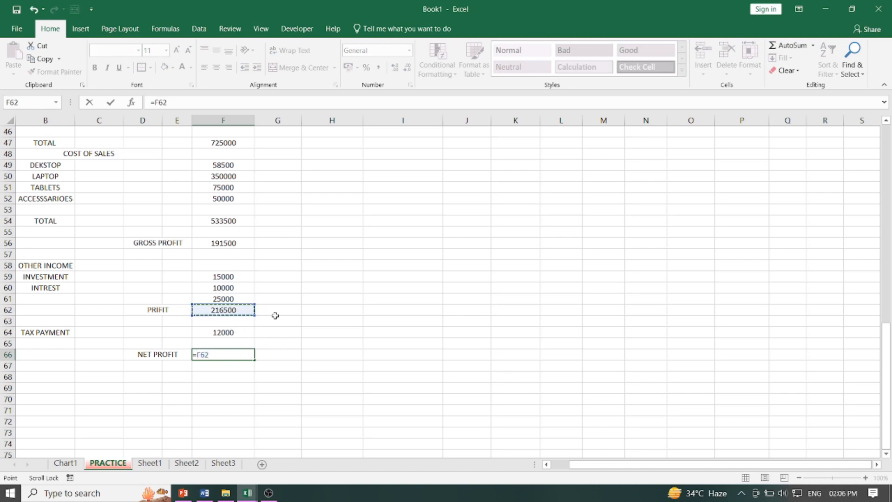
type("-")
left_click(219, 331)
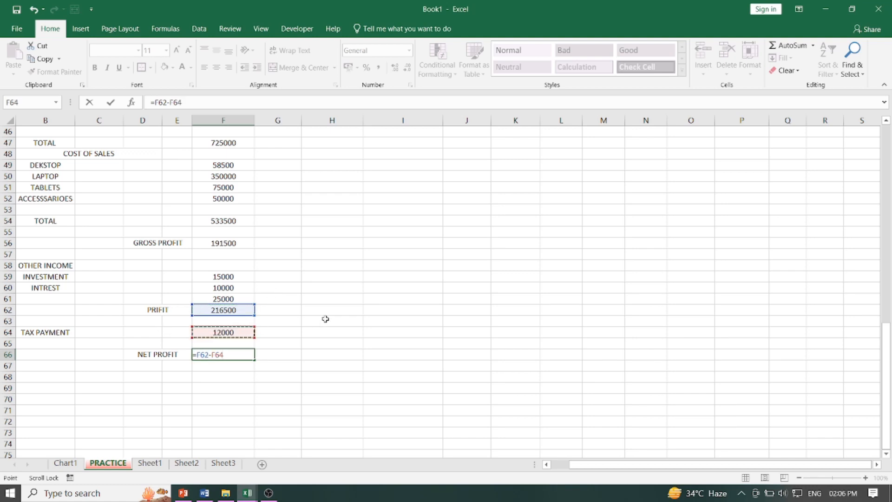
key("Return")
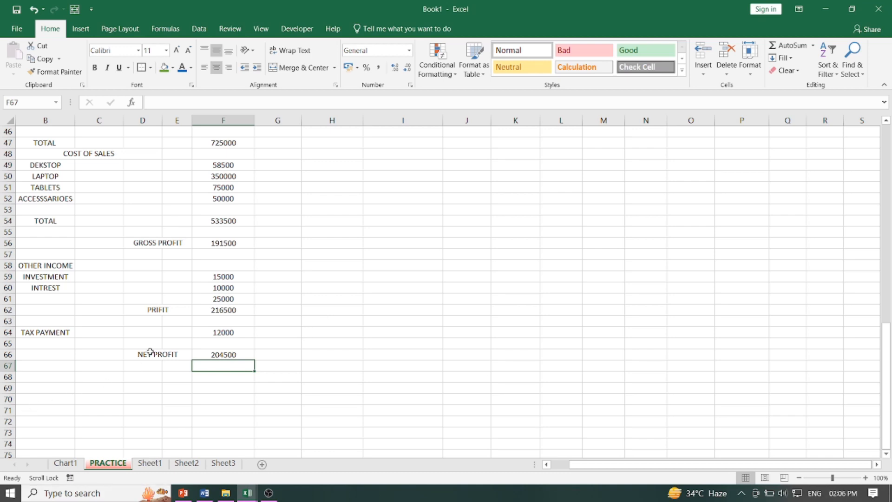
Fill the NET PROFIT label and its amount in D66:F66 with yellow
left_click_drag(141, 355, 206, 354)
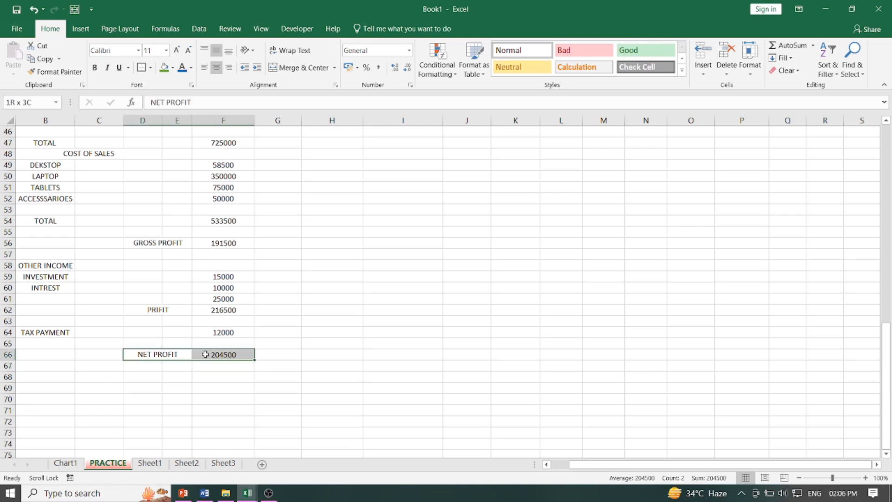
left_click(173, 68)
left_click(194, 155)
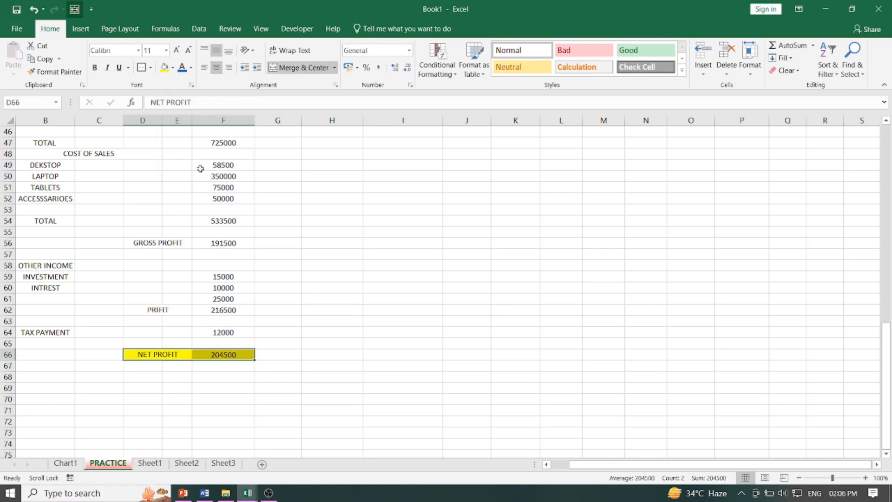
Merge and center the OTHER INCOME heading across B58:D58
scroll(325, 316, "up", 3)
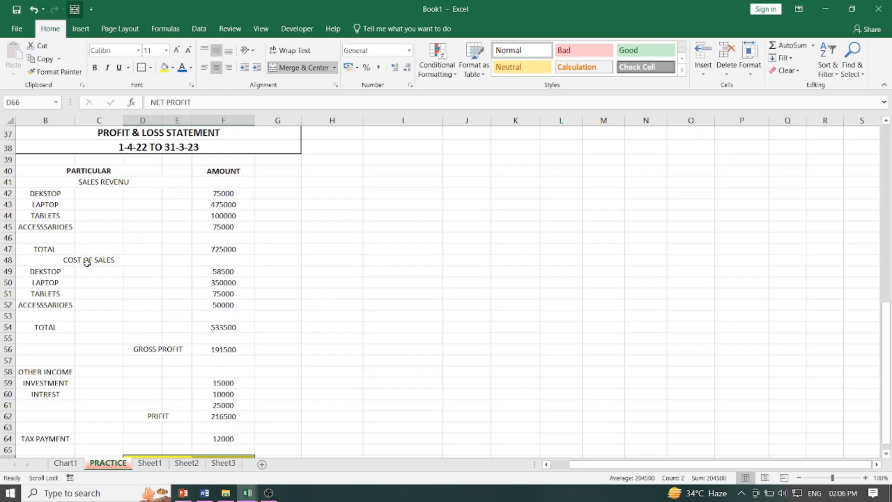
left_click_drag(31, 271, 211, 305)
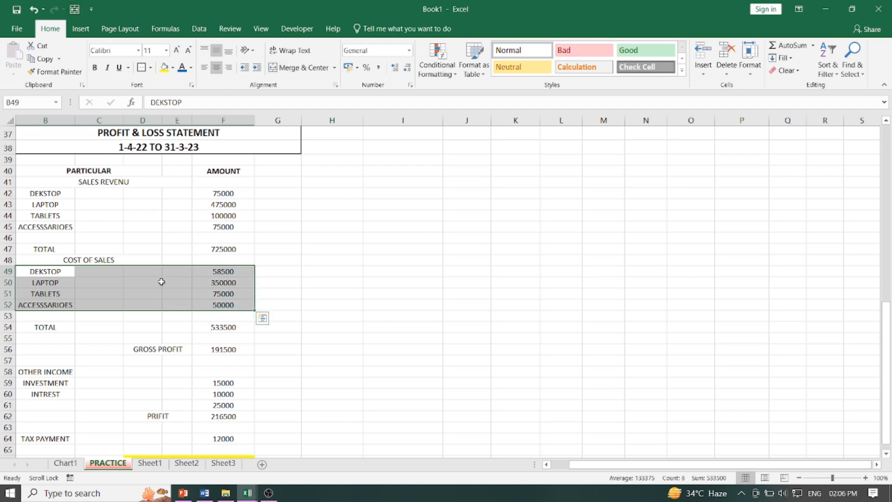
left_click_drag(29, 190, 203, 231)
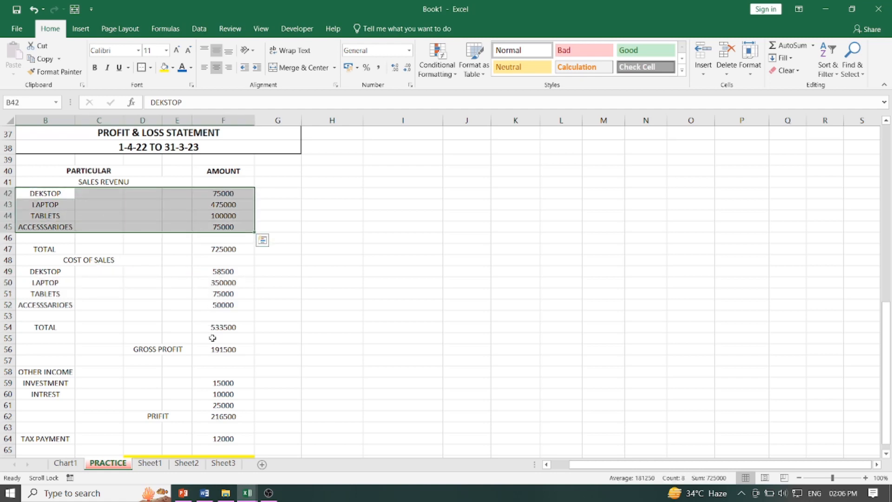
left_click(227, 349)
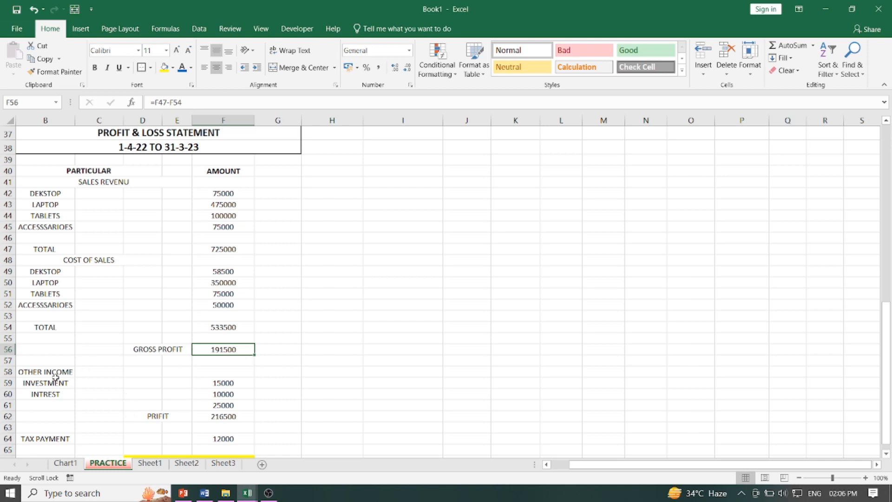
left_click_drag(42, 372, 135, 371)
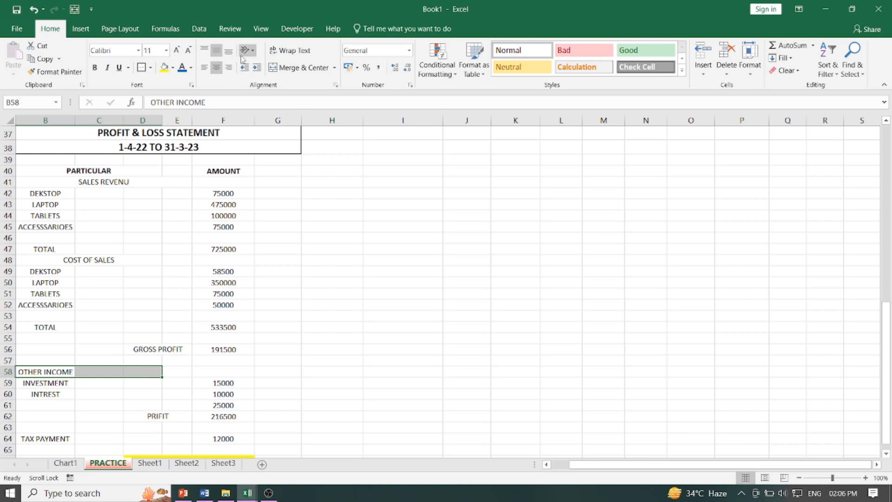
left_click(296, 69)
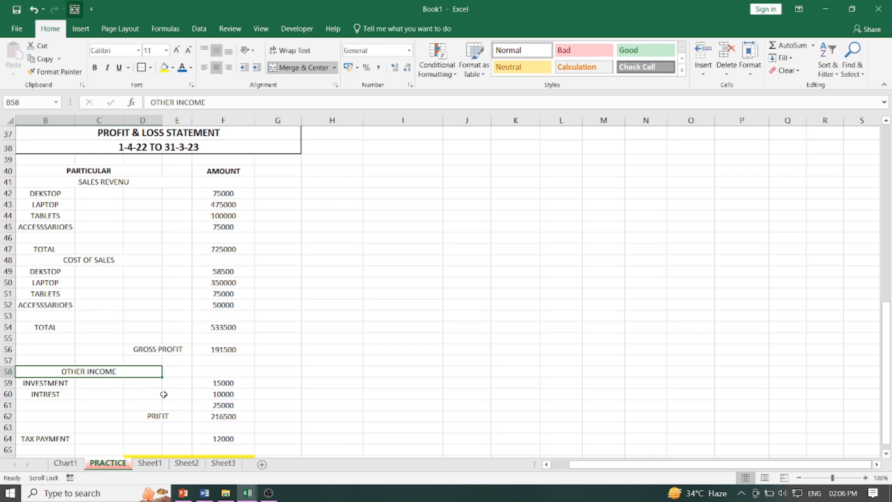
Examine the other income total, profit, tax payment and net profit cells in F60:F66 and their formulas
left_click(222, 395)
left_click(221, 406)
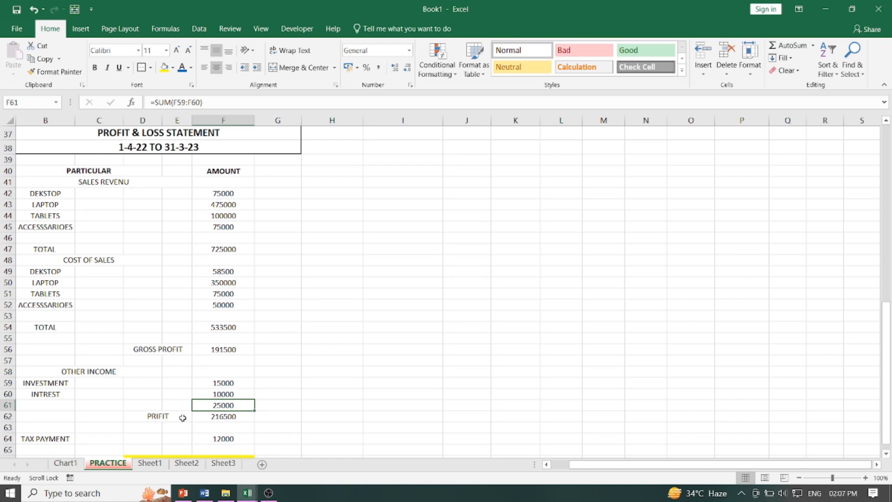
left_click(211, 415)
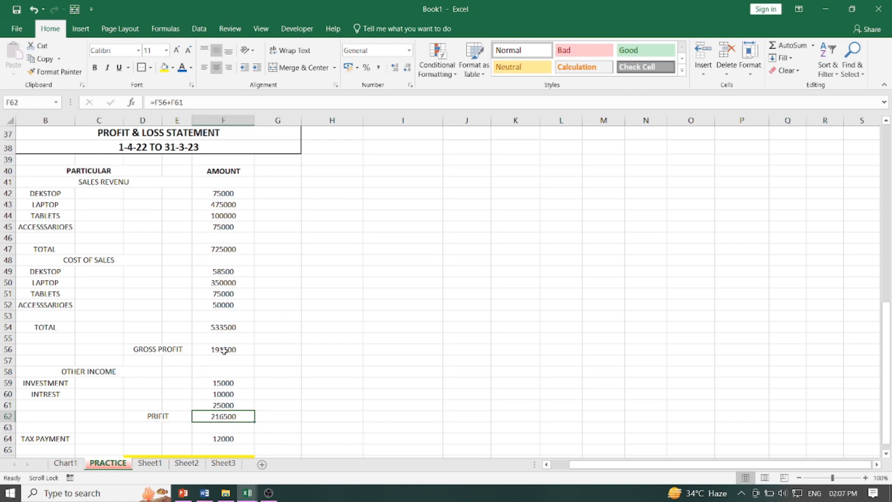
scroll(223, 415, "down", 1)
left_click(222, 402)
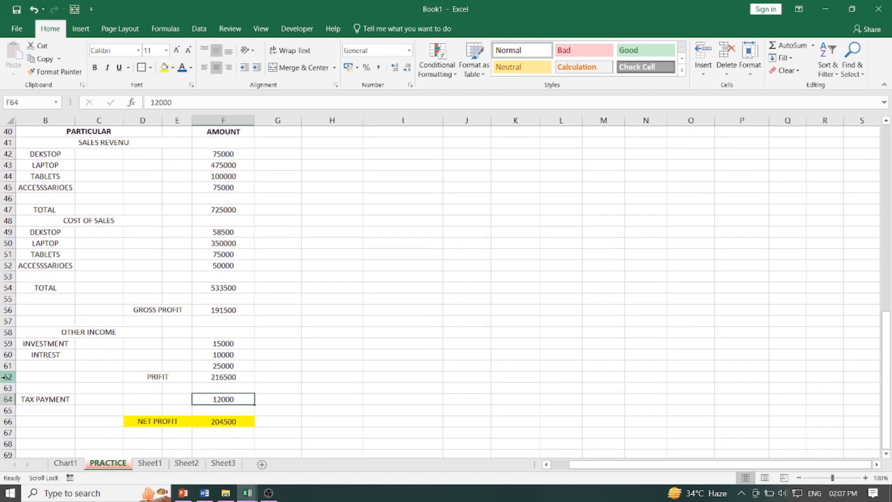
left_click(214, 424)
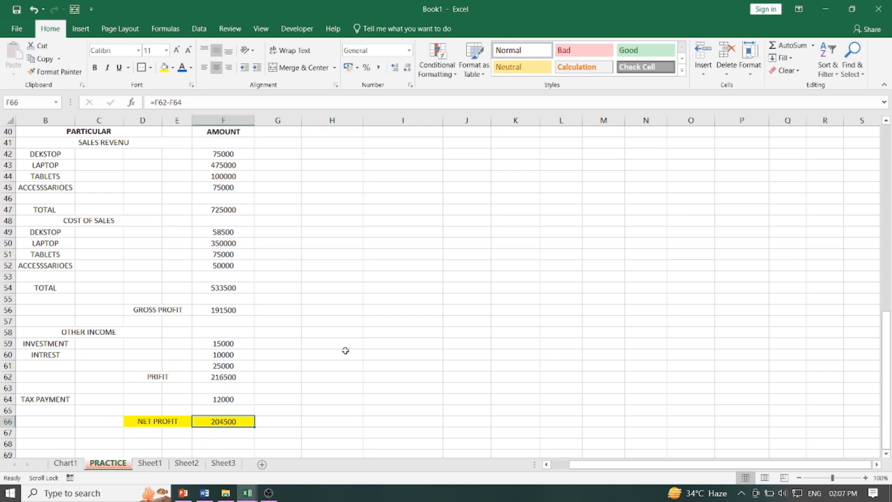
Apply outside borders around the whole profit and loss statement, B36:G66
scroll(321, 234, "up", 2)
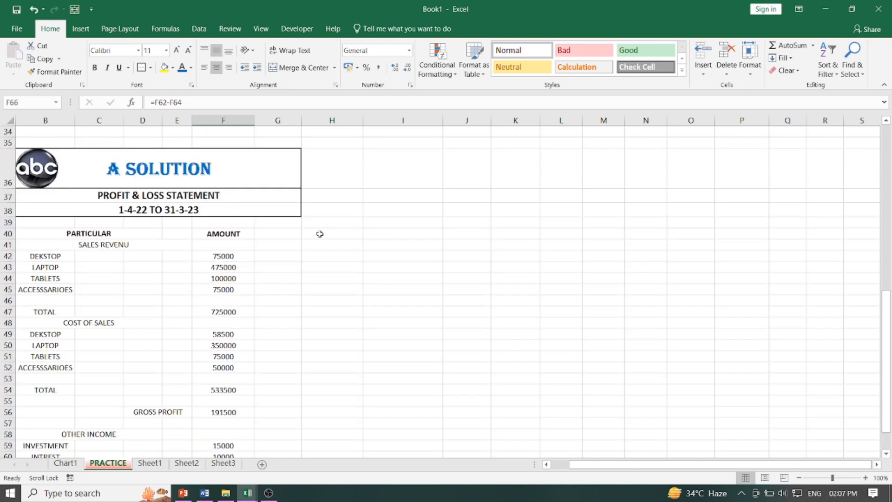
left_click_drag(245, 163, 229, 412)
left_click(150, 67)
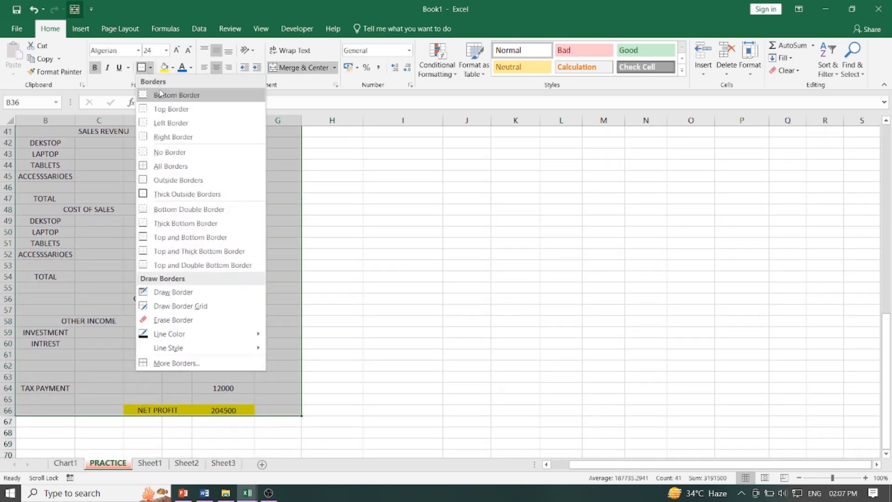
left_click(178, 180)
scroll(307, 251, "up", 7)
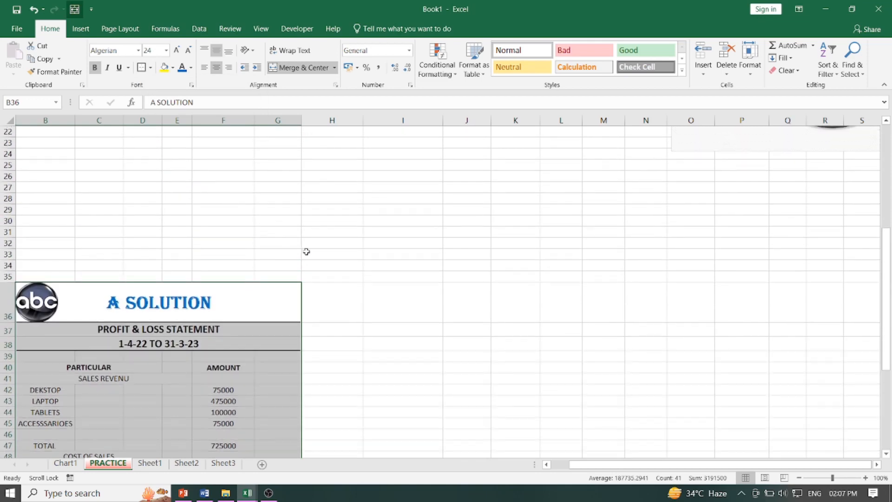
scroll(311, 255, "down", 3)
scroll(314, 255, "down", 3)
scroll(314, 255, "up", 2)
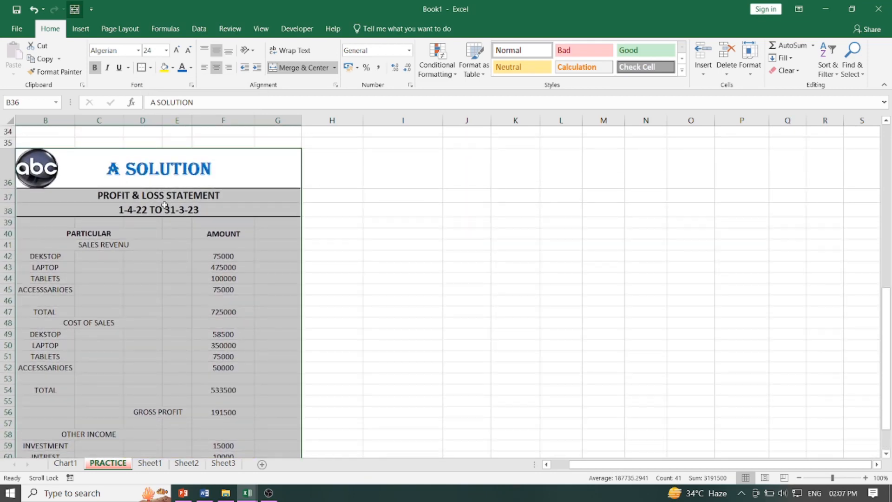
Fill the PARTICULAR and AMOUNT header row, B40:G40, with light green
left_click_drag(89, 230, 267, 235)
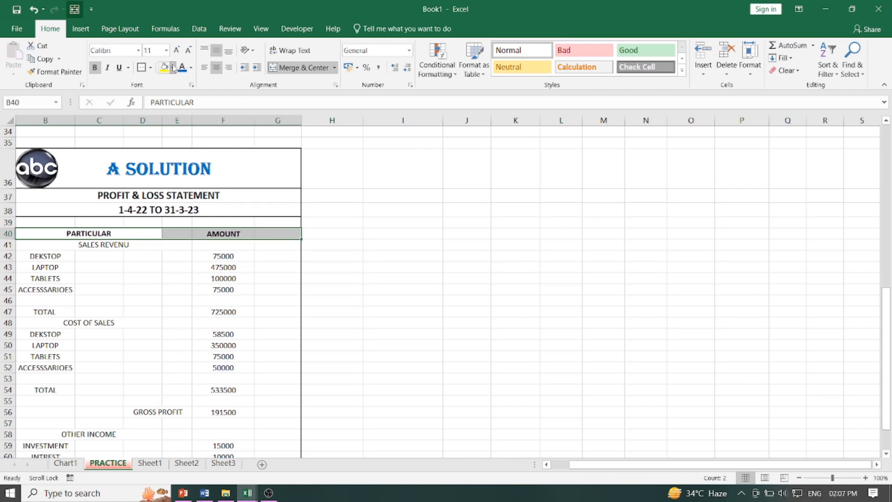
left_click(173, 67)
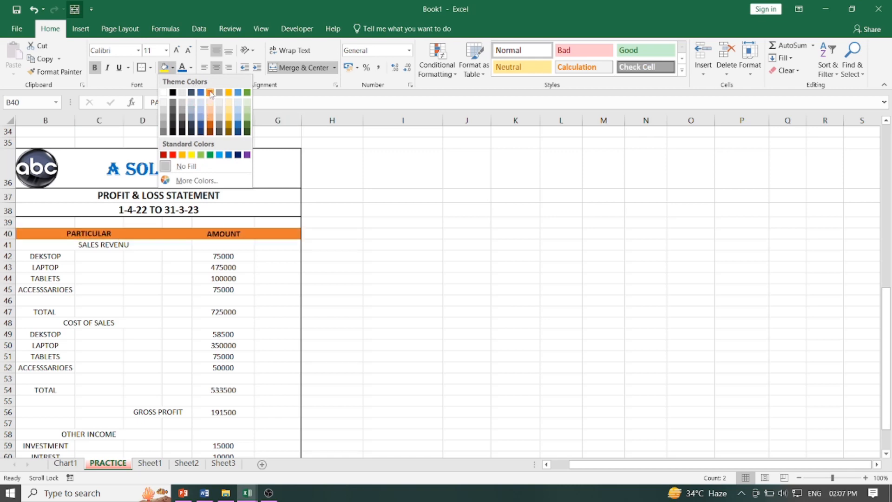
left_click(201, 155)
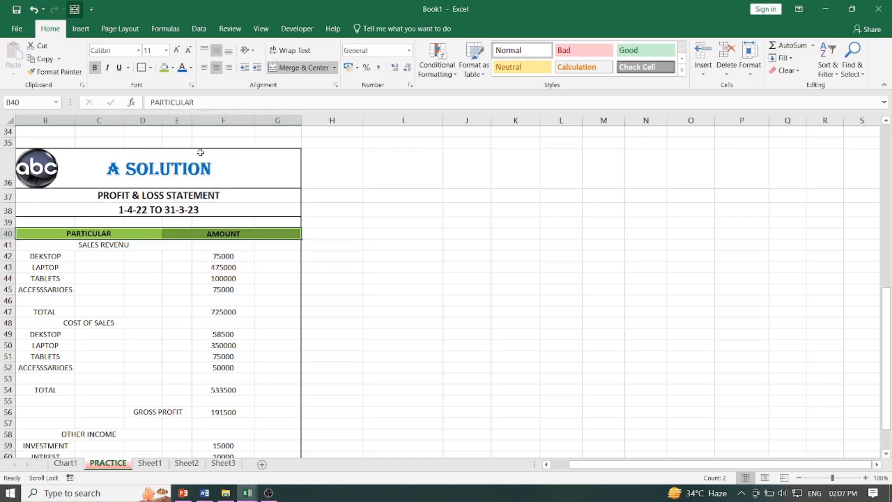
Fill the SALES REVENU heading row, B41:F41, with the standard orange color
scroll(265, 258, "down", 3)
scroll(265, 255, "up", 1)
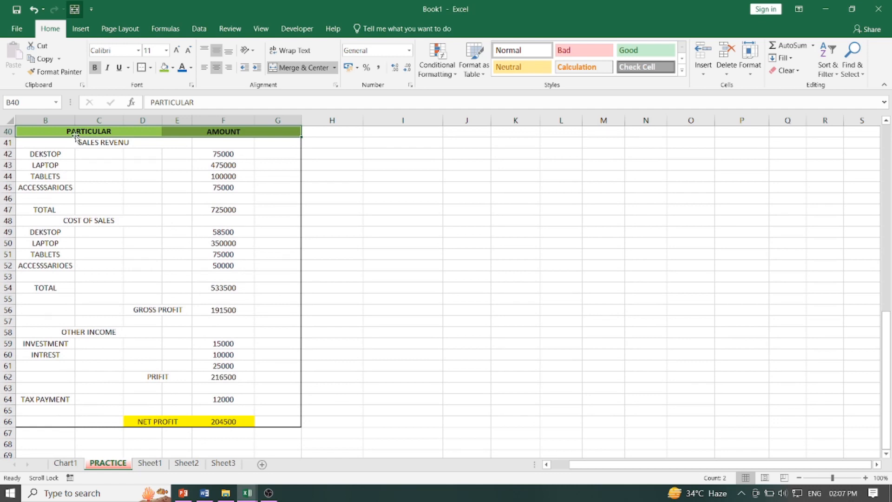
left_click_drag(71, 143, 235, 146)
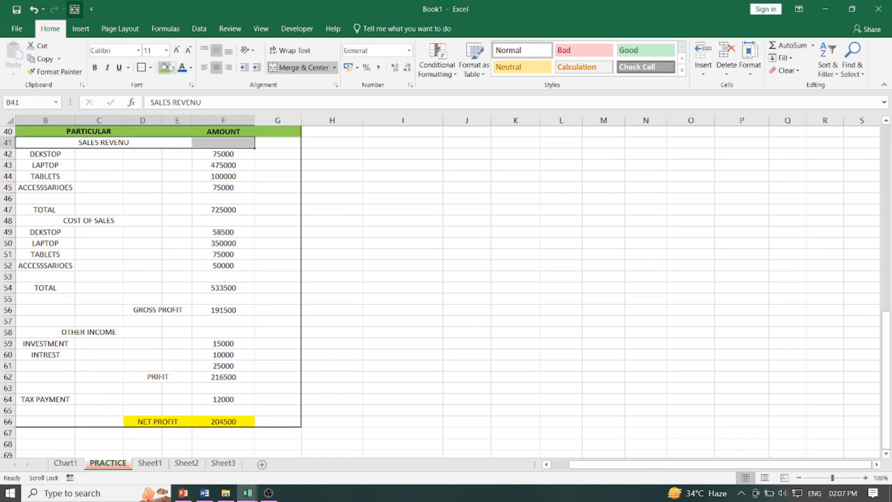
left_click(173, 68)
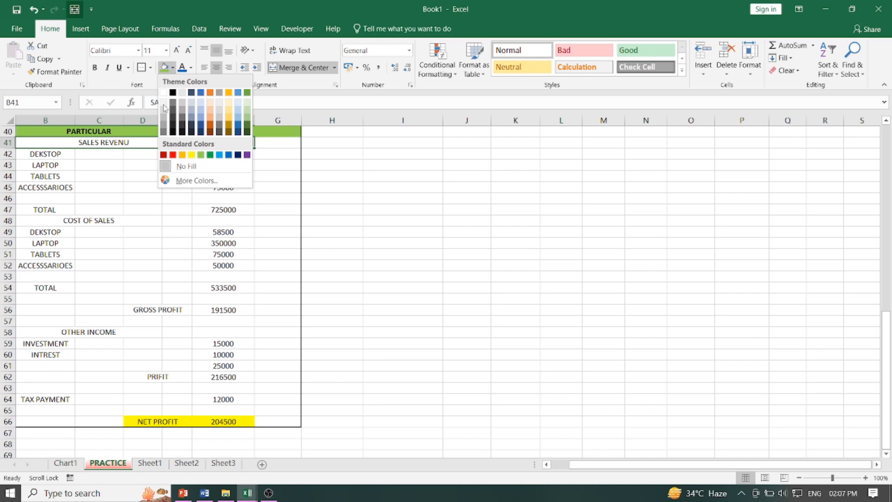
left_click(182, 155)
Fill the COST OF SALES heading row, B48:F48, with the dark orange theme color
left_click_drag(31, 217, 240, 221)
left_click(172, 68)
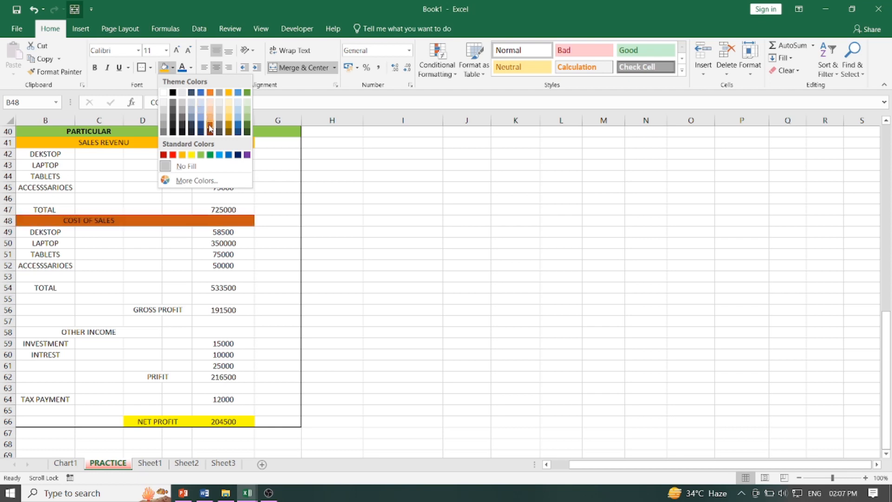
left_click(211, 124)
Fill the cost of sales TOTAL row, B54:F54, with the same dark orange
scroll(130, 248, "down", 2)
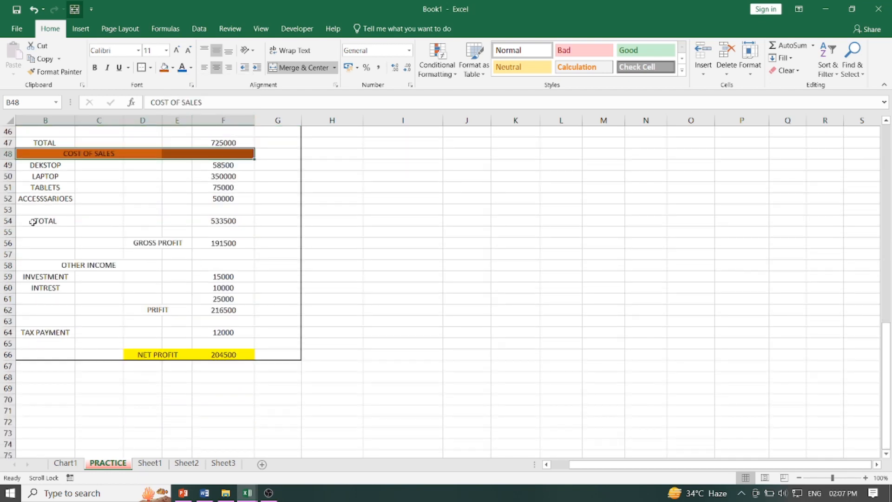
left_click_drag(32, 222, 219, 220)
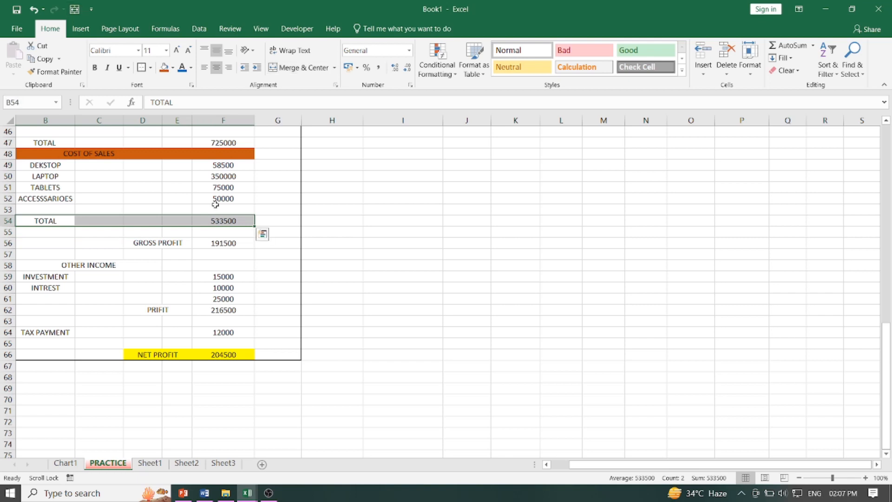
left_click(164, 67)
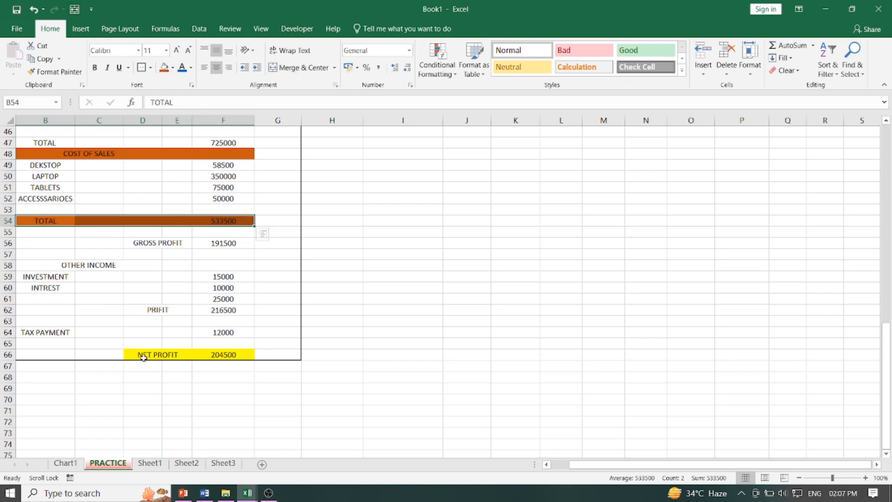
Delete the empty column G beside the statement's AMOUNT column
scroll(200, 317, "up", 5)
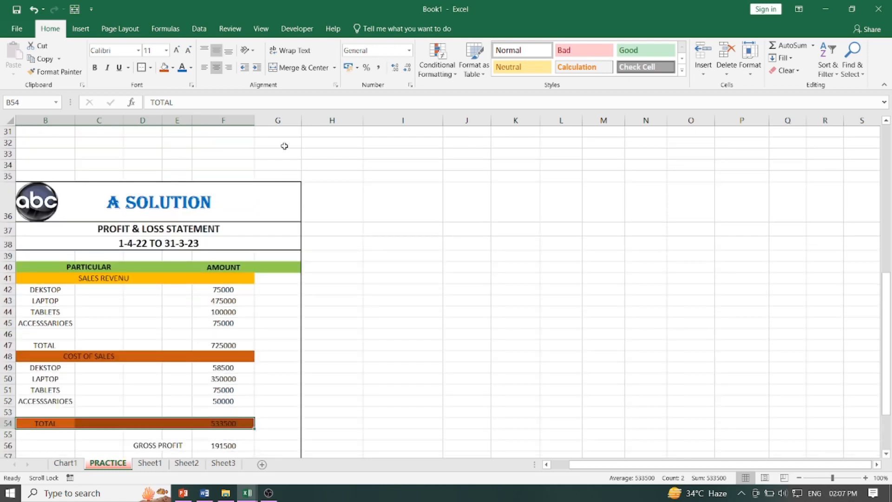
left_click(280, 120)
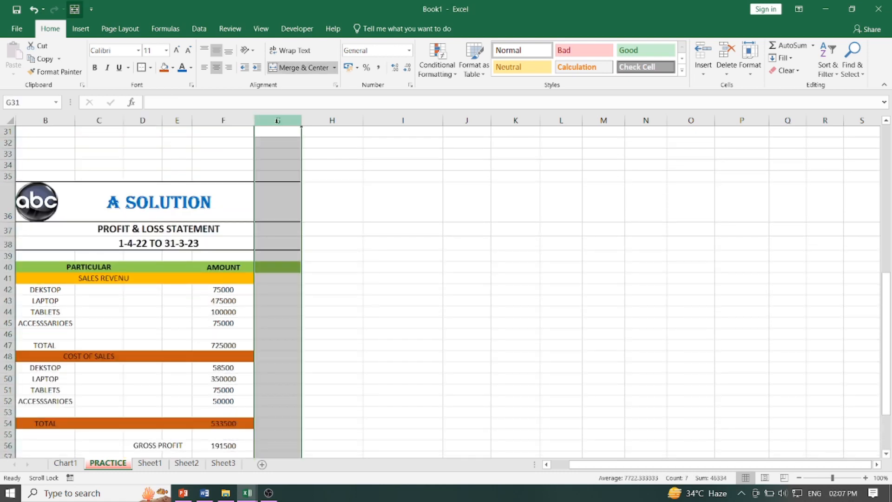
left_click(730, 55)
left_click(402, 218)
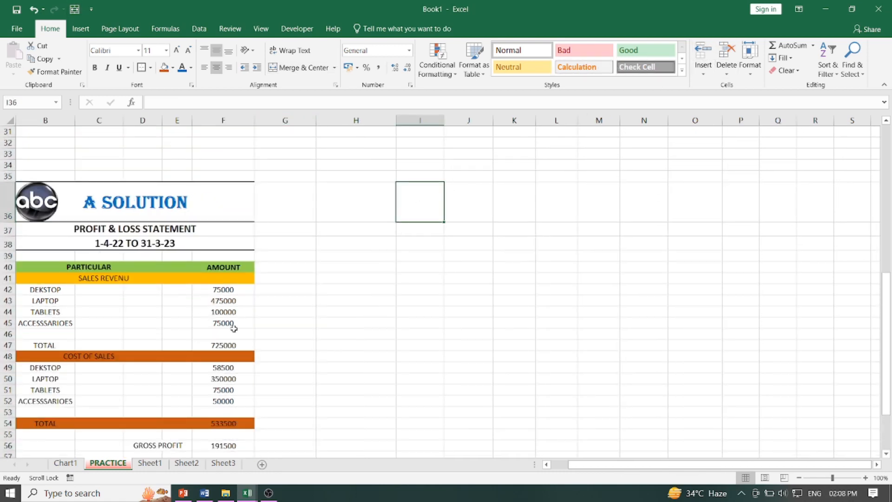
Apply an outside border around the whole profit and loss statement, B36:F66
scroll(228, 321, "down", 3)
scroll(225, 313, "up", 3)
left_click_drag(196, 168, 199, 435)
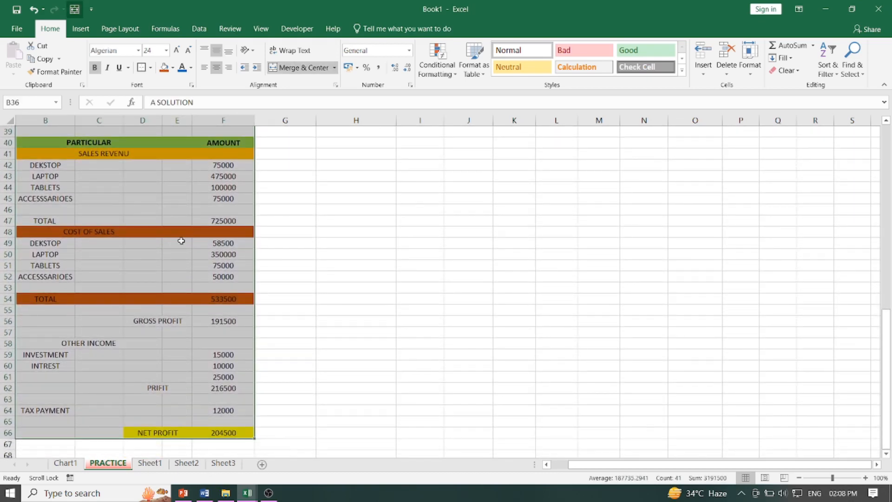
left_click(142, 68)
scroll(388, 321, "up", 6)
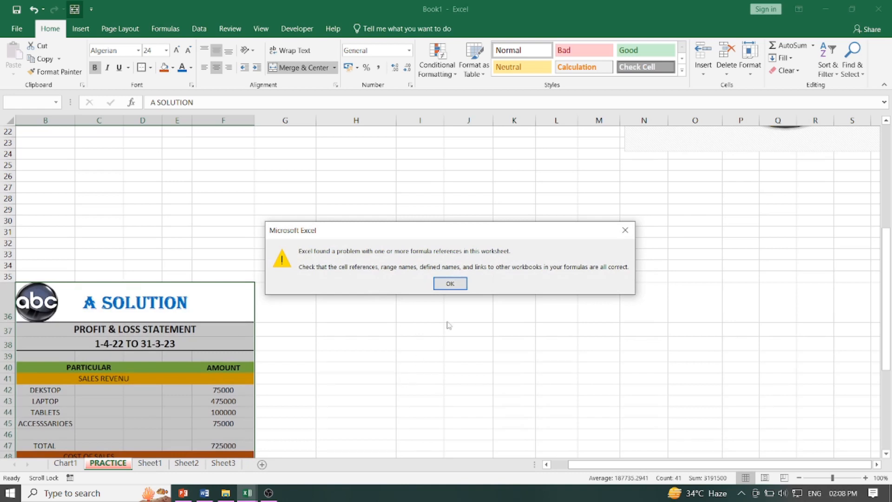
left_click(450, 284)
scroll(372, 323, "down", 6)
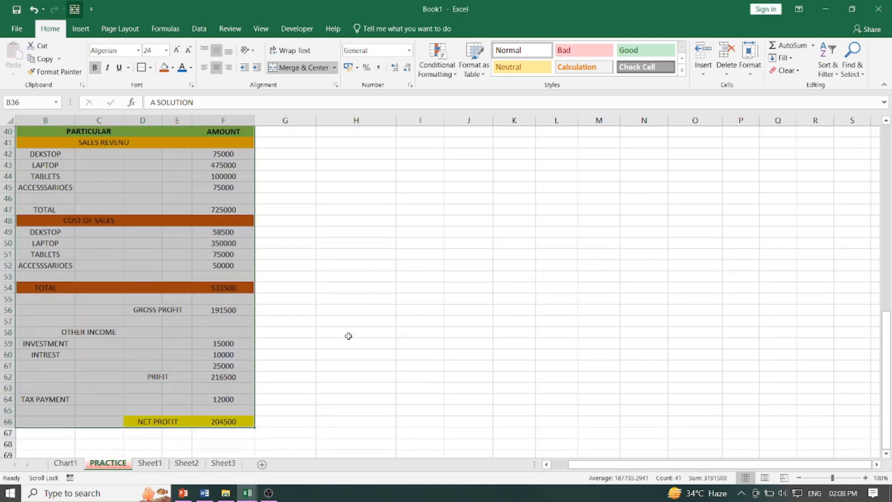
scroll(349, 335, "up", 2)
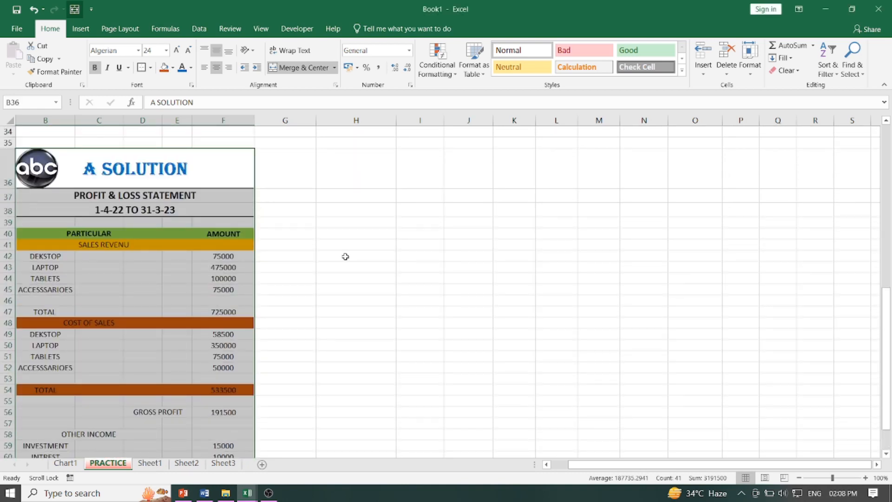
scroll(345, 257, "down", 2)
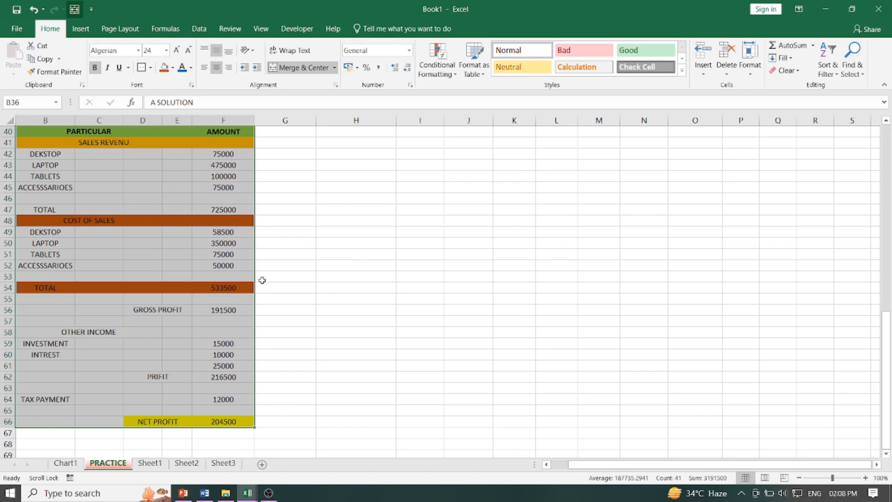
scroll(278, 303, "up", 1)
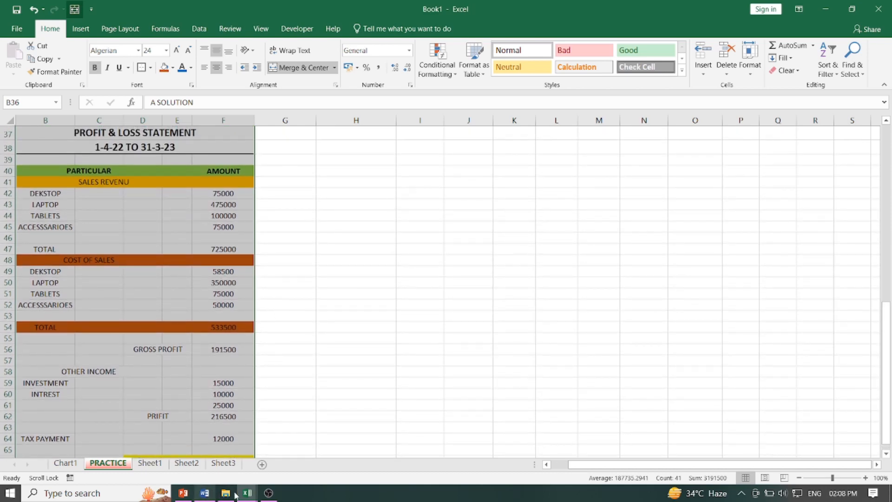
Switch to File Explorer, open Processfolio Excel-2019-Formulas Tab.pdf and review its questions
mouse_move(247, 493)
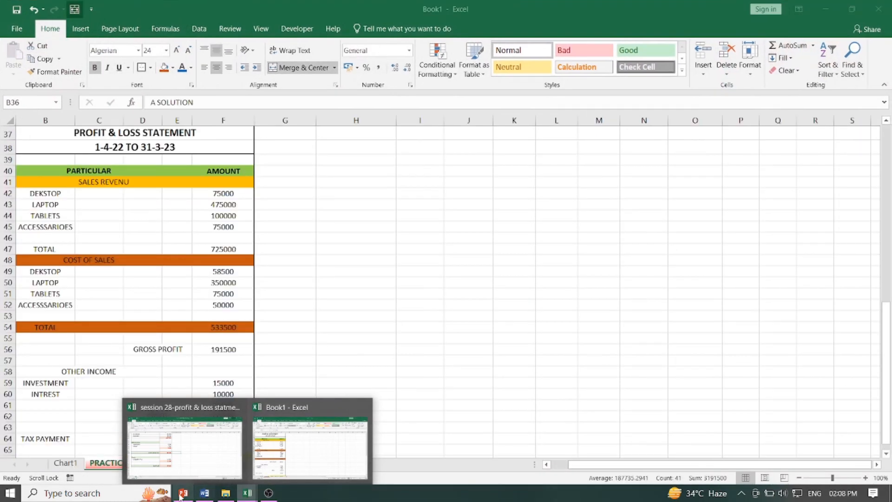
left_click(226, 493)
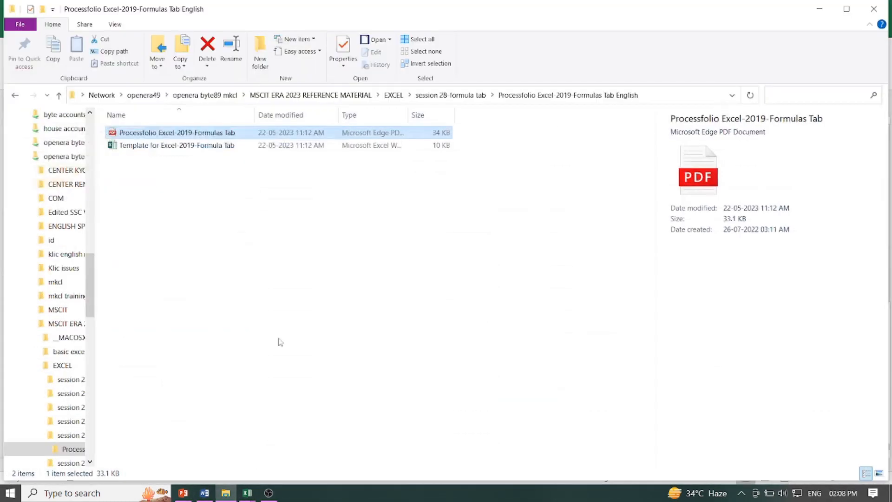
double_click(147, 134)
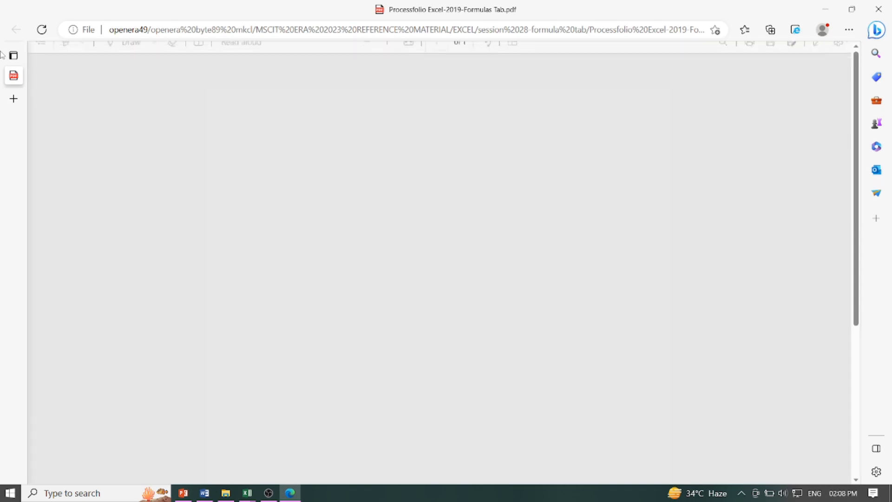
scroll(377, 235, "up", 5)
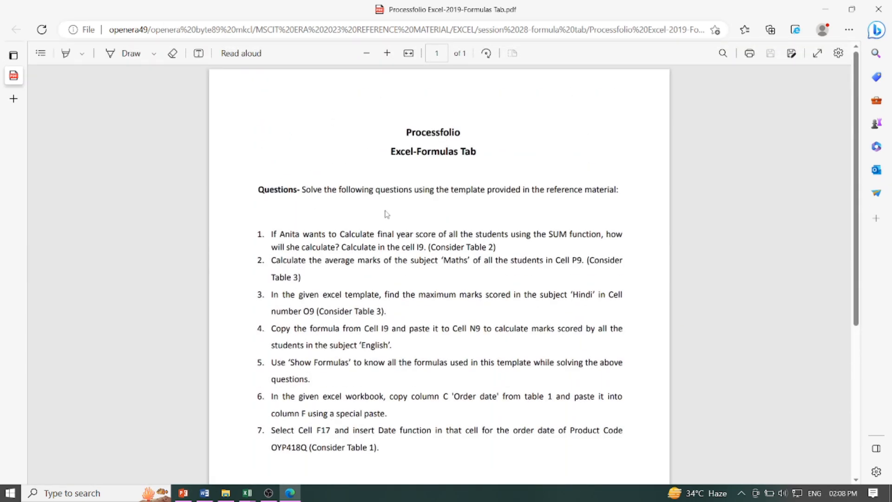
scroll(364, 185, "down", 3)
scroll(410, 169, "up", 3)
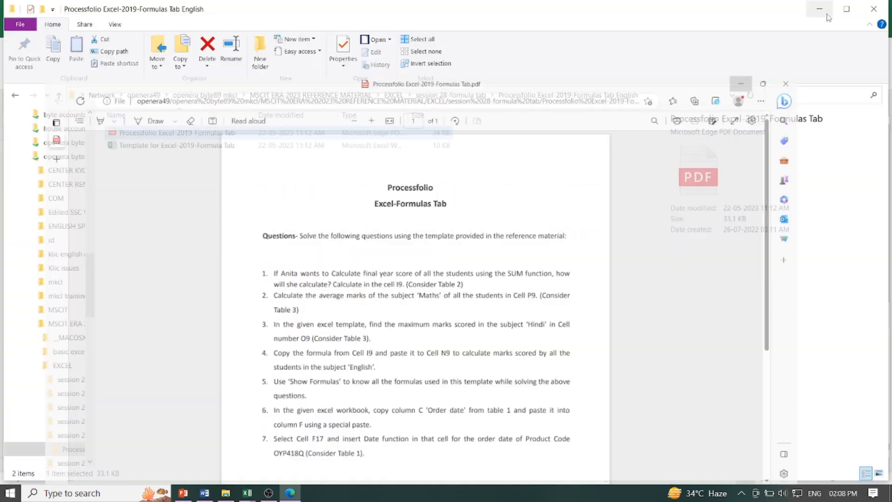
Open the workbook Template for Excel-2019-Formula Tab from the Processfolio folder in File Explorer
left_click(825, 9)
double_click(207, 145)
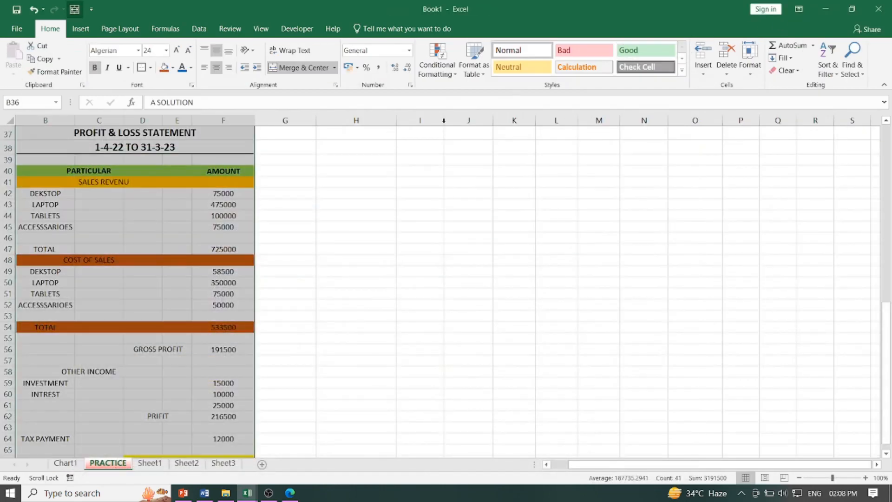
left_click(825, 8)
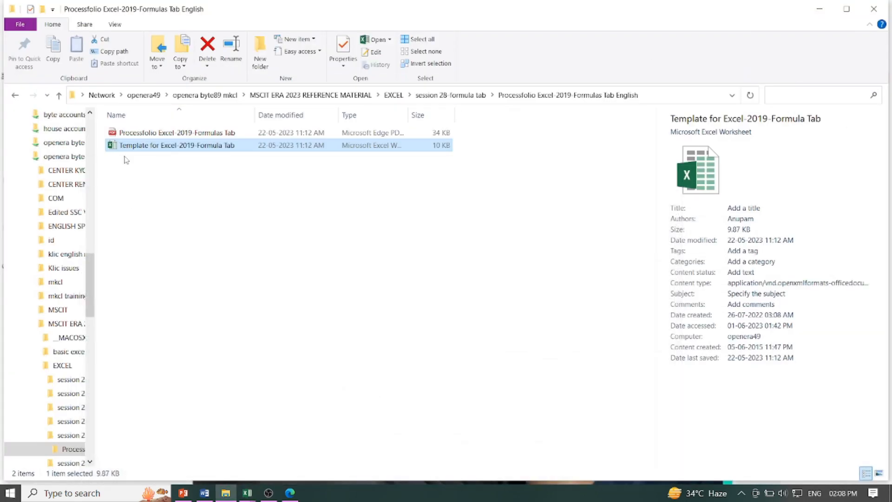
mouse_move(247, 492)
left_click(372, 442)
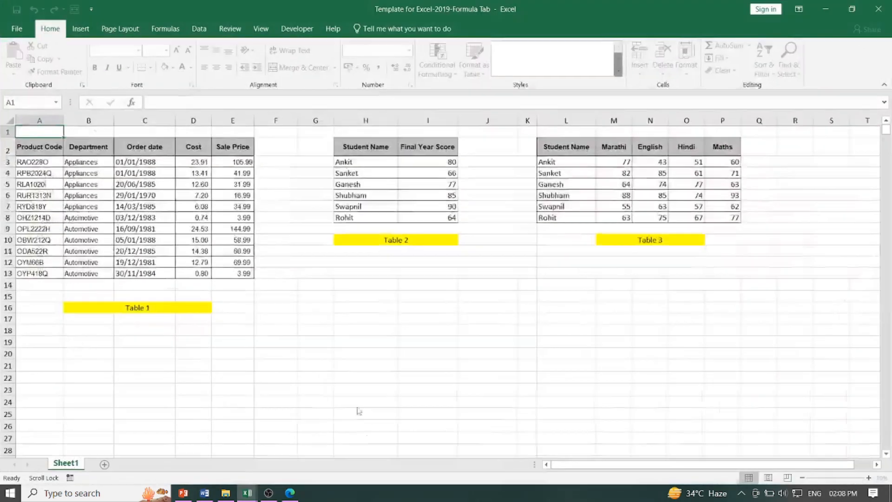
Copy the template's range A1:P10 and paste it at A1 of a new sheet in Book1
left_click_drag(31, 133, 739, 244)
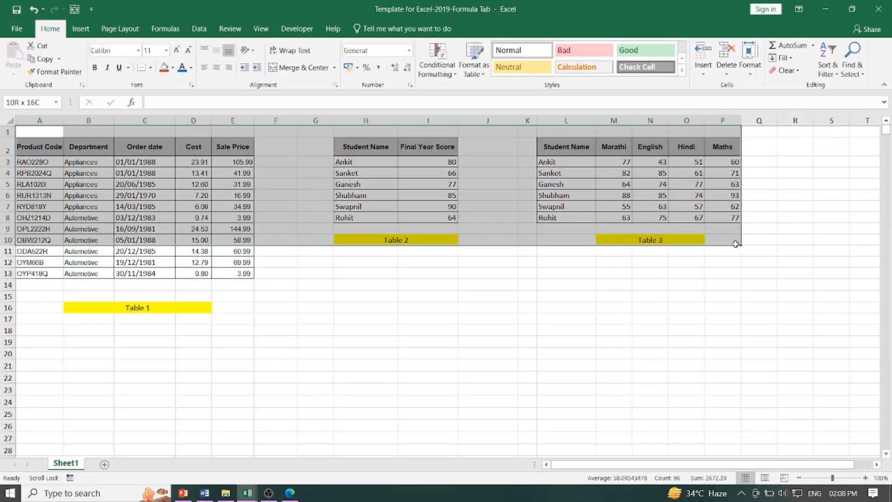
left_click(42, 58)
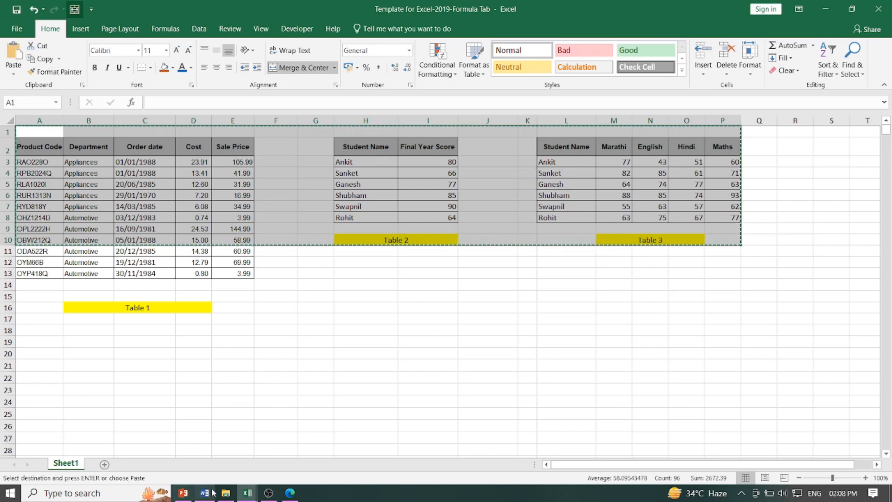
mouse_move(247, 493)
left_click(237, 467)
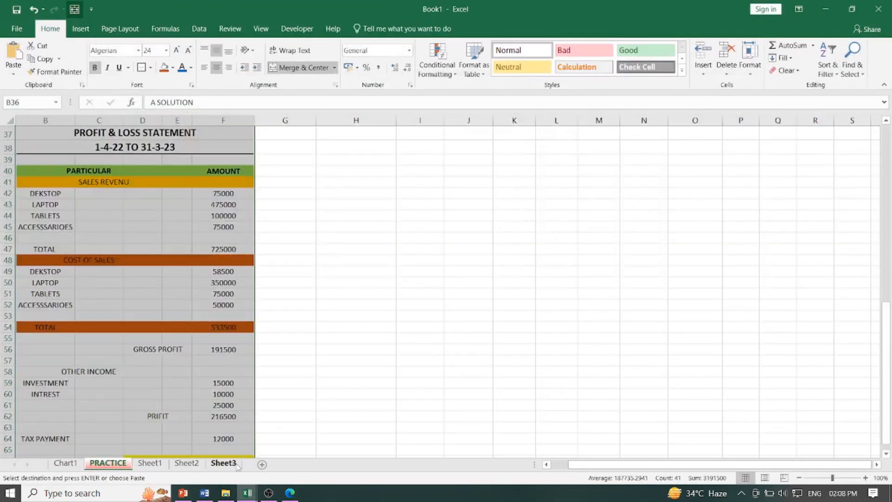
left_click(262, 464)
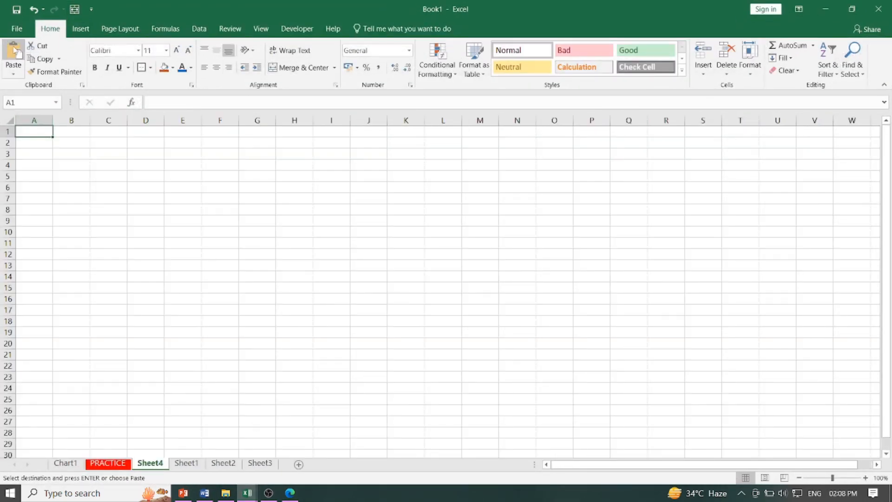
left_click(14, 54)
left_click(325, 286)
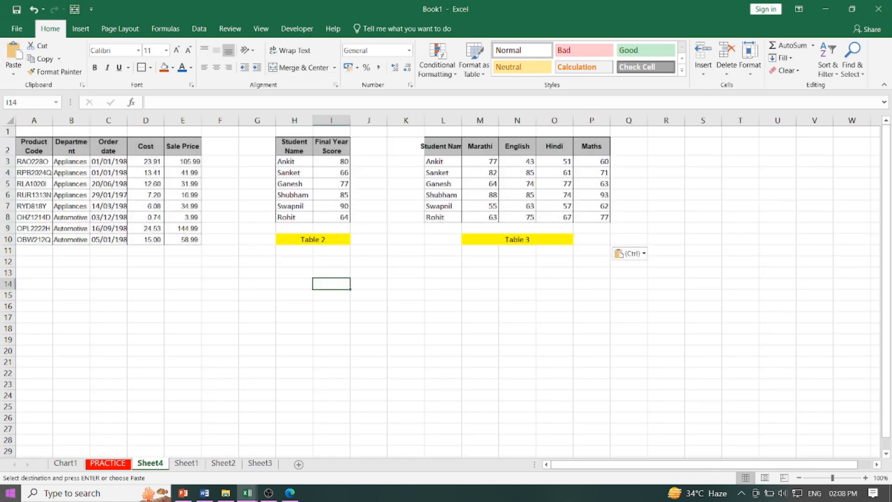
Clear the Table 2 and Table 3 labels with their yellow formatting from G9:Q13
left_click_drag(264, 225, 616, 273)
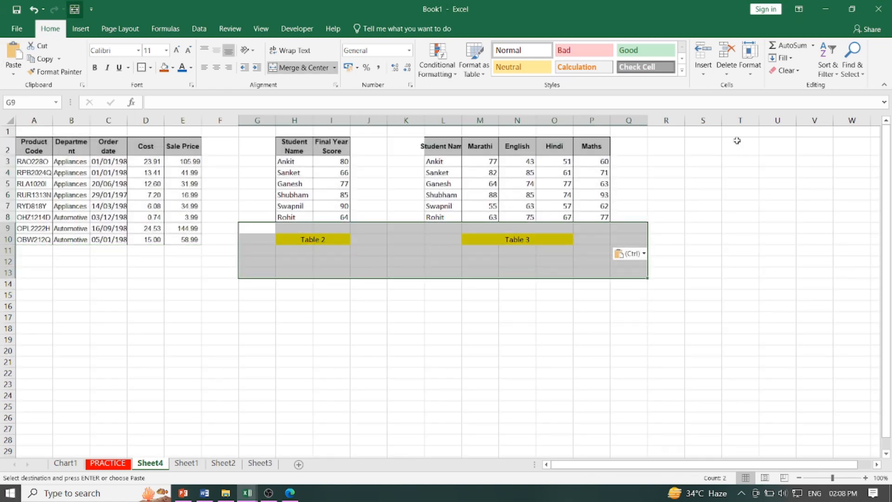
left_click(785, 70)
left_click(791, 87)
left_click(770, 251)
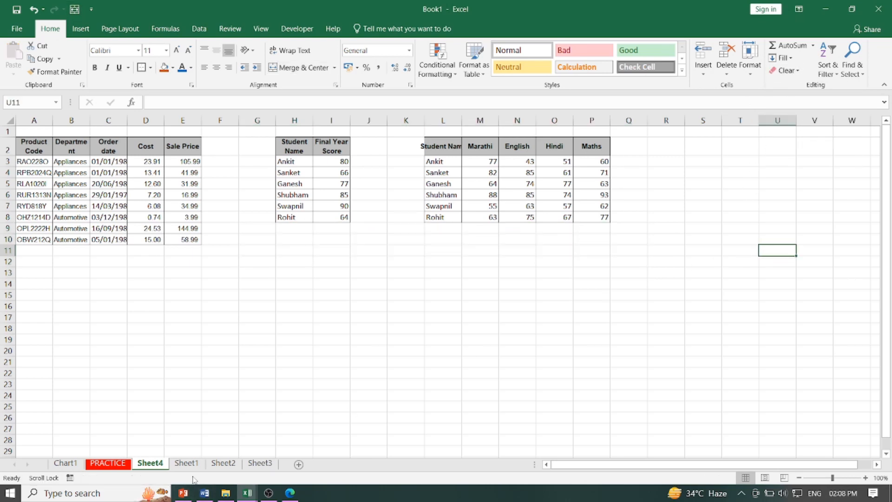
Check the first question in the Processfolio PDF and close the Template for Excel-2019-Formula Tab workbook
left_click(290, 493)
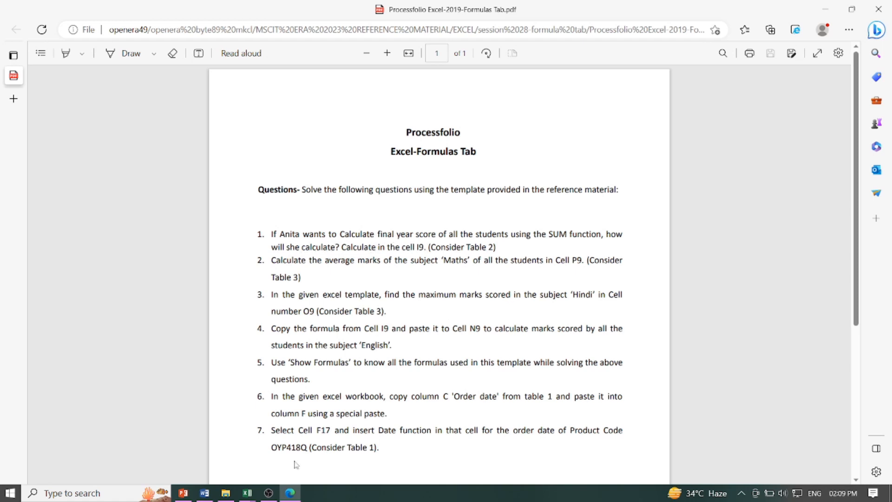
mouse_move(247, 493)
left_click(366, 436)
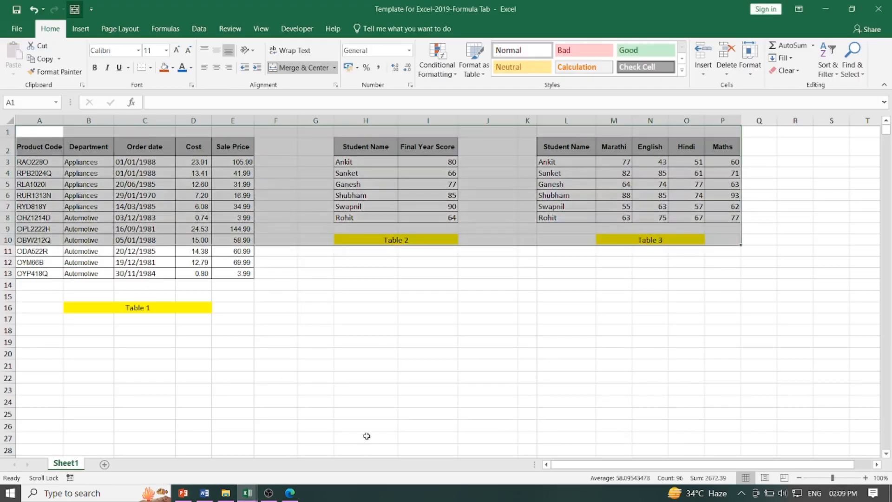
left_click(876, 11)
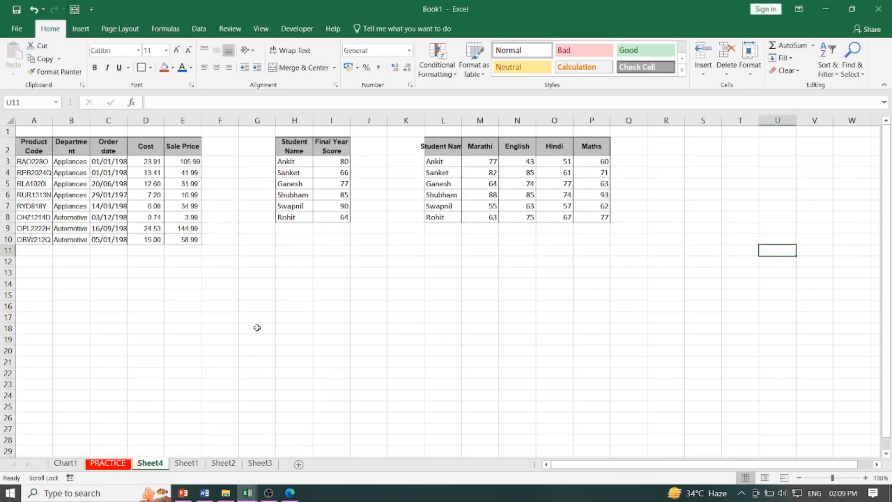
Total the students' Final Year Score in cell I9 with =SUM(I3:I8)
left_click(334, 228)
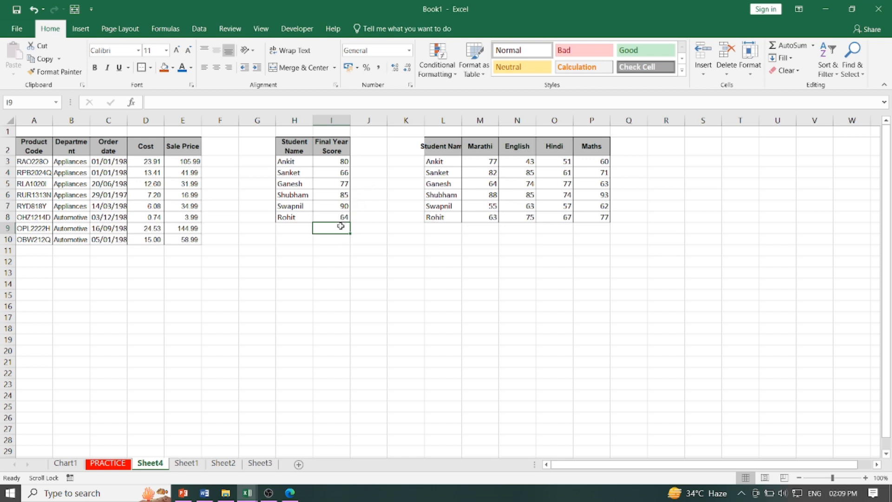
left_click(814, 45)
left_click(793, 61)
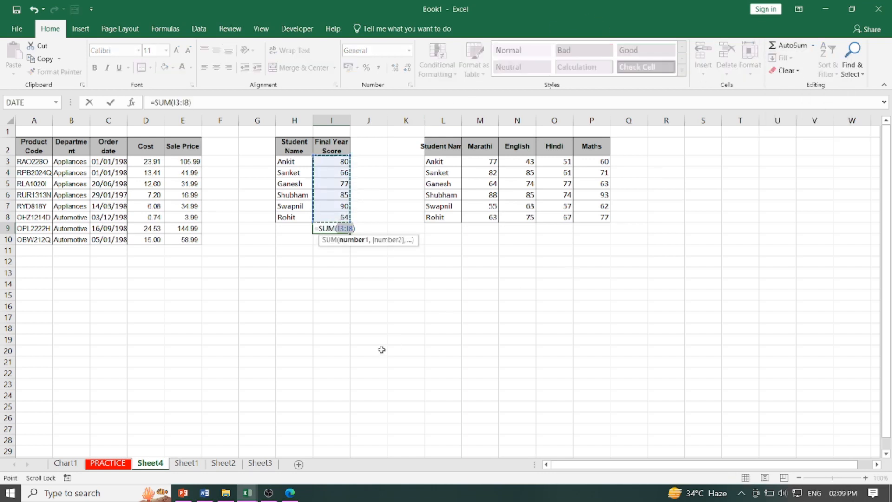
key("Return")
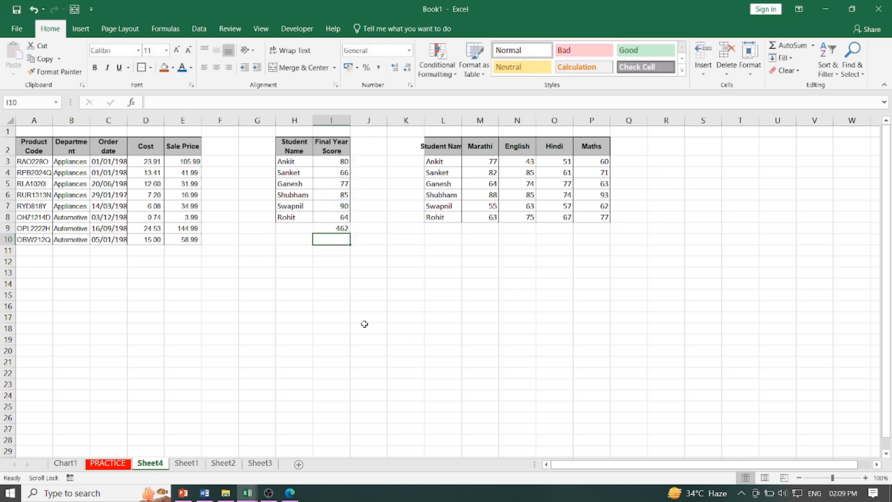
left_click(329, 229)
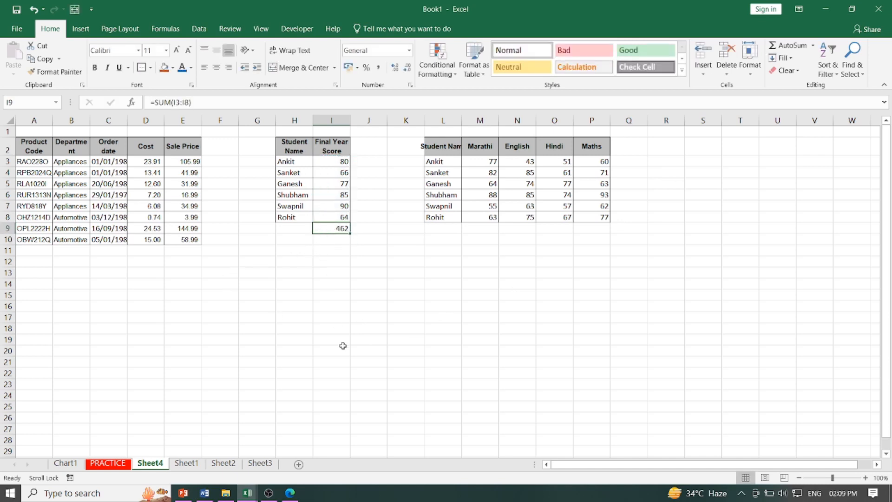
Check the second question in the PDF and calculate the average Maths marks in P9 with =AVERAGE(P3:P8)
left_click(298, 497)
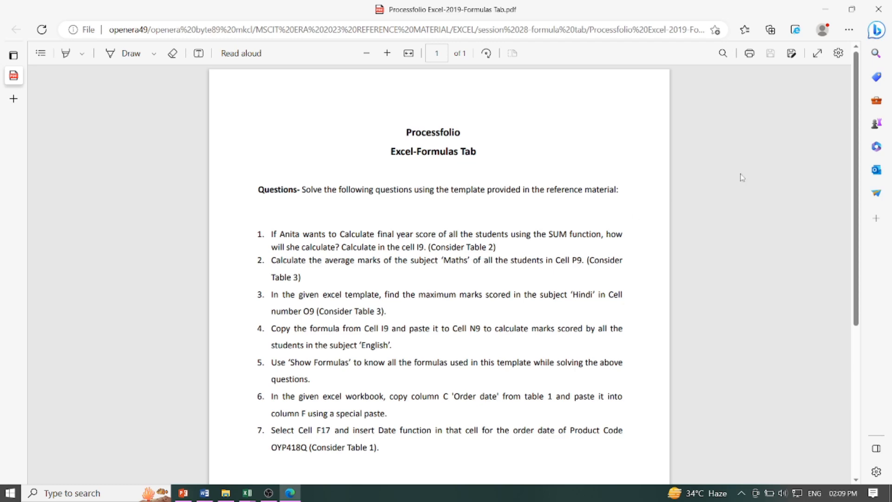
left_click(825, 9)
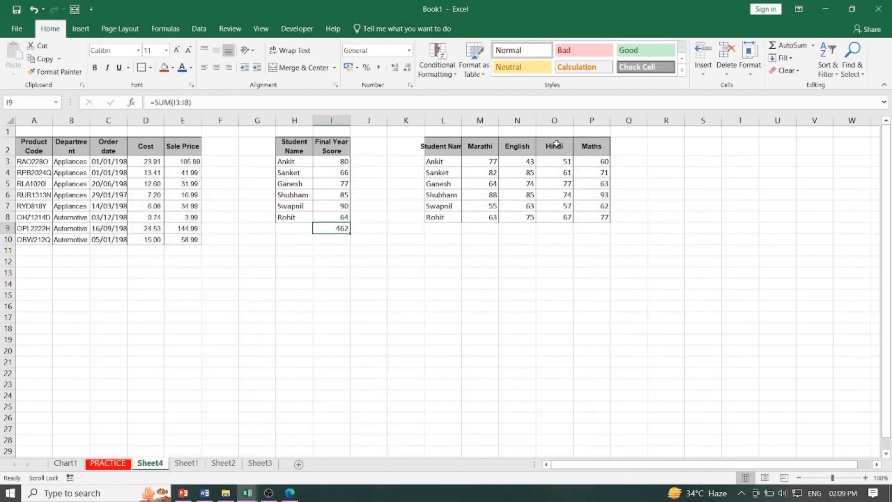
left_click(590, 230)
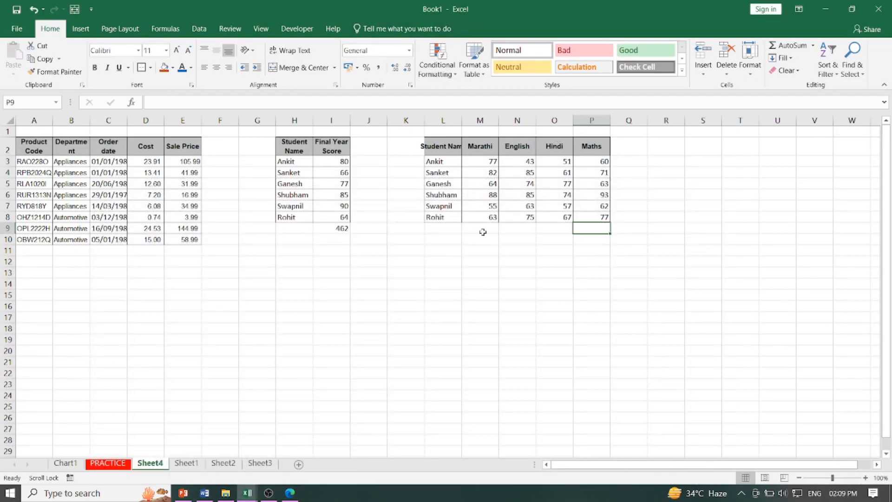
left_click(815, 45)
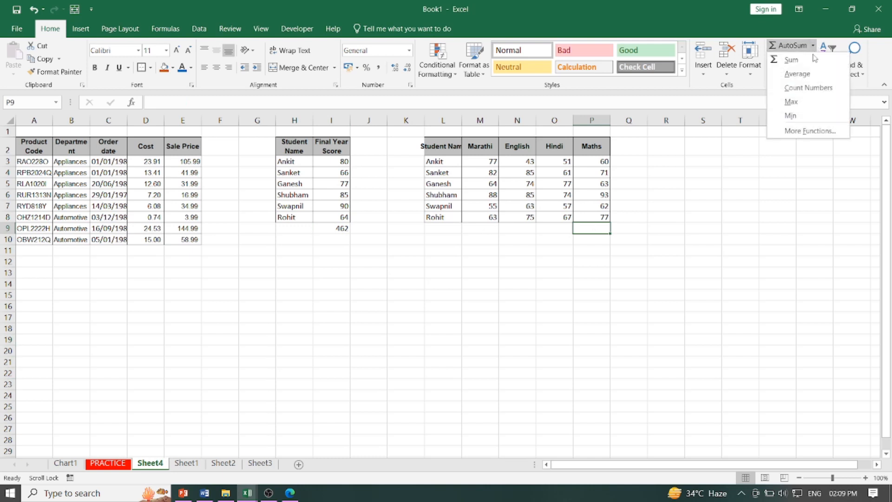
left_click(812, 75)
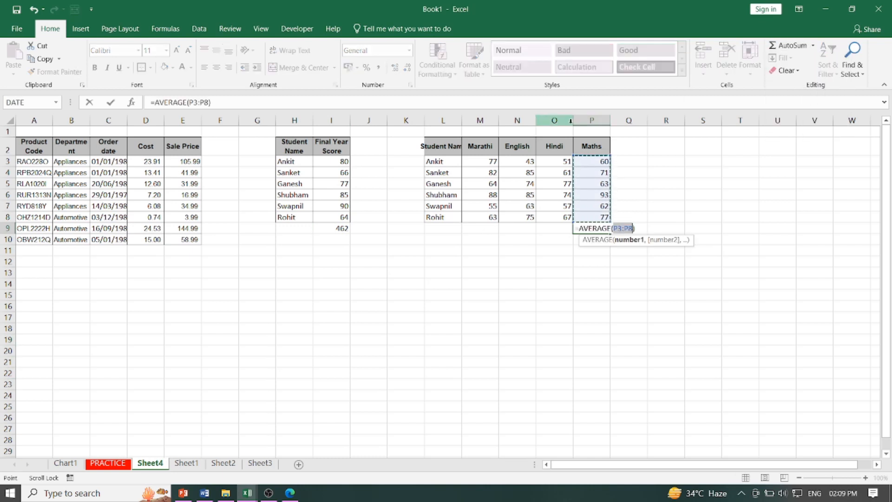
key("Return")
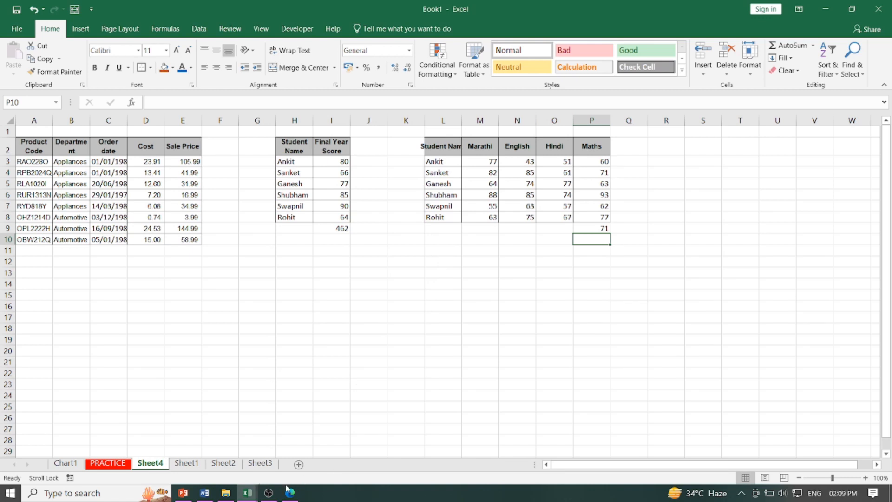
Check the third question in the PDF and find the maximum Hindi marks in O9 with =MAX(O3:O8)
mouse_move(290, 491)
left_click(316, 463)
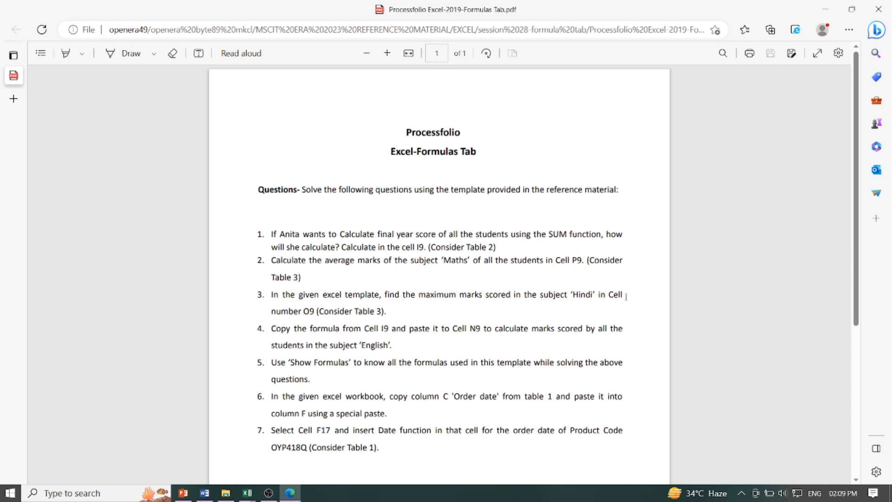
left_click(831, 14)
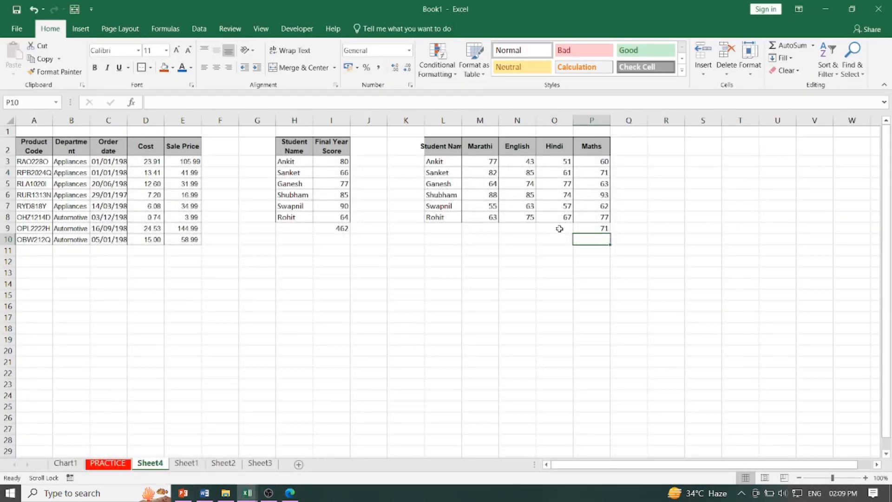
left_click(558, 232)
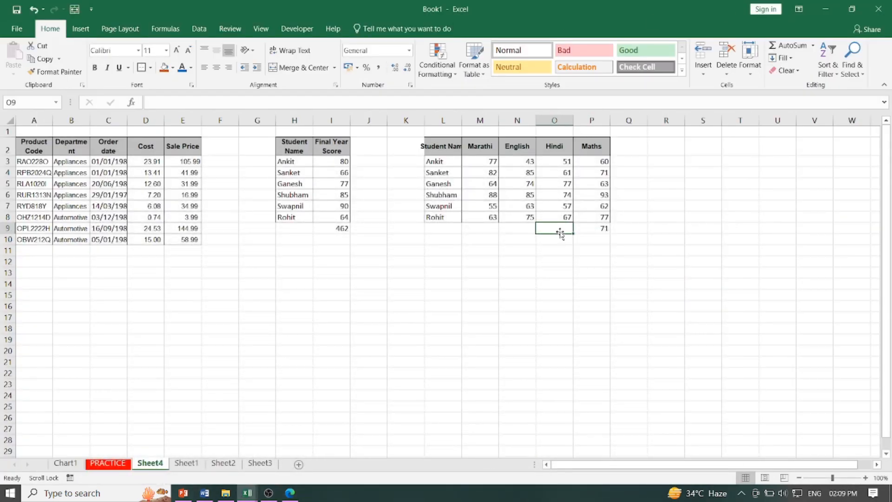
left_click(813, 45)
left_click(165, 28)
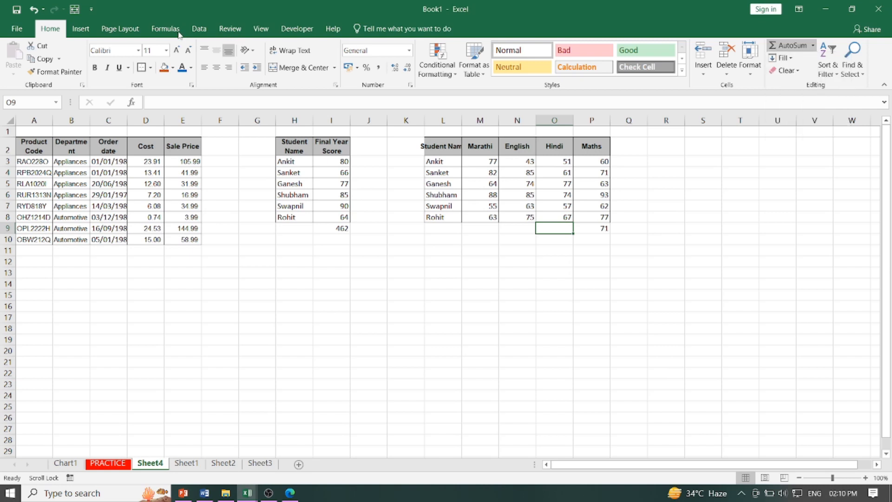
left_click(49, 75)
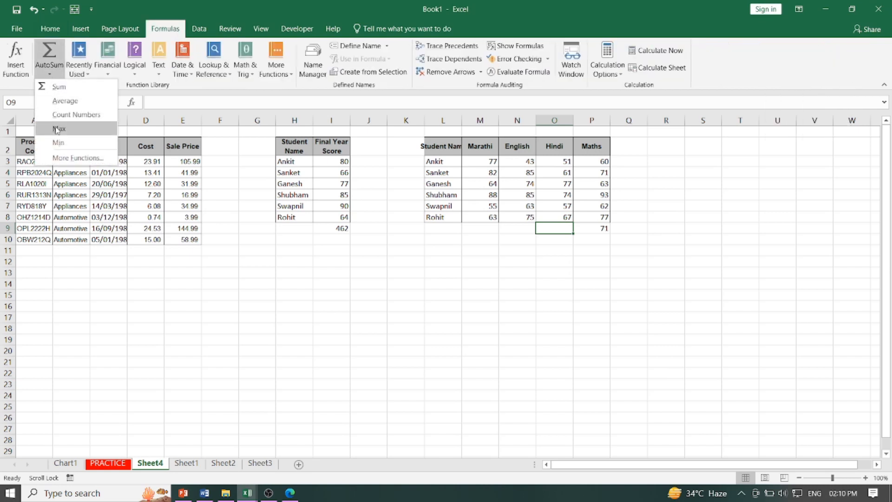
left_click(59, 128)
key("Return")
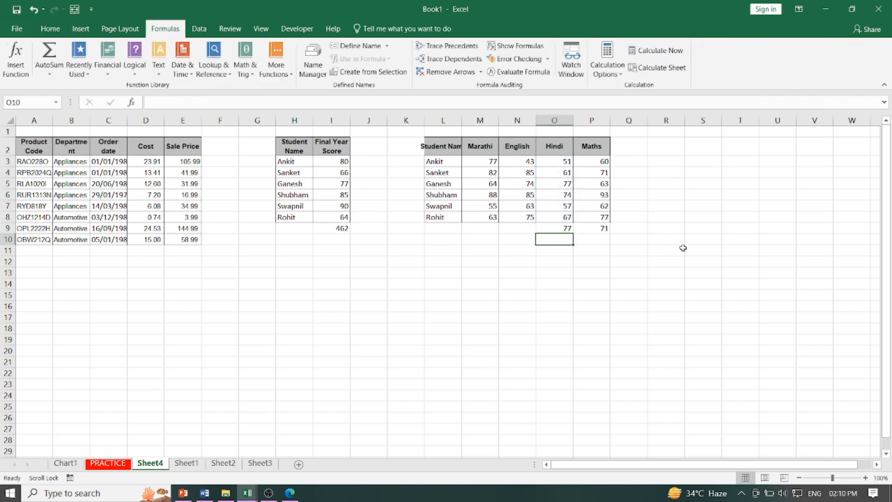
Check the fourth question in the PDF and copy the SUM formula from I9 to N9 to total the English marks
left_click(293, 492)
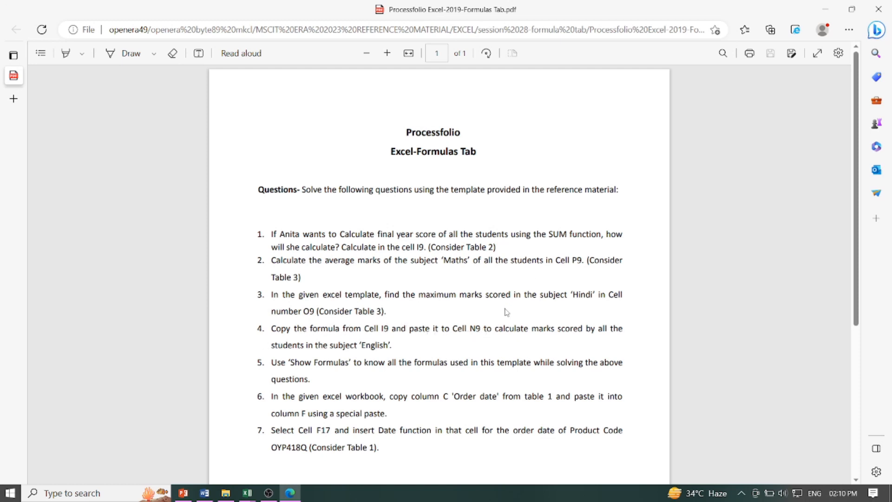
left_click(825, 10)
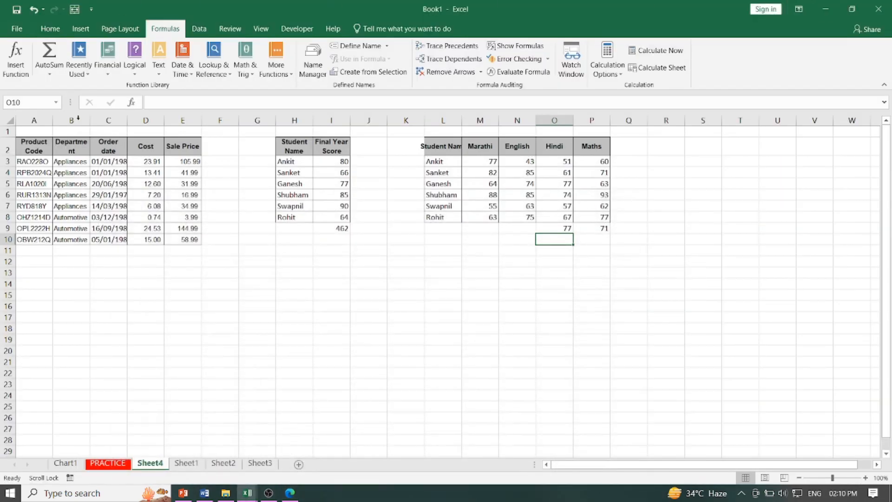
left_click(337, 228)
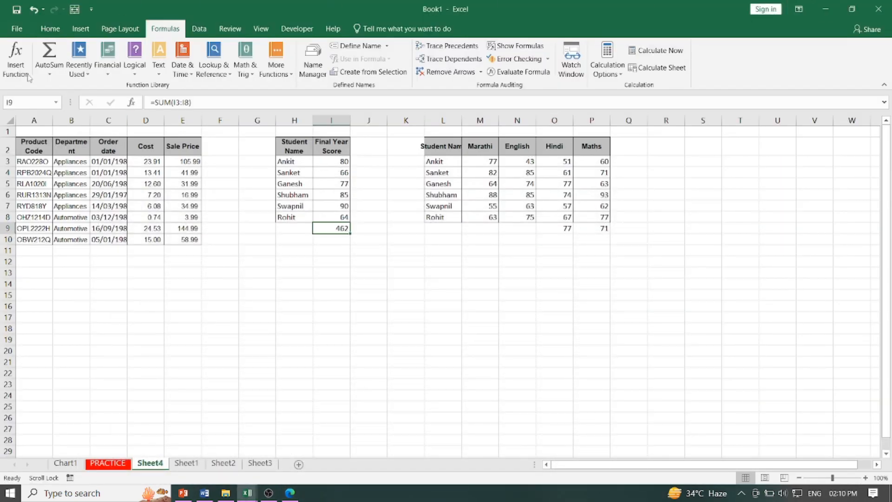
left_click(46, 30)
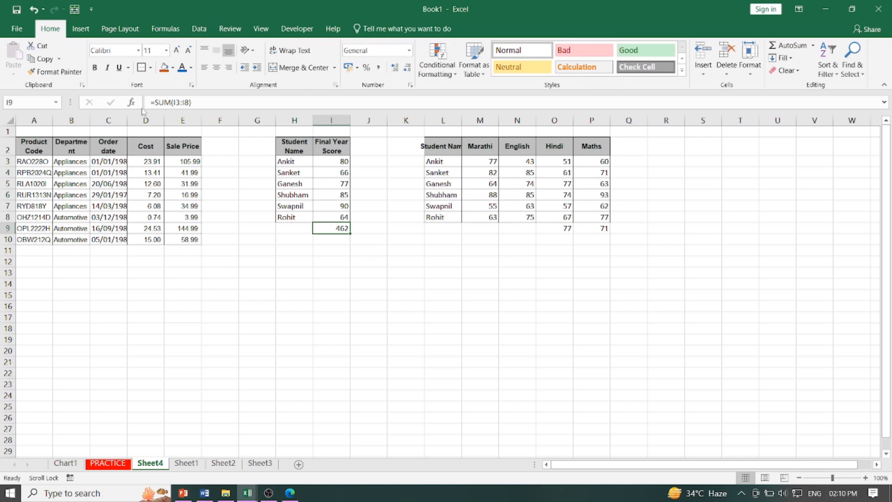
left_click(42, 58)
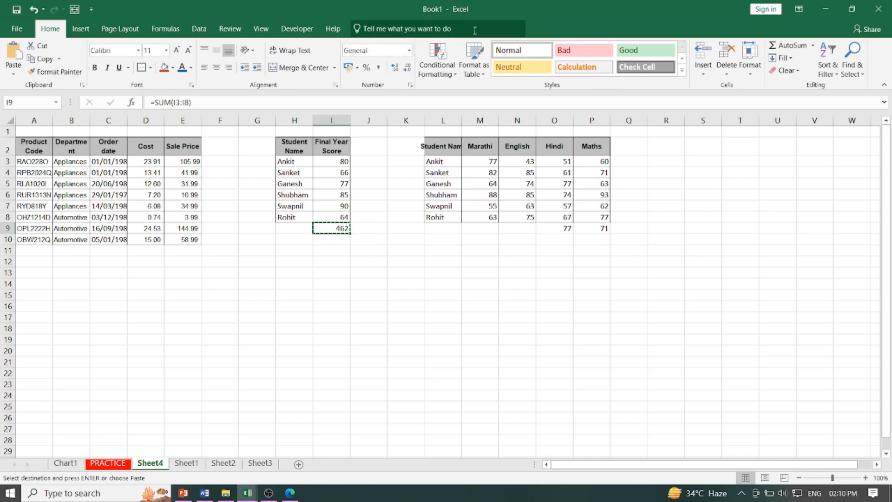
left_click(516, 228)
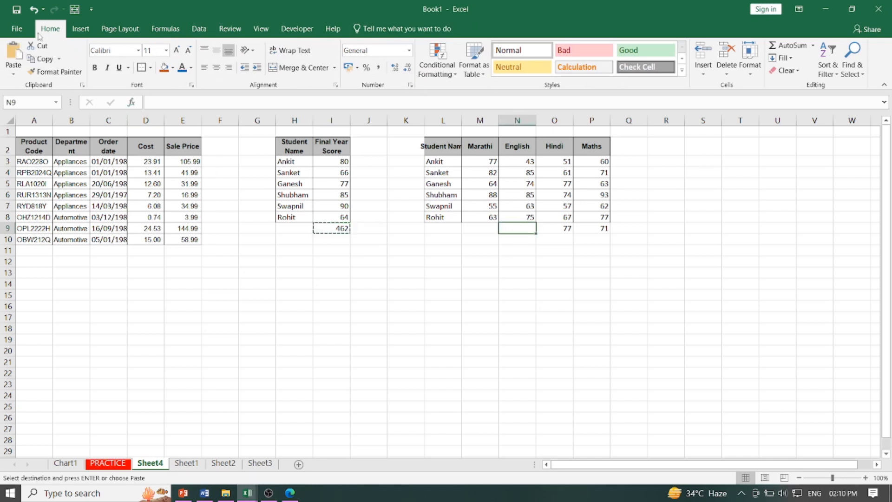
left_click(13, 52)
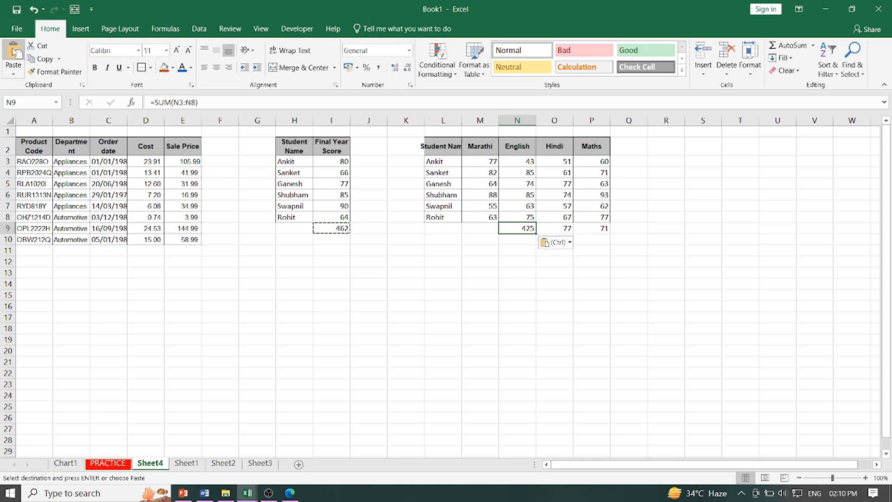
left_click(458, 273)
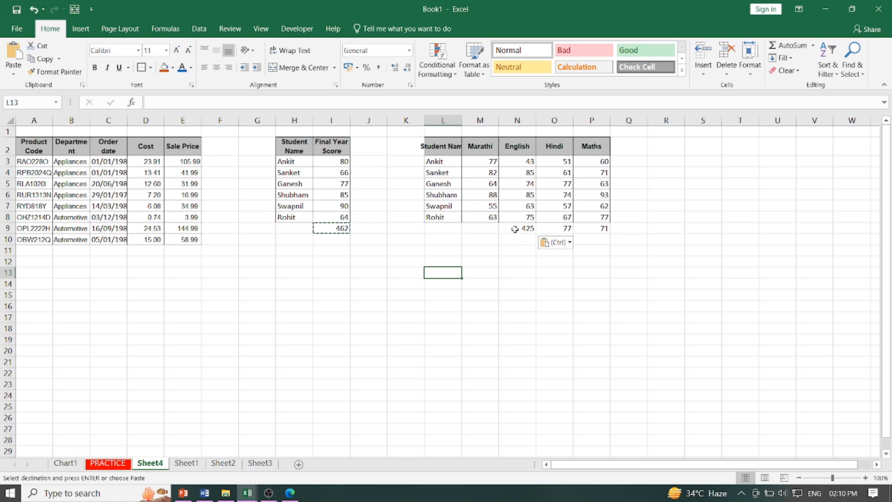
Show the formulas on Sheet4, examine those in row 9, and switch back to displaying values
left_click(290, 493)
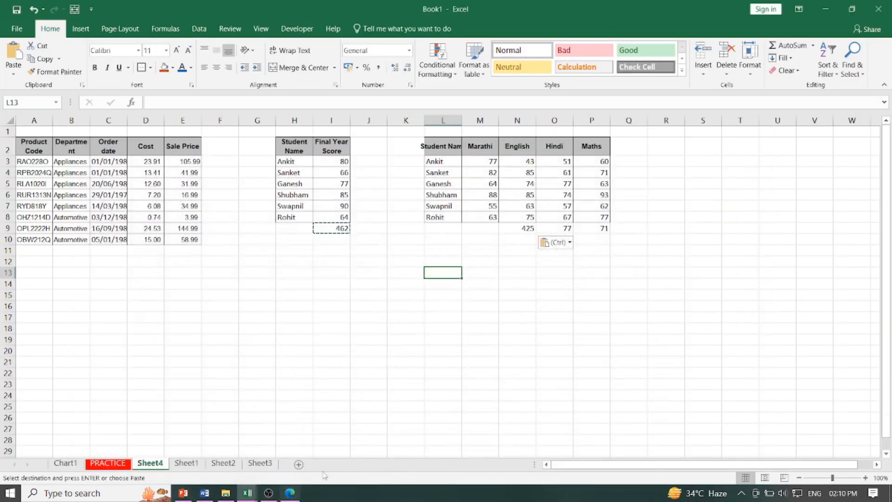
left_click(290, 493)
left_click(165, 28)
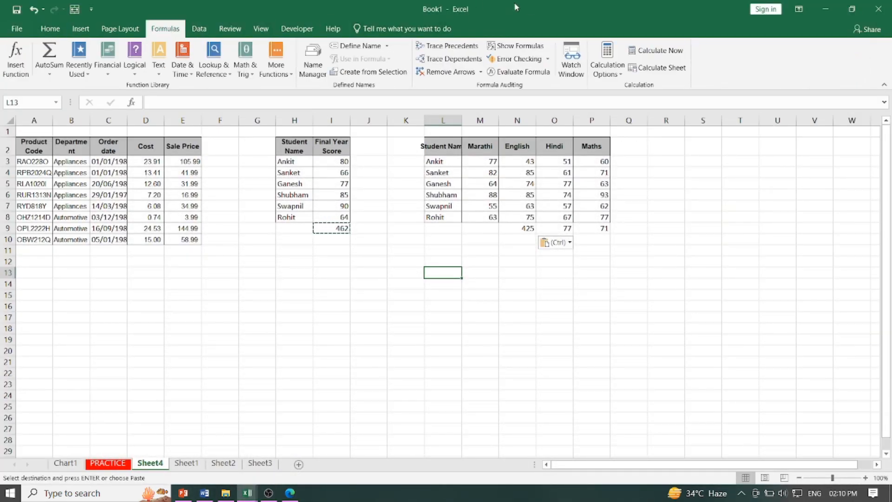
left_click(516, 46)
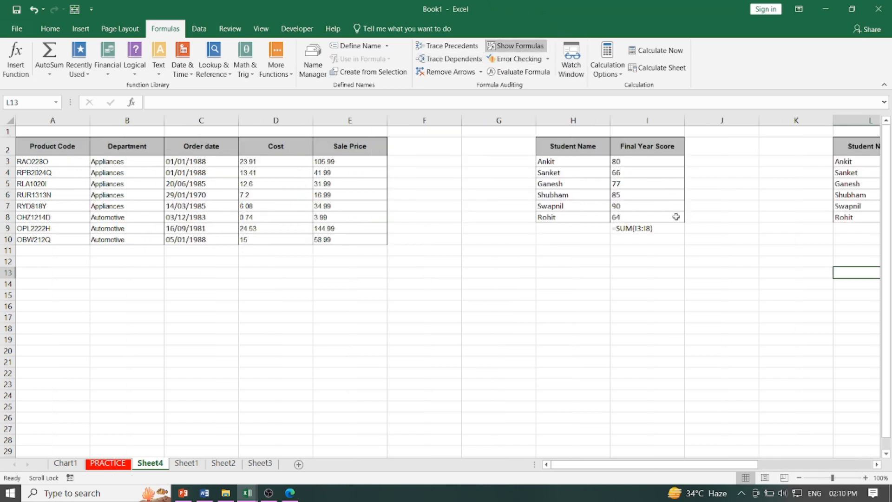
left_click_drag(687, 465, 800, 464)
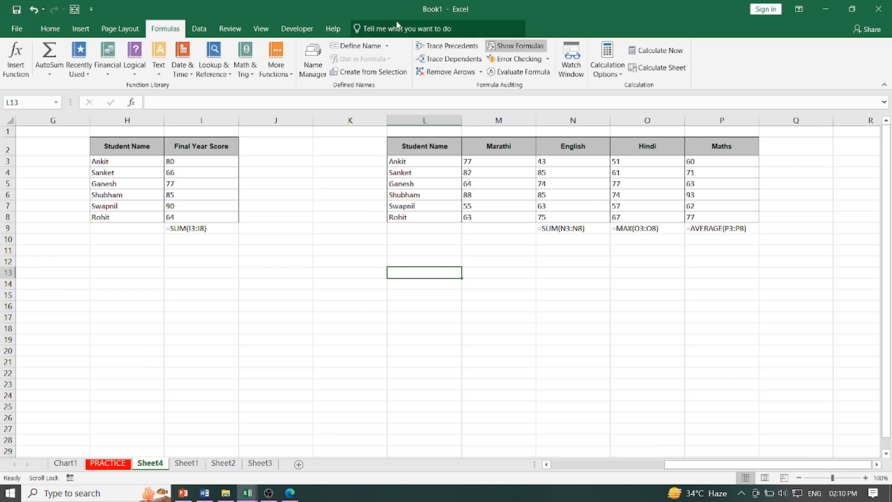
left_click(498, 46)
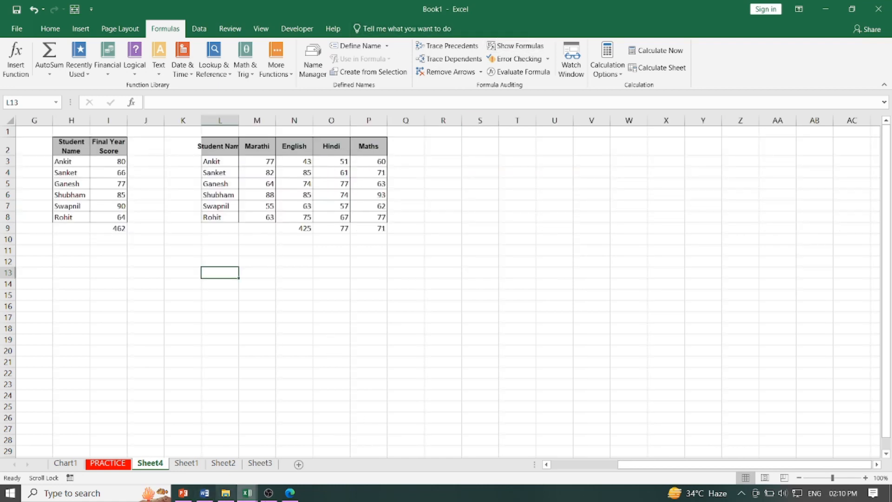
Read the sixth question in the PDF and copy the Order date column C2:C10 into F2:F10
left_click(290, 494)
scroll(344, 363, "down", 3)
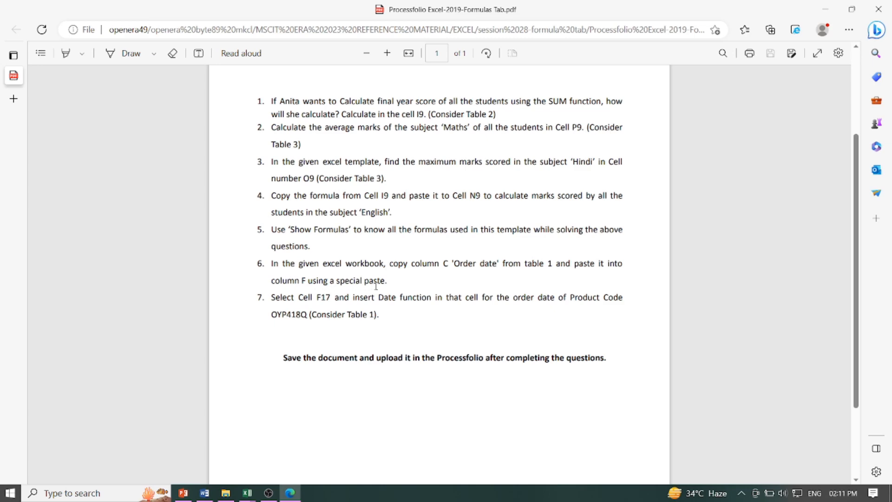
left_click(296, 496)
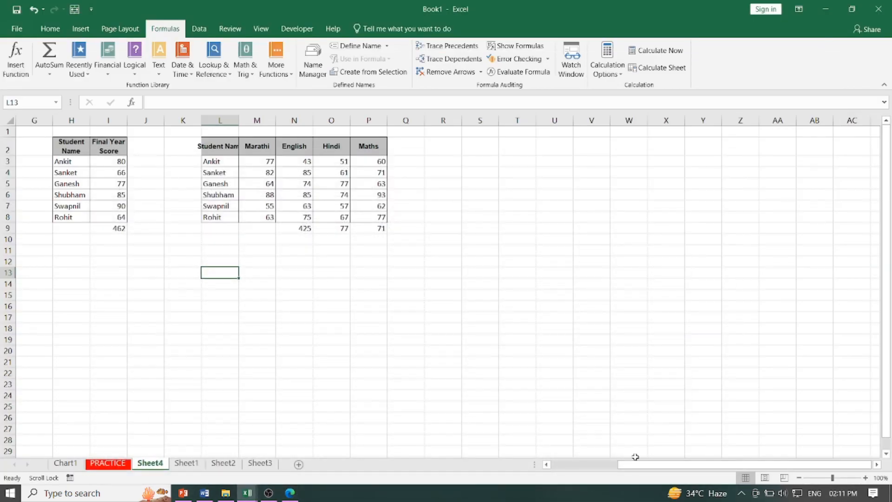
left_click_drag(635, 457, 568, 464)
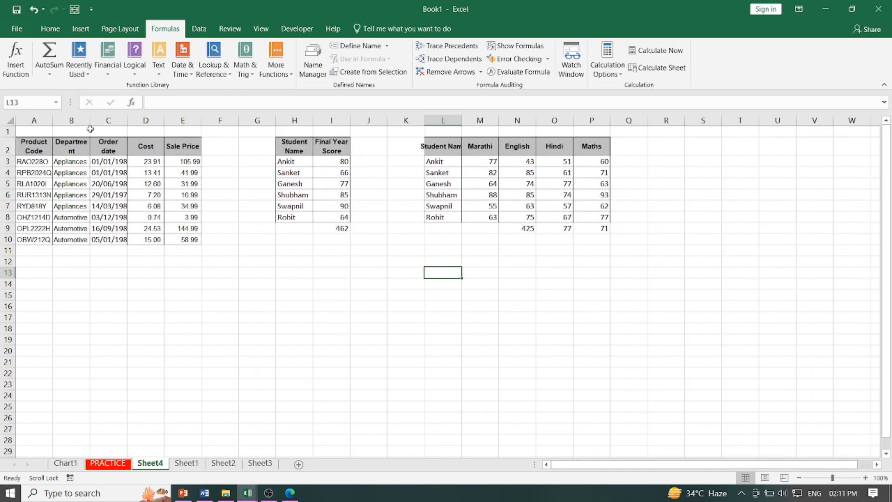
left_click_drag(91, 151, 102, 238)
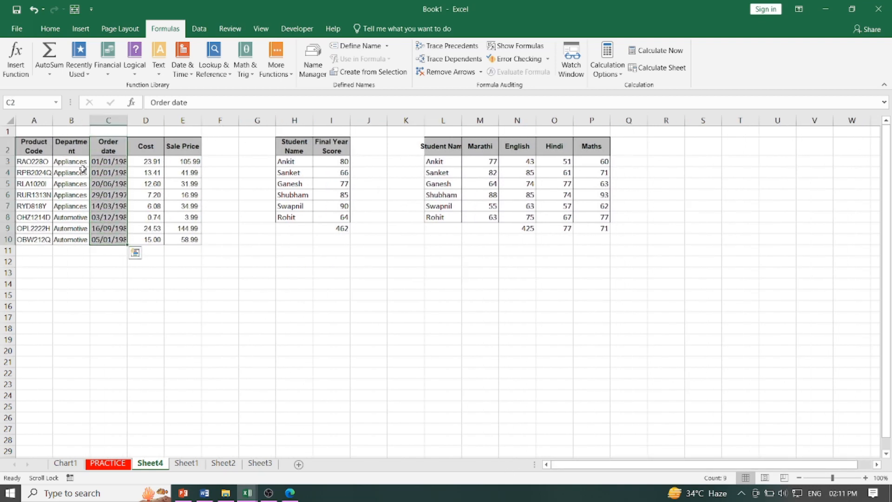
left_click(50, 29)
left_click(43, 58)
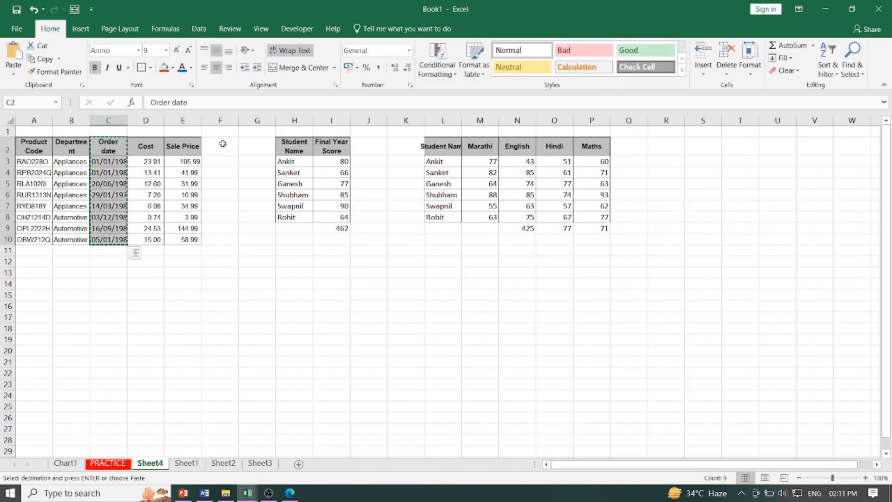
left_click_drag(224, 147, 222, 240)
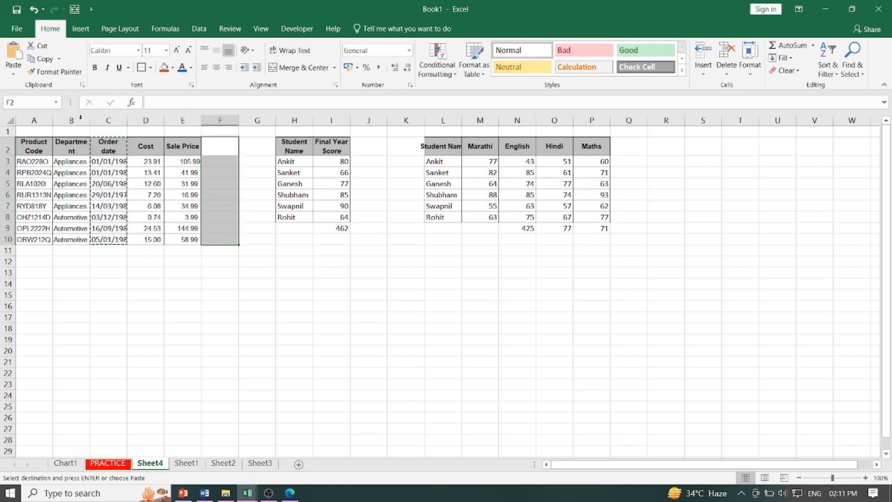
left_click(14, 55)
left_click(344, 316)
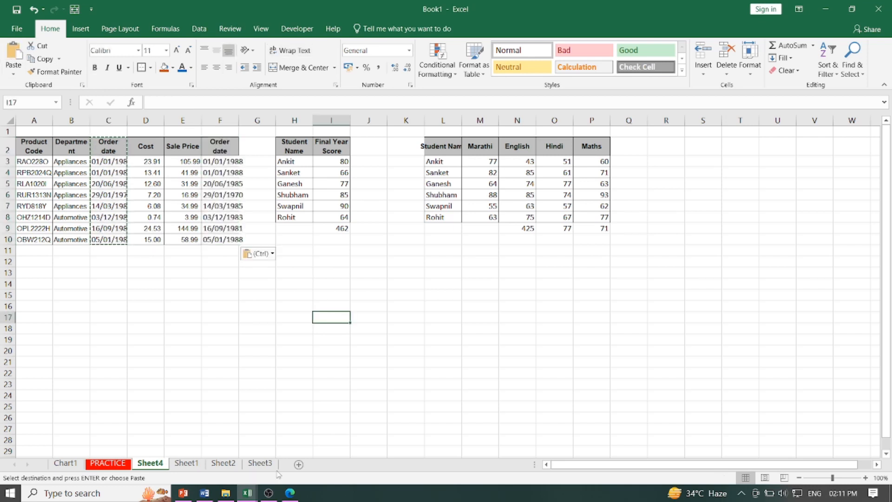
Read the seventh question in the PDF, highlighting product code OYP418Q, and return to the workbook
left_click(290, 493)
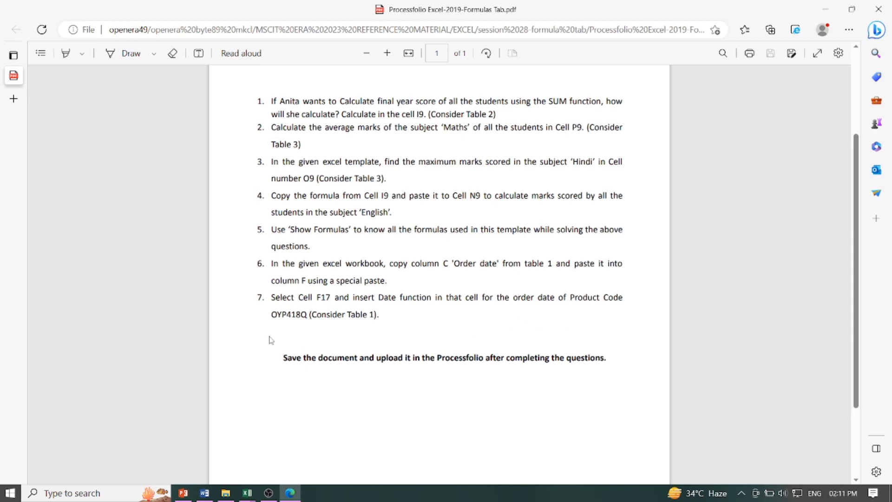
left_click_drag(270, 315, 309, 315)
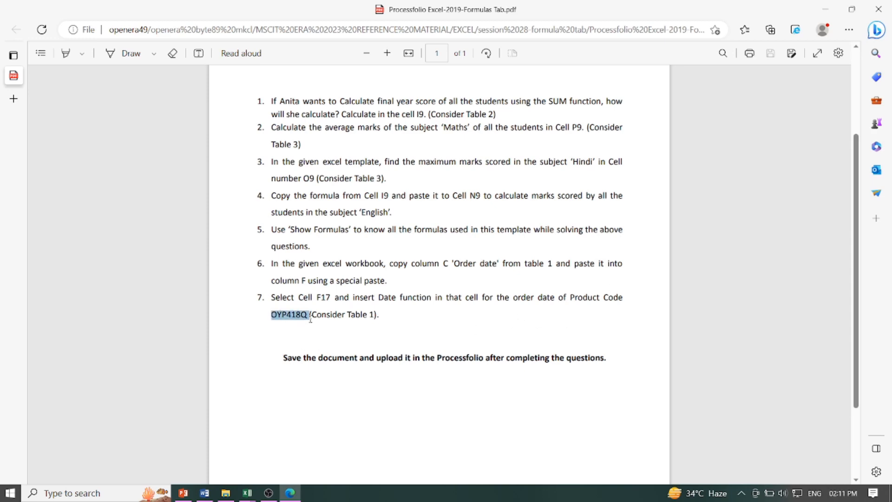
left_click(832, 4)
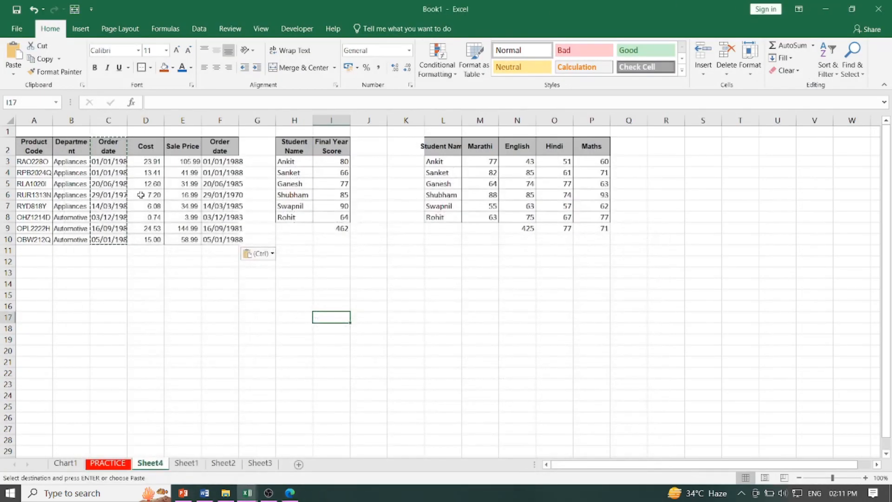
Select cell F17 below the copied Order date column on Sheet4
left_click(219, 262)
left_click(219, 277)
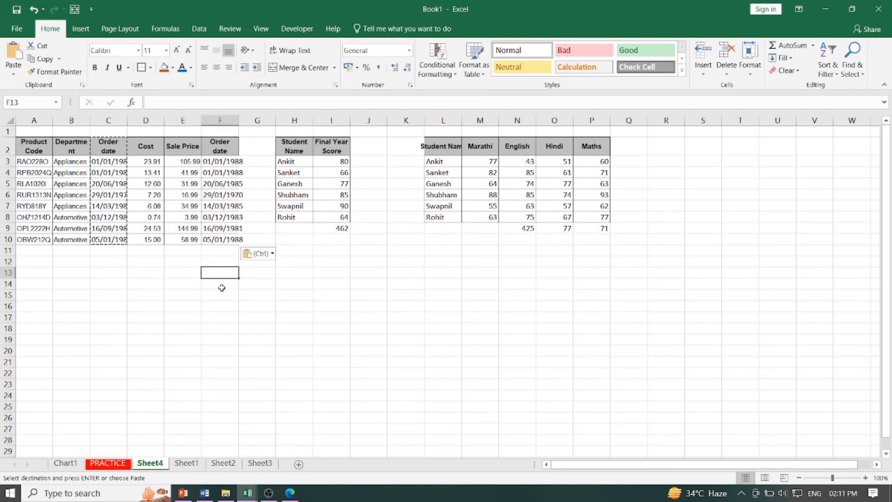
left_click(222, 288)
left_click(225, 307)
left_click(231, 326)
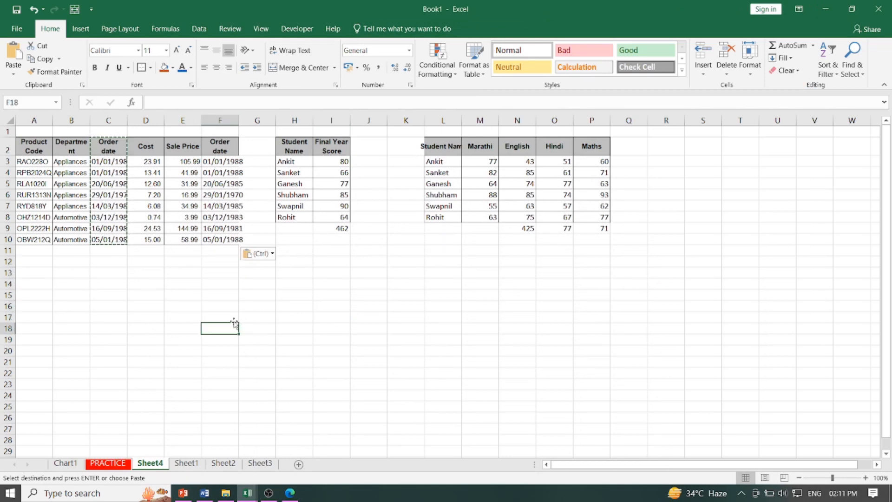
left_click(223, 315)
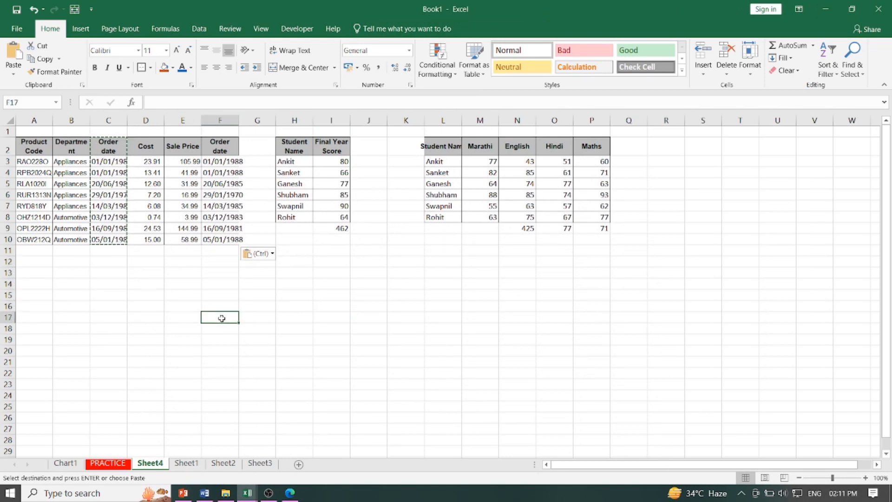
left_click(165, 28)
left_click(190, 70)
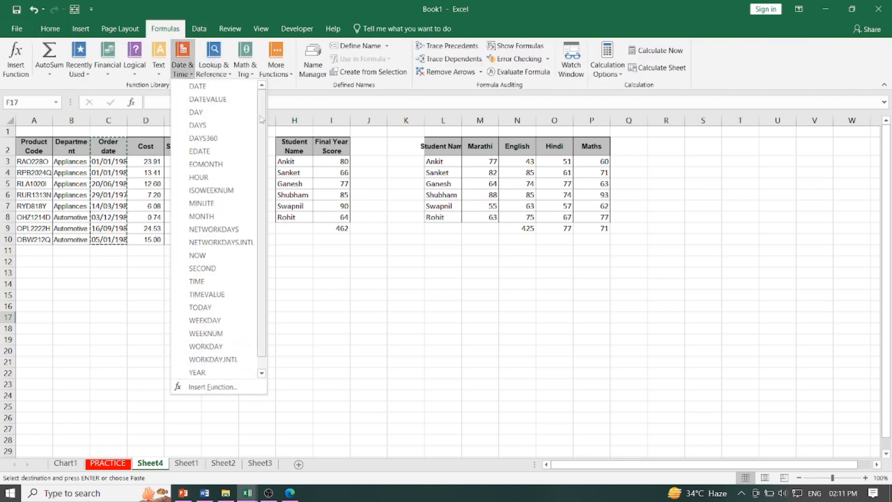
left_click(195, 86)
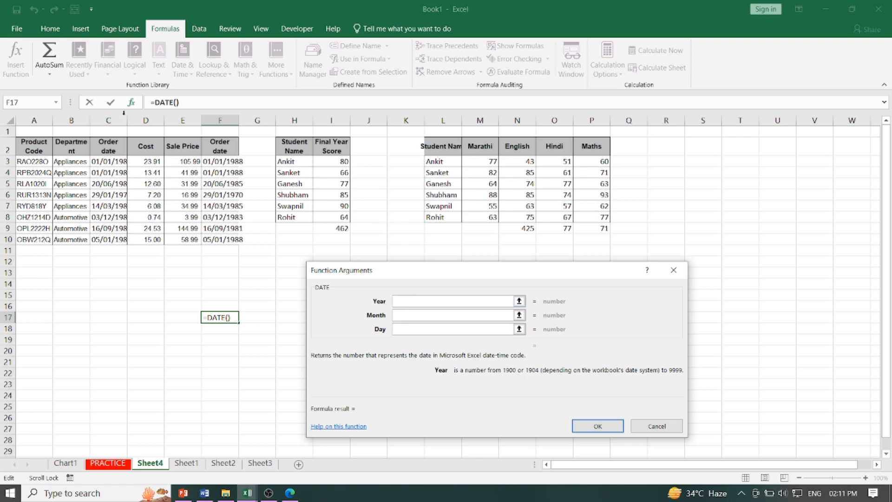
left_click(138, 119)
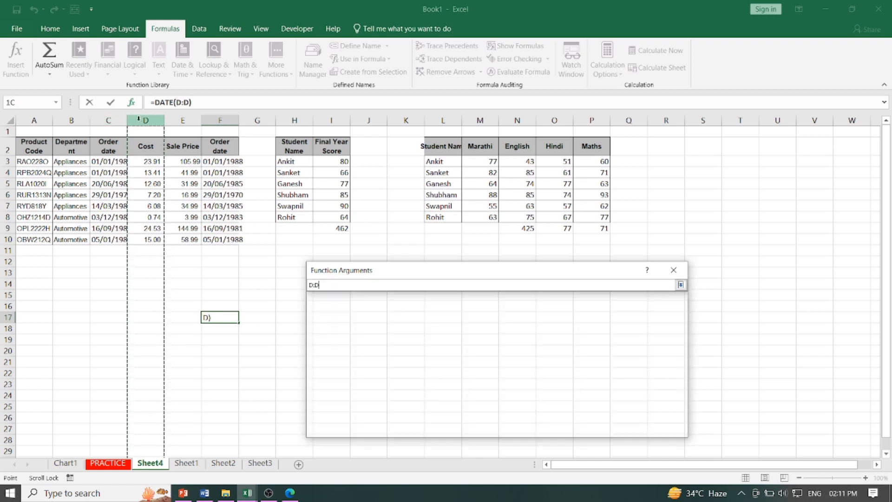
left_click(657, 425)
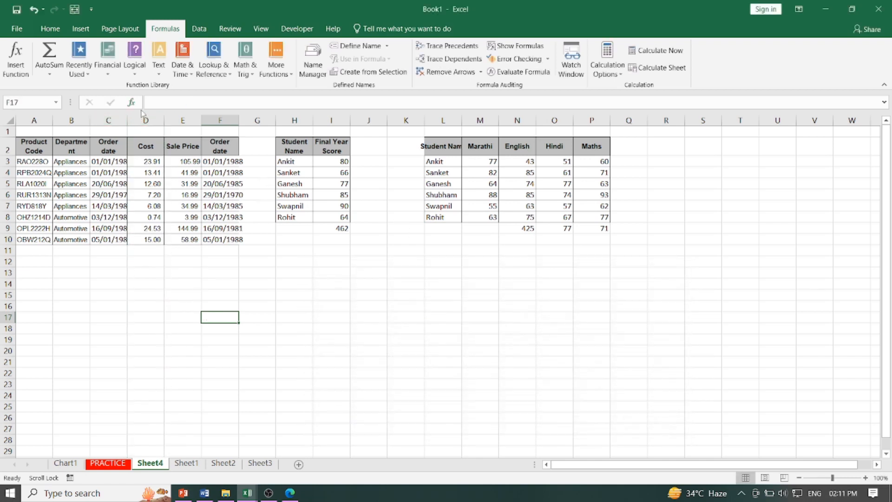
Widen column C to fit the order dates and enter a DATE function in F17 with year 1988, month 1 and day 05
left_click_drag(127, 117, 140, 118)
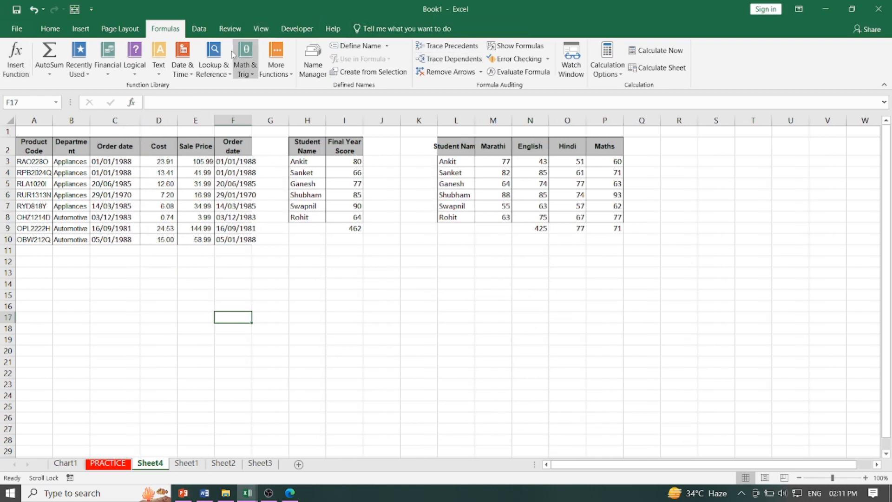
left_click(182, 57)
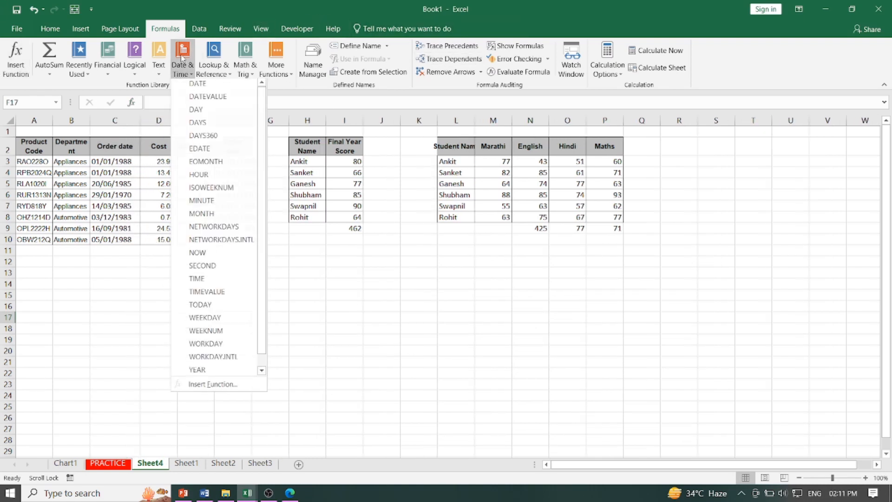
left_click(206, 86)
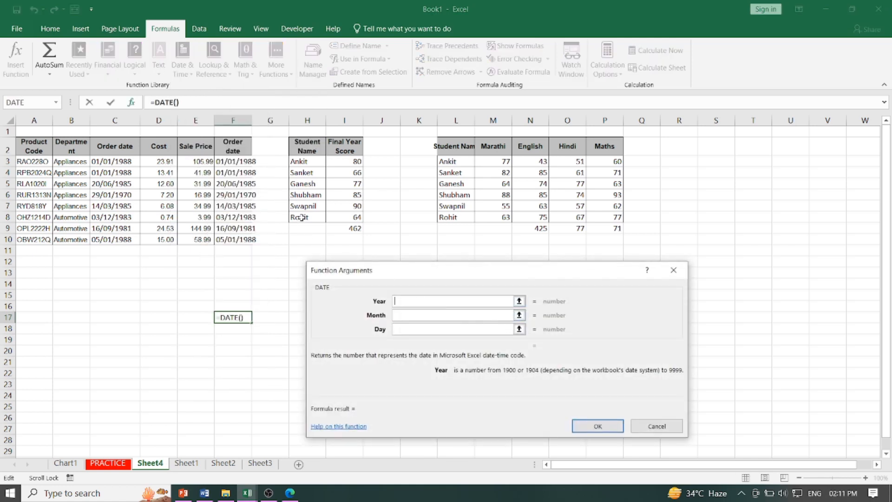
type("1988")
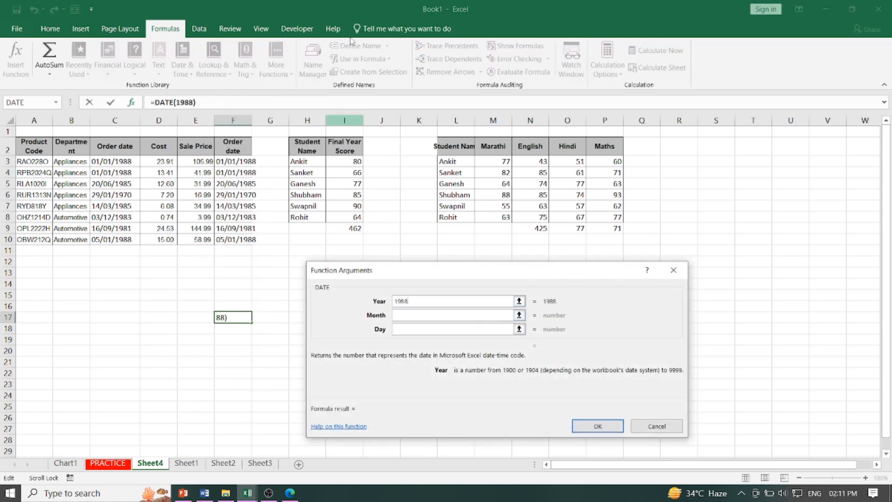
left_click(398, 316)
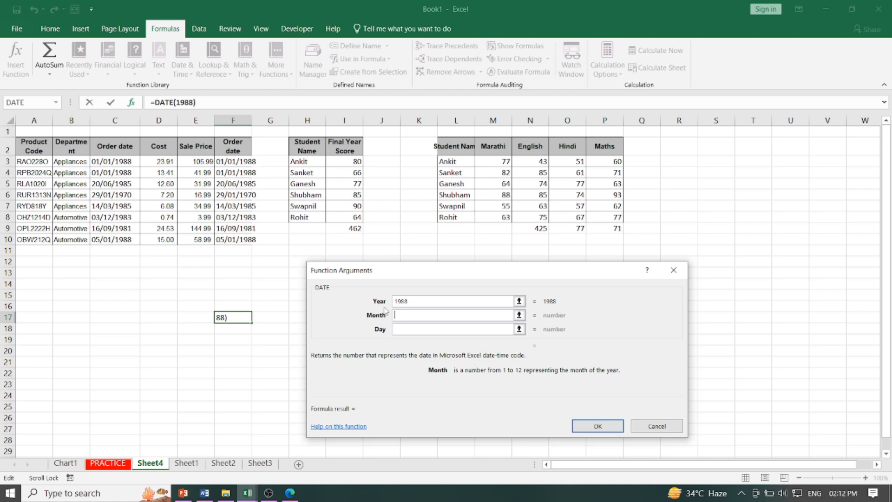
type("1")
left_click(415, 329)
type("05")
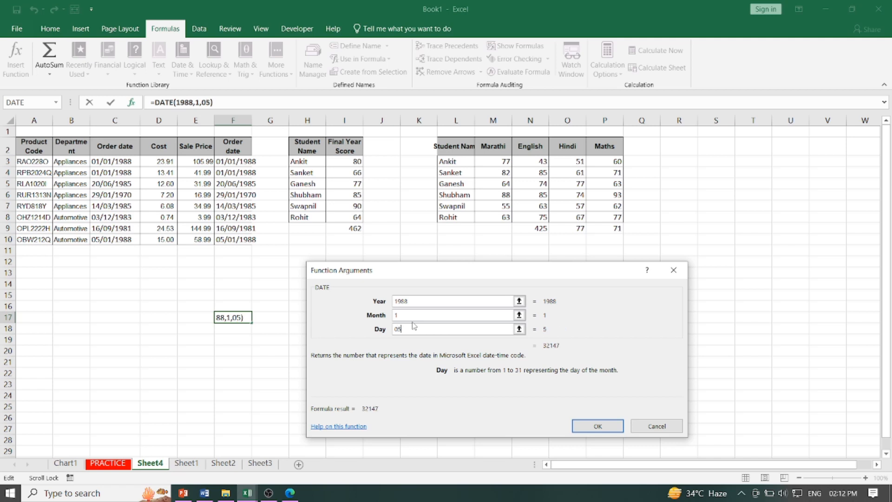
left_click(598, 426)
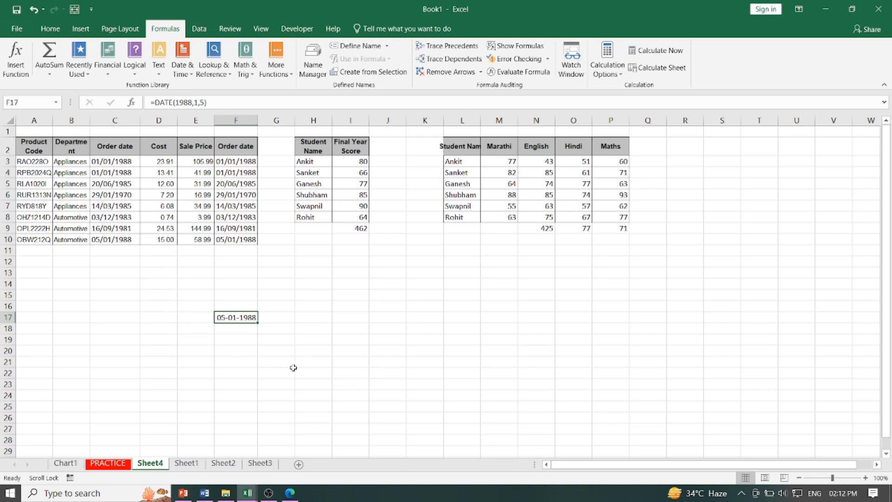
Switch to the Session Topic document in Word, copy the NCS.gov.in address under MSCIT ERA session 28, and minimize the document
left_click(204, 493)
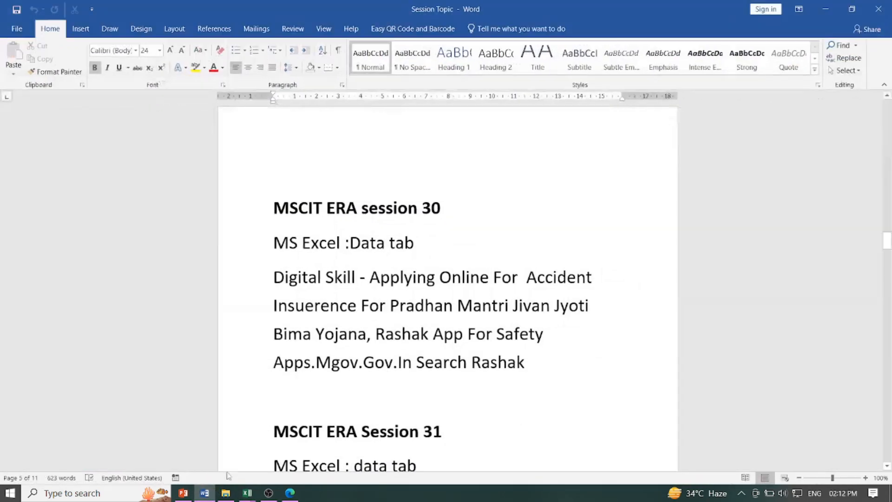
scroll(401, 343, "up", 5)
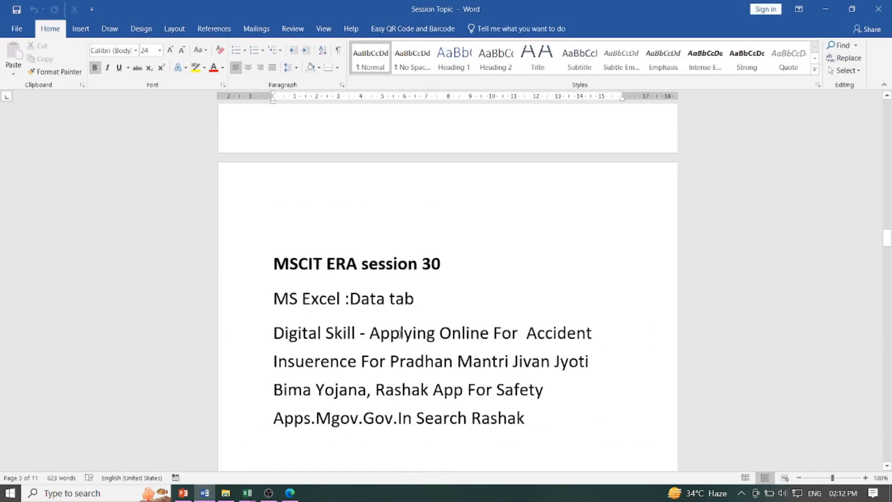
scroll(388, 234, "up", 3)
scroll(381, 235, "up", 2)
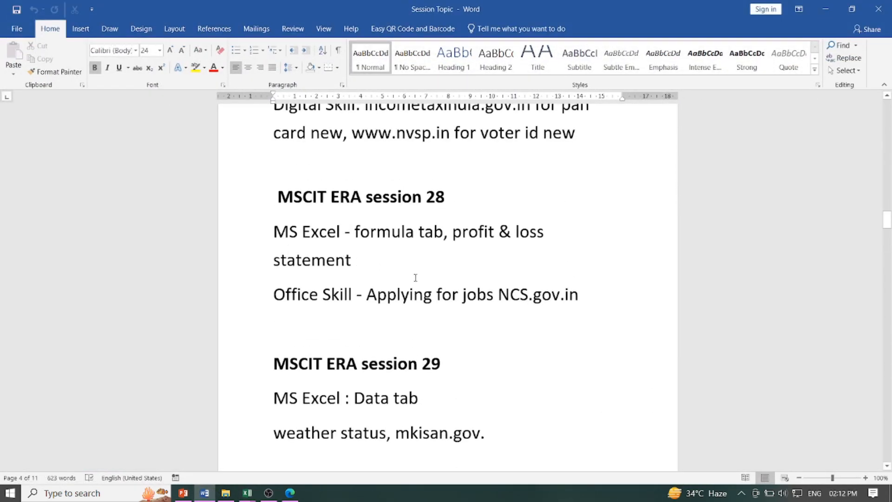
left_click_drag(563, 295, 581, 295)
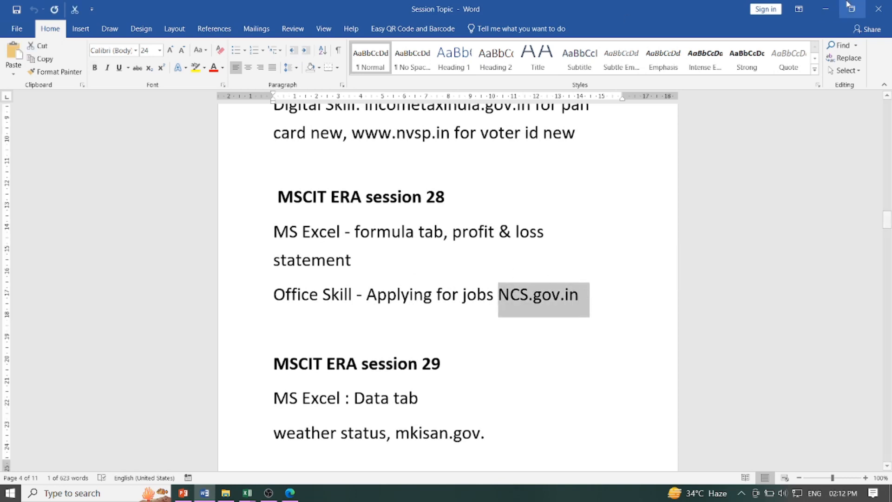
left_click(825, 9)
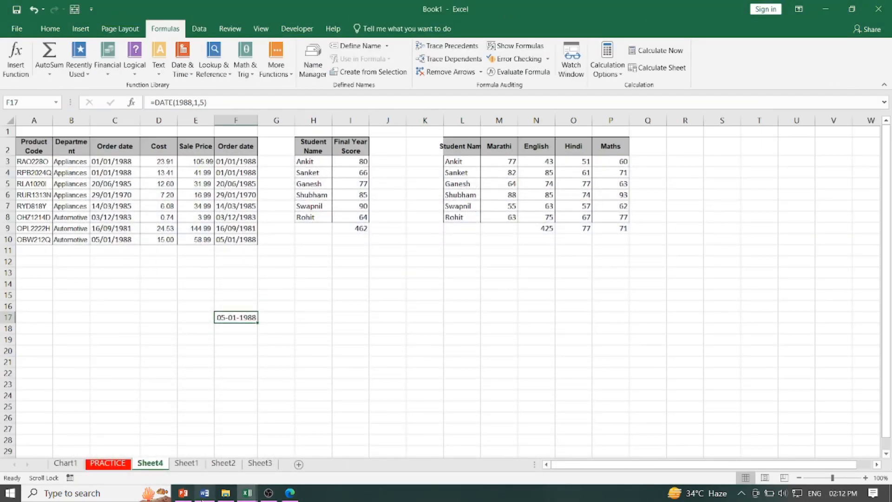
Launch Google Chrome and open the National Career Service website at NCS.gov.in
left_click(133, 493)
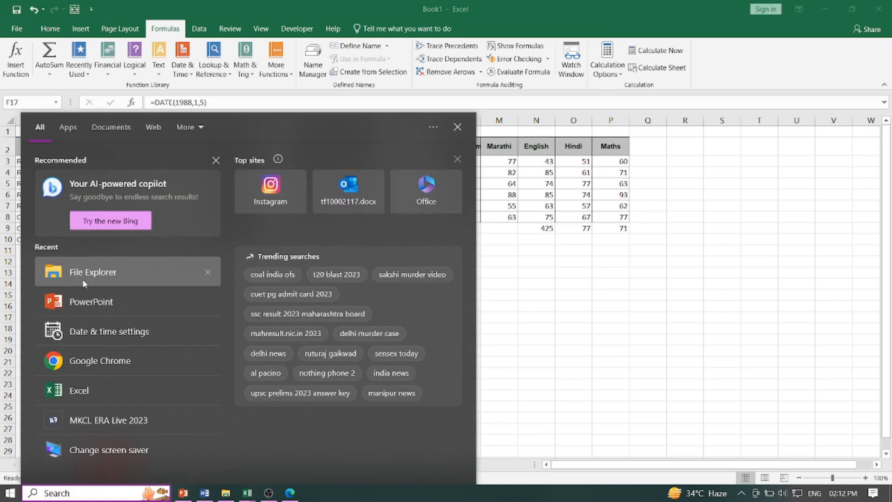
left_click(83, 354)
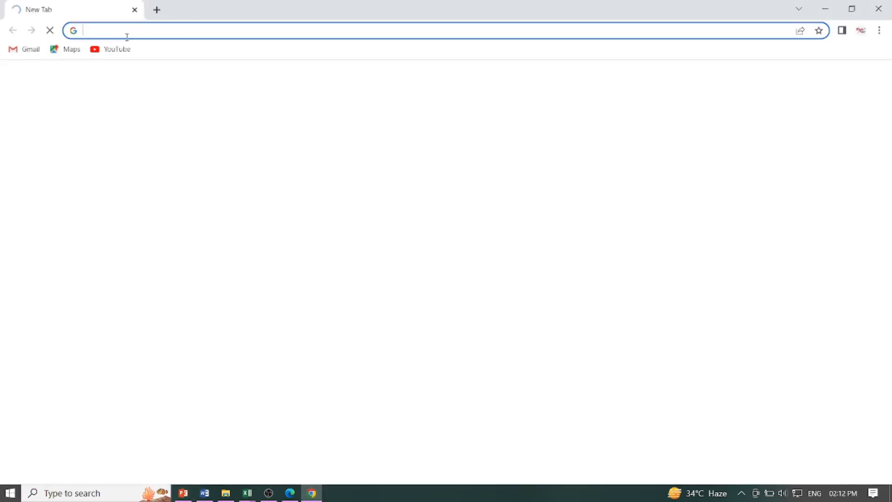
type("NCS.gov.in")
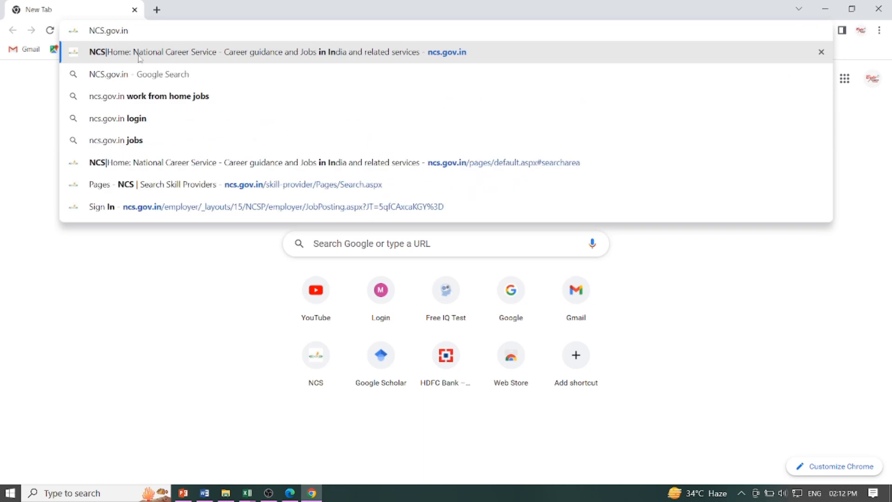
left_click(163, 54)
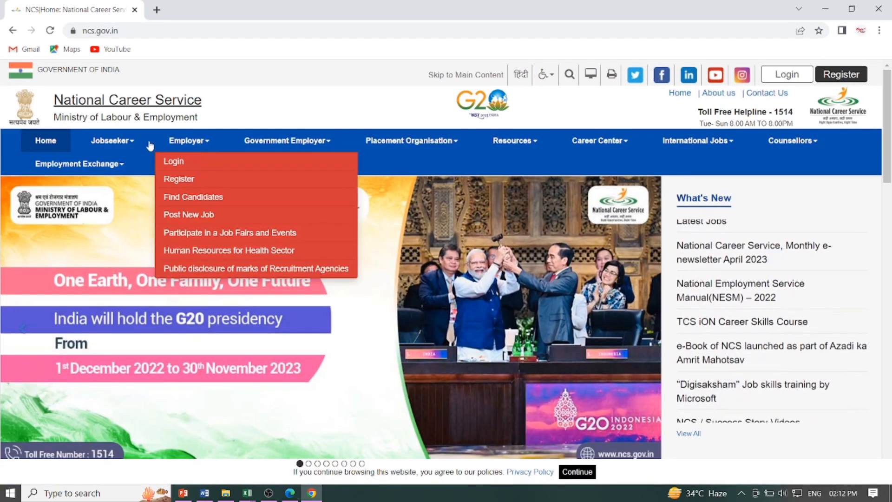
Examine the National Career Service home page, including the Jobseeker options and the jobseeker, employer and job search sections
mouse_move(113, 147)
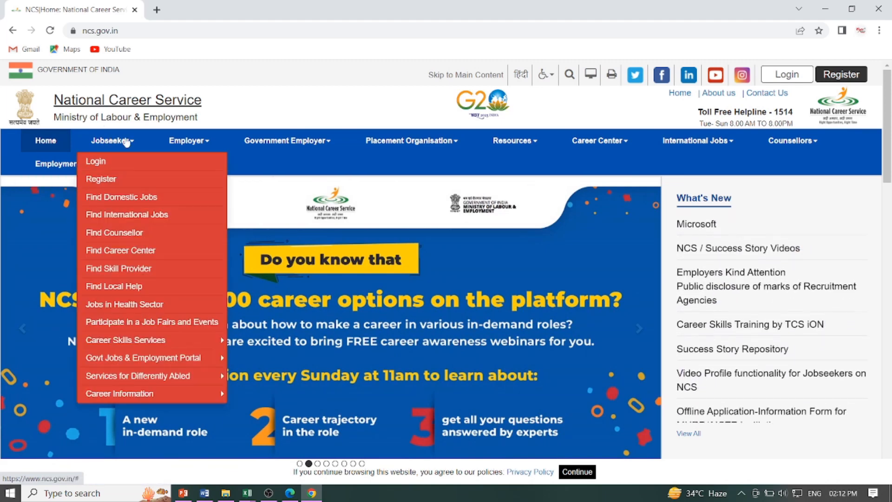
scroll(334, 173, "down", 3)
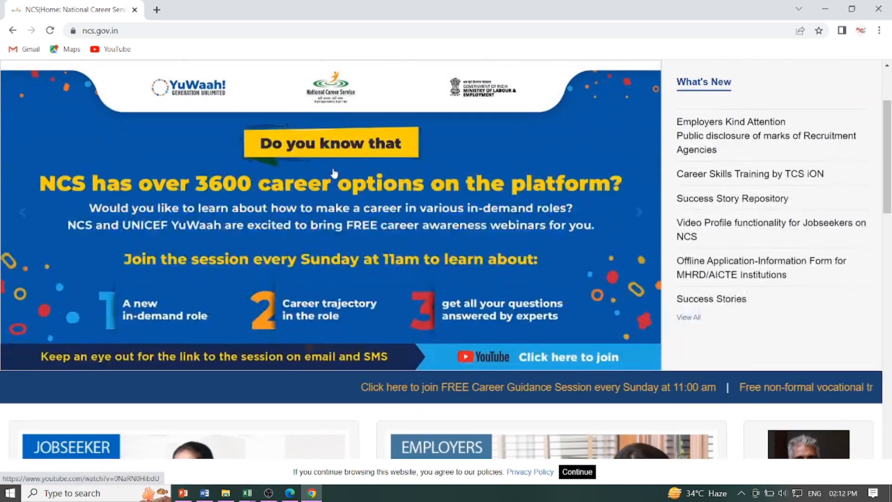
scroll(334, 173, "down", 6)
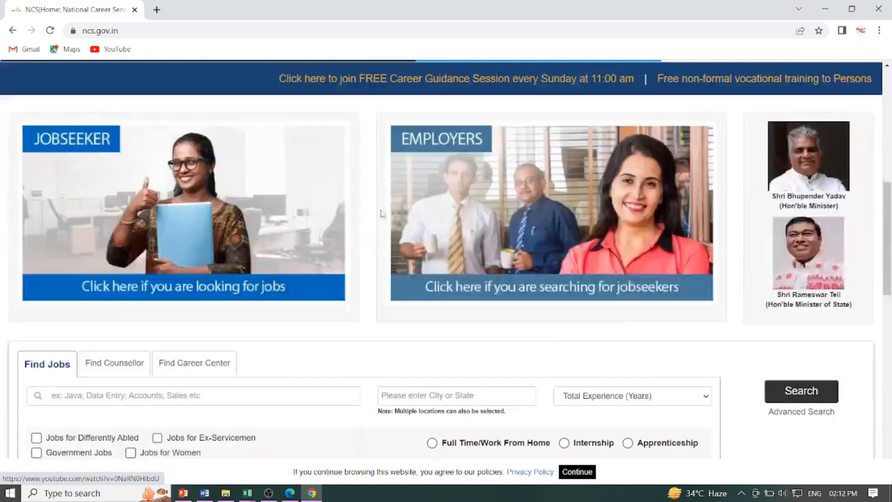
scroll(381, 213, "down", 2)
scroll(405, 233, "up", 4)
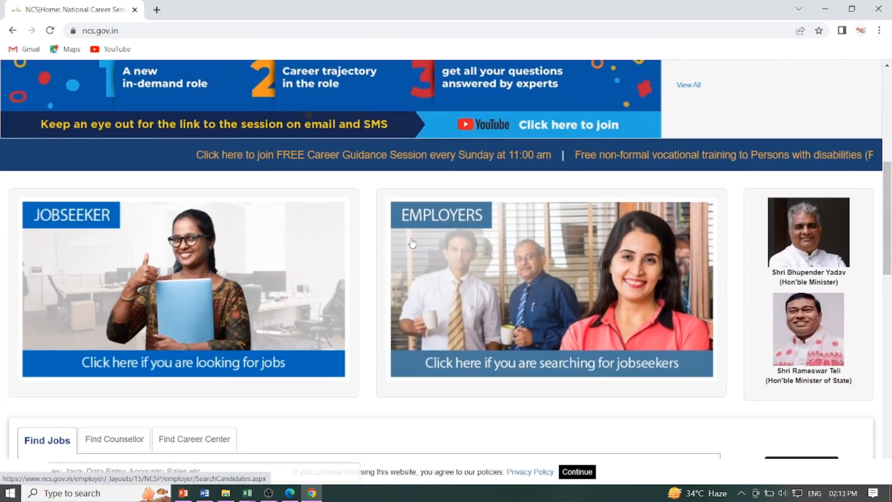
scroll(411, 243, "up", 5)
scroll(232, 171, "up", 4)
mouse_move(232, 171)
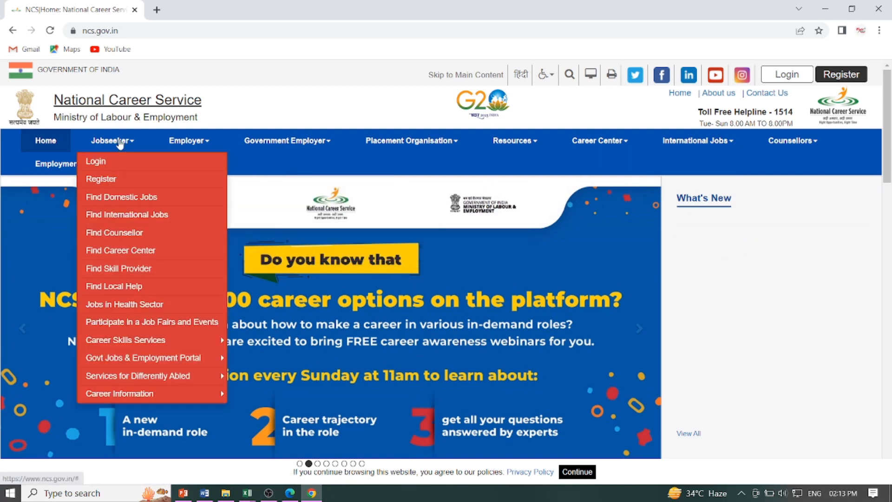
mouse_move(267, 142)
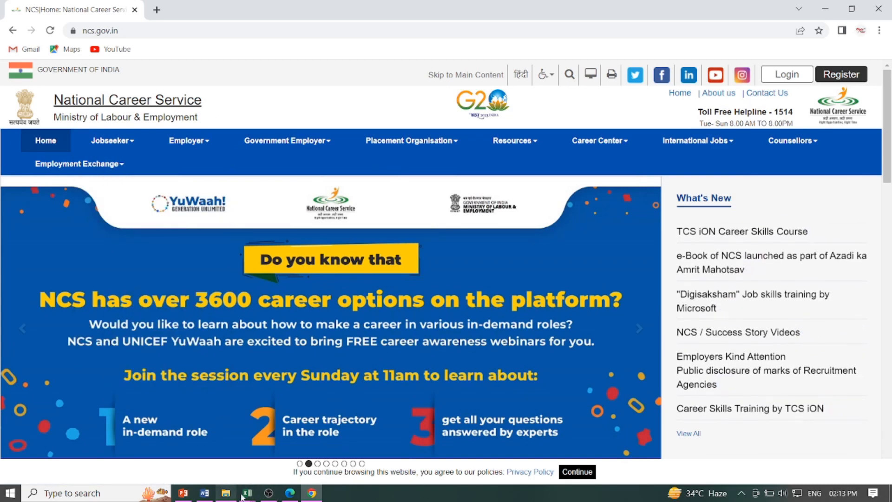
Return to the Book1 workbook in Excel and review the student marksheet and profit and loss statement on the PRACTICE sheet
mouse_move(249, 495)
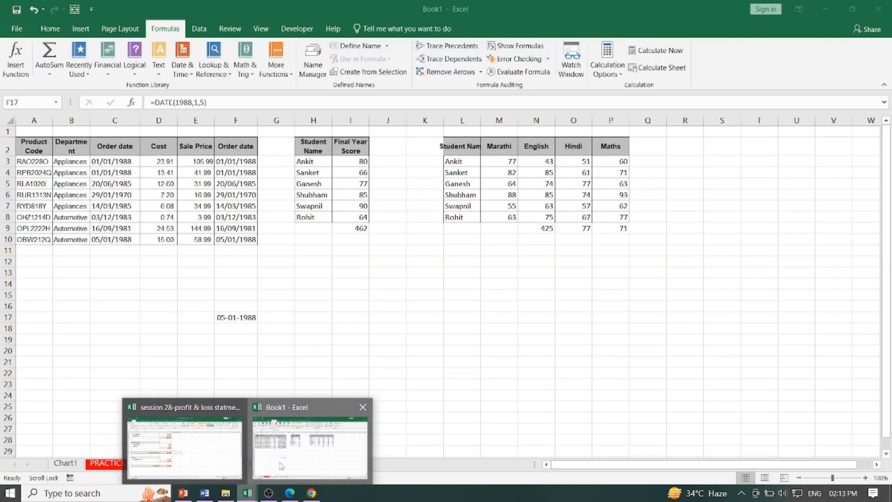
left_click(300, 432)
left_click(108, 463)
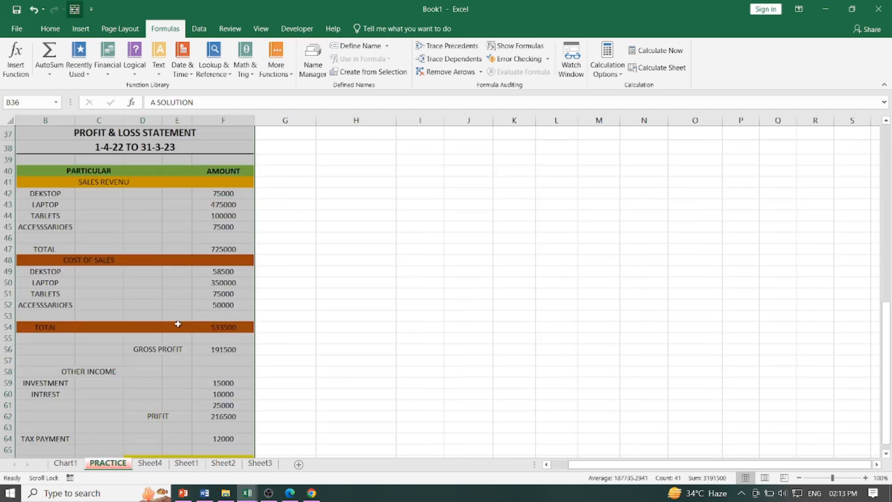
scroll(219, 281, "up", 12)
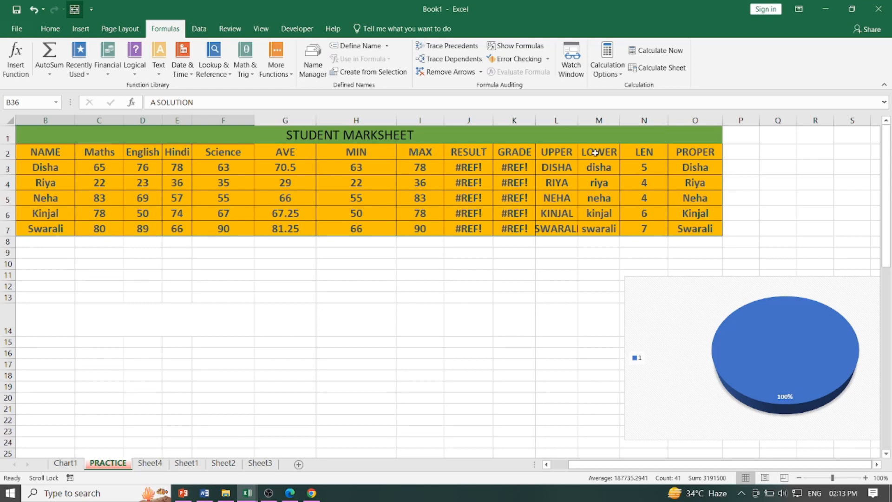
scroll(423, 255, "down", 11)
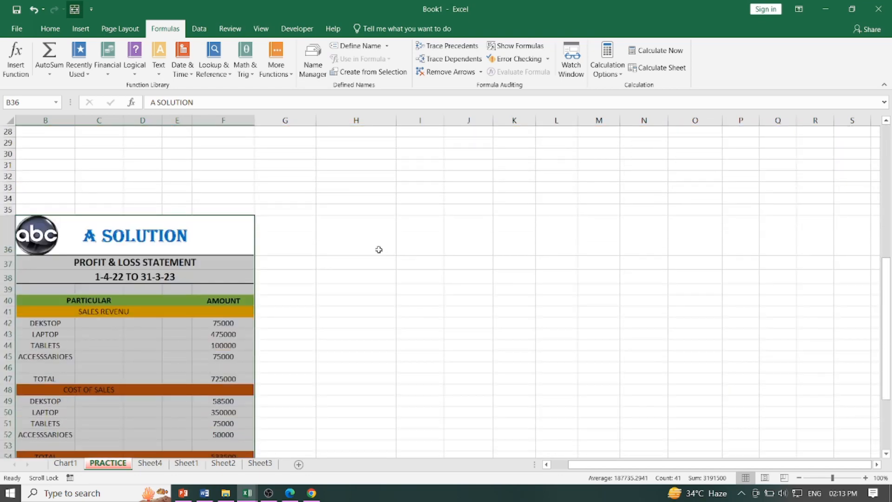
scroll(80, 211, "down", 3)
scroll(81, 212, "up", 3)
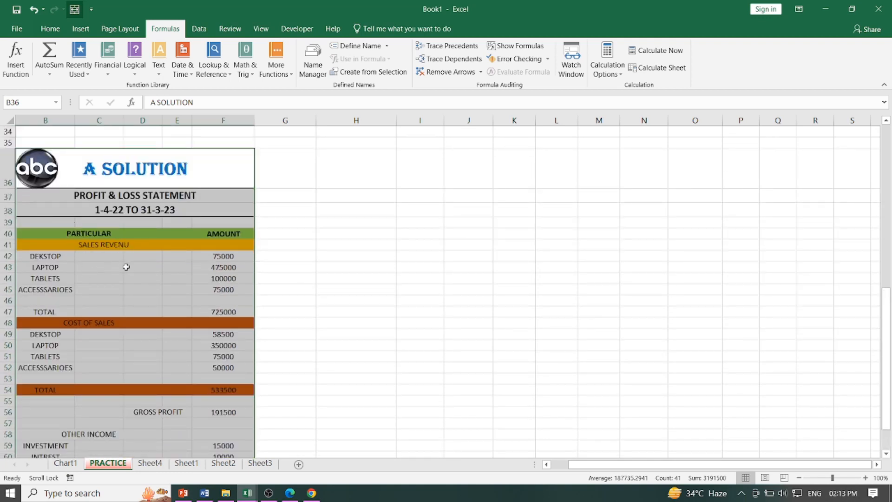
scroll(122, 341, "down", 3)
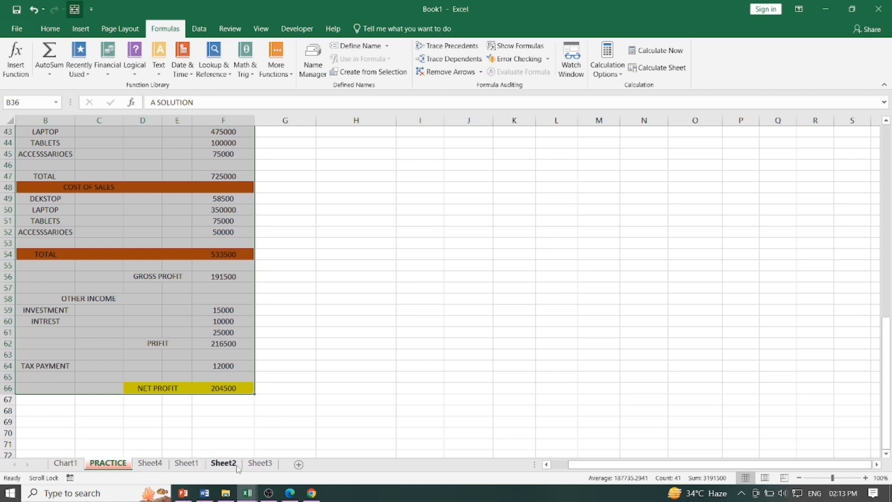
Look through Sheet3, the interview evaluation sheet on Sheet2, and the charts on Sheet1, ending on Sheet4
left_click(258, 463)
left_click(224, 463)
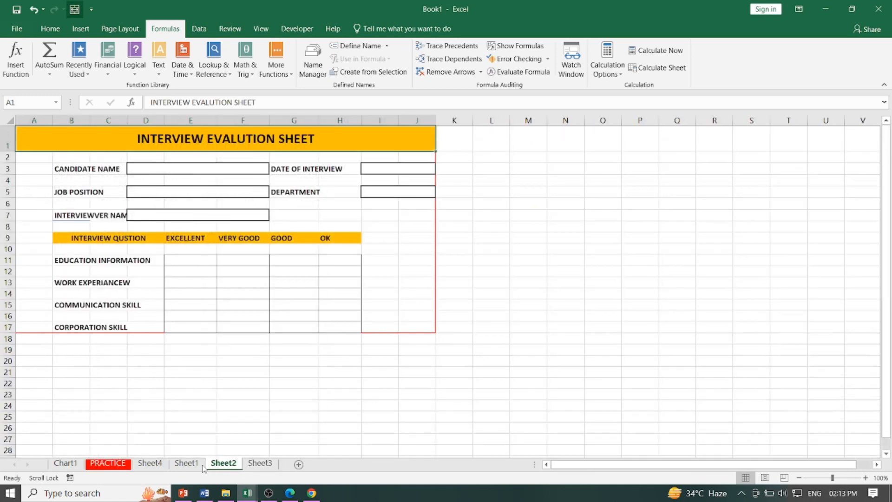
left_click(187, 463)
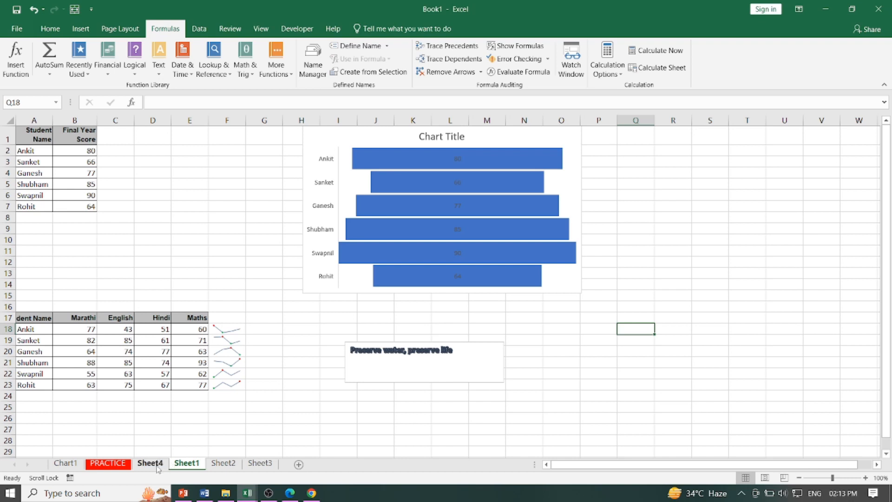
left_click(156, 464)
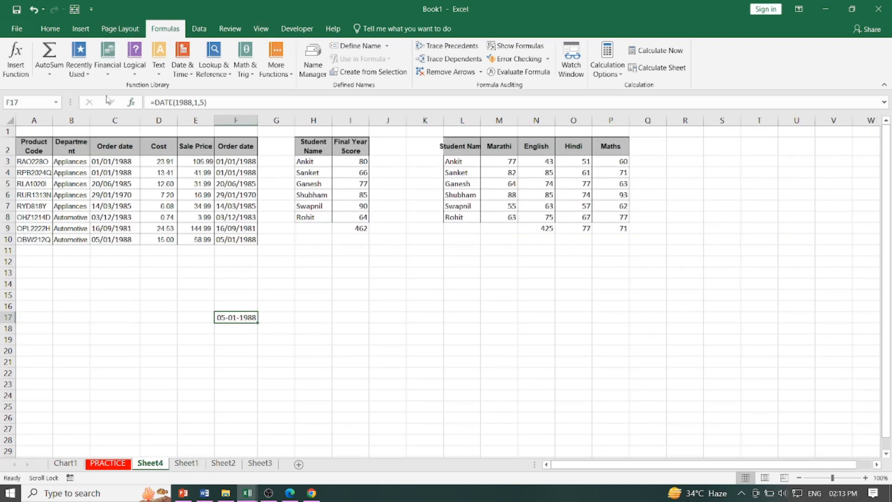
Review the formulas under the student score tables in I9, O9 and P9, and switch to the Session Topic document in Word
left_click(363, 229)
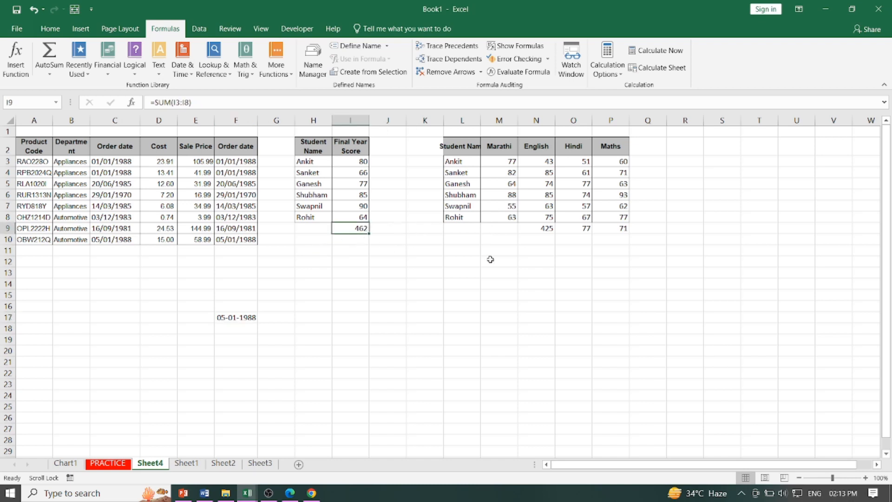
left_click(584, 229)
left_click(625, 230)
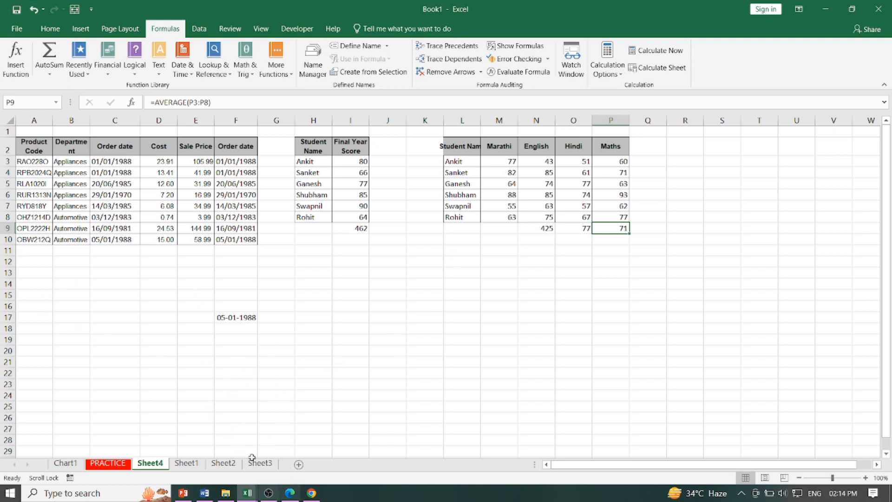
left_click(204, 494)
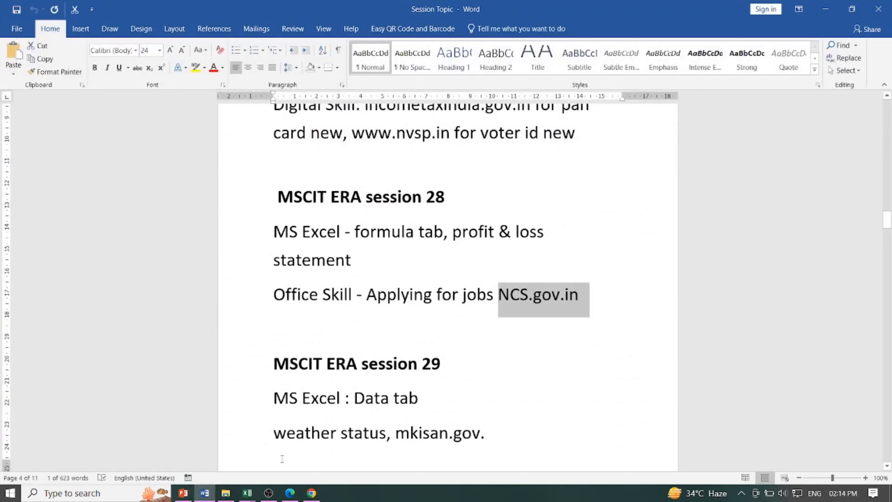